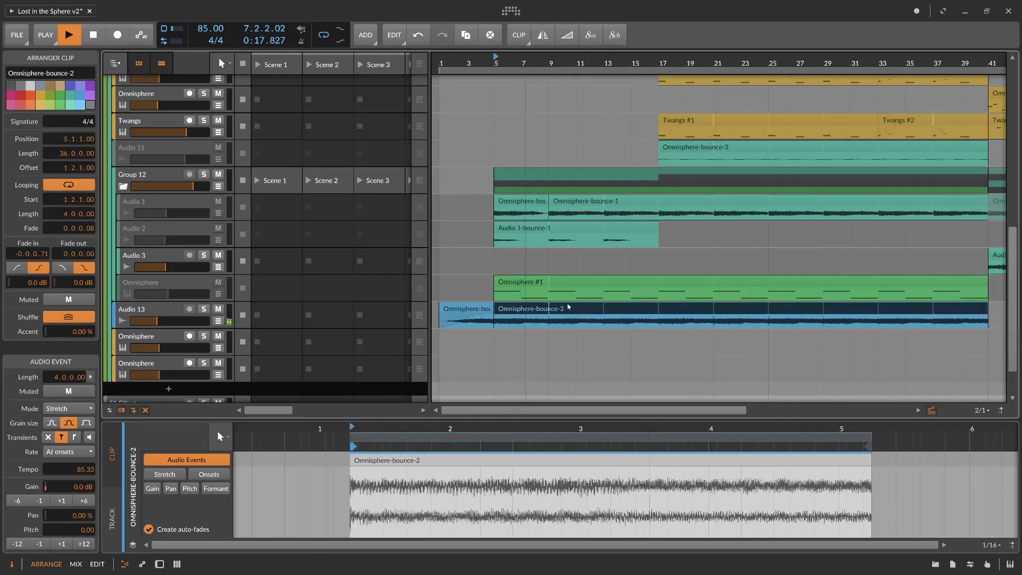
# Step: Split the long Omnisphere-bounce-2 clip on the Audio 13 track at bar 9 and select its first four-bar part
pyautogui.keyDown('alt'); pyautogui.doubleClick(549, 310); pyautogui.keyUp('alt')
pyautogui.click(530, 314)
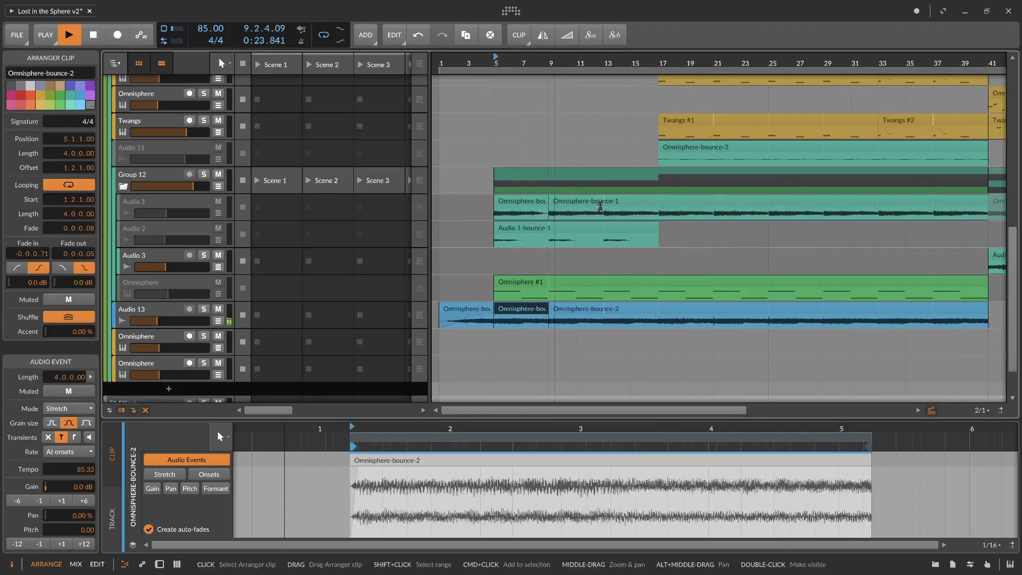
pyautogui.scroll(3, 600, 253)
pyautogui.scroll(2, 601, 252)
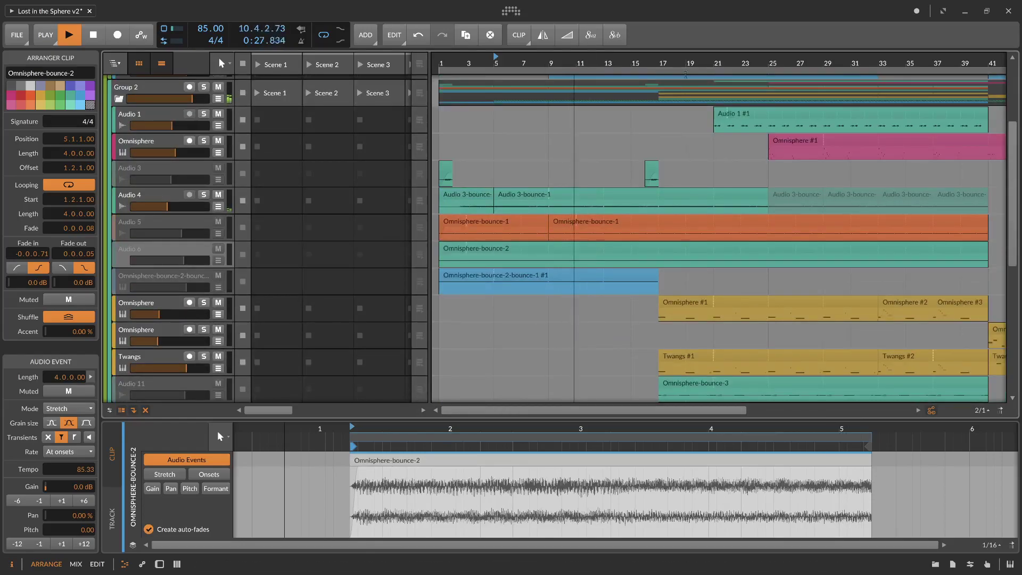
# Step: Hide the clip launcher so the arranger timeline fills the width, and stop playback
pyautogui.click(139, 63)
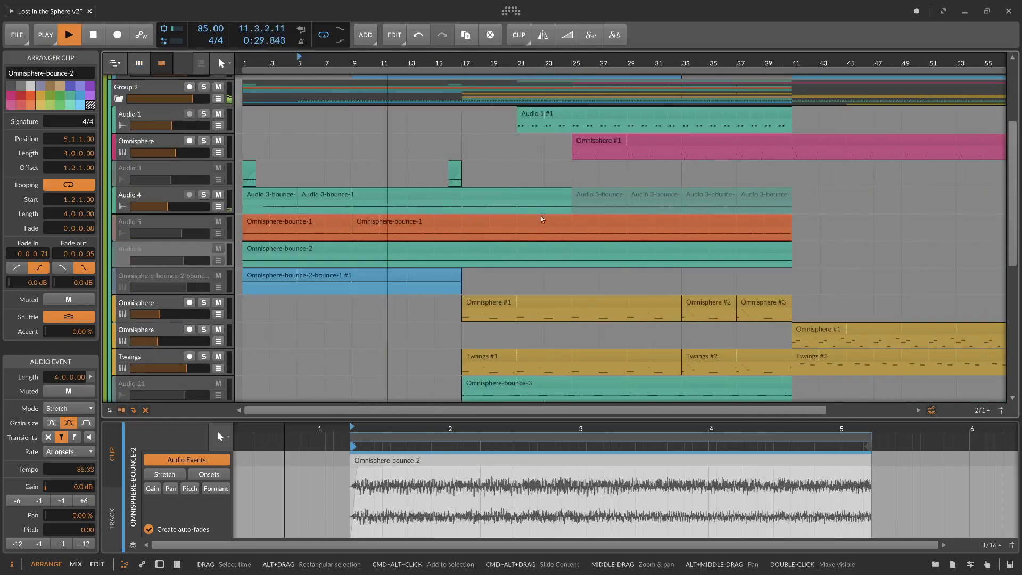
pyautogui.scroll(-3, 542, 219)
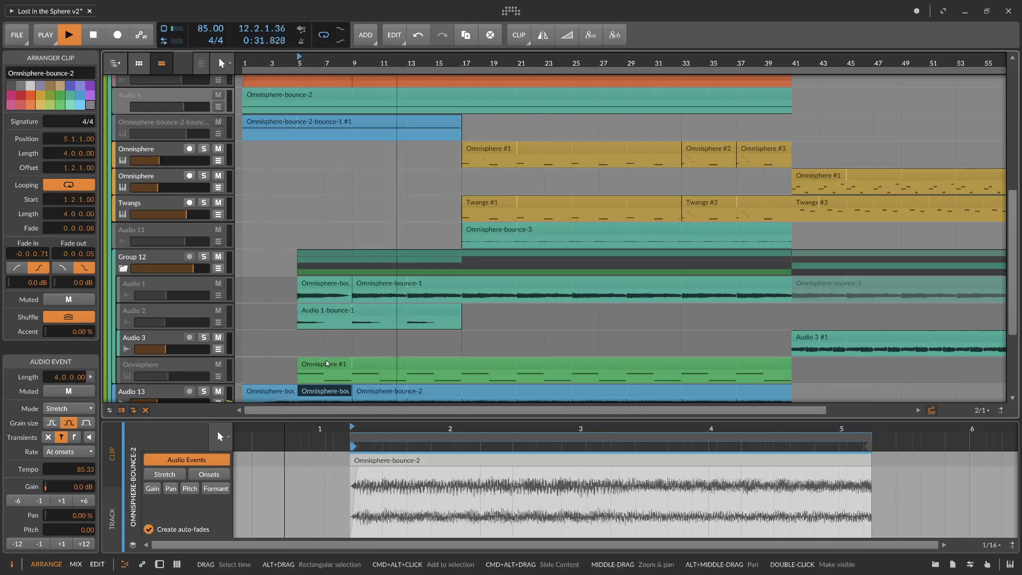
pyautogui.scroll(-1, 346, 358)
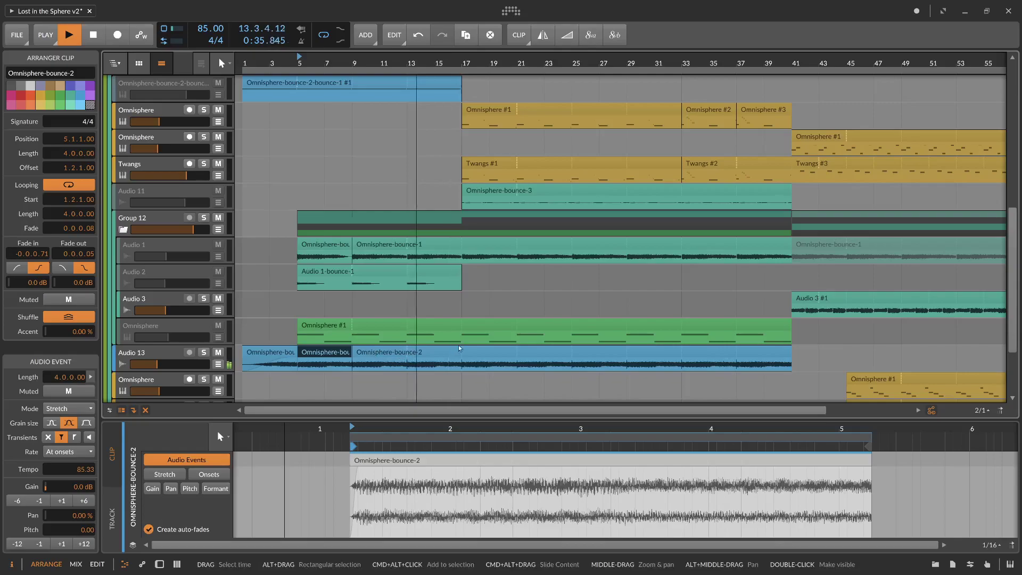
pyautogui.press('space')
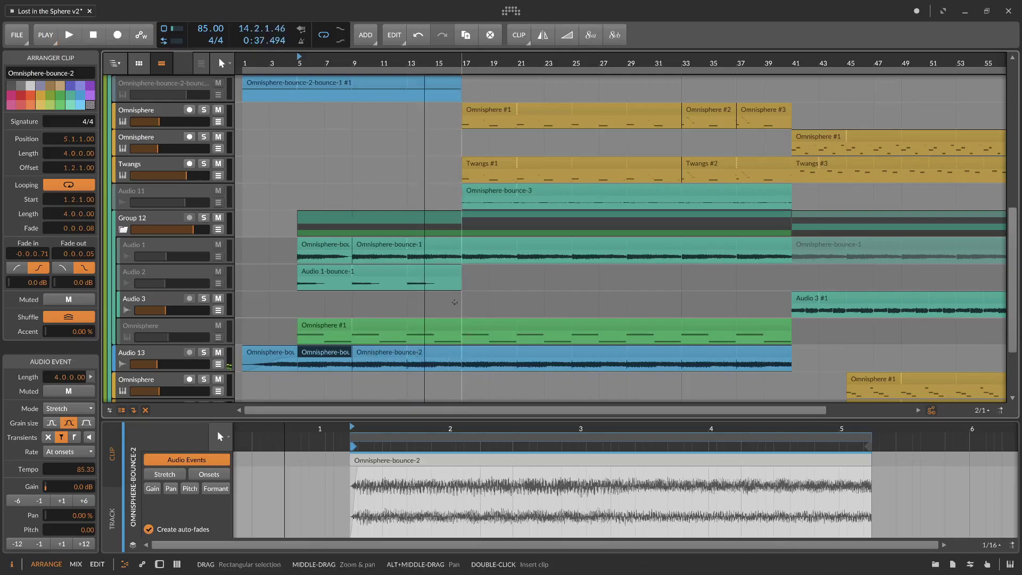
# Step: Examine all tracks of the arrangement over the full song length, folding and unfolding the top-level Group 1
pyautogui.scroll(10, 455, 298)
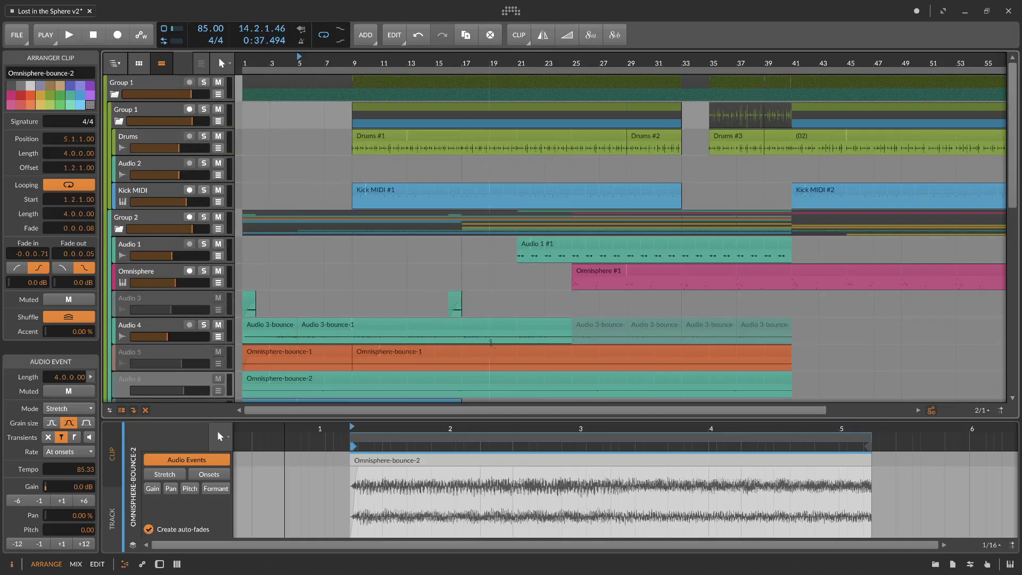
pyautogui.scroll(-10, 458, 298)
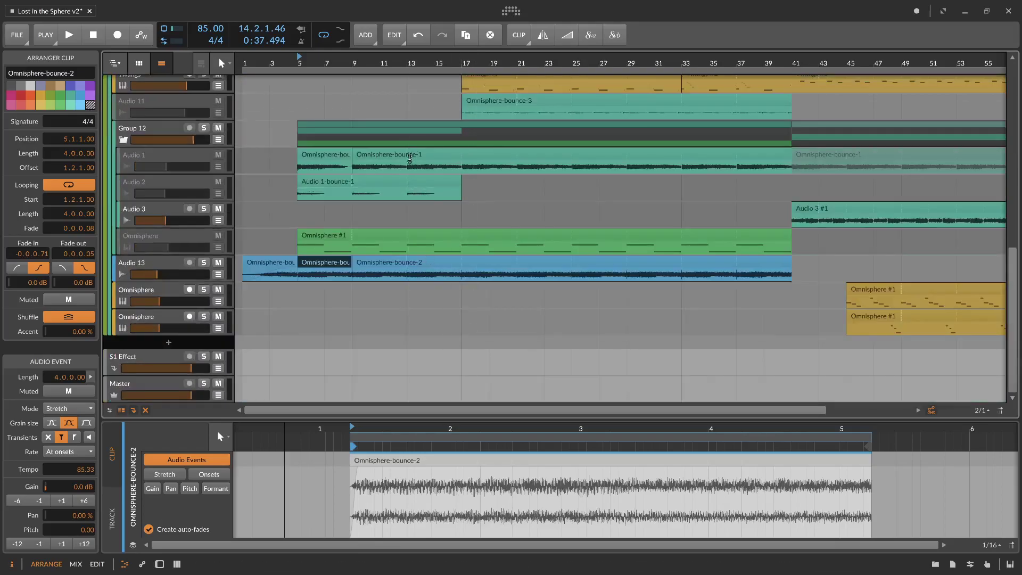
pyautogui.scroll(5, 410, 159)
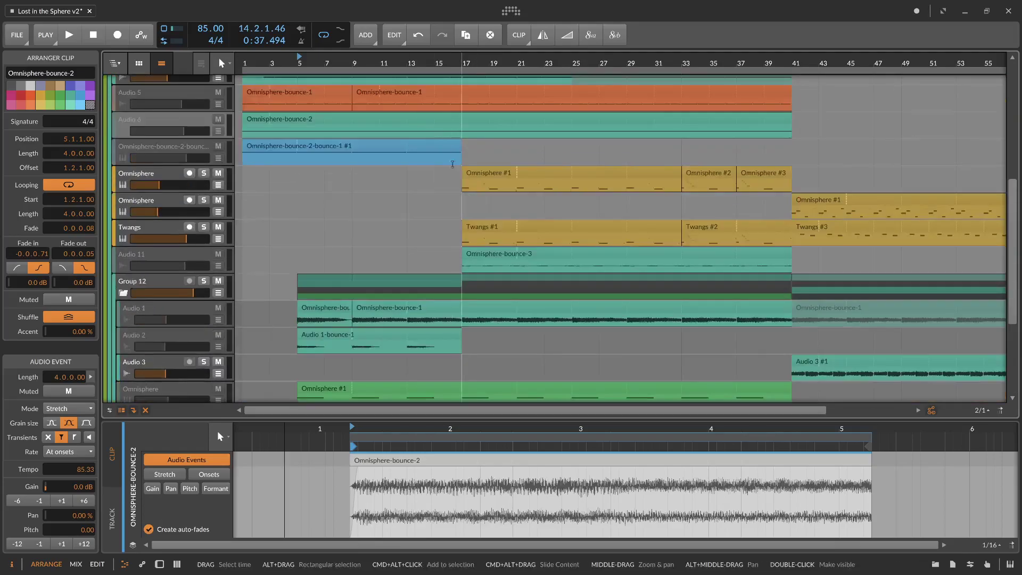
pyautogui.moveTo(465, 62); pyautogui.dragTo(346, 60)
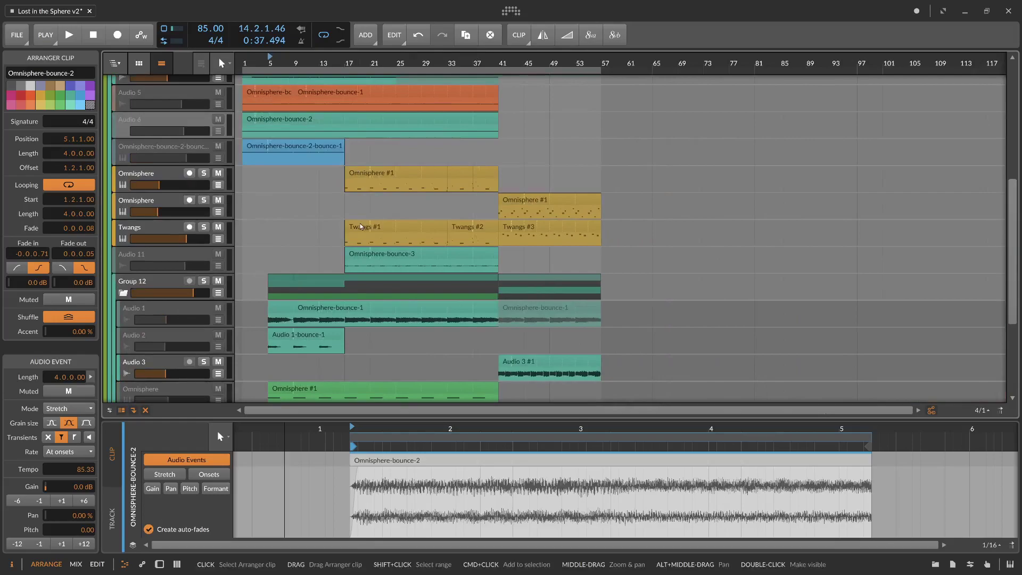
pyautogui.scroll(8, 346, 201)
pyautogui.click(114, 95)
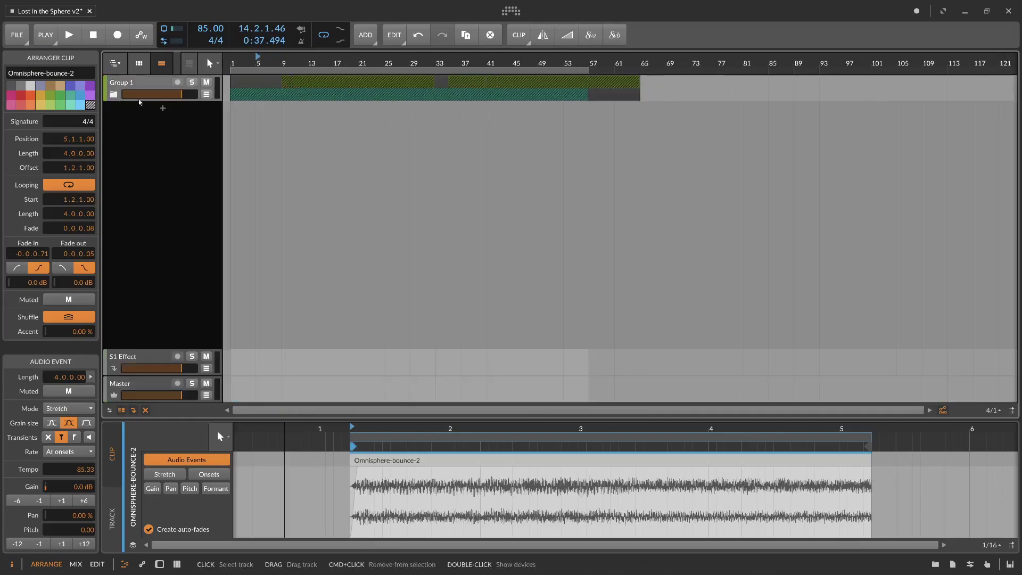
pyautogui.click(113, 95)
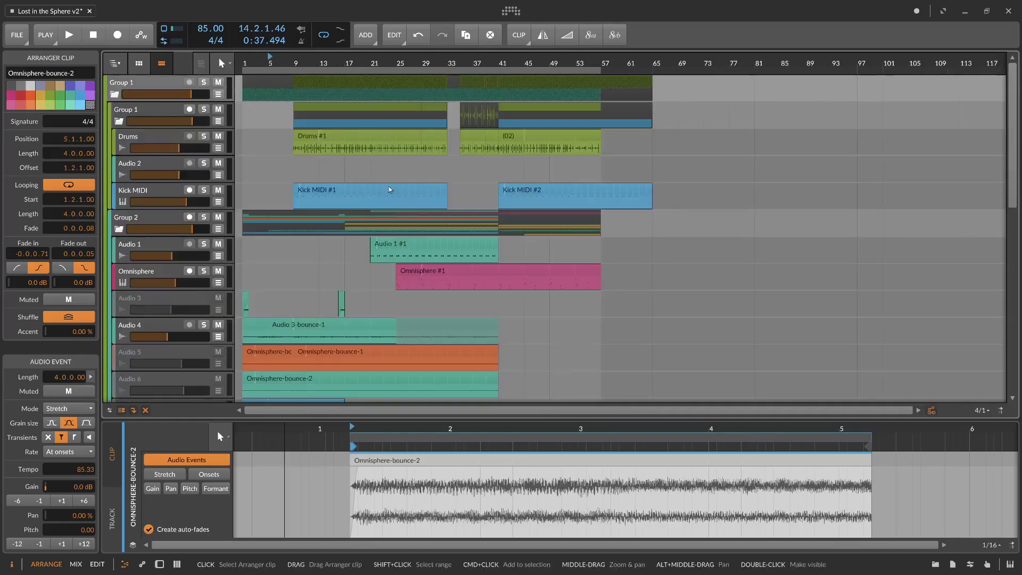
pyautogui.scroll(-5, 372, 229)
pyautogui.scroll(5, 370, 237)
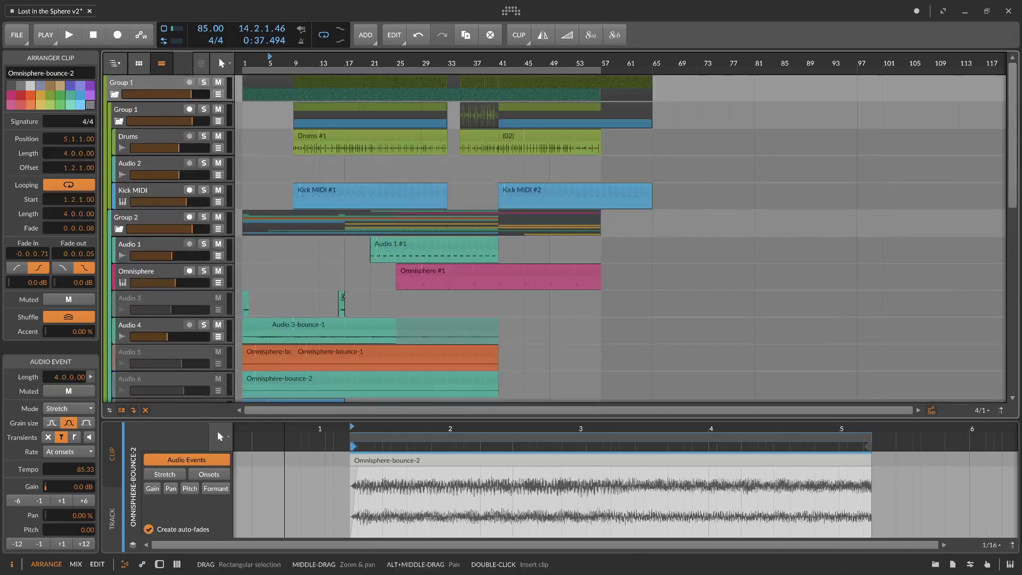
# Step: Move the short one-bar clip on the Audio 3 track from bar 16 to bar 12
pyautogui.moveTo(320, 71); pyautogui.dragTo(485, 72)
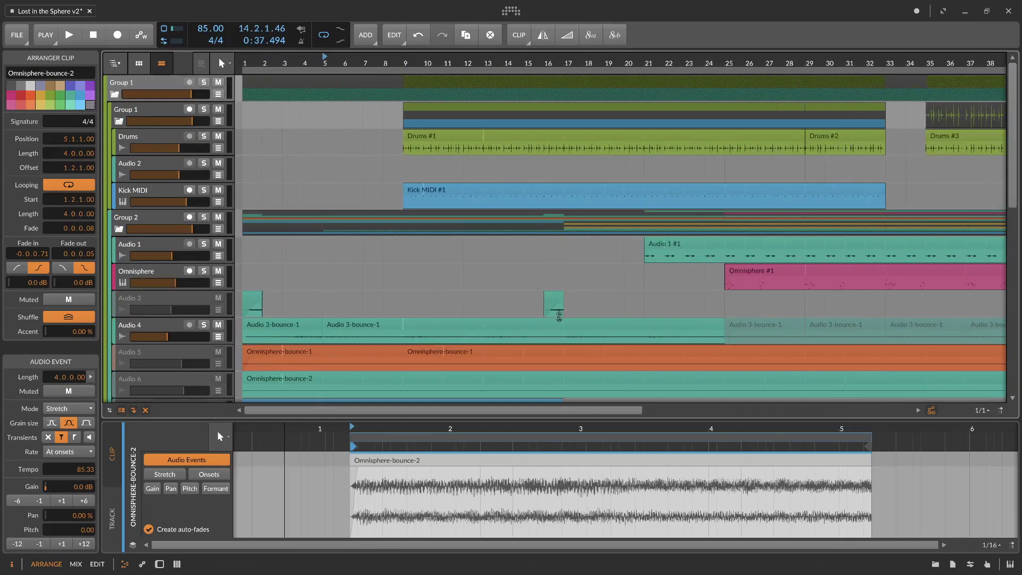
pyautogui.moveTo(559, 314); pyautogui.dragTo(478, 314)
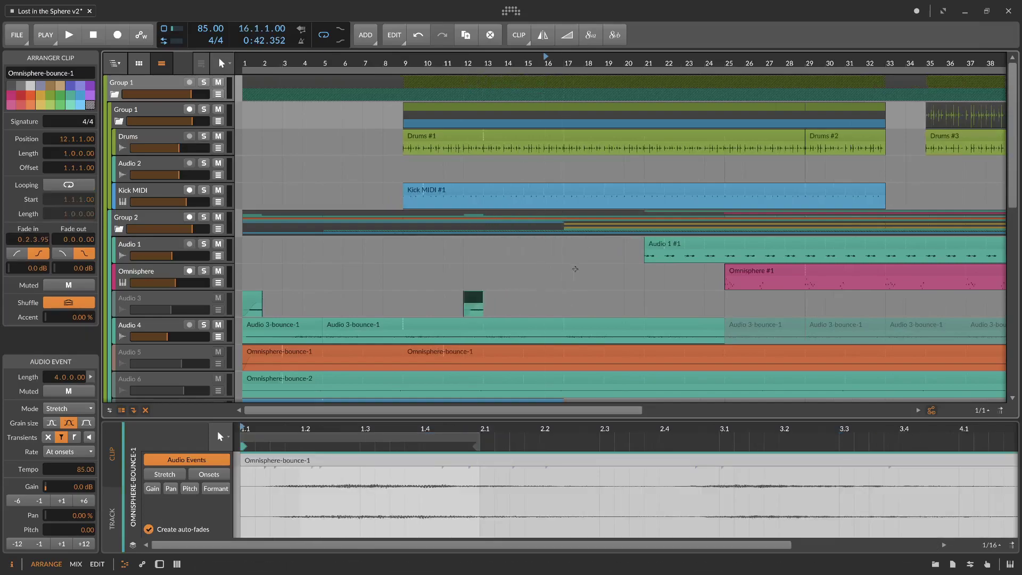
# Step: Split all clips inside the top-level Group 1 at bars 17 and 21
pyautogui.click(574, 271)
pyautogui.moveTo(564, 66); pyautogui.dragTo(539, 66)
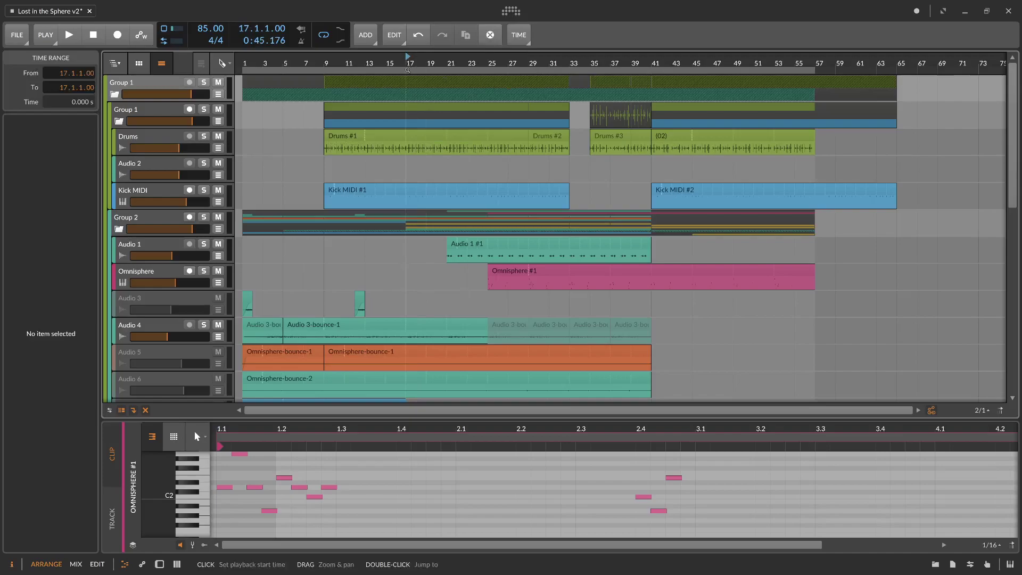
pyautogui.click(407, 91)
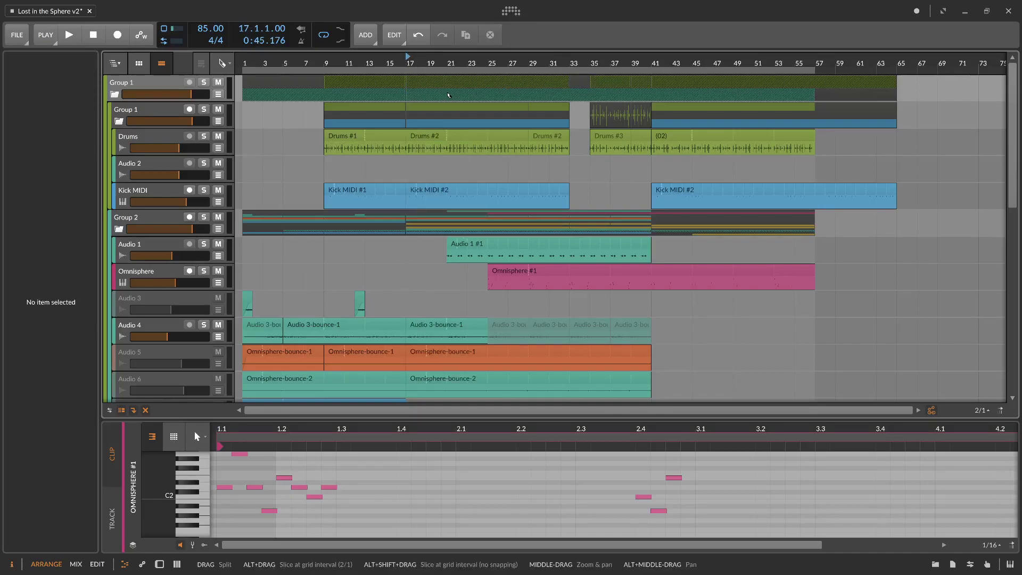
pyautogui.scroll(-10, 448, 95)
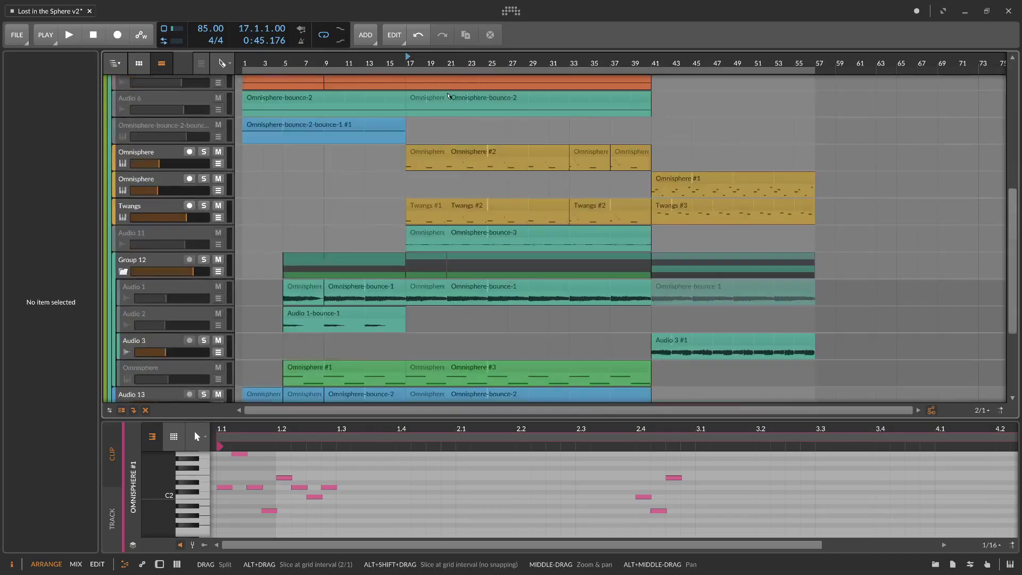
pyautogui.scroll(10, 448, 95)
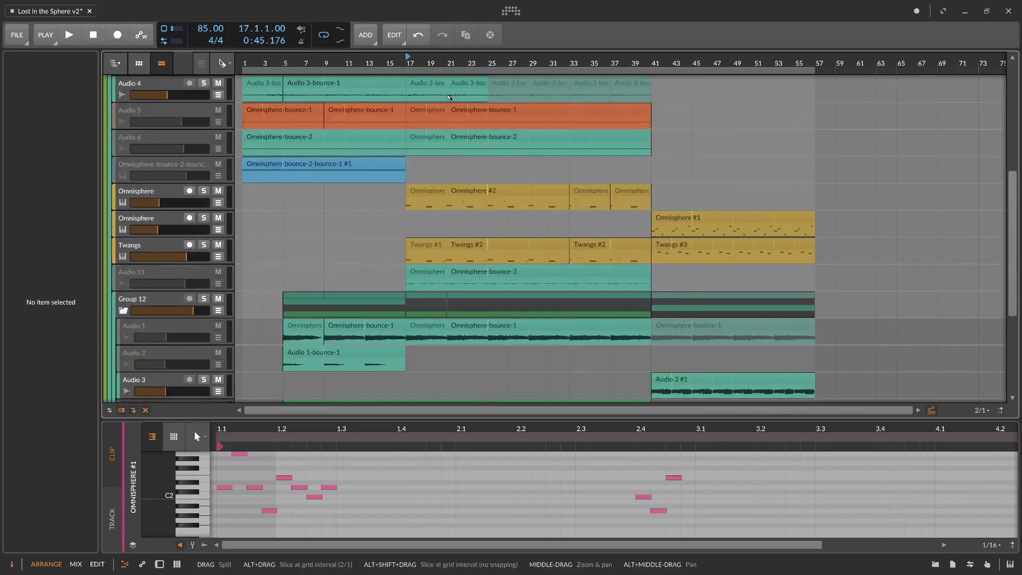
pyautogui.scroll(1, 447, 95)
pyautogui.press('1')
pyautogui.click(429, 254)
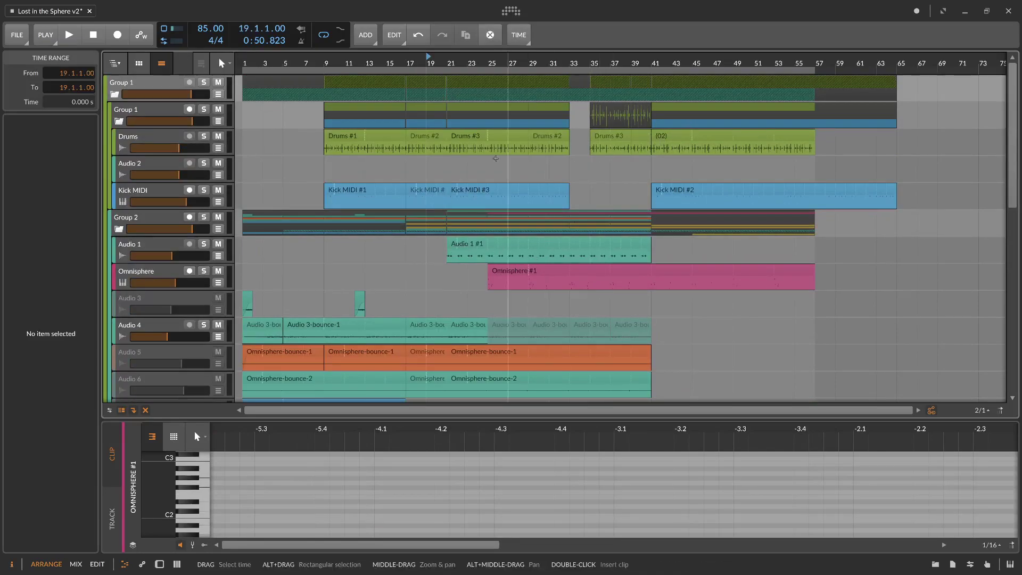
pyautogui.click(430, 84)
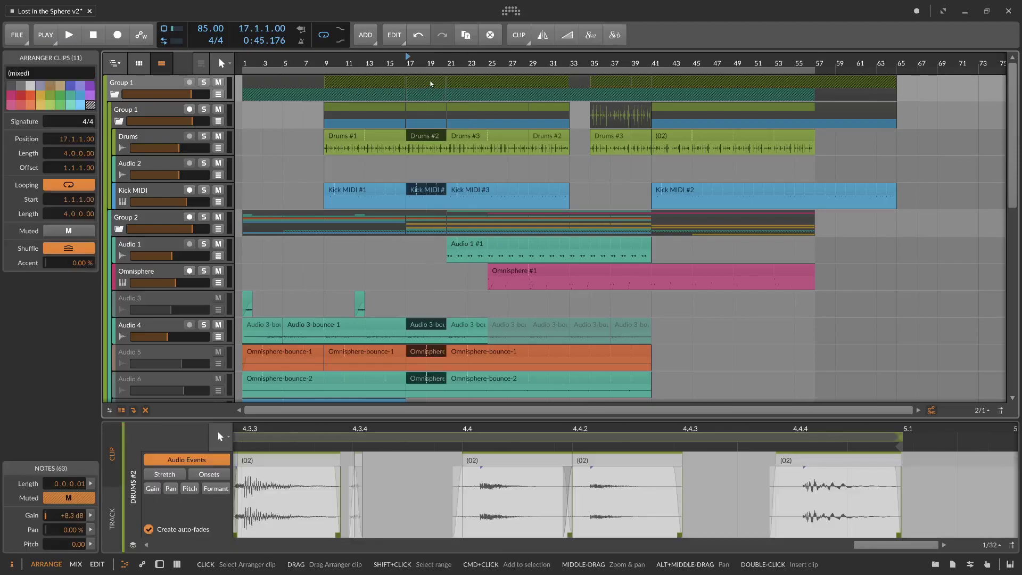
# Step: Split all clips of the top-level Group 1 at bar 13 and delete the four-bar section between bars 13 and 17
pyautogui.press('5')
pyautogui.click(372, 90)
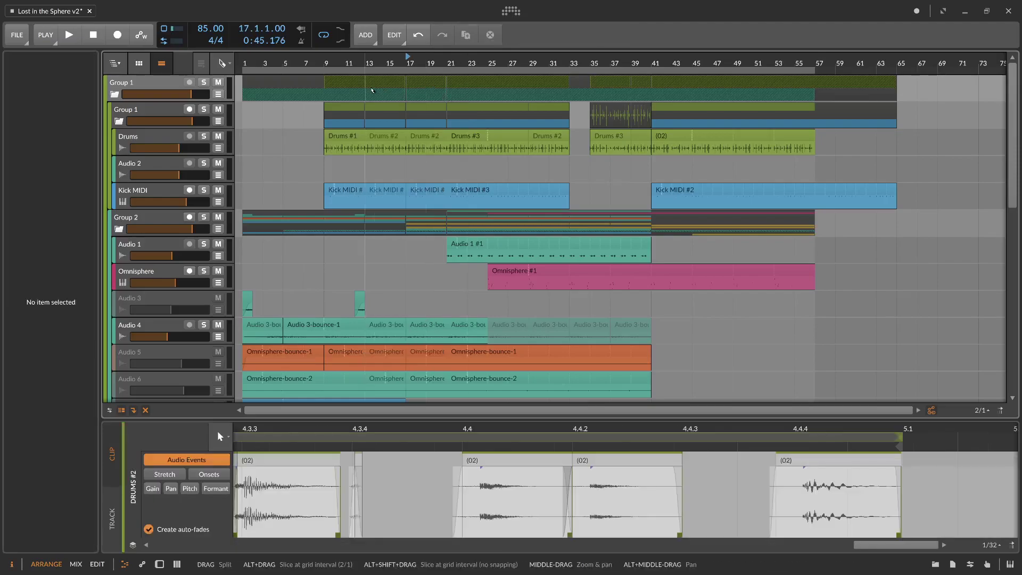
pyautogui.press('1')
pyautogui.click(391, 87)
pyautogui.scroll(-10, 394, 107)
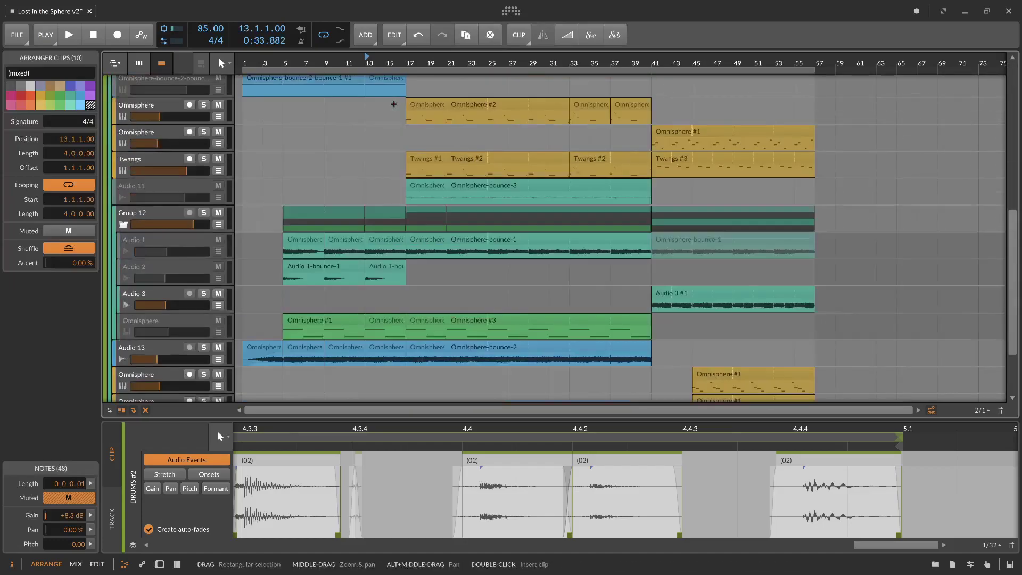
pyautogui.scroll(10, 393, 104)
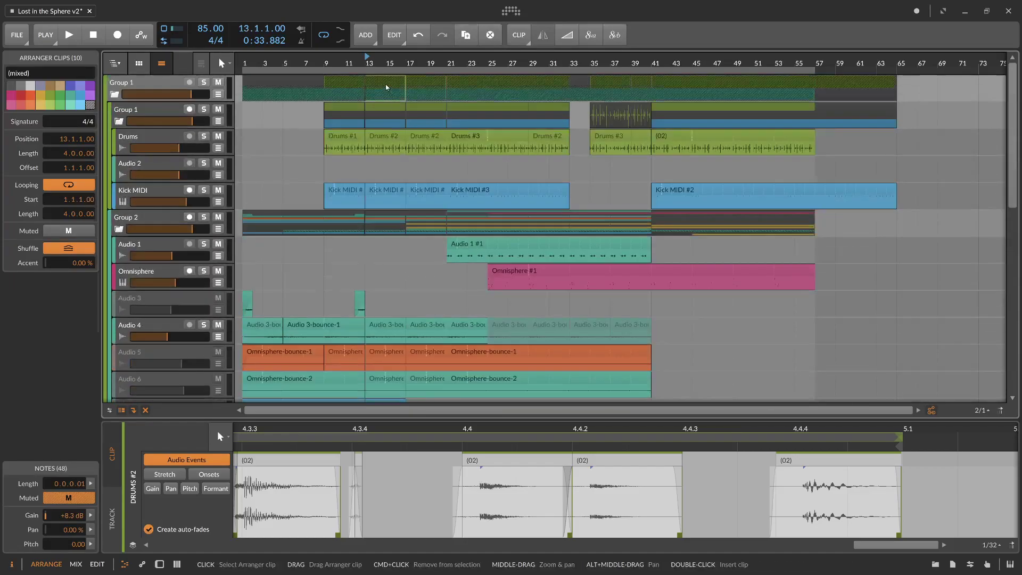
pyautogui.press('Delete')
# Step: Select all top-level Group 1 clips from bar 17 onward and move them back to start at bar 13
pyautogui.moveTo(388, 86); pyautogui.dragTo(827, 86)
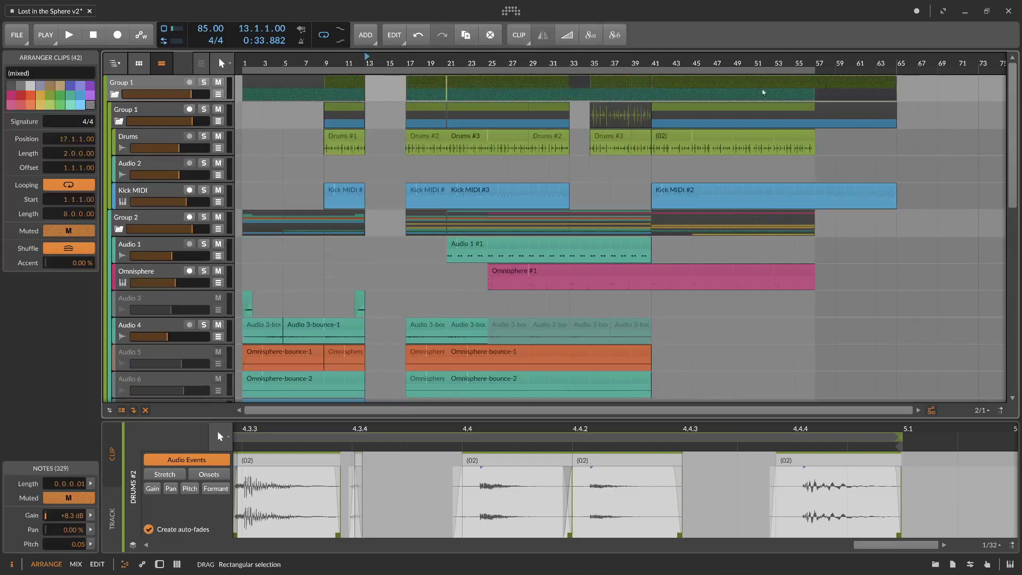
pyautogui.moveTo(412, 88); pyautogui.dragTo(371, 85)
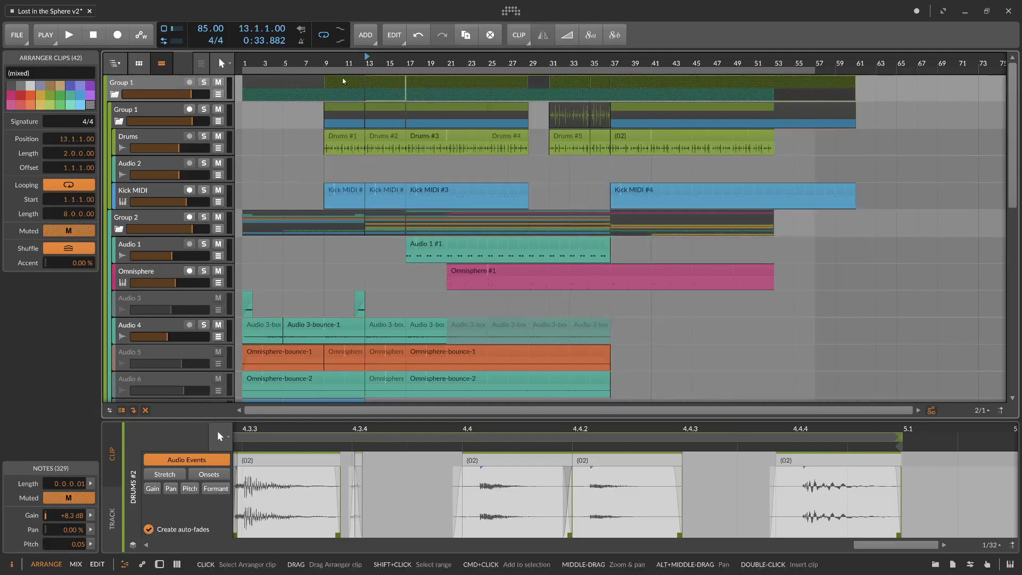
# Step: Play the arrangement from bar 9 and review the tracks across the new transition at bar 13
pyautogui.click(326, 64)
pyautogui.press('space')
pyautogui.scroll(-10, 384, 301)
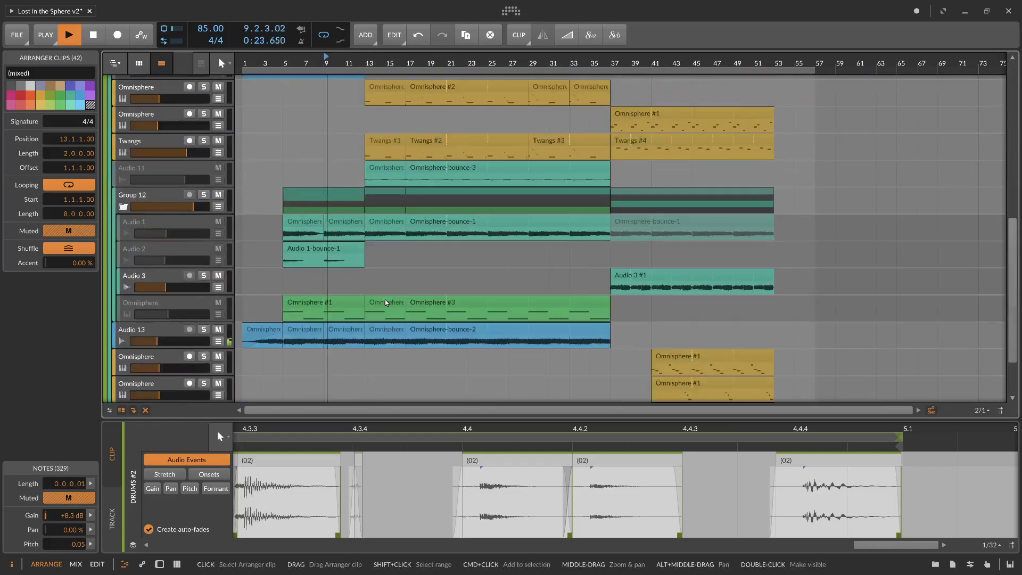
pyautogui.click(387, 303)
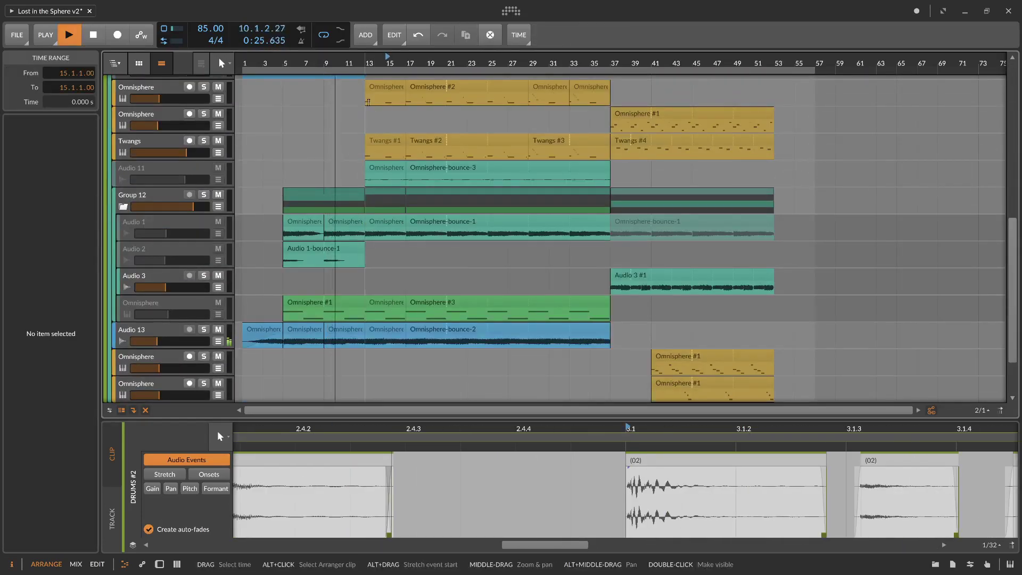
pyautogui.scroll(10, 399, 198)
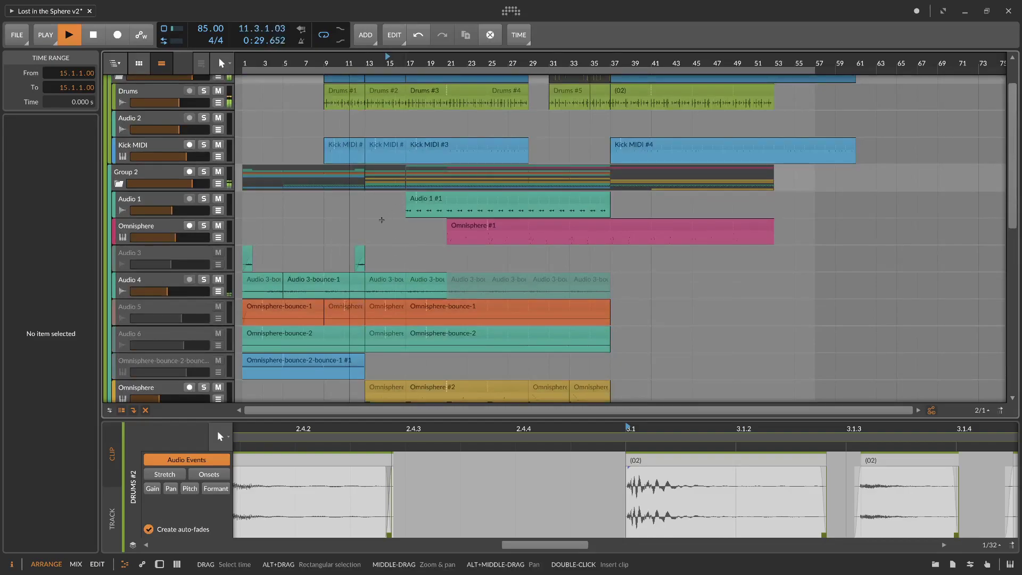
pyautogui.scroll(-3, 384, 221)
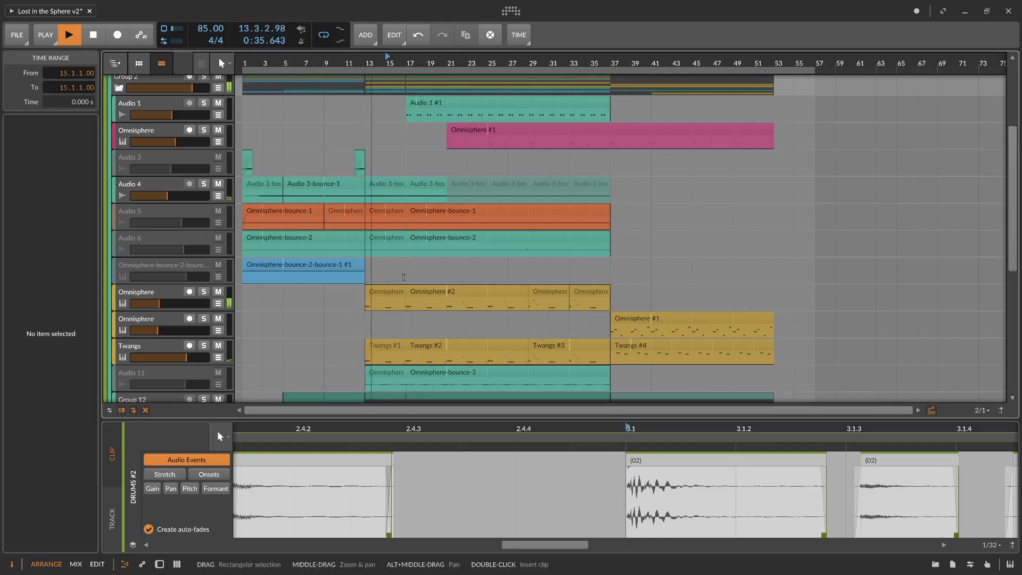
pyautogui.scroll(-2, 407, 279)
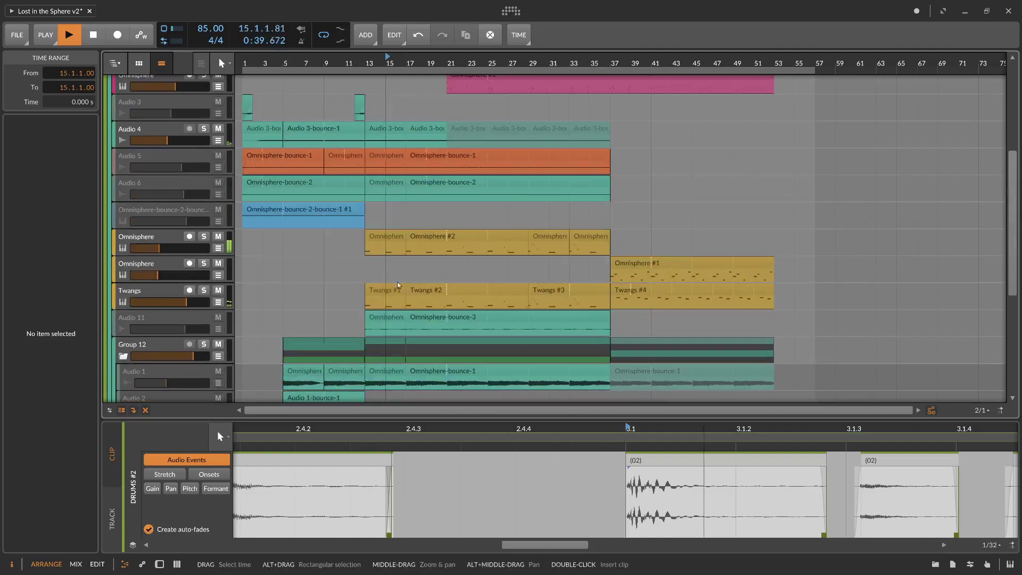
# Step: Try out the Audio 6 track by activating it during playback, and deactivate it again
pyautogui.click(201, 191)
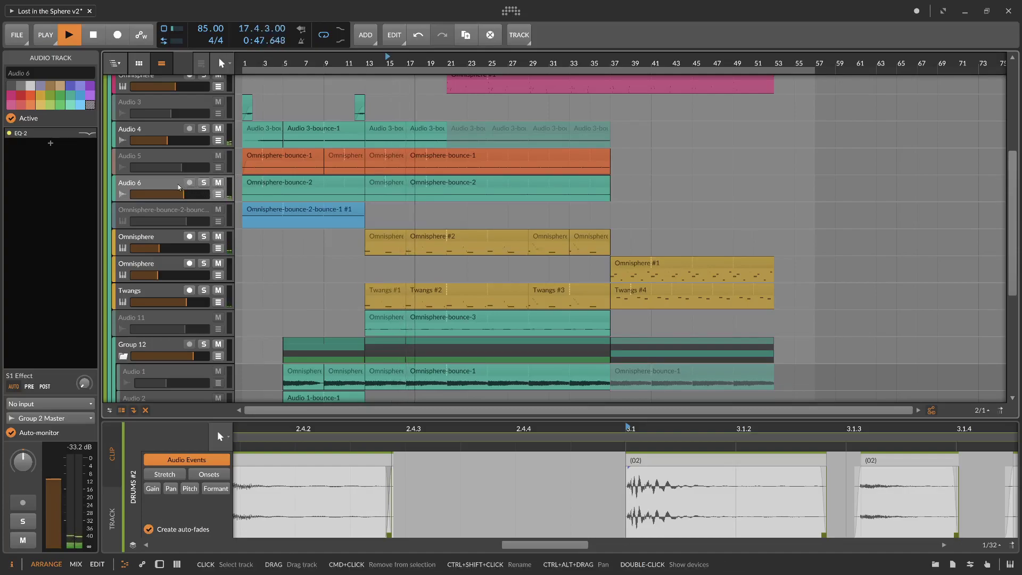
pyautogui.hotkey('alt', 'a')
# Step: Show the device chain of the Audio 1 track in Group 2 and open the Tool device's Note Sidechain modulator
pyautogui.scroll(5, 428, 265)
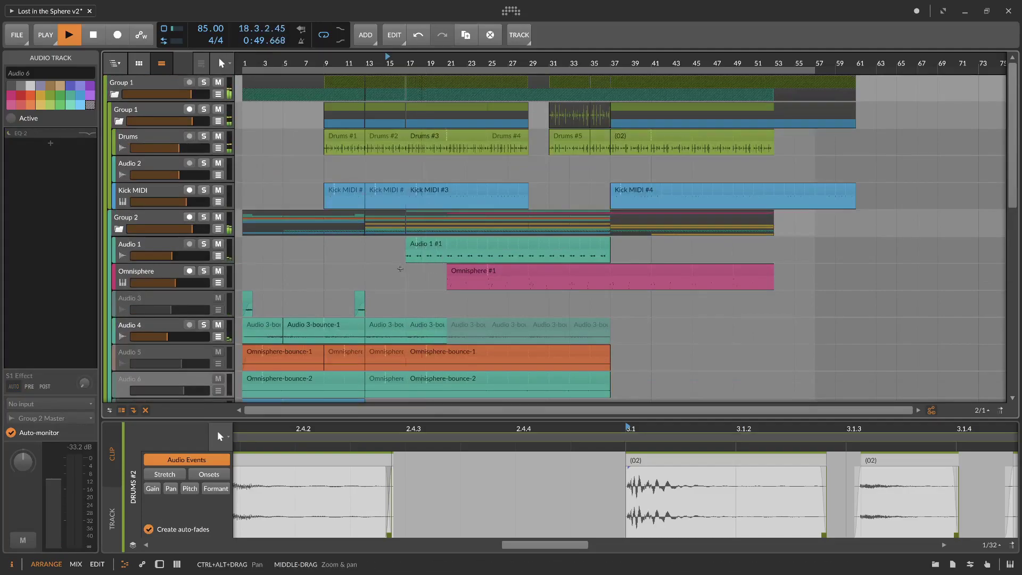
pyautogui.doubleClick(169, 249)
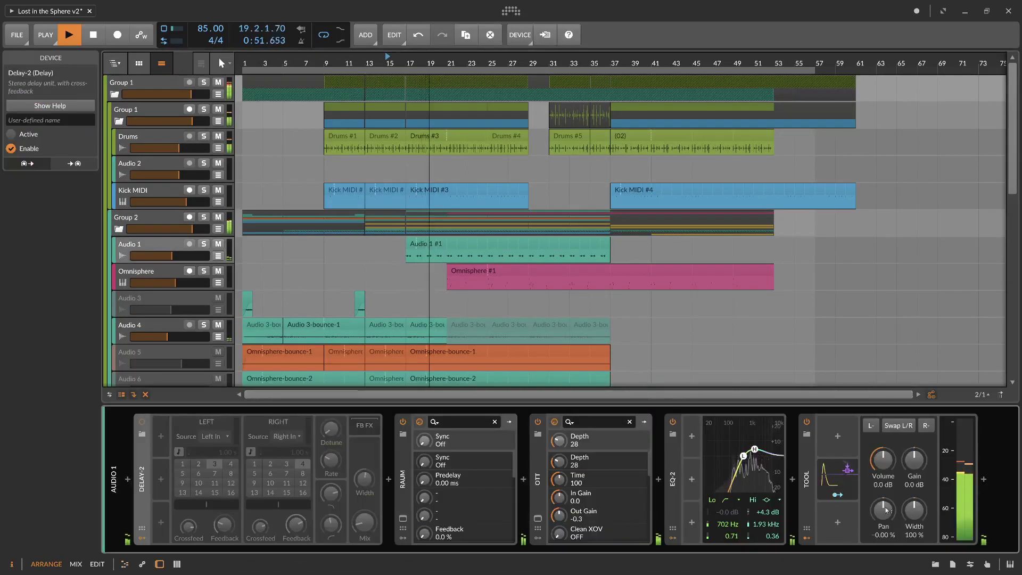
pyautogui.click(850, 490)
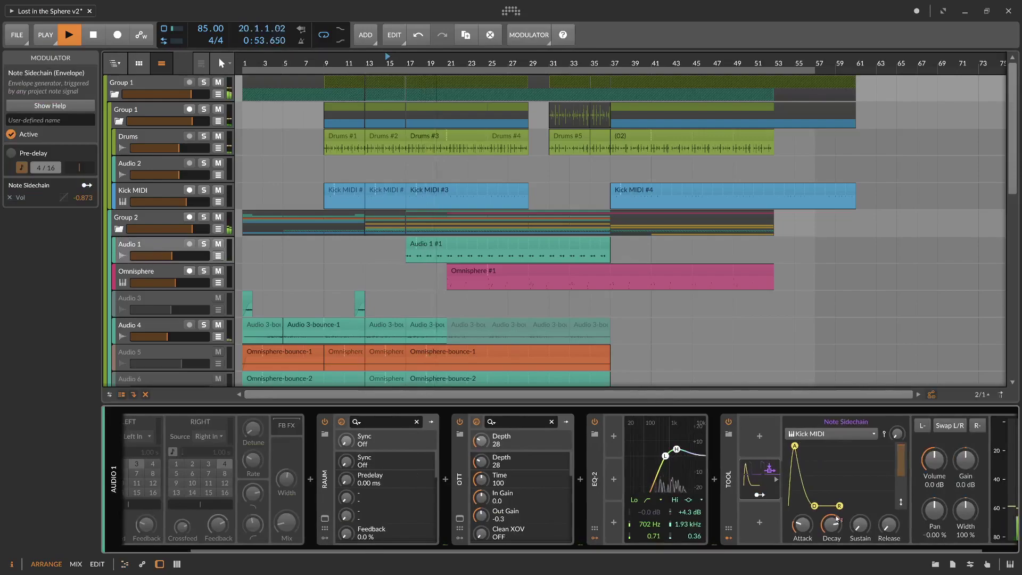
# Step: Shape the Note Sidechain envelope on Audio 1's Tool device by adjusting its attack, decay, sustain and release during playback
pyautogui.moveTo(832, 525); pyautogui.dragTo(837, 527)
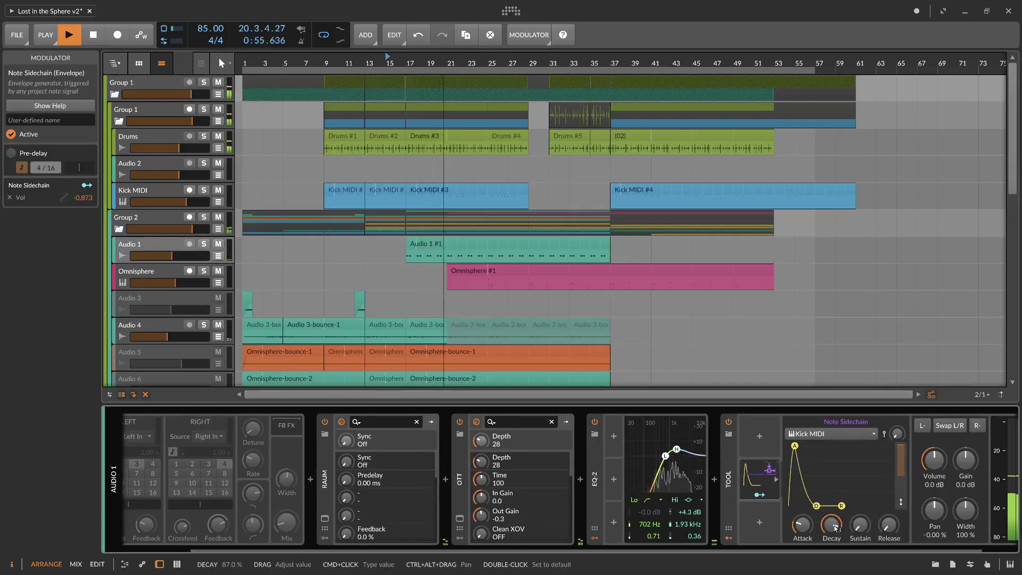
pyautogui.moveTo(804, 526); pyautogui.dragTo(836, 530)
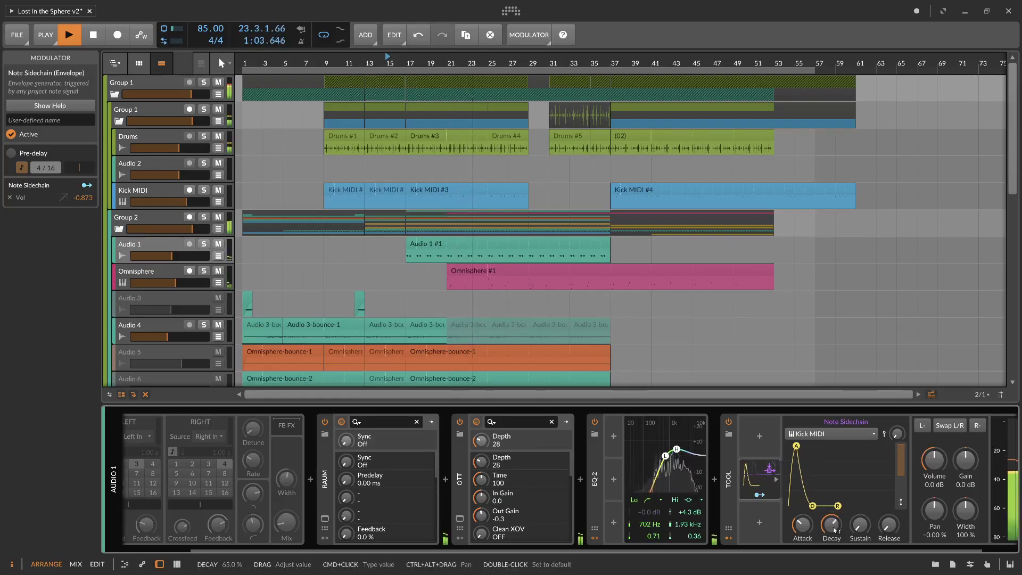
pyautogui.moveTo(860, 532); pyautogui.dragTo(804, 515)
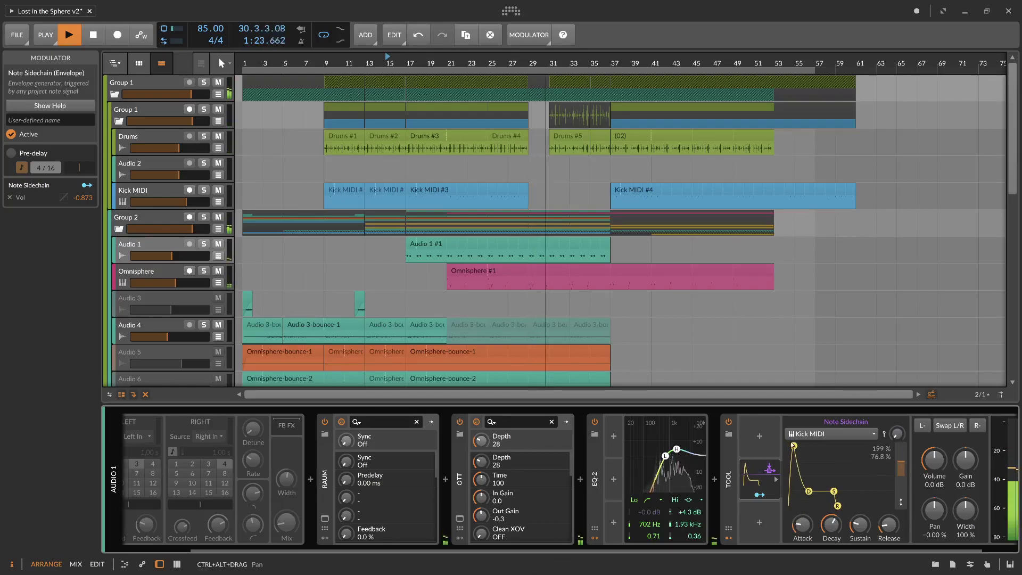
pyautogui.scroll(-5, 590, 310)
pyautogui.scroll(2, 590, 309)
pyautogui.scroll(3, 596, 305)
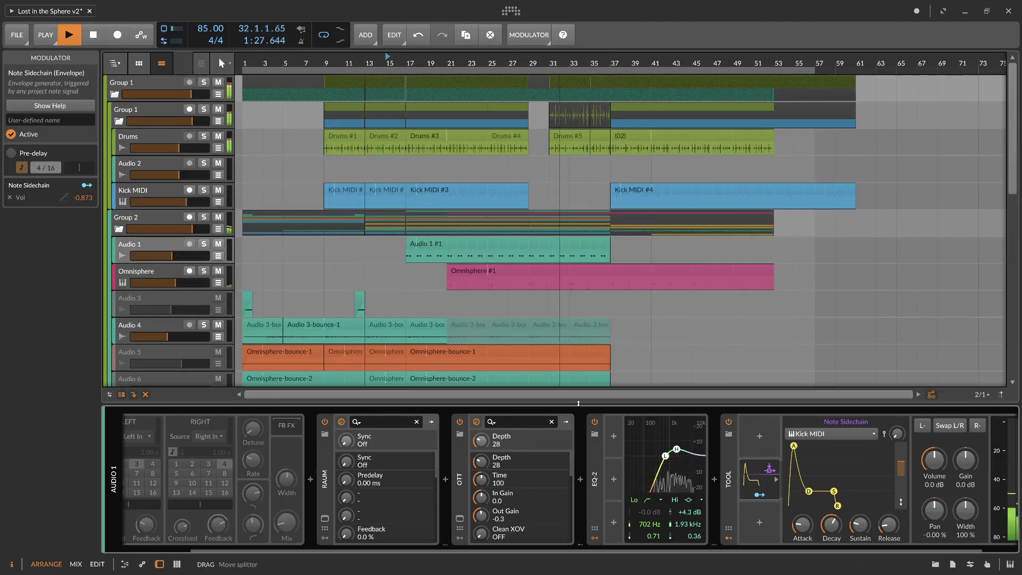
# Step: Enlarge the arranger to review the lower tracks, stop playback, and briefly solo the Audio 13 track to identify it
pyautogui.moveTo(579, 404); pyautogui.dragTo(580, 437)
pyautogui.scroll(-1, 588, 350)
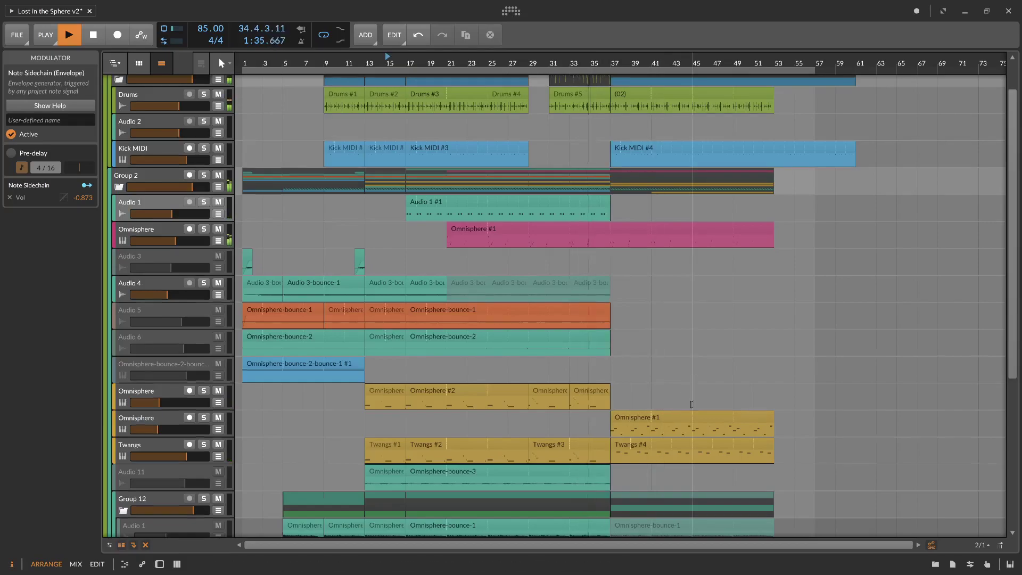
pyautogui.scroll(-5, 687, 400)
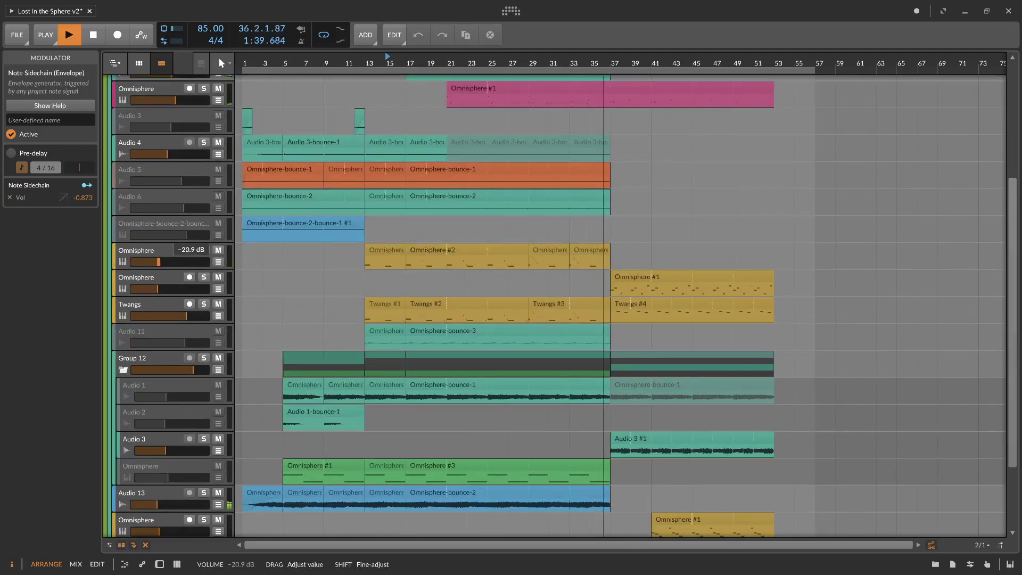
pyautogui.scroll(-1, 505, 368)
pyautogui.scroll(-1, 506, 369)
pyautogui.press('space')
pyautogui.click(204, 459)
pyautogui.scroll(-2, 425, 460)
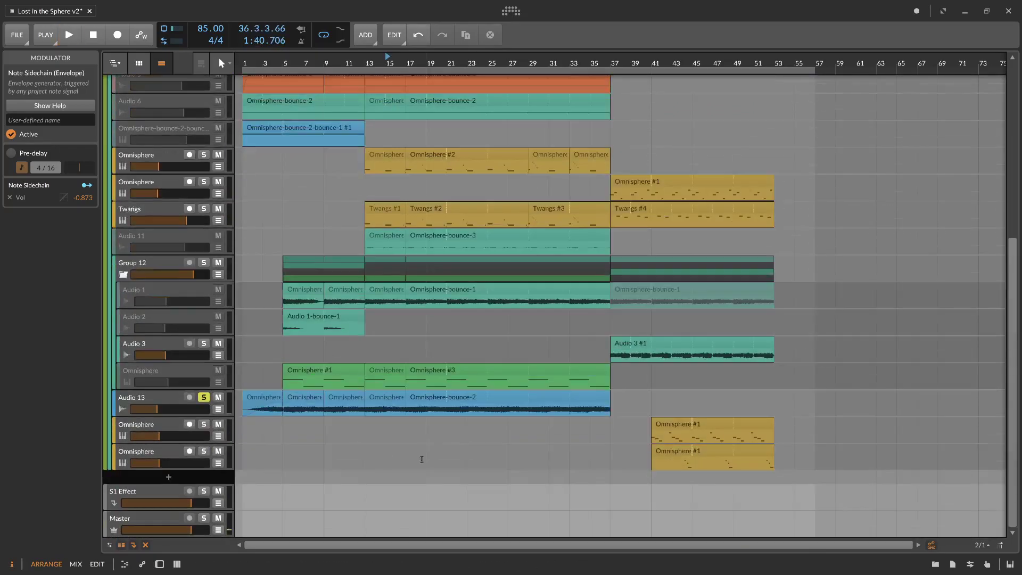
pyautogui.press('s')
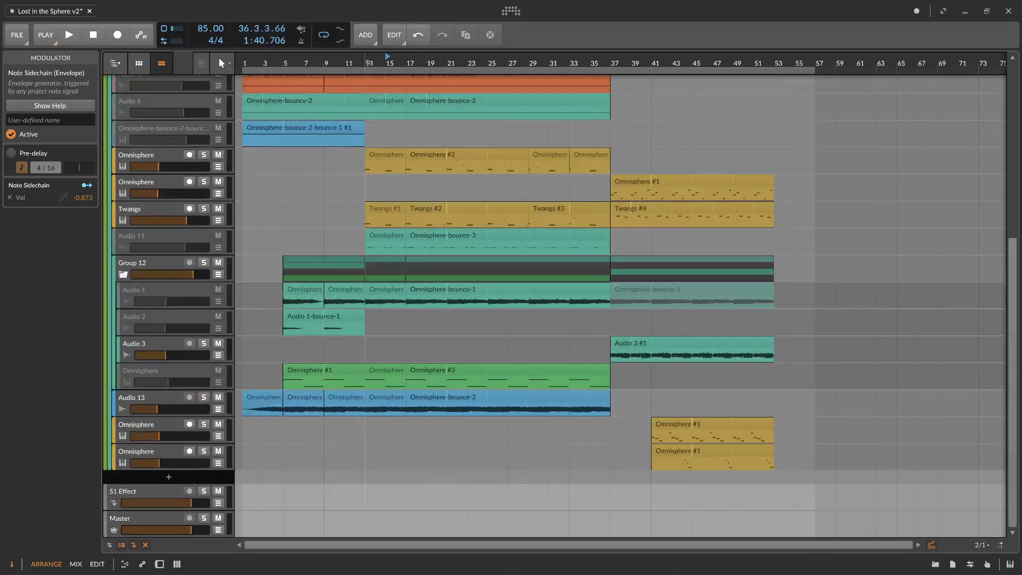
# Step: Show the device chain of the Audio 13 track and add a Tool device after its EQ-2
pyautogui.press('d')
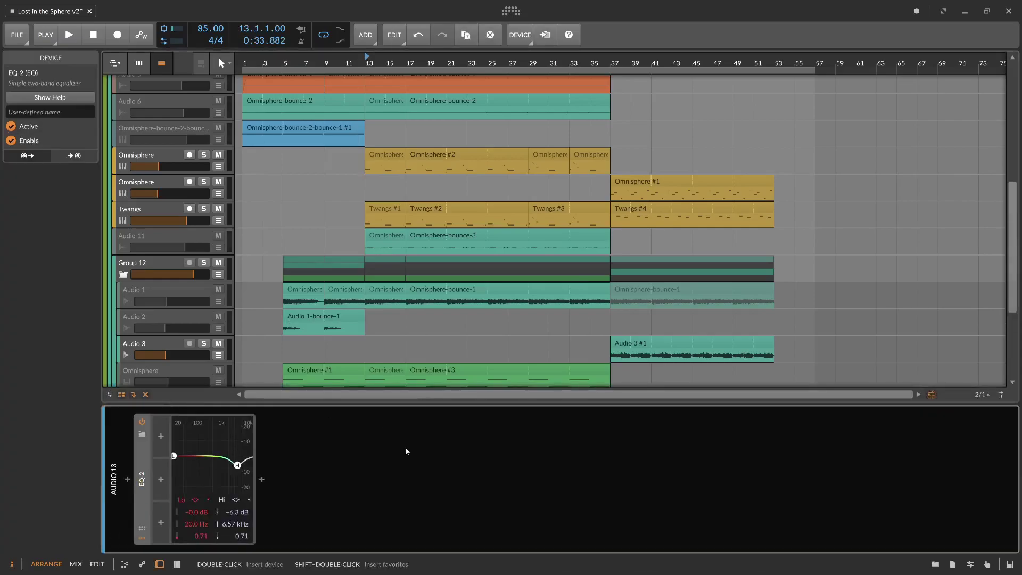
pyautogui.doubleClick(407, 451)
pyautogui.write('to')
pyautogui.doubleClick(736, 127)
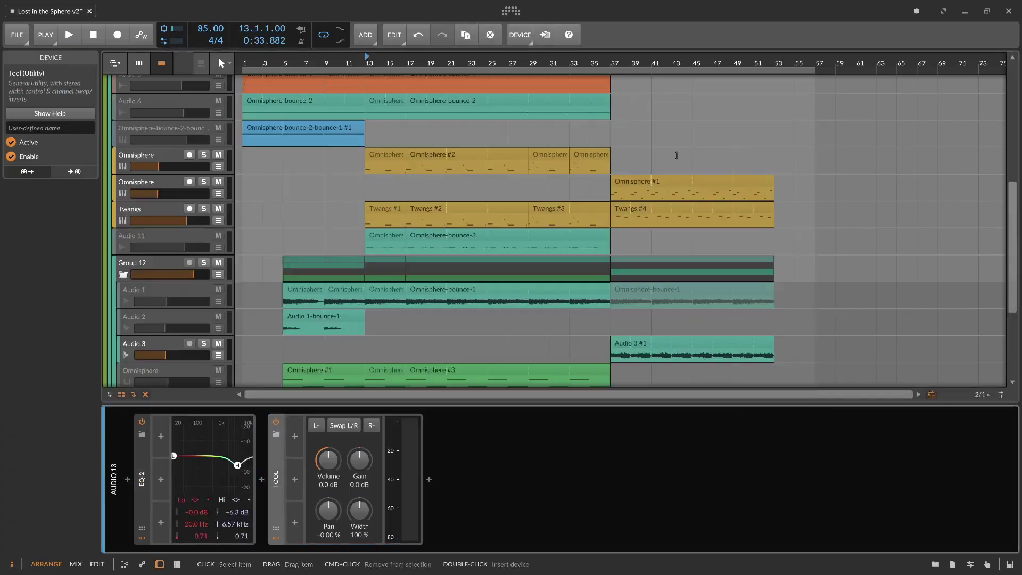
# Step: Solo Audio 13, play it briefly from bar 13, and release the solo
pyautogui.scroll(-5, 533, 160)
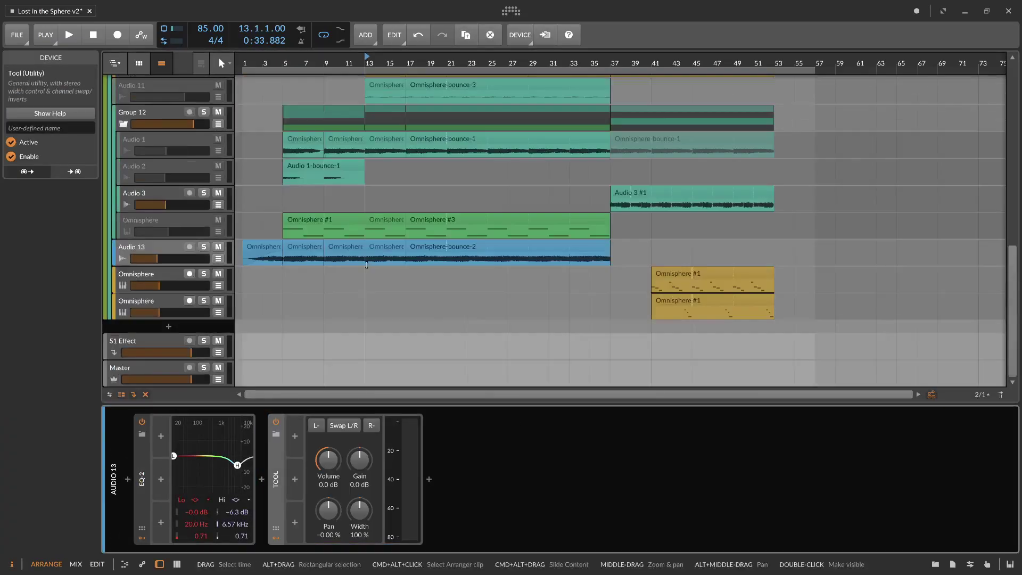
pyautogui.click(204, 247)
pyautogui.press('space')
pyautogui.press('space')
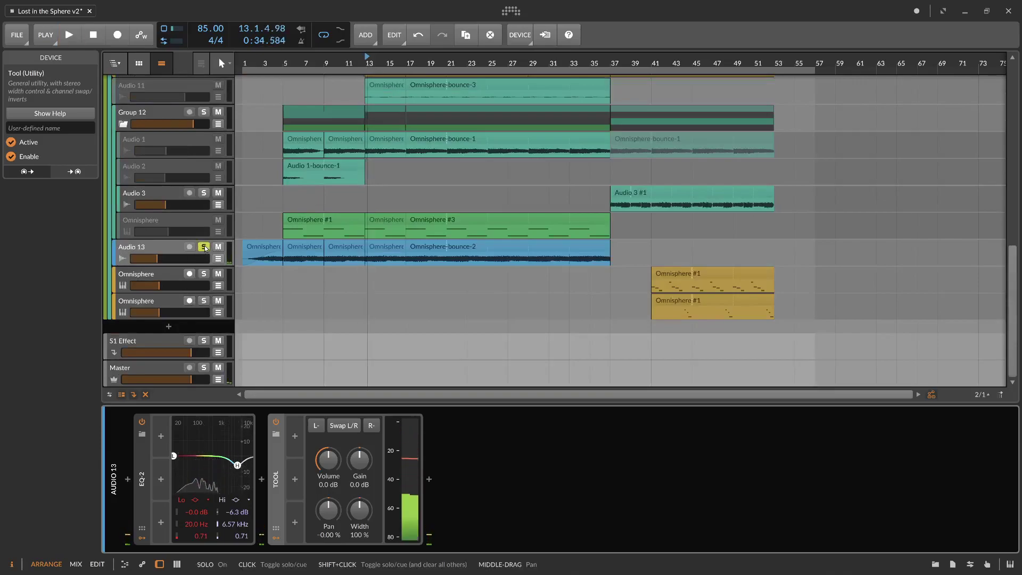
pyautogui.click(205, 247)
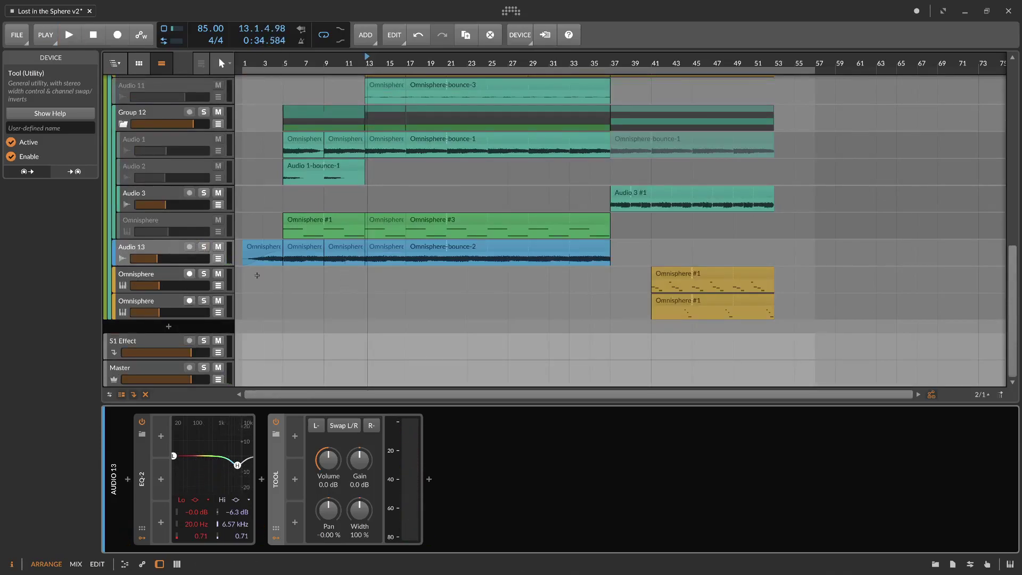
# Step: Switch the low band of Audio 13's EQ-2 to a low-cut filter and show the track's Lo Freq automation
pyautogui.click(195, 499)
pyautogui.click(203, 525)
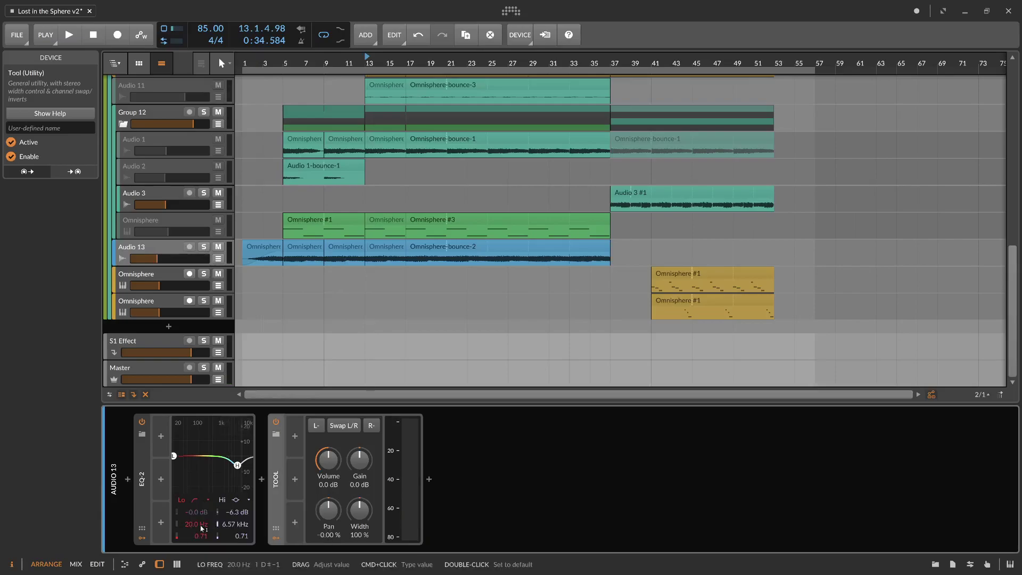
pyautogui.click(219, 259)
pyautogui.click(200, 526)
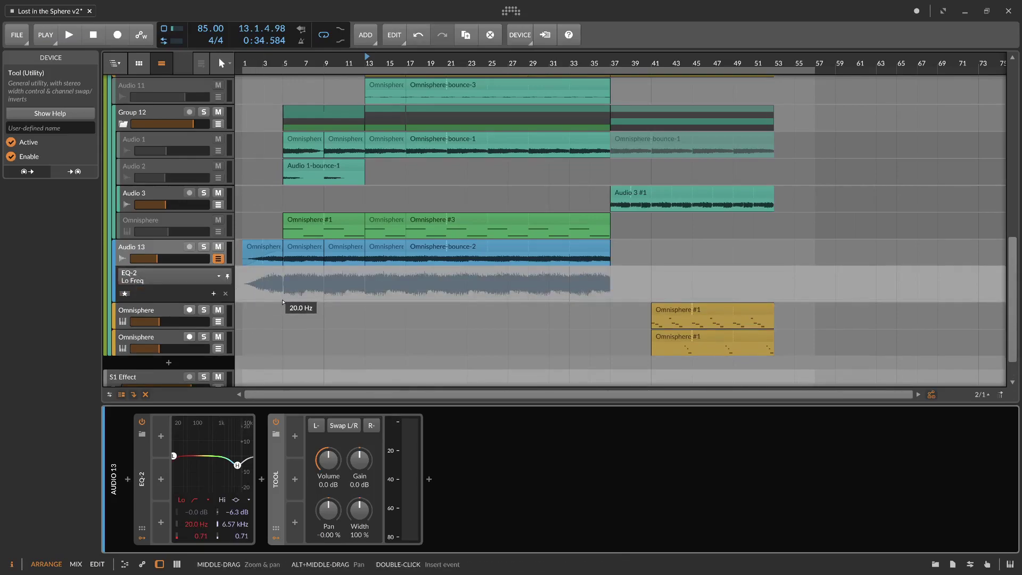
# Step: Automate the EQ-2 Lo Freq on Audio 13 to rise from 20 Hz around bar 12 to 166 Hz at bar 13
pyautogui.click(324, 300)
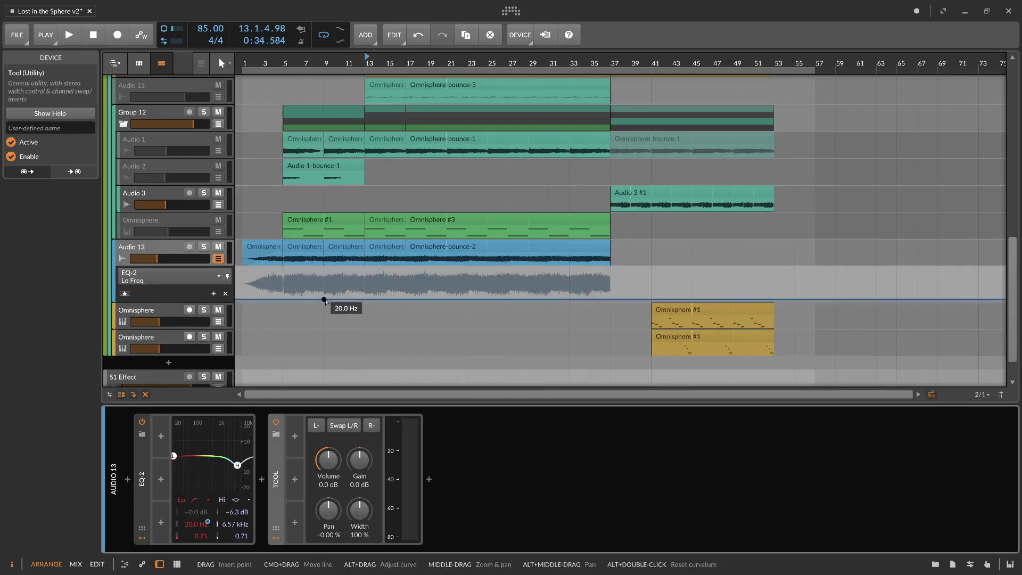
pyautogui.scroll(3, 330, 306)
pyautogui.scroll(-2, 326, 330)
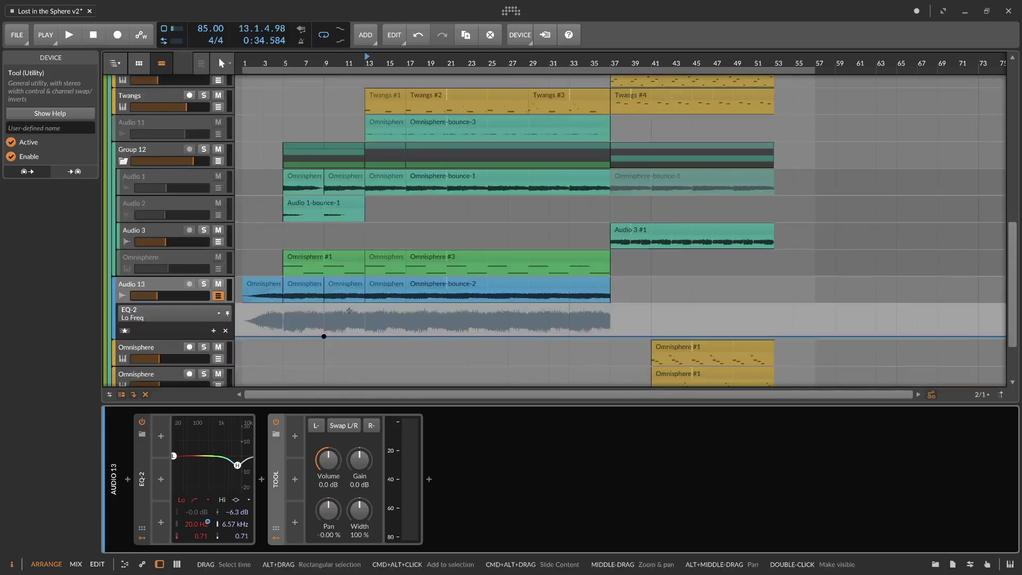
pyautogui.moveTo(324, 337); pyautogui.dragTo(365, 327)
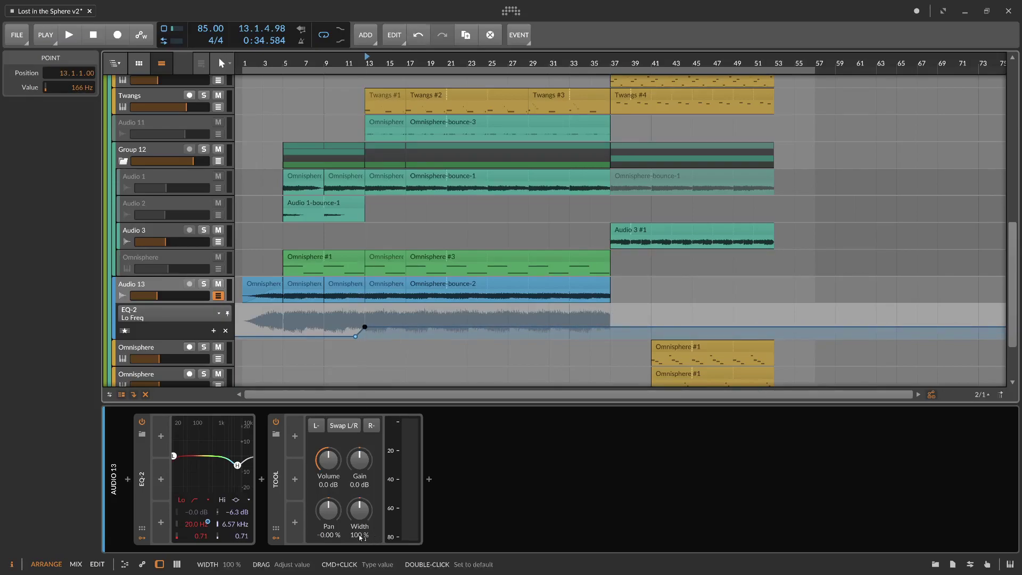
# Step: Automate the Tool volume on Audio 13 from about 0 dB in bar 11 to -3.0 dB in bar 14, and hide the automation lane
pyautogui.click(334, 467)
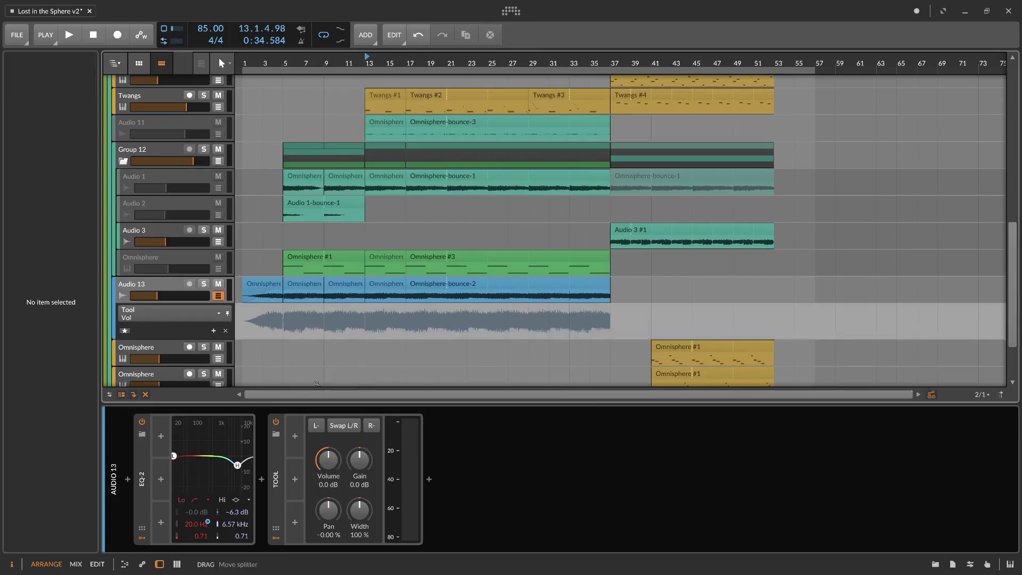
pyautogui.click(366, 321)
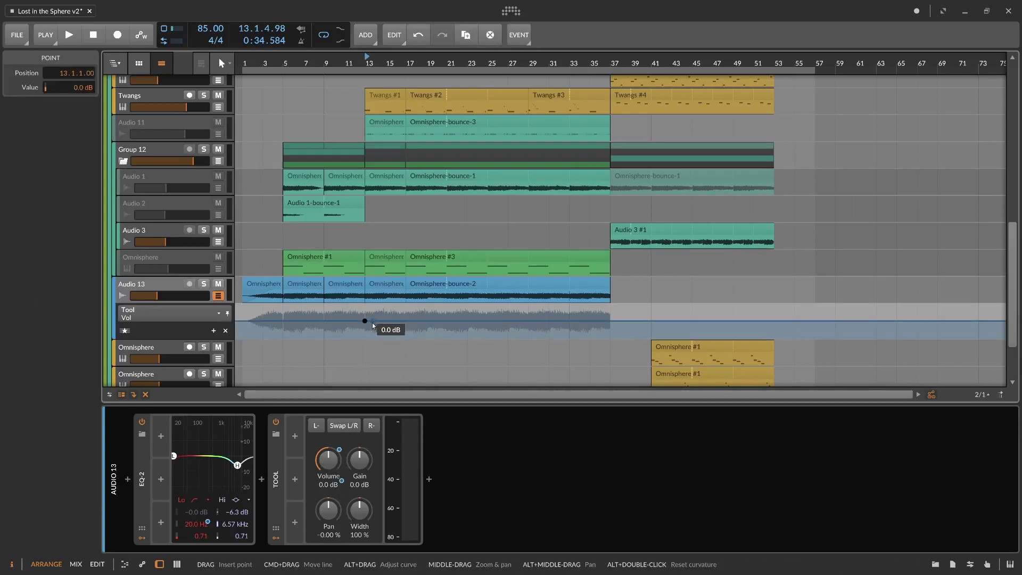
pyautogui.moveTo(366, 321); pyautogui.dragTo(369, 321)
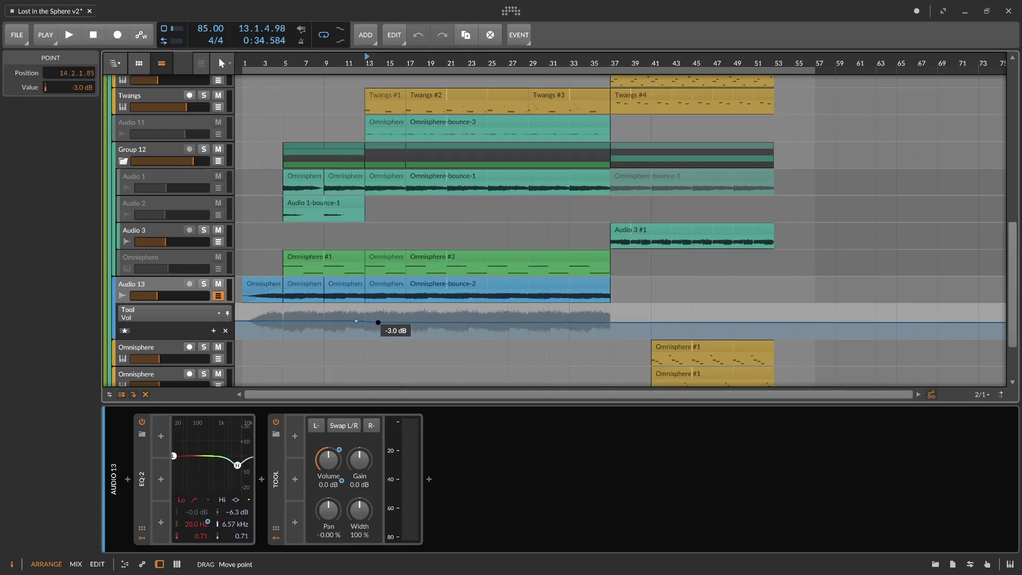
pyautogui.moveTo(378, 322); pyautogui.dragTo(378, 322)
pyautogui.click(357, 321)
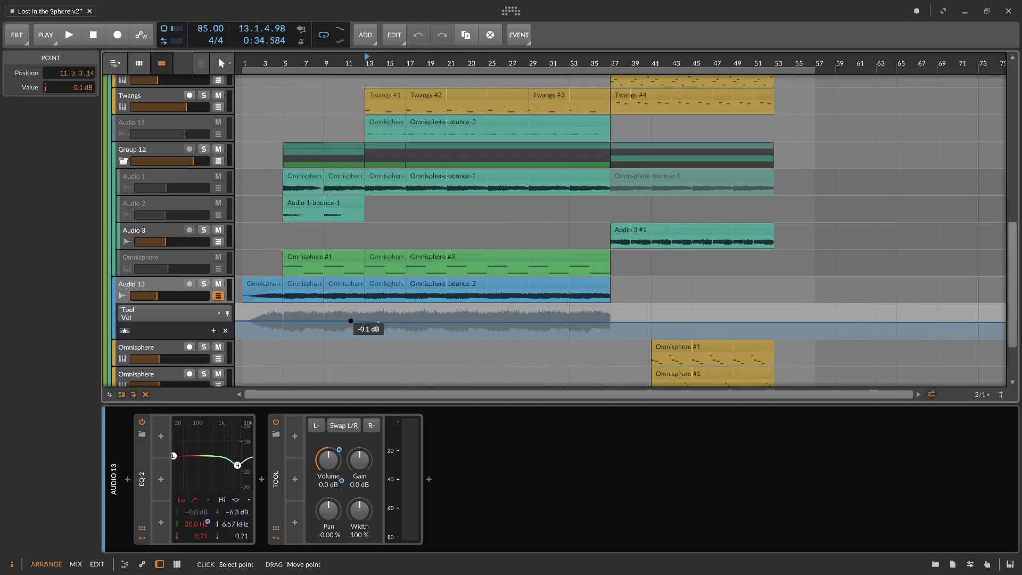
pyautogui.click(218, 295)
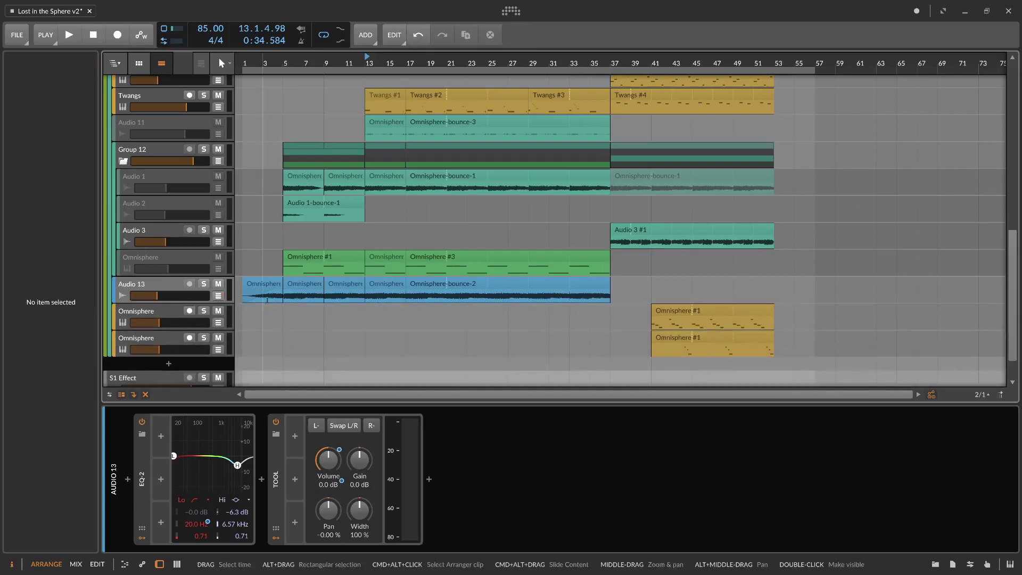
# Step: Activate and solo the Audio 5 track and listen to it from bar 1
pyautogui.scroll(6, 285, 273)
pyautogui.click(175, 186)
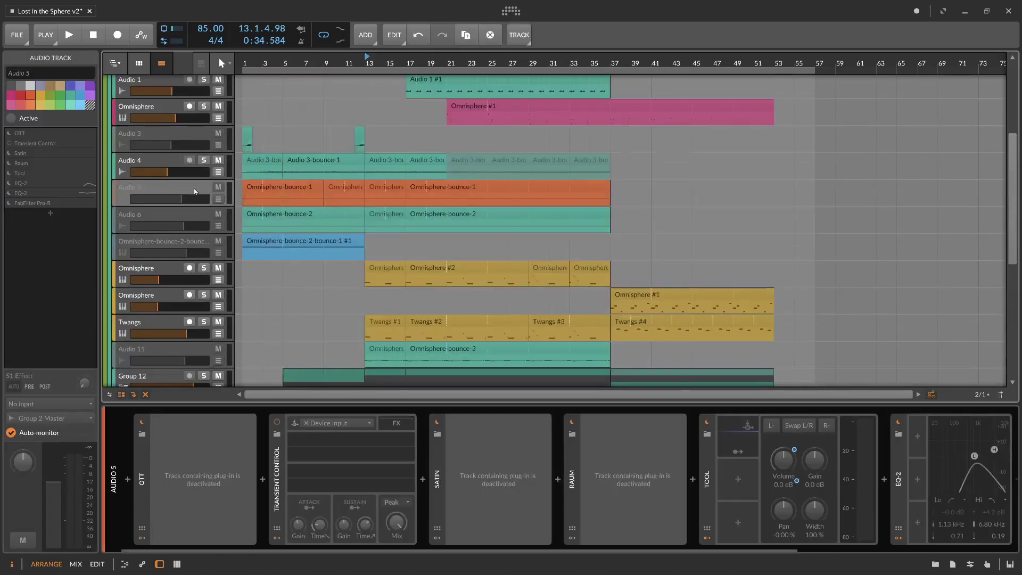
pyautogui.hotkey('alt', 'a')
pyautogui.click(203, 188)
pyautogui.click(246, 58)
pyautogui.press('space')
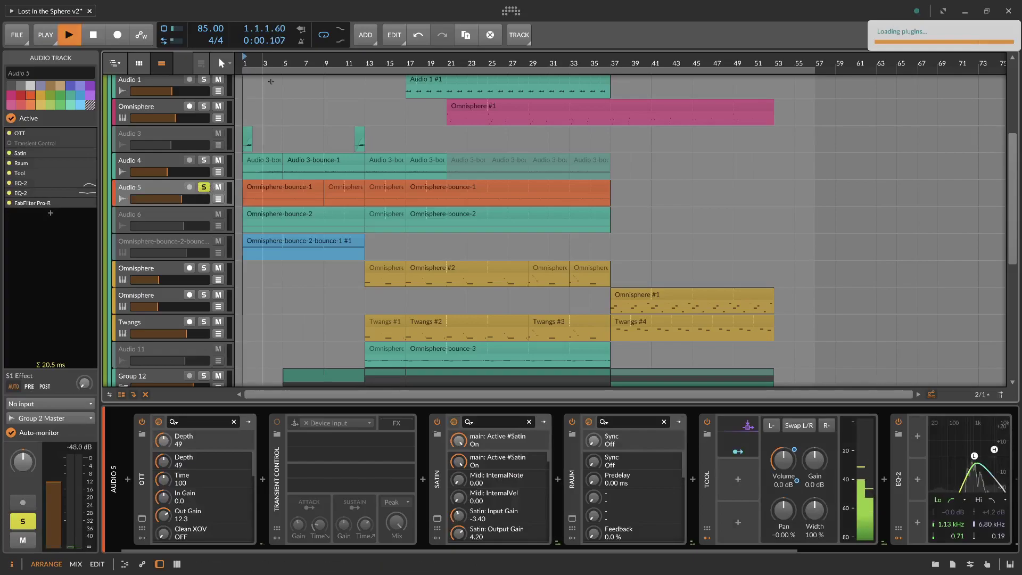
pyautogui.moveTo(264, 61); pyautogui.dragTo(264, 77)
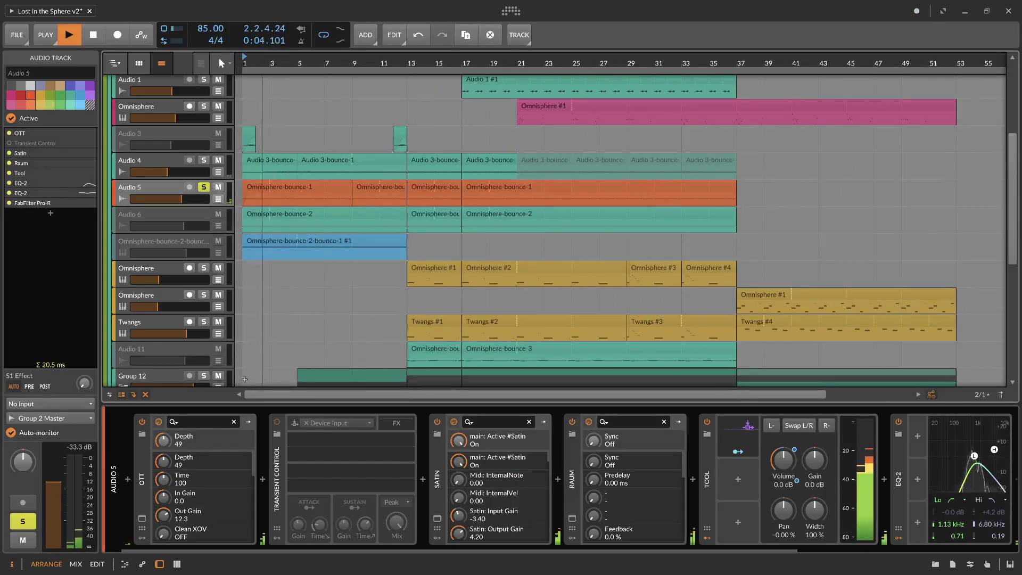
pyautogui.click(146, 395)
pyautogui.click(146, 395)
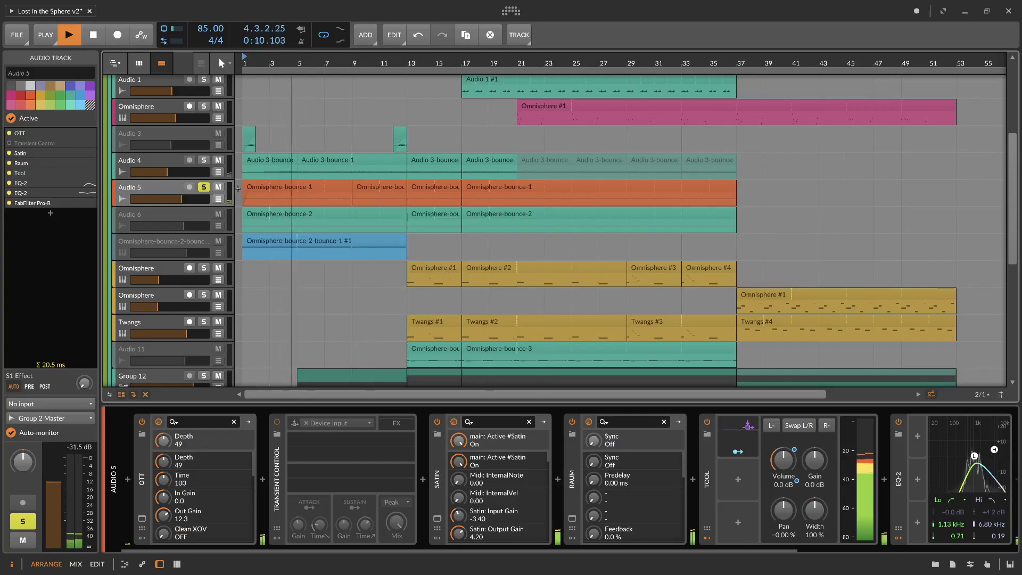
# Step: Release the solo on Audio 5, stop playback, and deactivate the track again
pyautogui.click(204, 187)
pyautogui.press('space')
pyautogui.hotkey('alt', 'a')
# Step: Activate and solo the Audio 6 track and play it from bar 1
pyautogui.click(204, 215)
pyautogui.hotkey('alt', 'a')
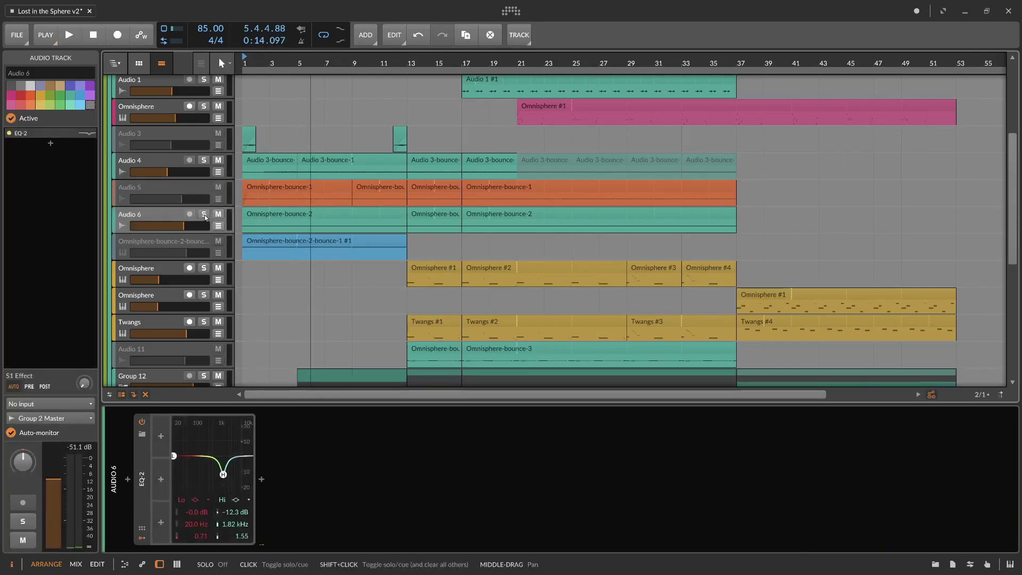
pyautogui.click(204, 214)
pyautogui.press('space')
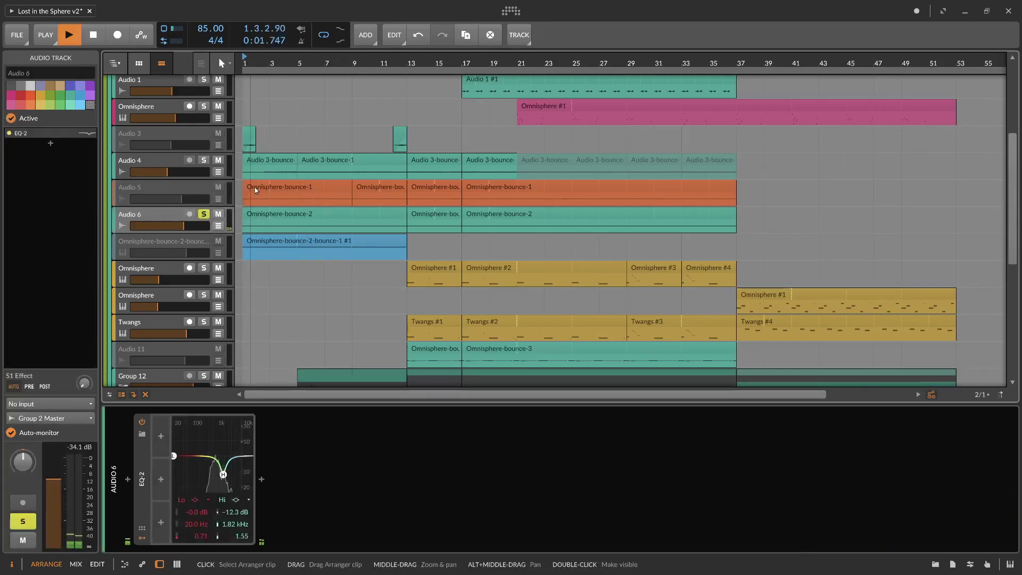
# Step: Extend the first Audio 6 clip as a loop over the following clips to bar 37, and open it in the clip editor
pyautogui.moveTo(400, 219); pyautogui.dragTo(738, 236)
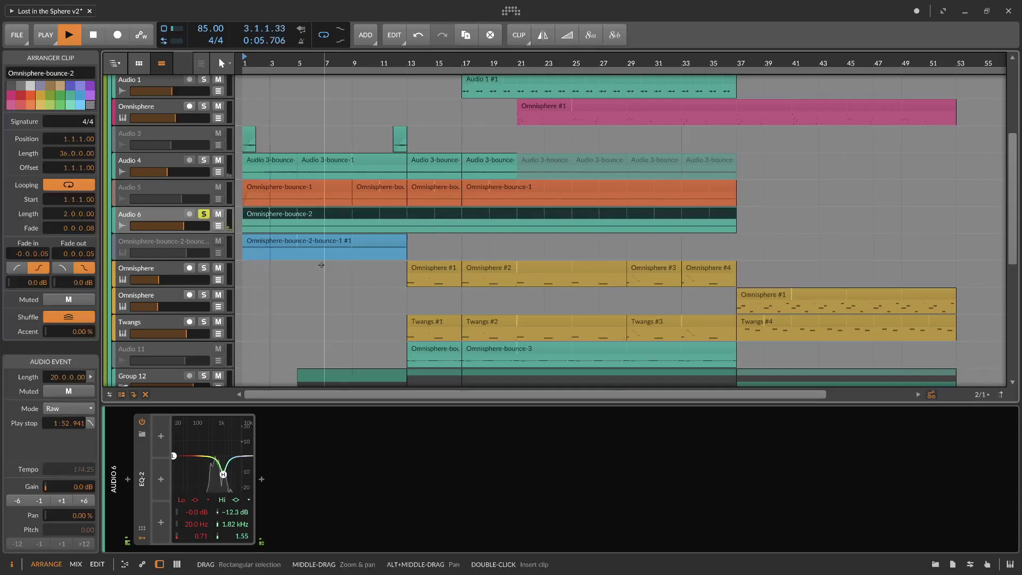
pyautogui.click(175, 219)
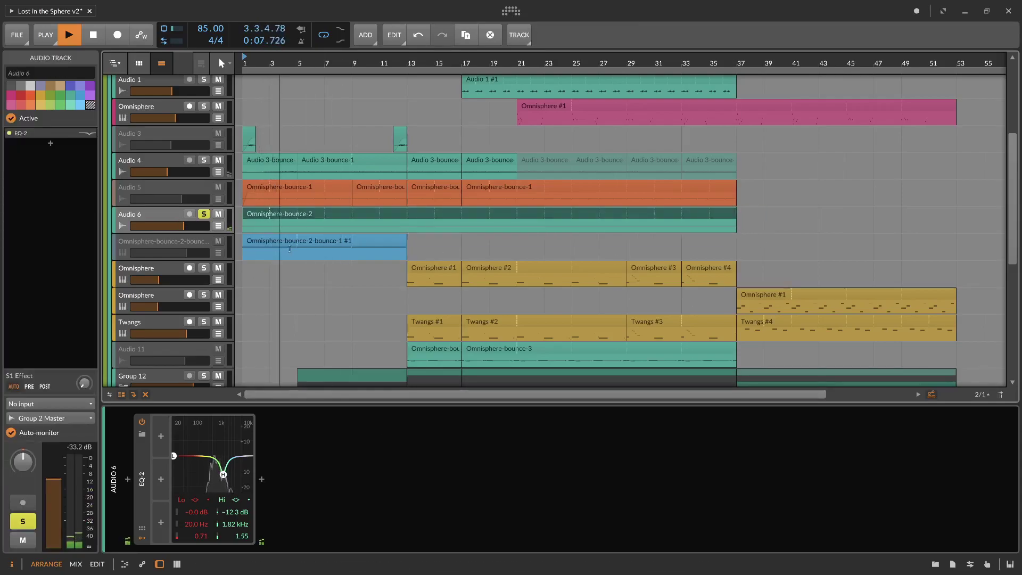
pyautogui.doubleClick(256, 215)
# Step: Examine the audio around the clip's loop end at bar 3, stop playback, and display the Formant expression
pyautogui.moveTo(253, 420); pyautogui.dragTo(356, 420)
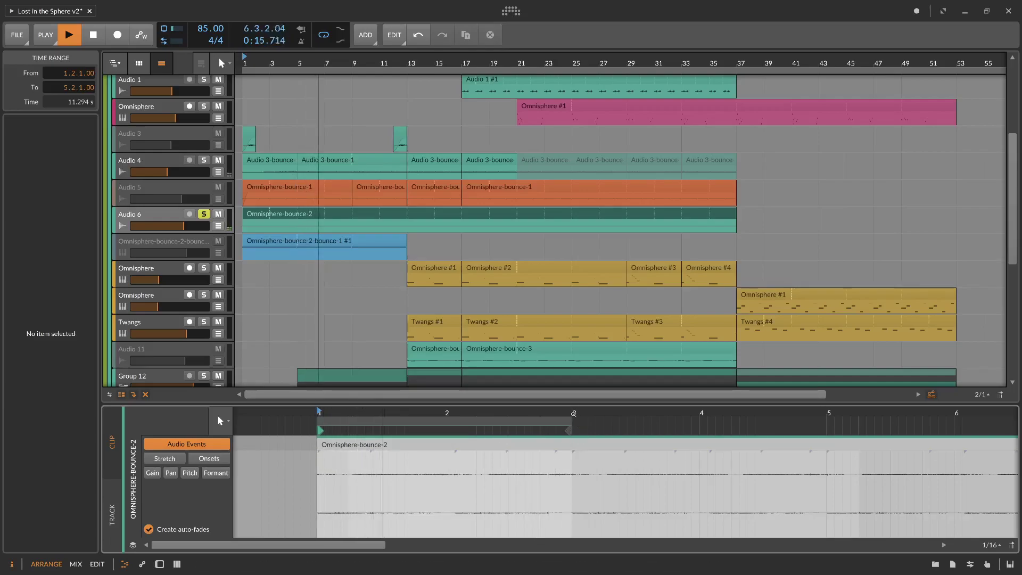
pyautogui.moveTo(570, 414); pyautogui.dragTo(572, 453)
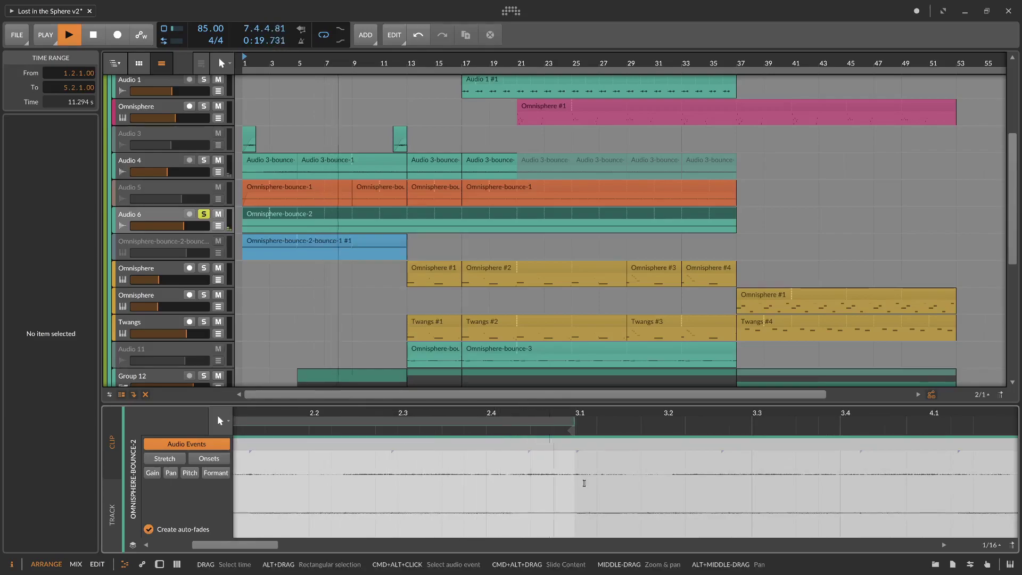
pyautogui.press('space')
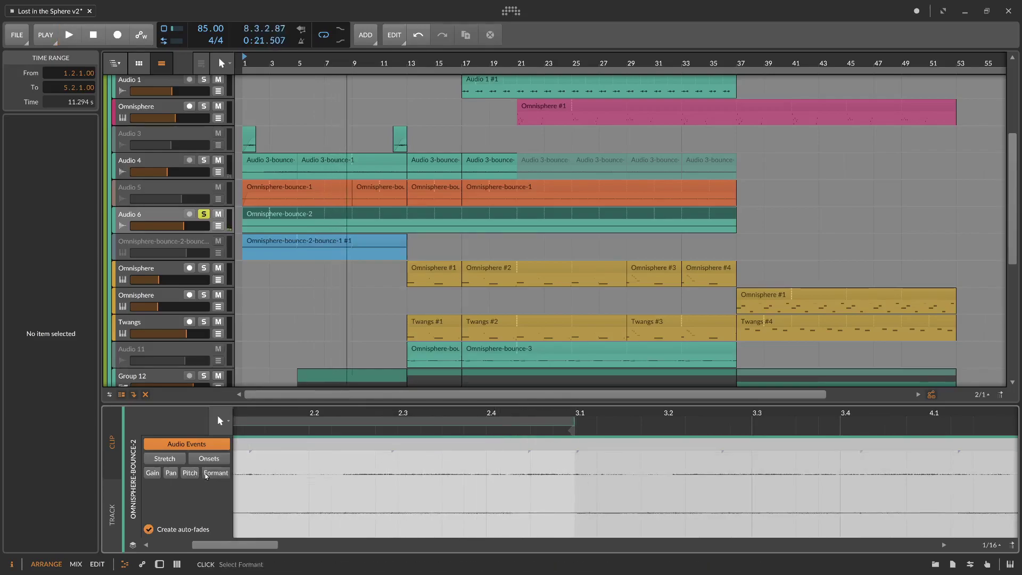
pyautogui.click(214, 473)
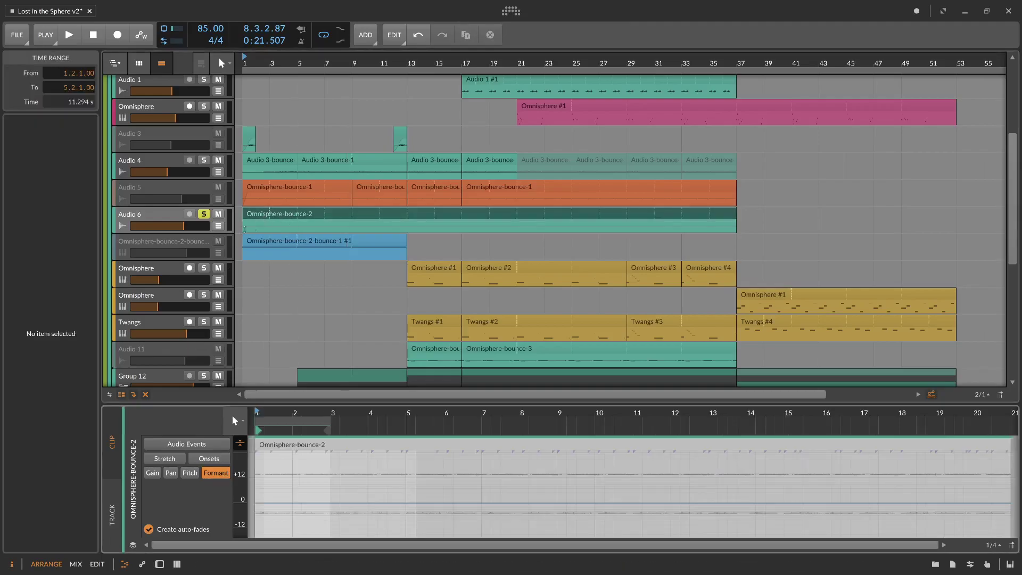
# Step: Change the stretch mode of the Audio 6 clip from bar 1 to Elastique Pro and play it
pyautogui.click(266, 218)
pyautogui.click(80, 413)
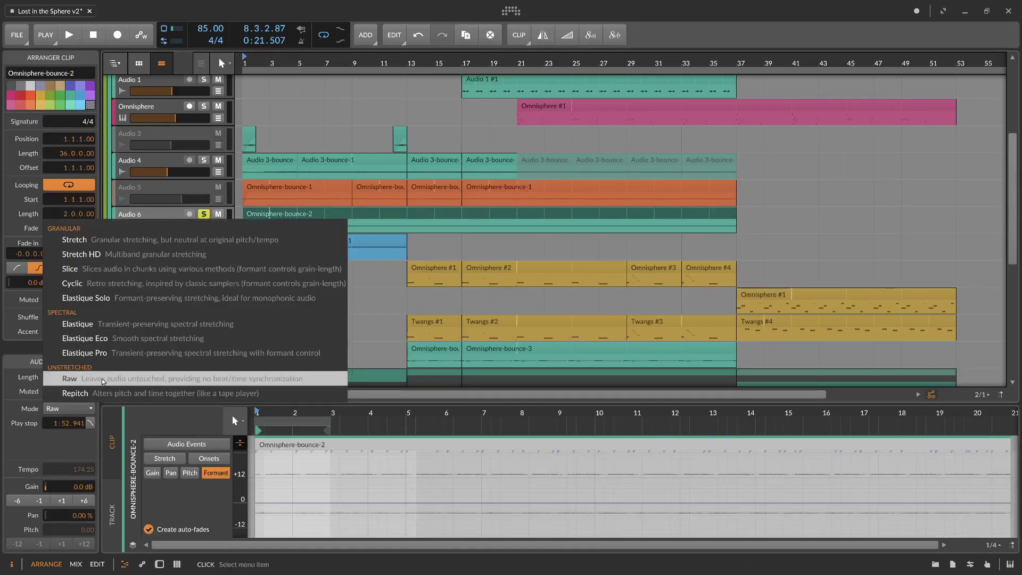
pyautogui.click(38, 452)
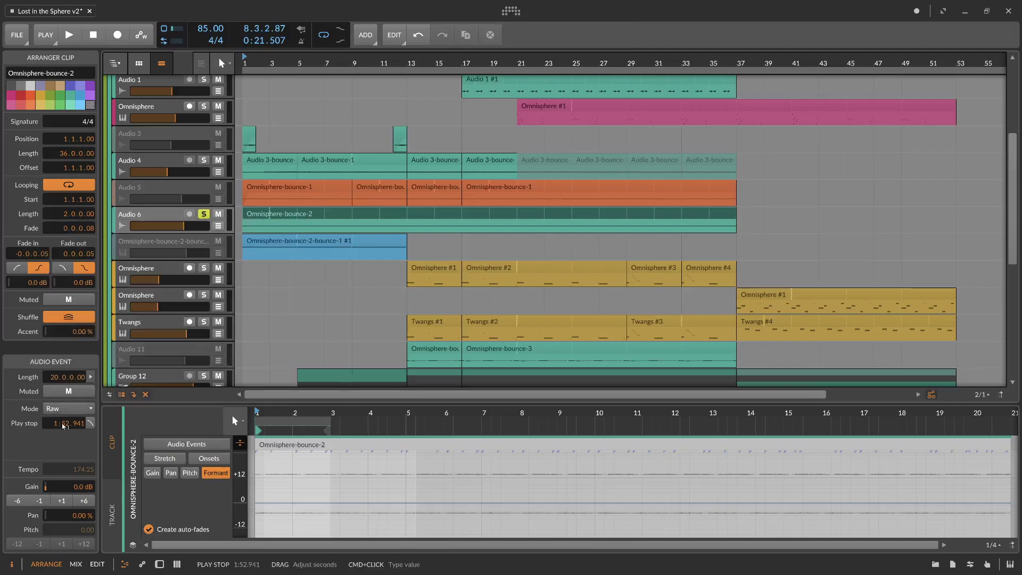
pyautogui.click(77, 413)
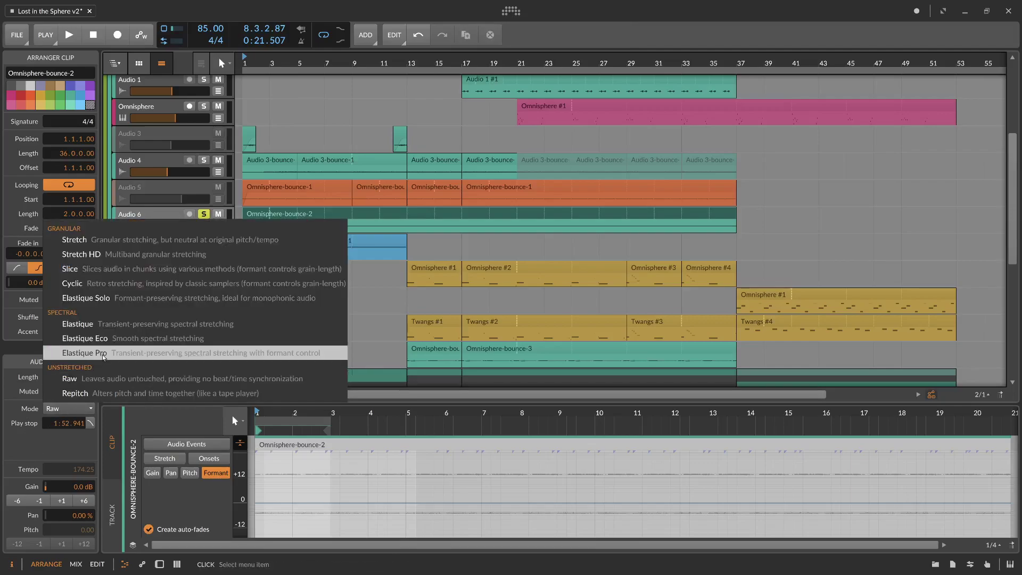
pyautogui.click(104, 353)
pyautogui.press('space')
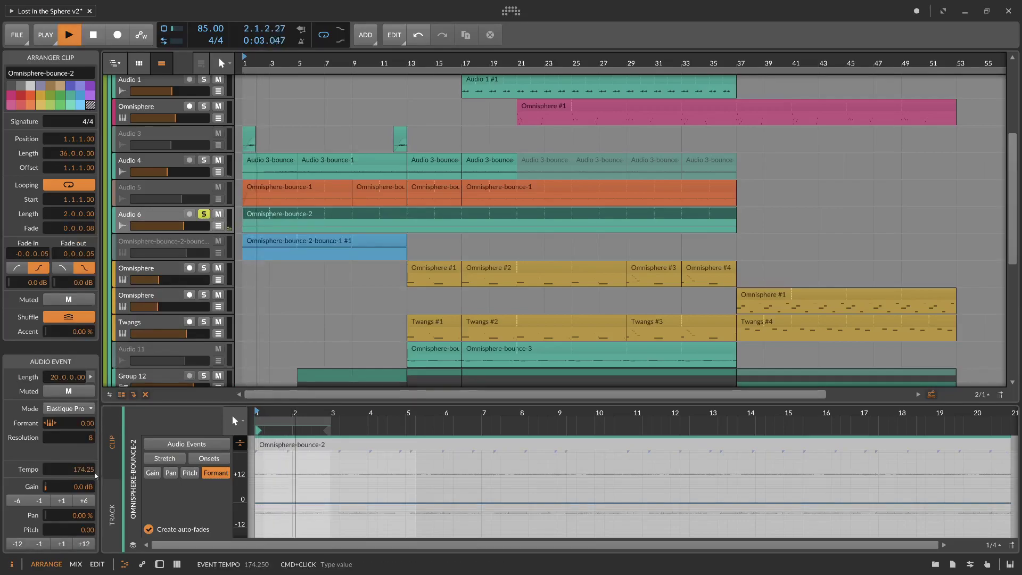
# Step: Try a formant of 5.00 with a resolution of 71 on the Omnisphere-bounce-2 audio event and audition it
pyautogui.doubleClick(84, 441)
pyautogui.click(87, 423)
pyautogui.press('space')
pyautogui.moveTo(88, 424)
pyautogui.mouseDown()
pyautogui.moveTo(88, 411)
pyautogui.moveTo(86, 437)
pyautogui.mouseUp()
pyautogui.press('space')
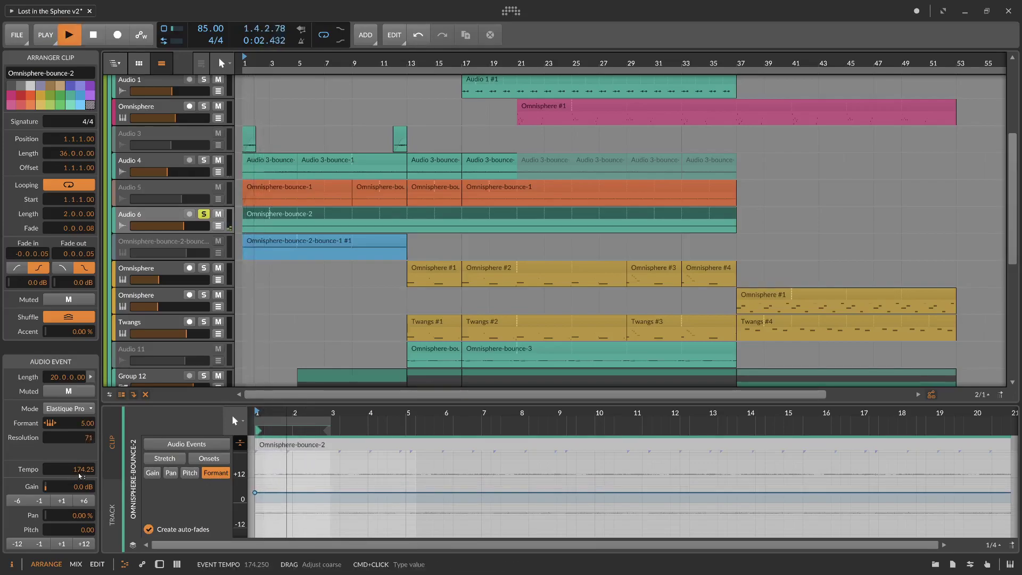
# Step: Lower the audio event's tempo to 85.25 and play the stretched result
pyautogui.scroll(-20, 78, 476)
pyautogui.press('space')
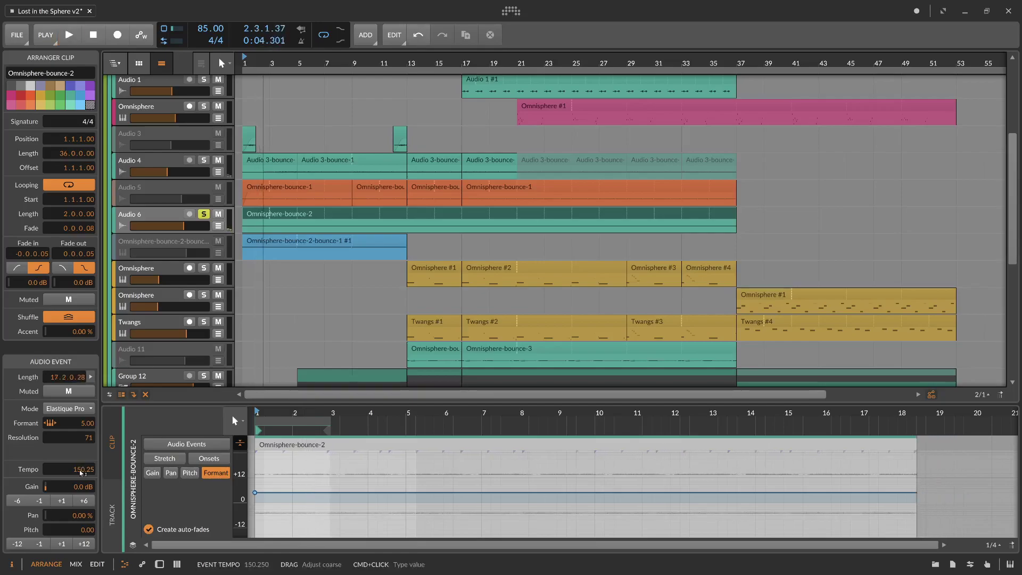
pyautogui.moveTo(80, 473)
pyautogui.mouseDown()
pyautogui.moveTo(80, 504)
pyautogui.moveTo(84, 470)
pyautogui.mouseUp()
pyautogui.press('space')
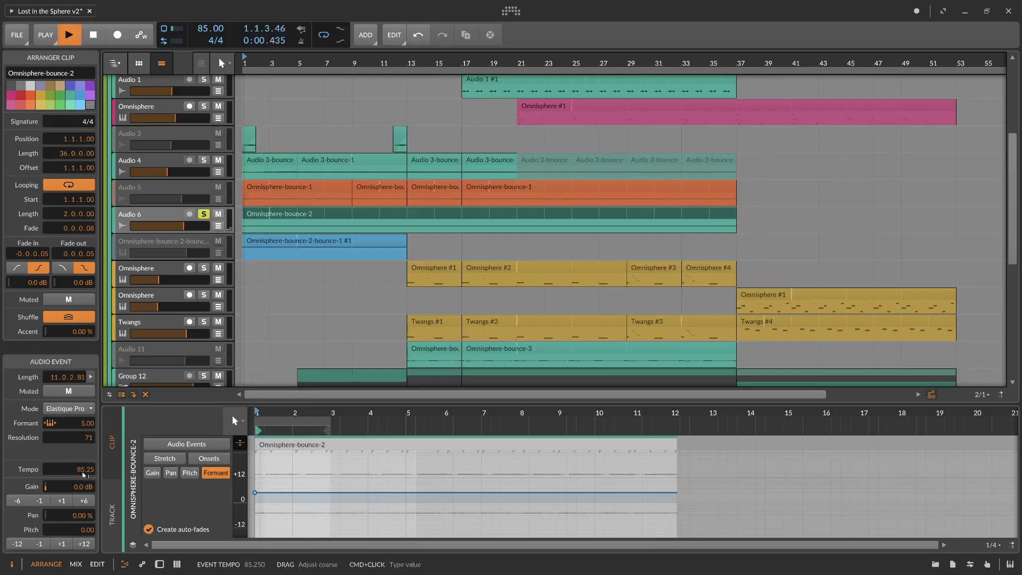
pyautogui.moveTo(288, 414); pyautogui.dragTo(351, 431)
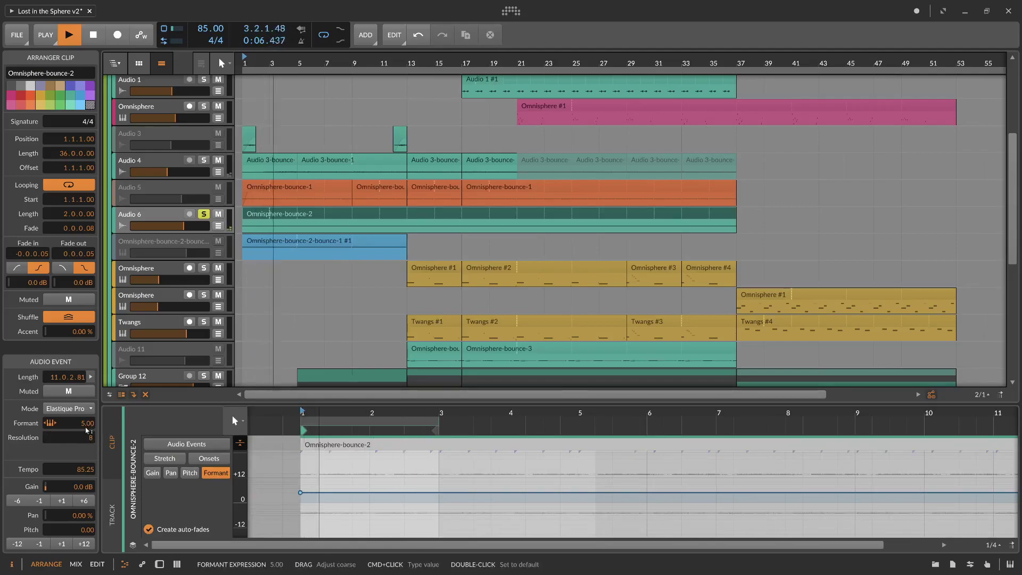
# Step: Try a formant of -12.00 with a resolution of 131 on the audio event, replaying it to compare
pyautogui.press('space')
pyautogui.press('space')
pyautogui.moveTo(92, 425); pyautogui.dragTo(86, 530)
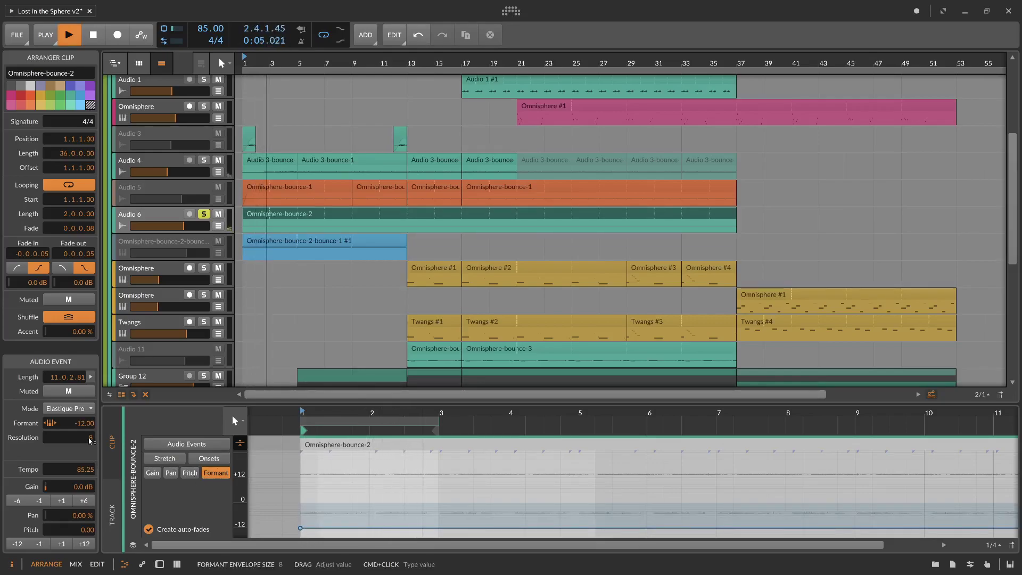
pyautogui.moveTo(89, 441); pyautogui.dragTo(89, 388)
pyautogui.press('space')
pyautogui.press('space')
pyautogui.moveTo(89, 440); pyautogui.dragTo(90, 447)
pyautogui.press('space')
pyautogui.press('space')
pyautogui.press('space')
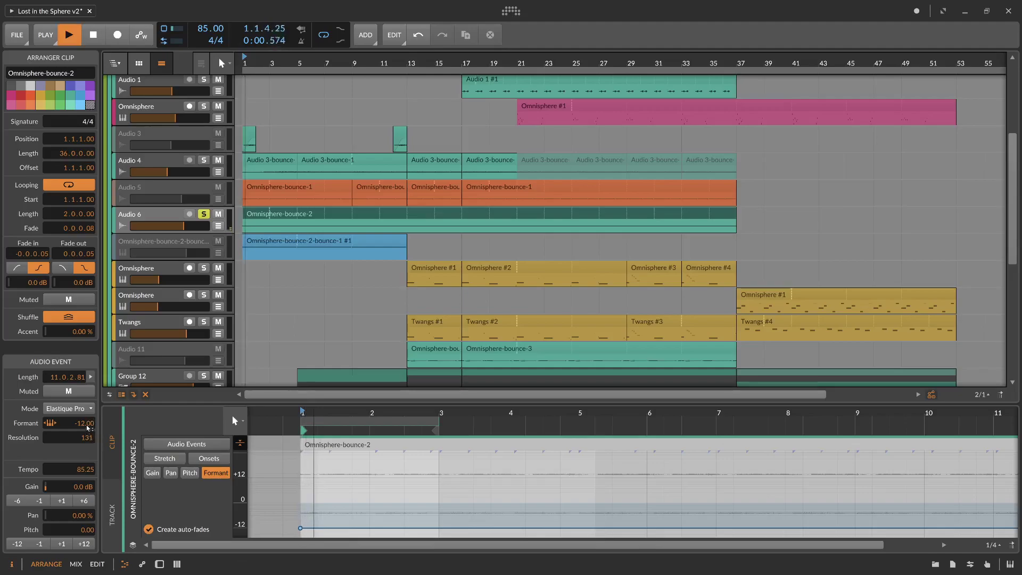
# Step: Reset the event's formant to 0.00 and resolution to 8, and set its tempo to 85.00
pyautogui.doubleClick(87, 426)
pyautogui.moveTo(89, 440); pyautogui.dragTo(89, 445)
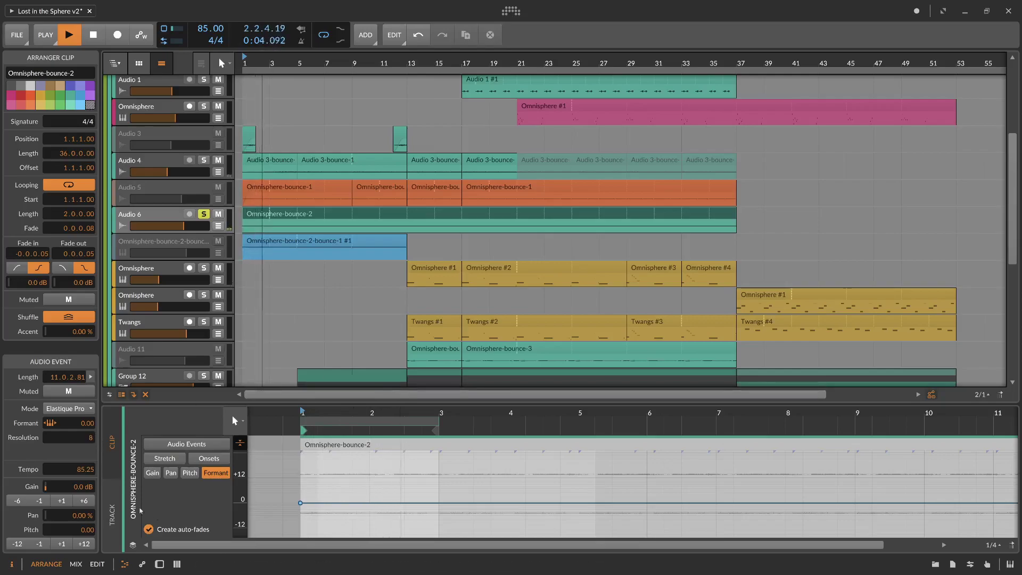
pyautogui.doubleClick(85, 470)
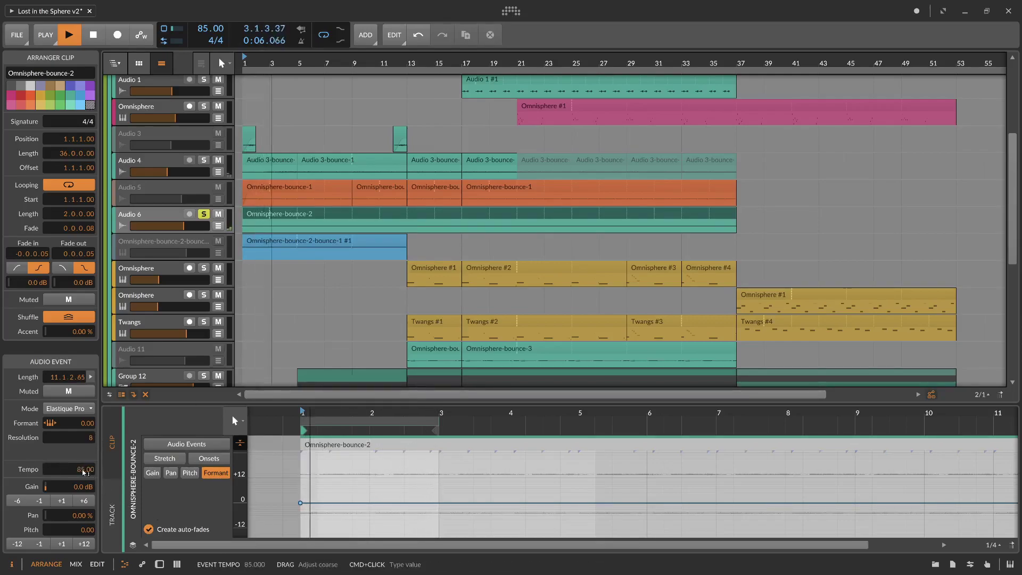
# Step: Replay the song from bar 1 with Audio 6 unsoloed and slightly lower that track's volume
pyautogui.press('space')
pyautogui.press('space')
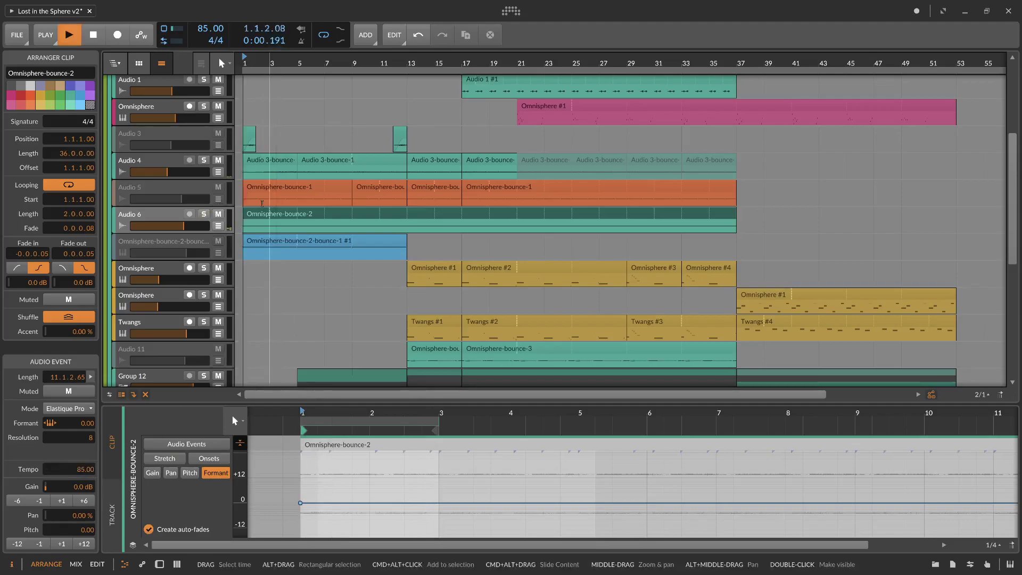
pyautogui.moveTo(183, 225); pyautogui.dragTo(182, 226)
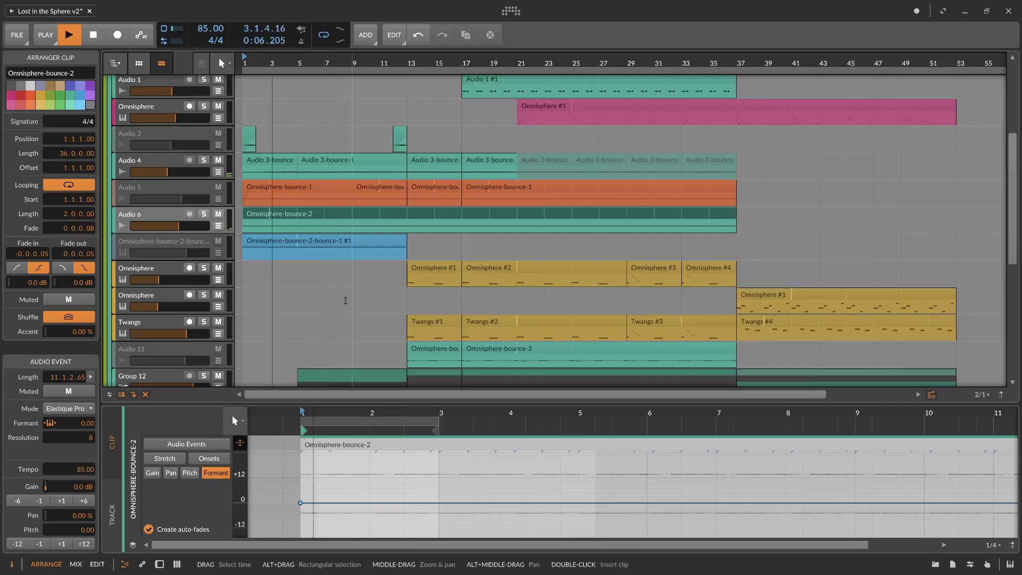
# Step: Reopen the Audio 6 clip, stop playback, and extend its loop to four bars, ending at bar 5
pyautogui.doubleClick(252, 214)
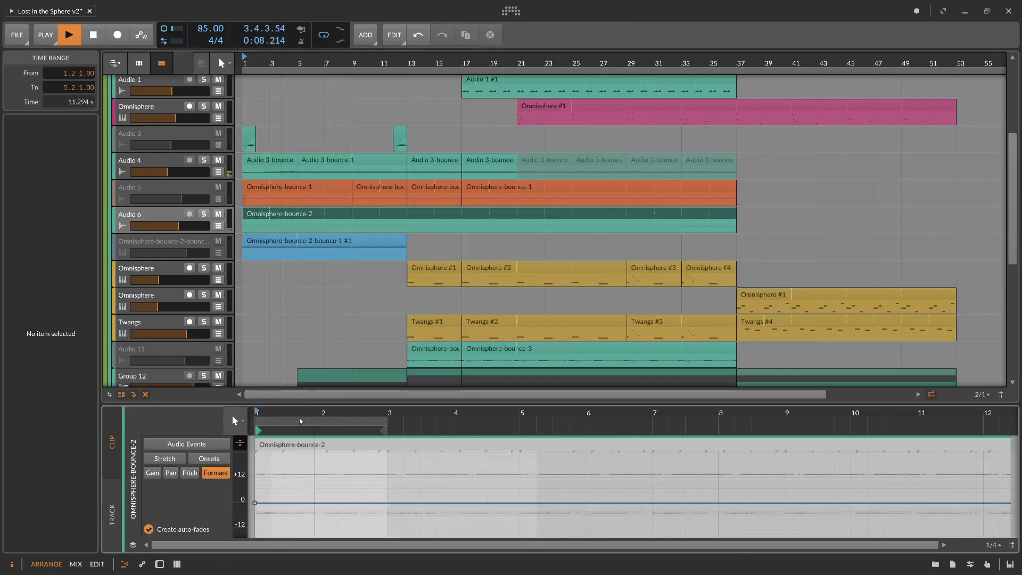
pyautogui.press('space')
pyautogui.moveTo(300, 422); pyautogui.dragTo(392, 415)
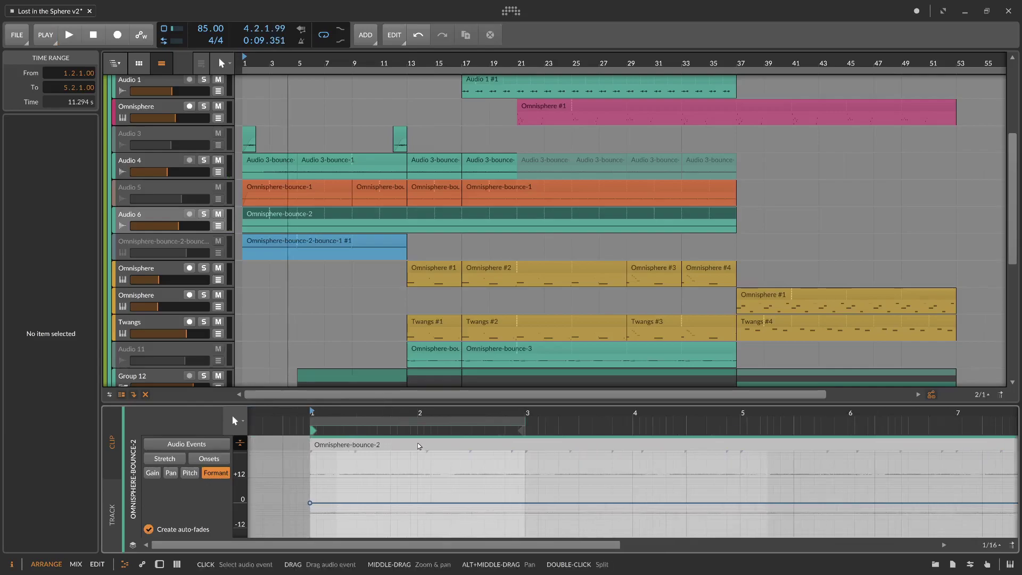
pyautogui.hscroll(1, 483, 420)
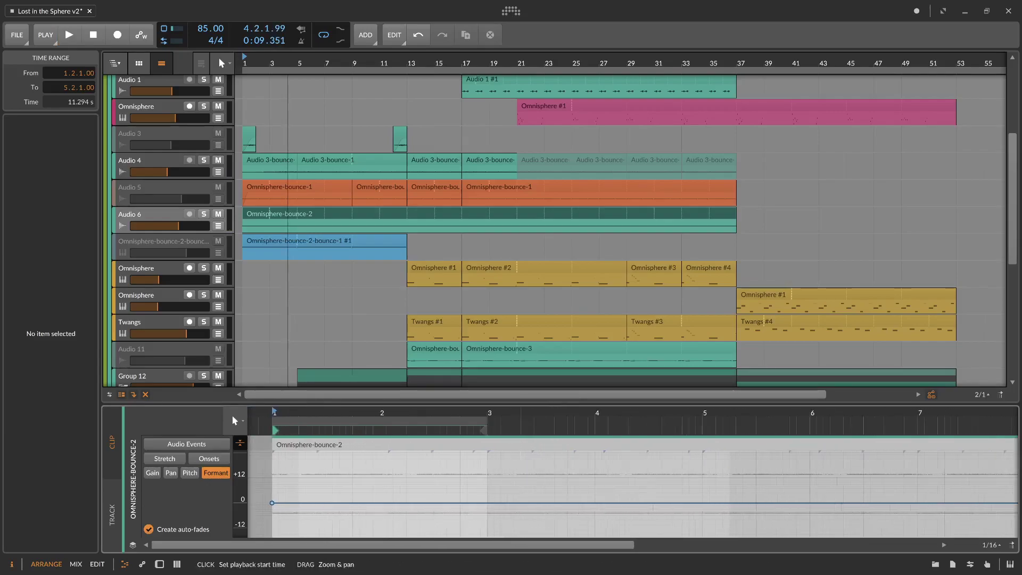
pyautogui.moveTo(483, 421); pyautogui.dragTo(700, 428)
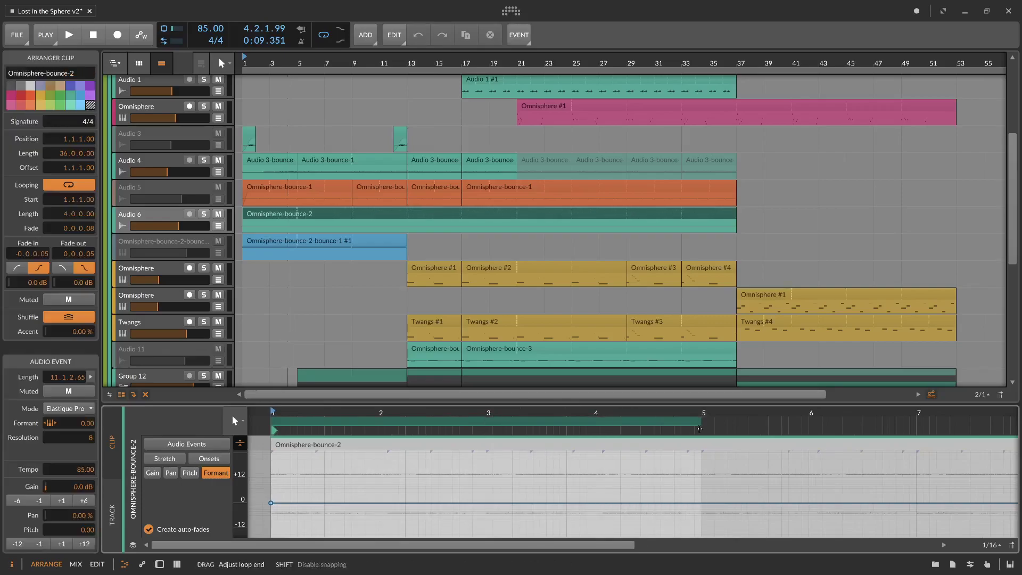
pyautogui.click(494, 454)
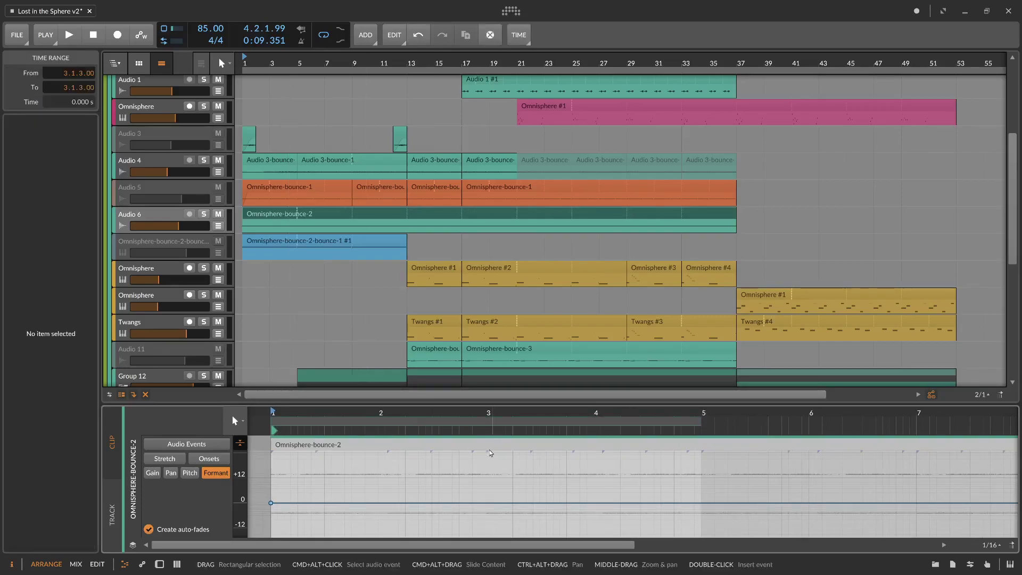
# Step: Audition the loop and split the Omnisphere-bounce-2 audio event at bar 3
pyautogui.press('space')
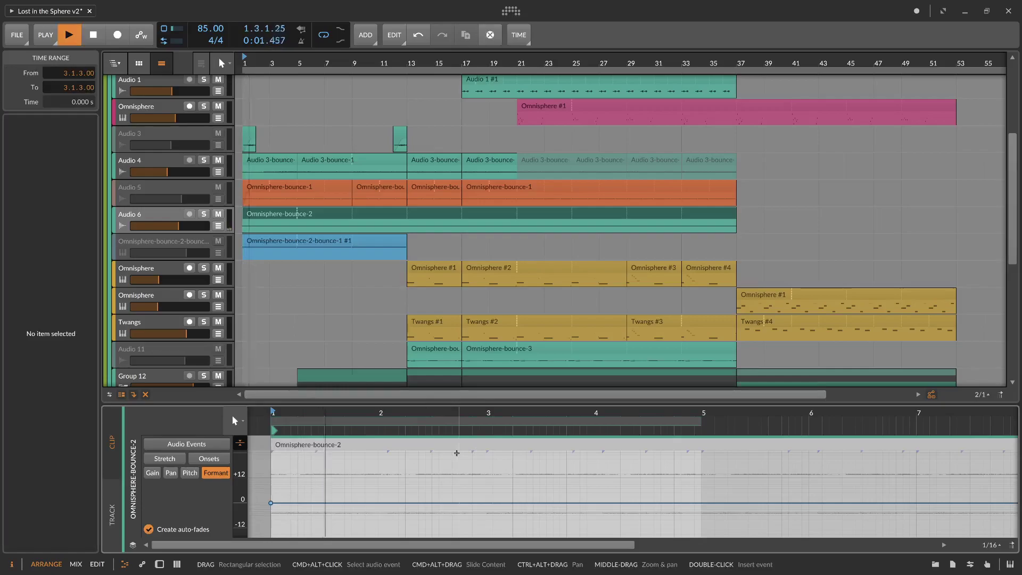
pyautogui.press('space')
pyautogui.press('5')
pyautogui.press('1')
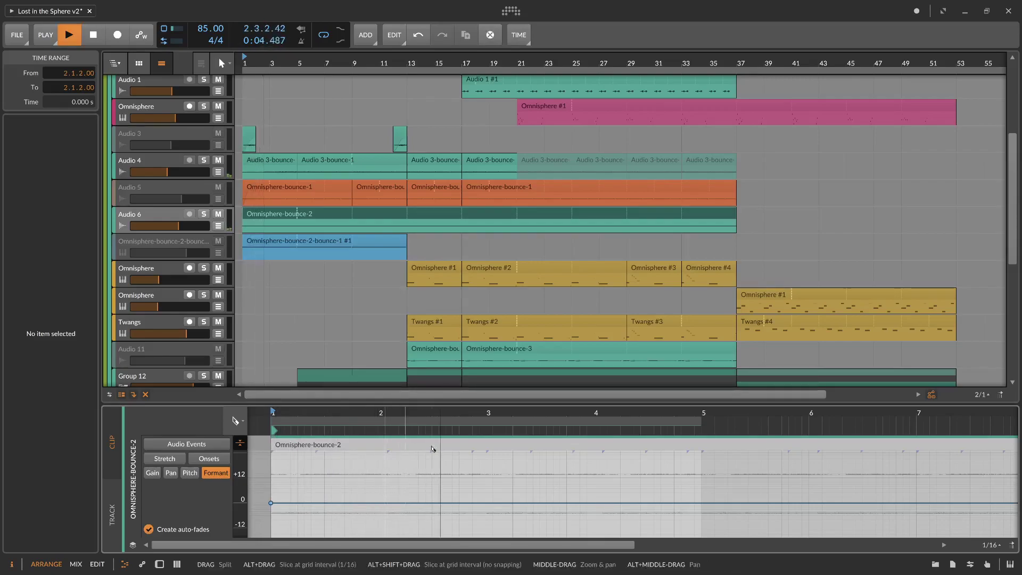
pyautogui.click(488, 461)
pyautogui.press('space')
pyautogui.press('5')
pyautogui.click(474, 447)
pyautogui.press('1')
pyautogui.moveTo(482, 447)
pyautogui.mouseDown()
pyautogui.moveTo(495, 446)
pyautogui.moveTo(483, 447)
pyautogui.mouseUp()
pyautogui.press('space')
pyautogui.click(476, 446)
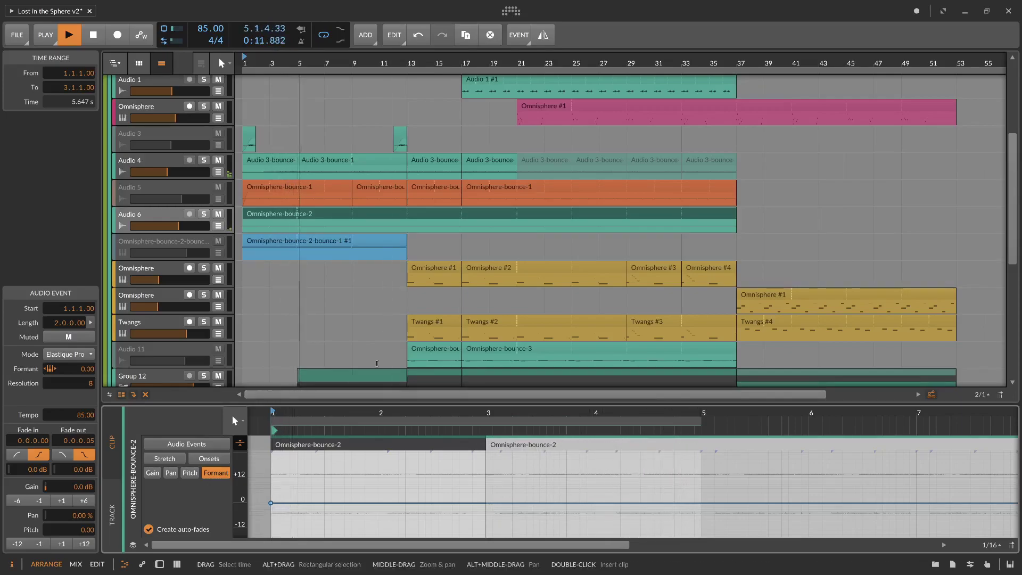
# Step: Display the audio events and create a long crossfade between the two events around bar 3
pyautogui.click(522, 469)
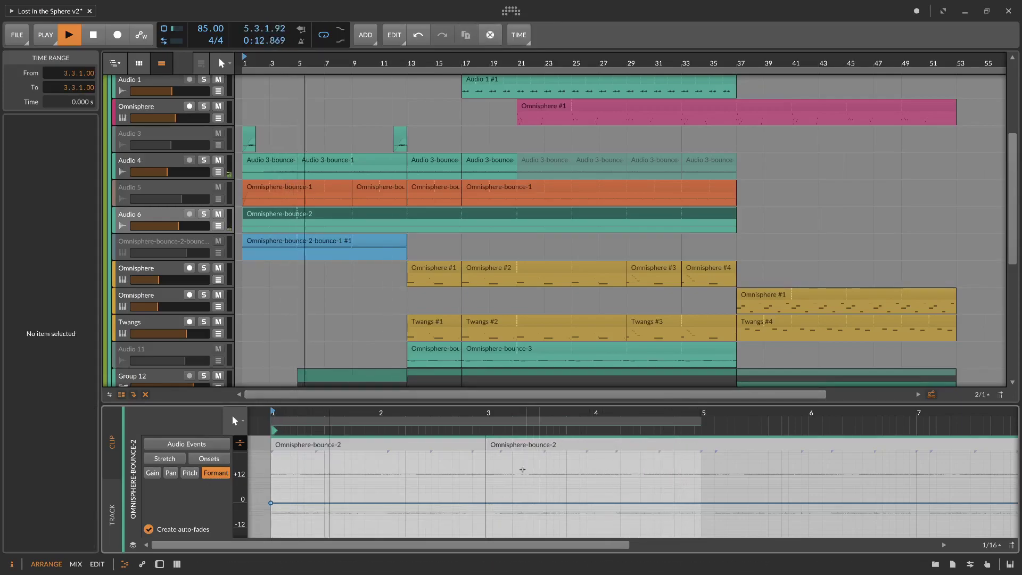
pyautogui.click(207, 444)
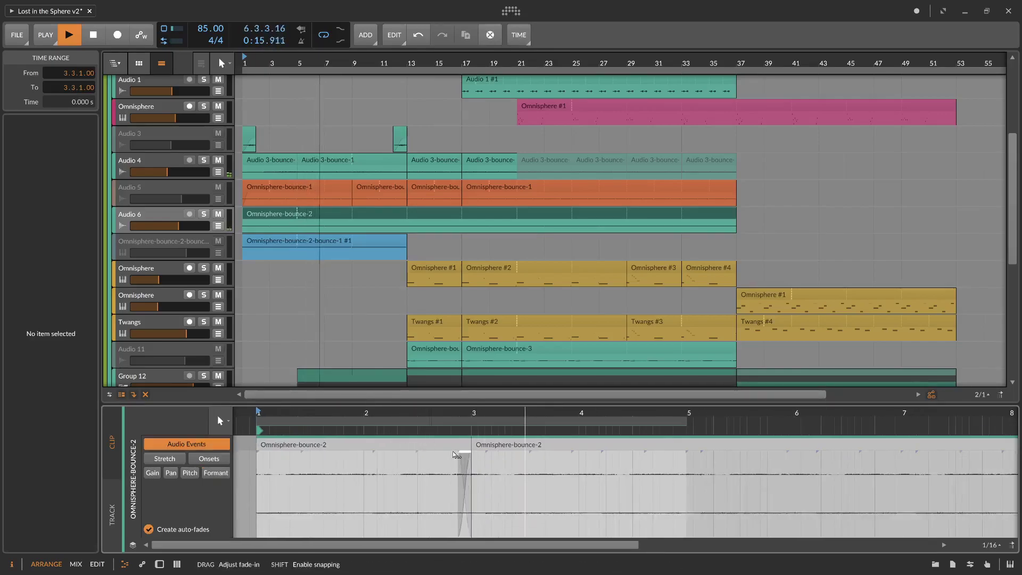
pyautogui.moveTo(471, 455); pyautogui.dragTo(512, 456)
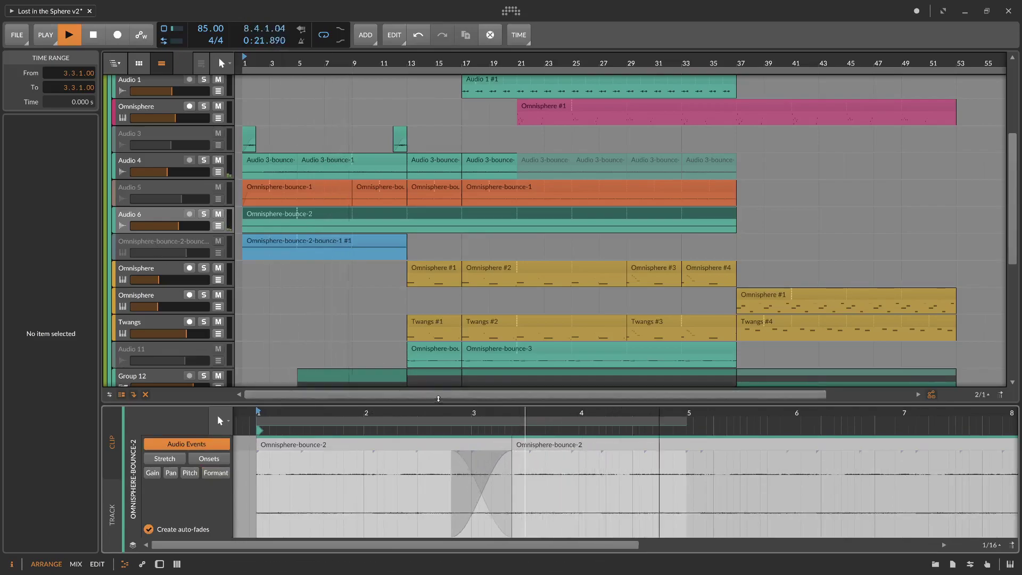
pyautogui.moveTo(476, 414); pyautogui.dragTo(420, 432)
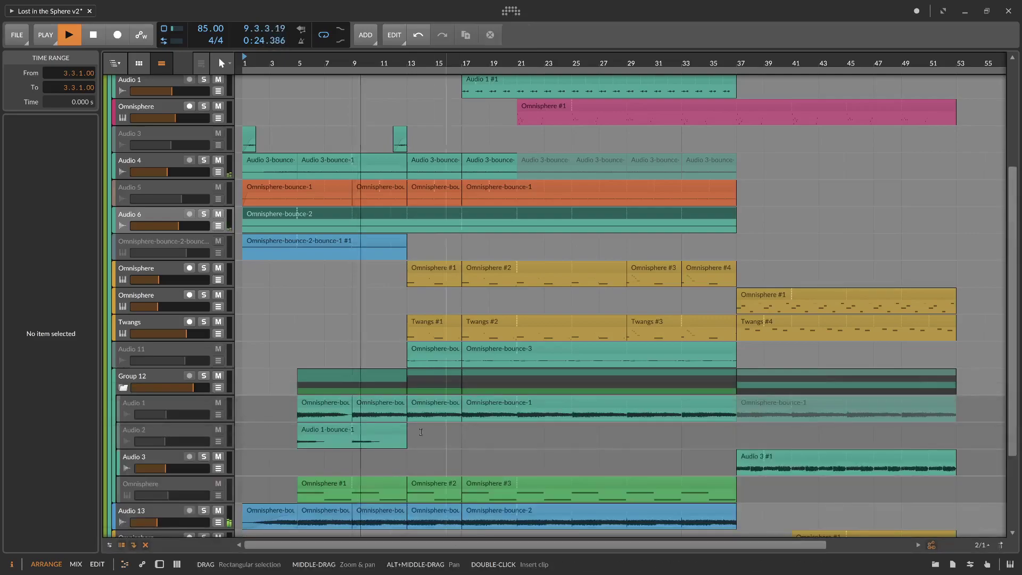
# Step: Raise the Audio 6 volume to -3.4 dB and cut 8.4 dB at 1.82 kHz with its EQ-2 high band
pyautogui.moveTo(179, 226); pyautogui.dragTo(186, 226)
pyautogui.doubleClick(169, 218)
pyautogui.moveTo(236, 512); pyautogui.dragTo(223, 470)
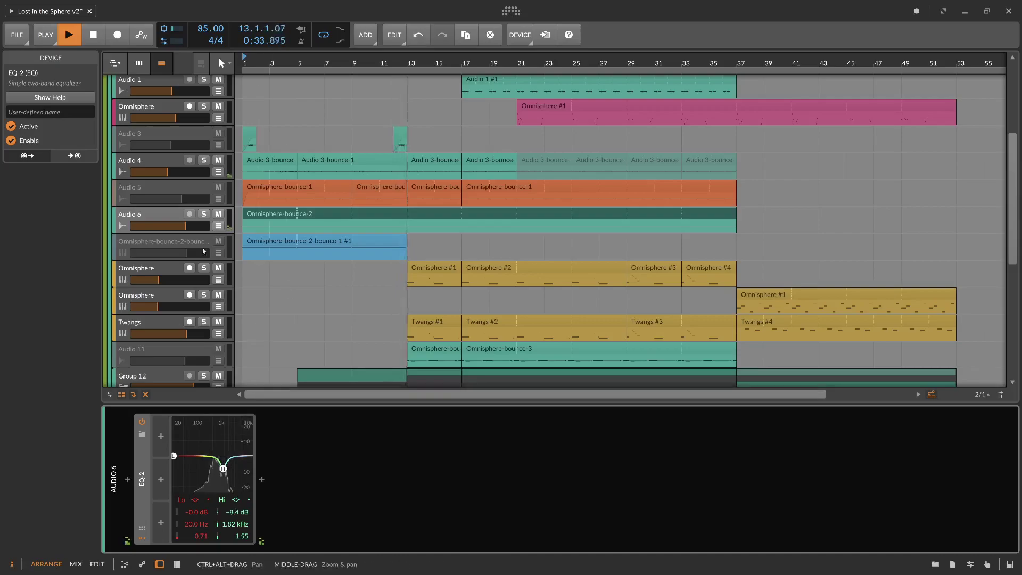
# Step: Stop playback and deactivate the Audio 6 track
pyautogui.click(167, 216)
pyautogui.press('space')
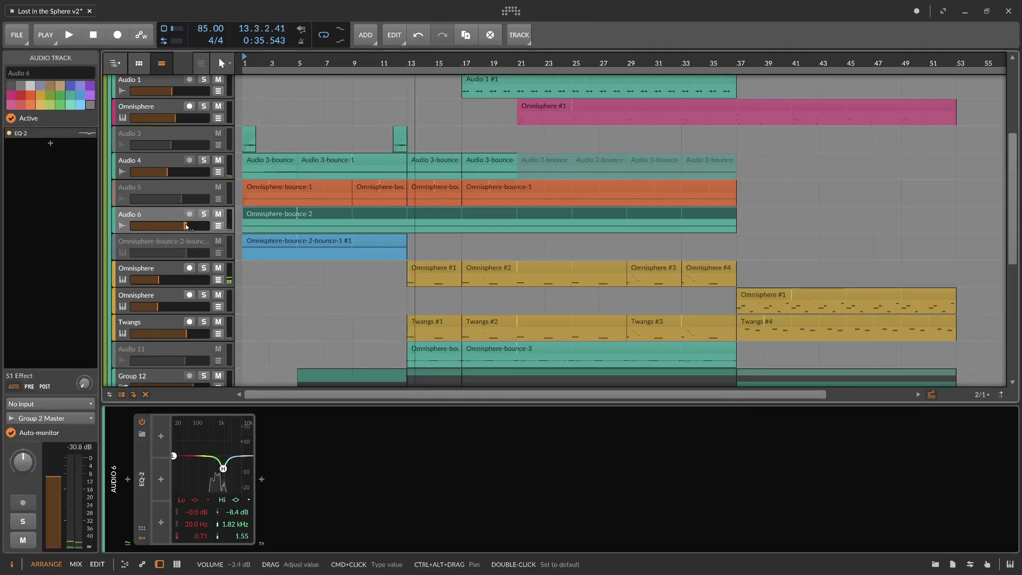
pyautogui.hotkey('alt', 'a')
# Step: Add an instrument track below Audio 6 and load the Omnisphere plug-in on it
pyautogui.rightClick(169, 215)
pyautogui.click(174, 221)
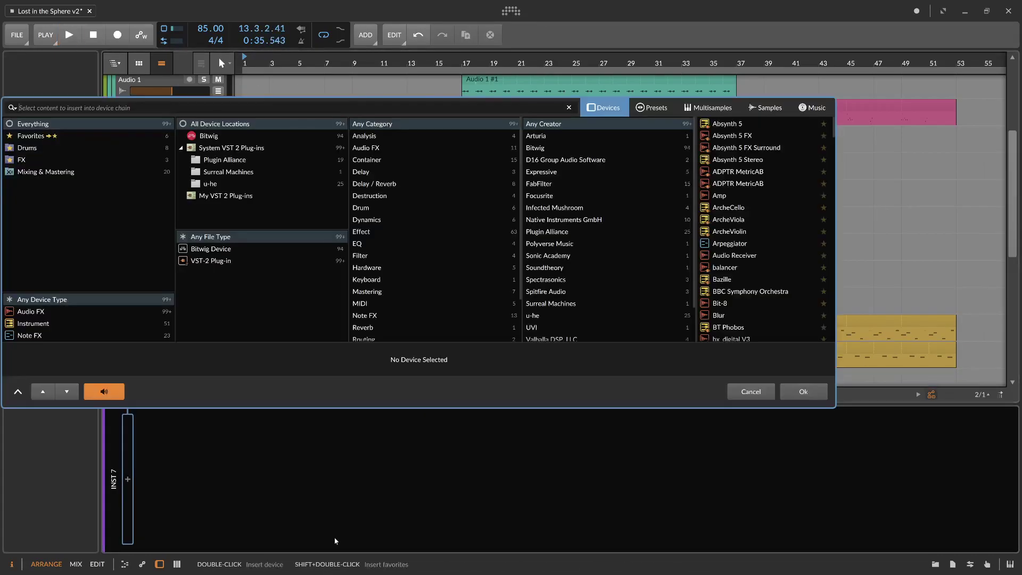
pyautogui.write('omn')
pyautogui.doubleClick(765, 124)
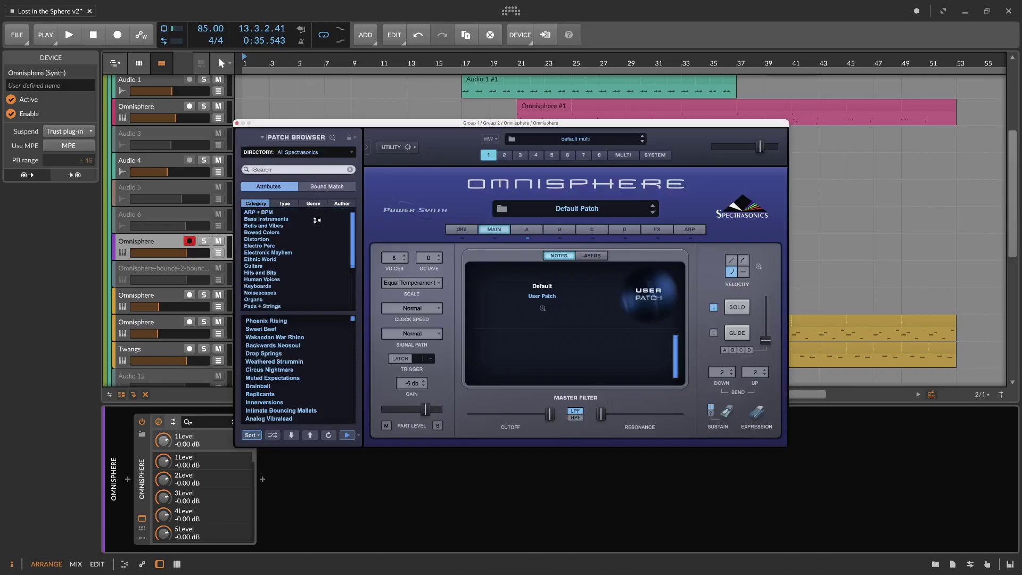
# Step: Browse the Omnisphere patches by type and filter them to Guitars Overdriven Lead
pyautogui.click(311, 188)
pyautogui.click(289, 187)
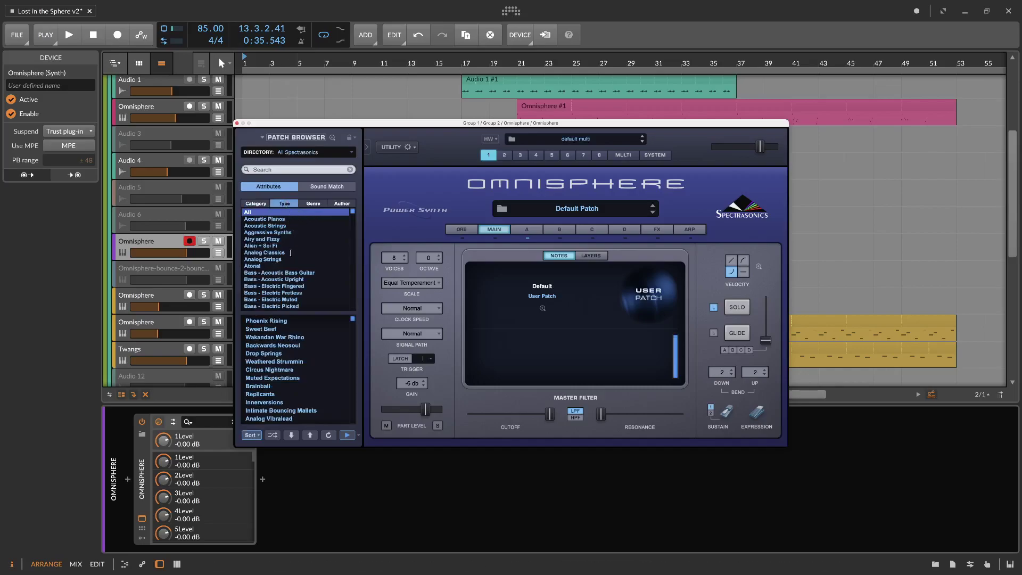
pyautogui.click(285, 203)
pyautogui.scroll(-5, 291, 293)
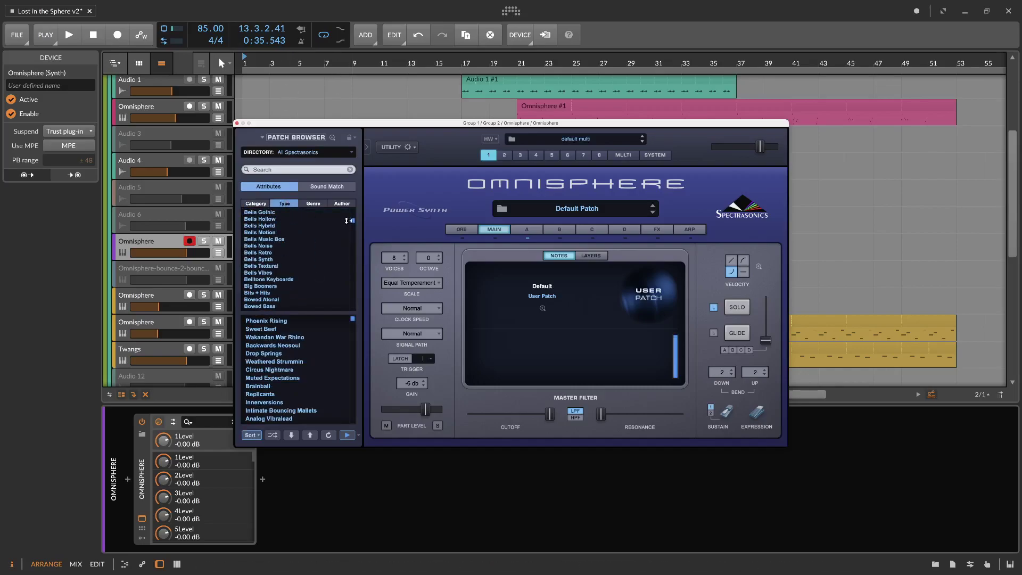
pyautogui.moveTo(353, 220); pyautogui.dragTo(353, 235)
pyautogui.moveTo(354, 244); pyautogui.dragTo(357, 270)
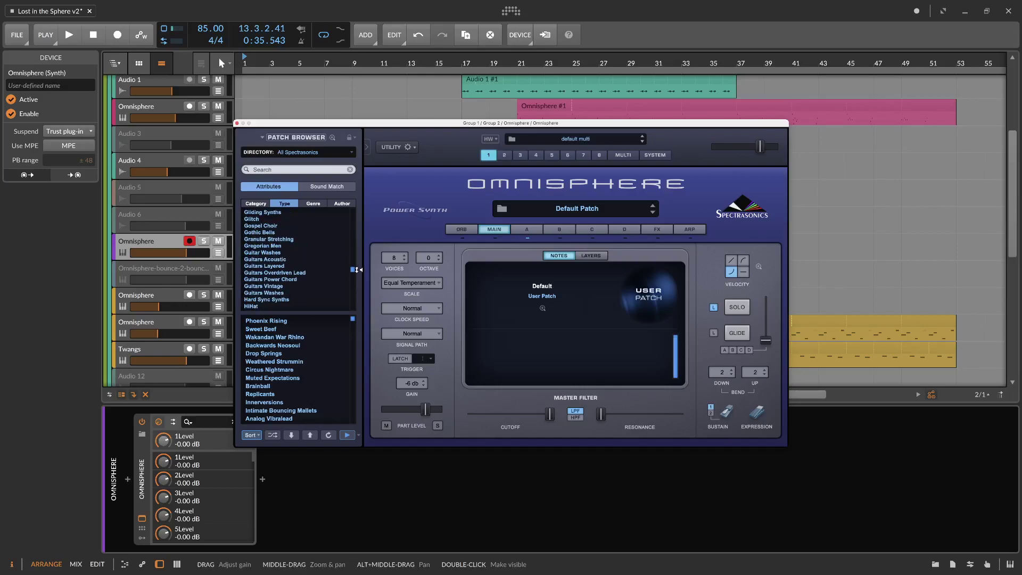
pyautogui.moveTo(366, 124); pyautogui.dragTo(554, 142)
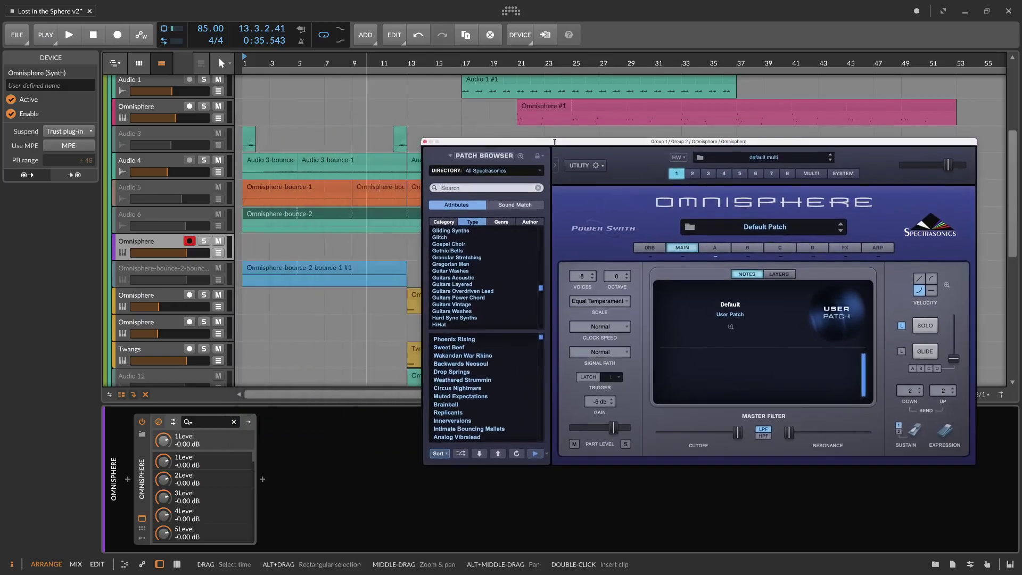
pyautogui.click(500, 292)
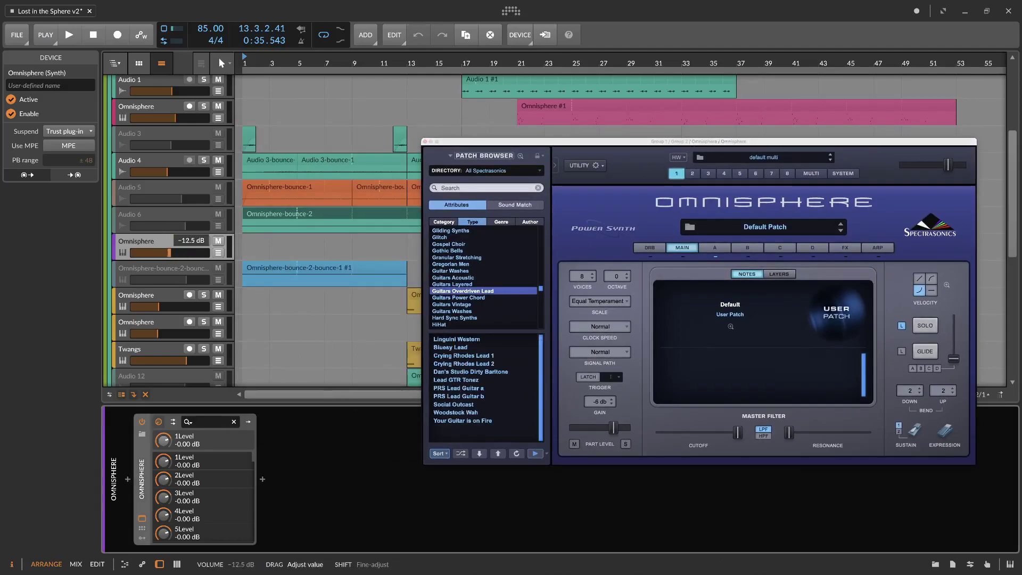
# Step: Audition the Bluesy Lead and Linguini Western patches, keep Linguini Western loaded and close the plug-in window
pyautogui.click(461, 347)
pyautogui.click(470, 340)
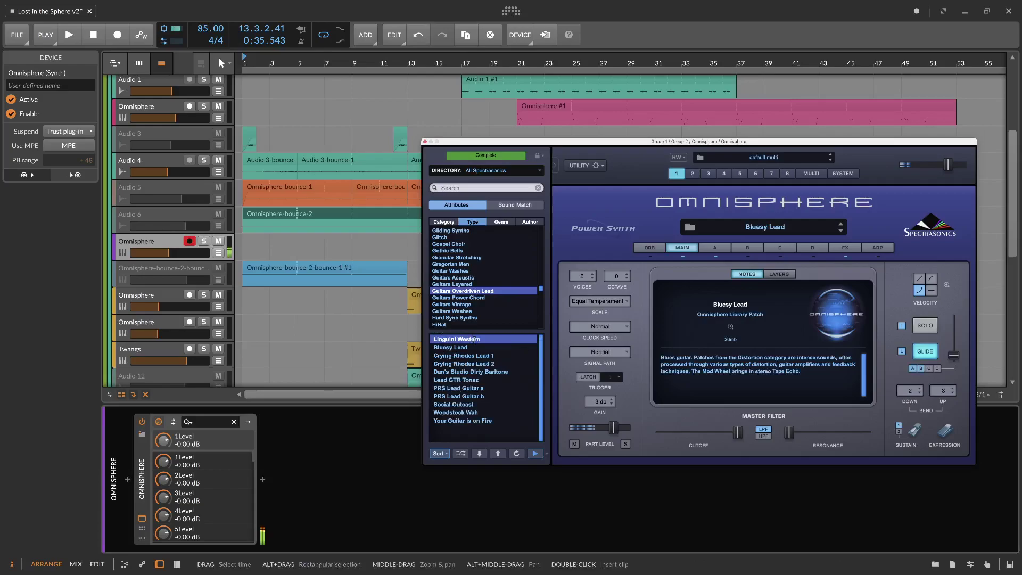
pyautogui.click(481, 355)
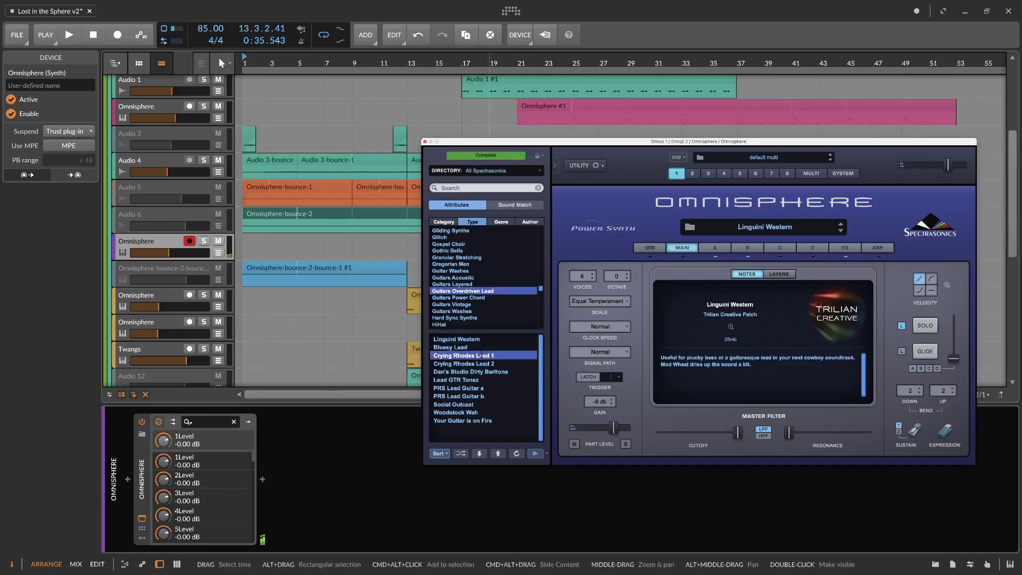
pyautogui.click(471, 339)
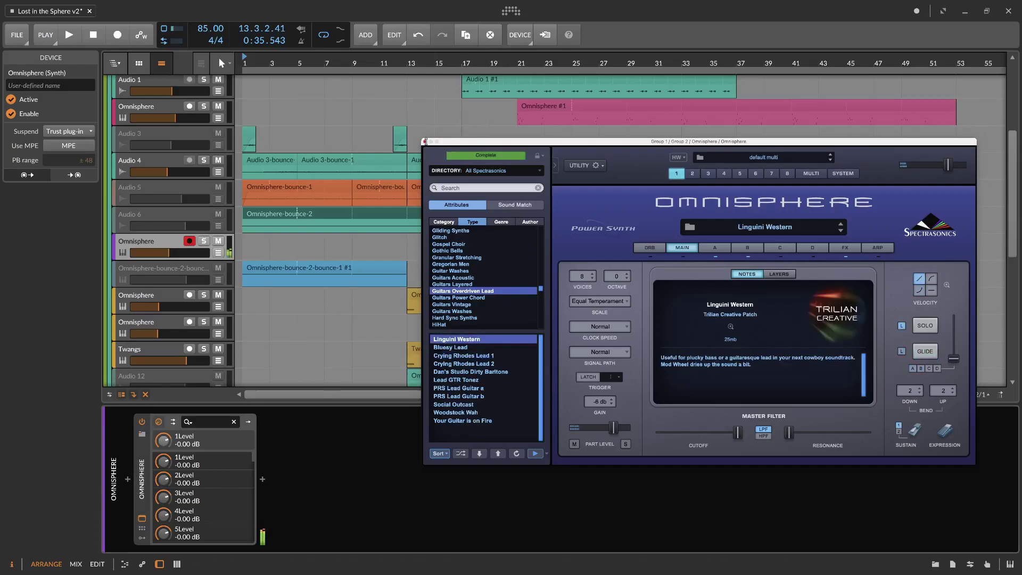
pyautogui.click(425, 141)
# Step: Copy all four Twangs clips onto the new purple Omnisphere track, starting at bar 13
pyautogui.click(459, 349)
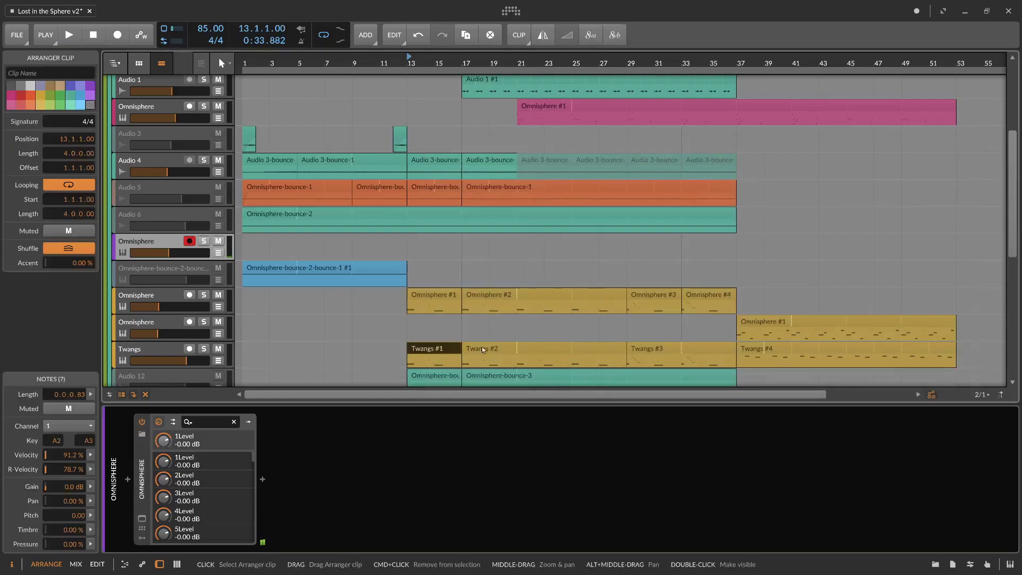
pyautogui.click(755, 350)
pyautogui.keyDown('shift'); pyautogui.click(433, 349); pyautogui.keyUp('shift')
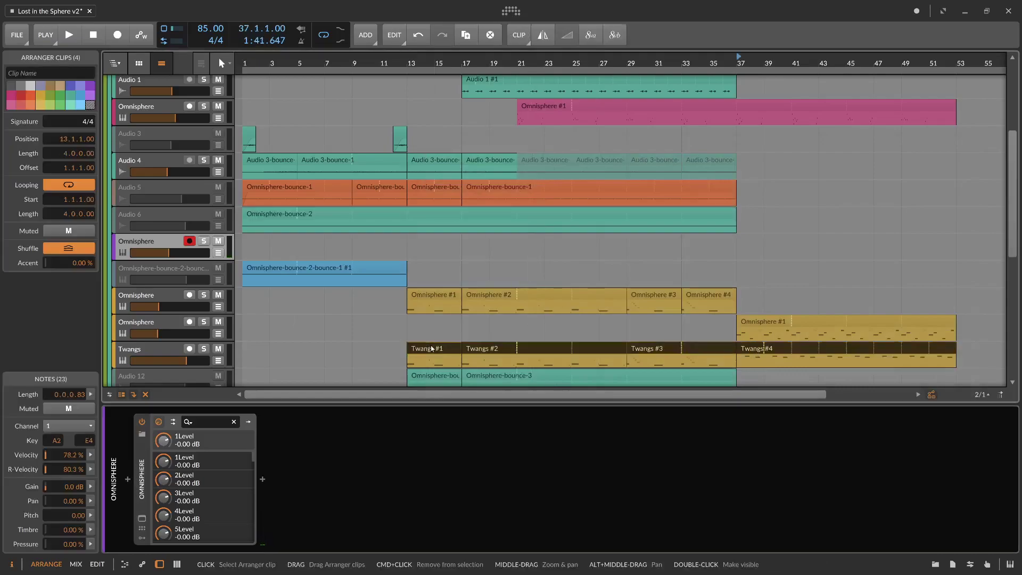
pyautogui.hotkey('ctrl', 'c')
pyautogui.hotkey('ctrl', 'v')
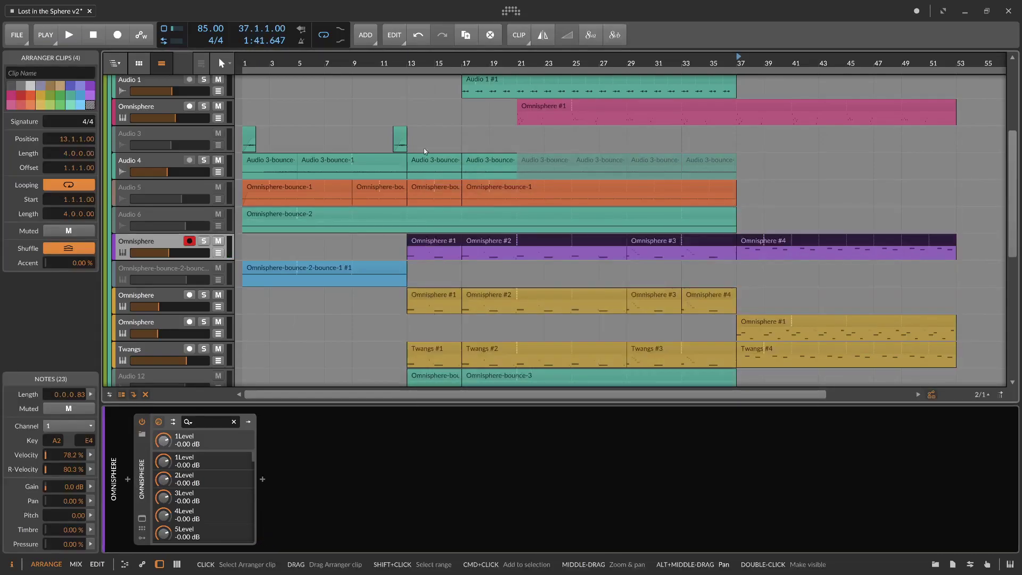
# Step: Play the copied part from bar 13 and deactivate the Twangs track
pyautogui.press('space')
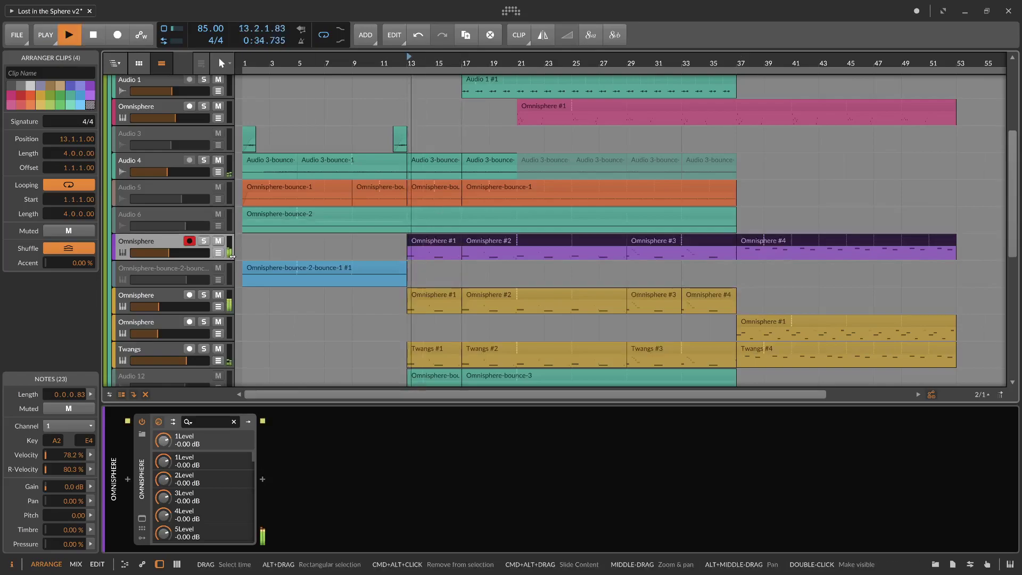
pyautogui.click(177, 348)
pyautogui.hotkey('alt', 'a')
pyautogui.press('space')
# Step: Solo the purple Omnisphere track, lower its volume to about -19.8 dB, and unsolo it to hear it in the mix
pyautogui.click(203, 241)
pyautogui.press('space')
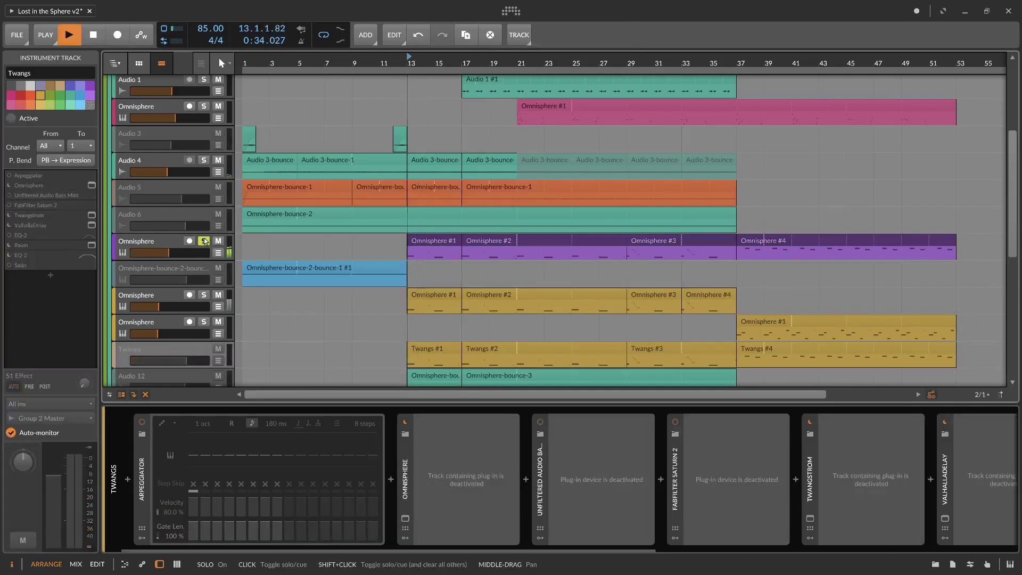
pyautogui.moveTo(179, 255); pyautogui.dragTo(161, 254)
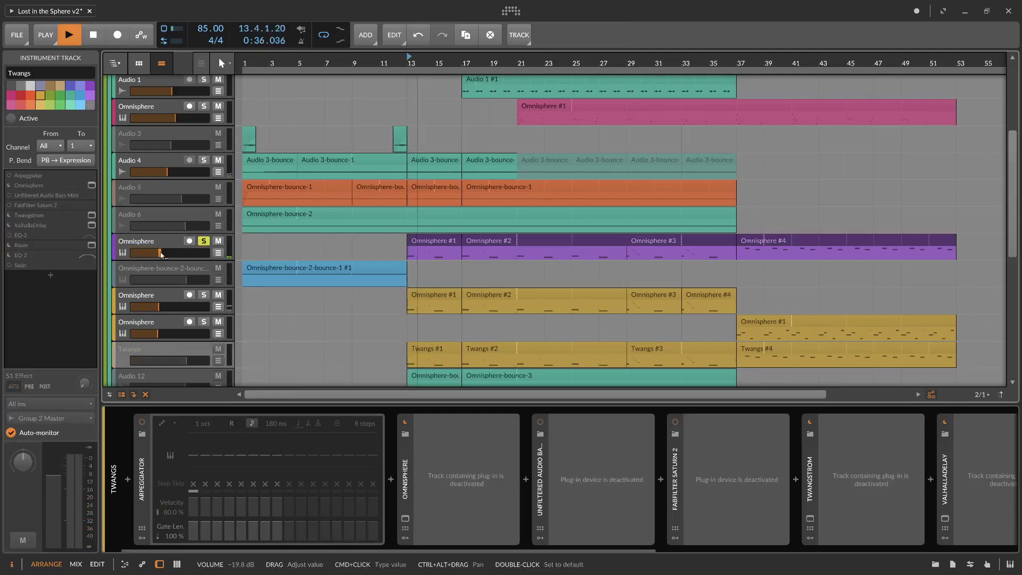
pyautogui.click(180, 241)
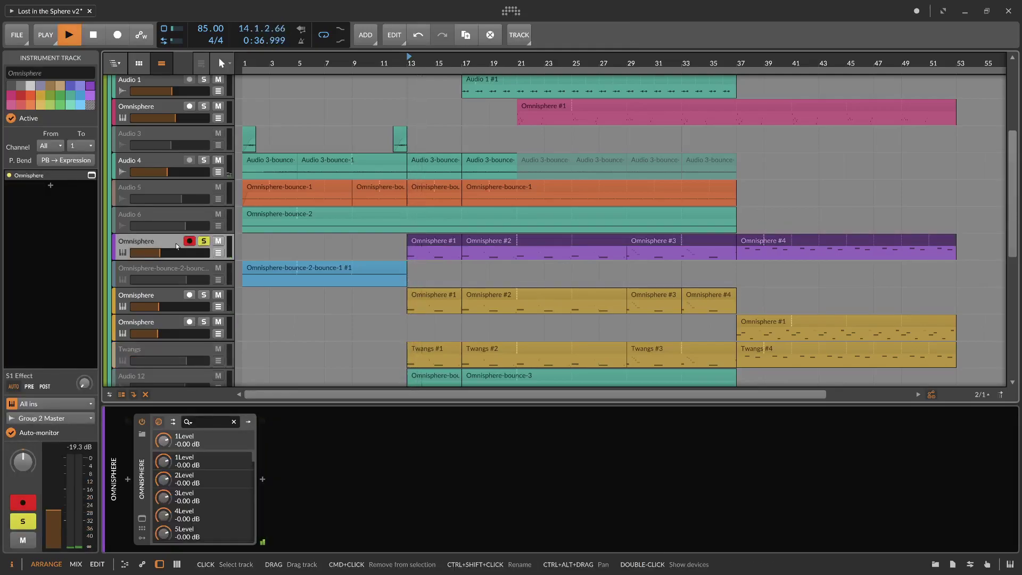
pyautogui.click(207, 243)
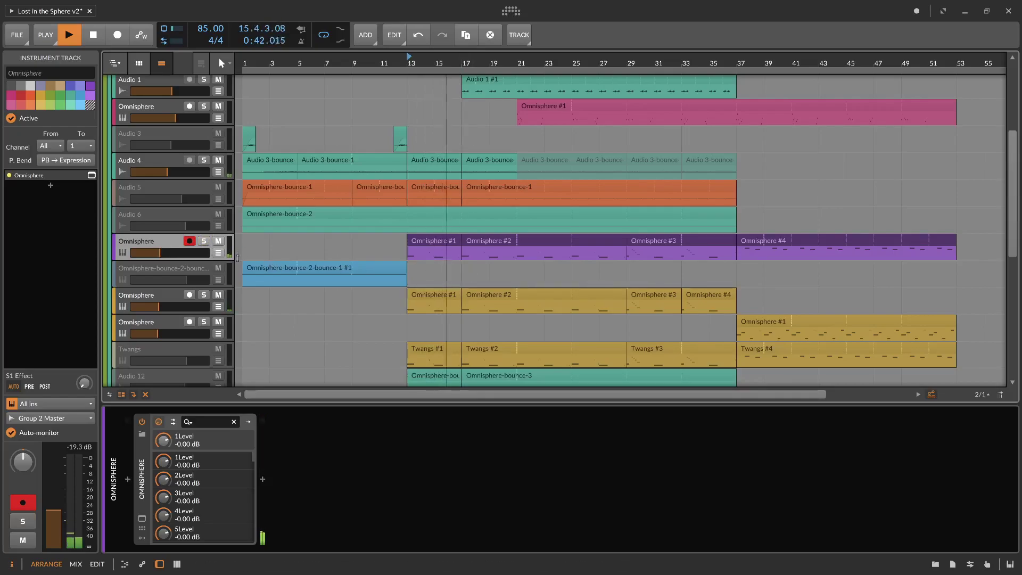
pyautogui.click(481, 278)
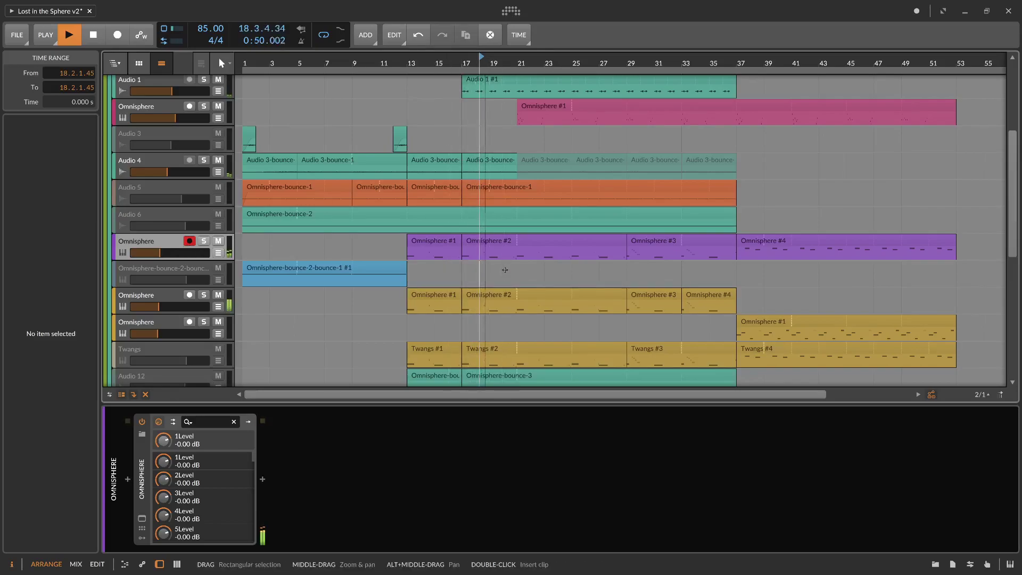
pyautogui.scroll(-1, 488, 267)
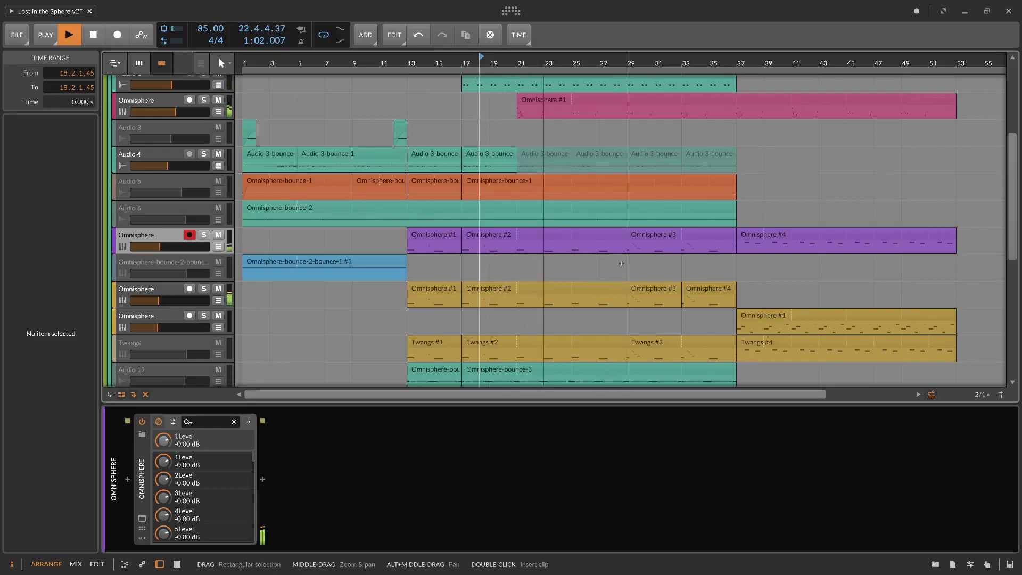
# Step: Split the pink Omnisphere clip at bars 25 and 29 and copy that section onto the purple Omnisphere track
pyautogui.click(746, 106)
pyautogui.keyDown('alt'); pyautogui.click(574, 102); pyautogui.keyUp('alt')
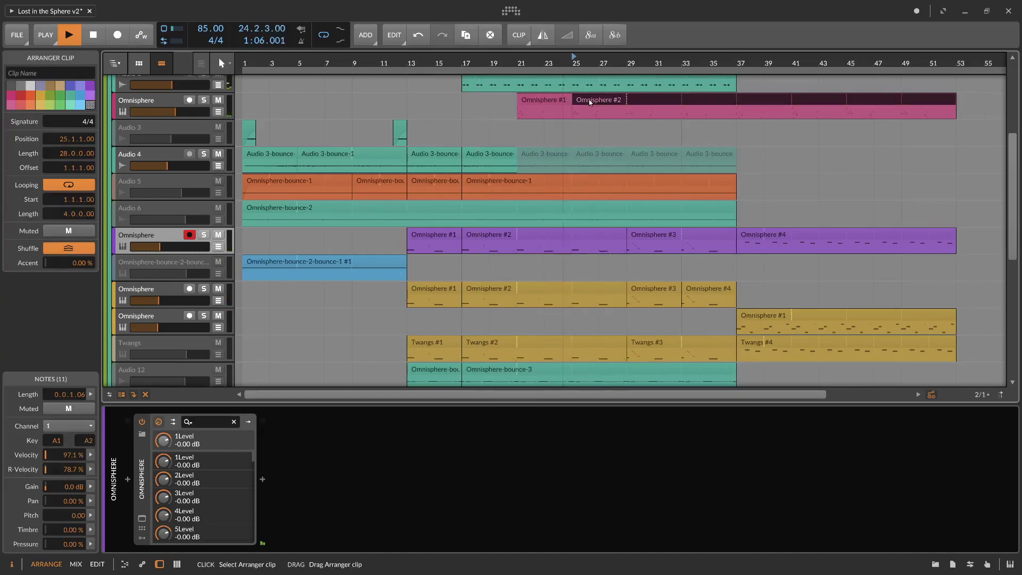
pyautogui.press('space')
pyautogui.keyDown('alt'); pyautogui.click(627, 103); pyautogui.keyUp('alt')
pyautogui.click(605, 105)
pyautogui.moveTo(604, 103); pyautogui.dragTo(602, 238)
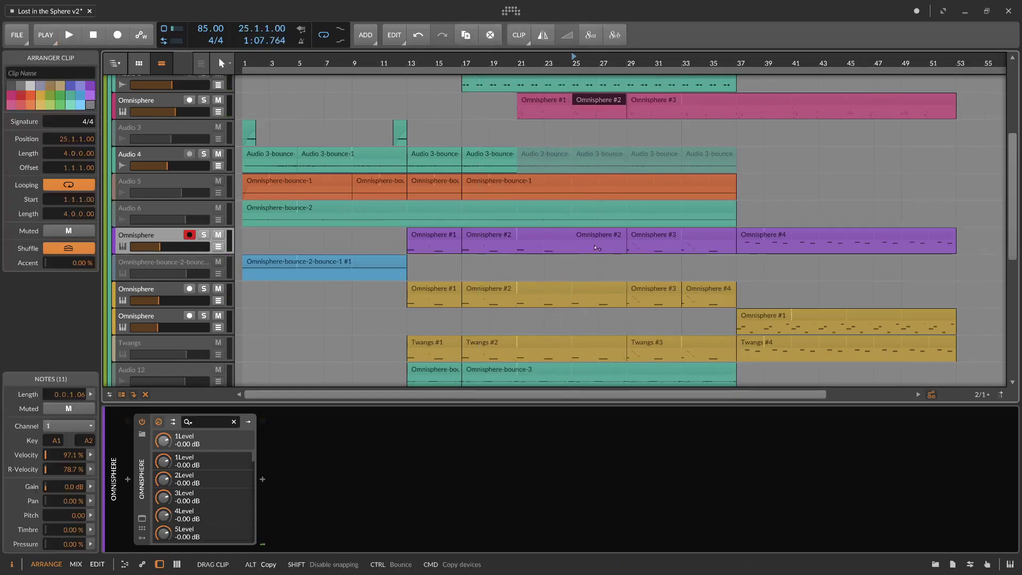
# Step: Audition the copied clip around bar 25, in the mix and with the purple Omnisphere track soloed
pyautogui.press('space')
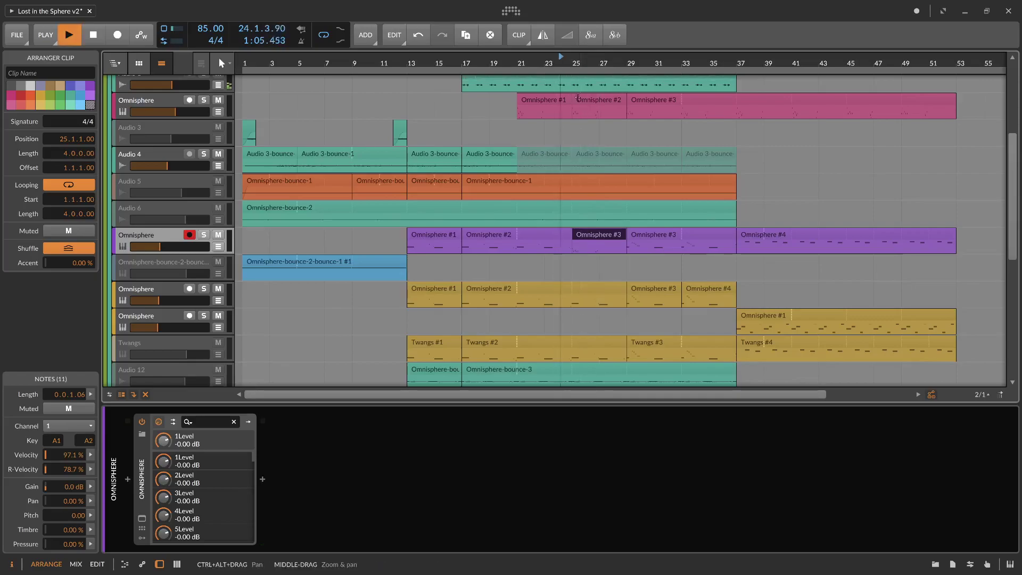
pyautogui.click(612, 263)
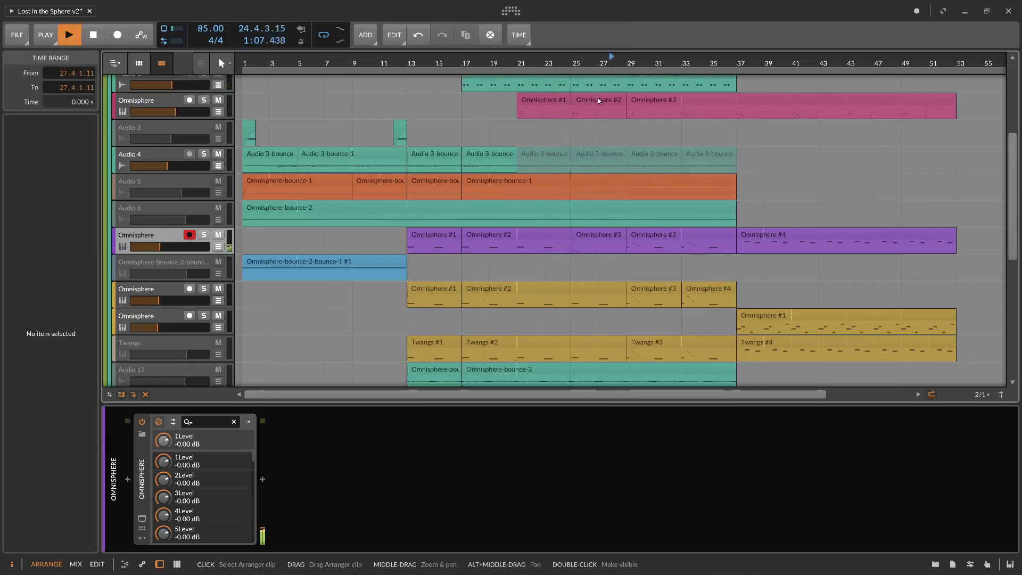
pyautogui.click(204, 235)
pyautogui.press('space')
pyautogui.press('space')
pyautogui.click(572, 62)
pyautogui.press('space')
pyautogui.press('space')
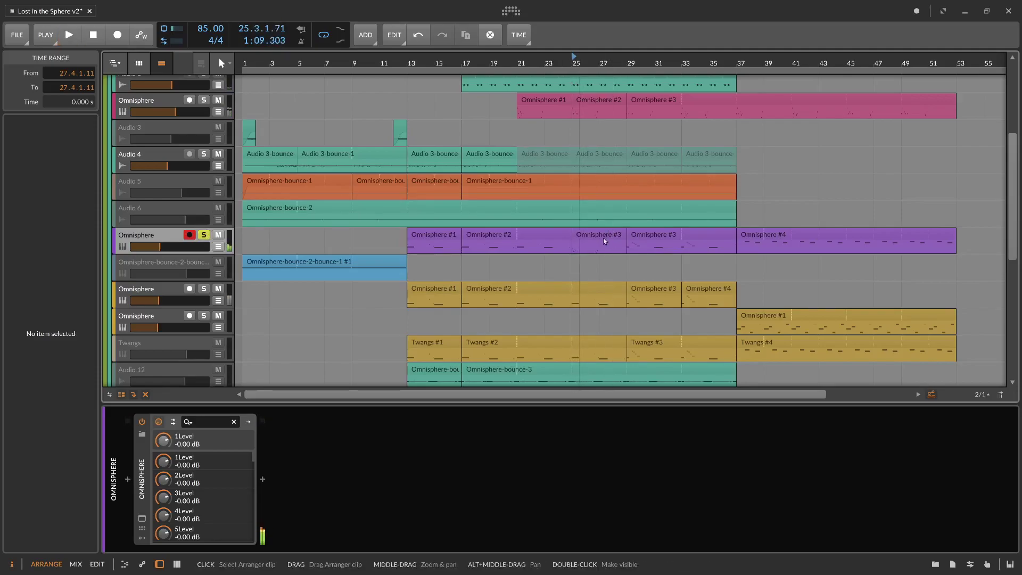
# Step: Transpose the bar 25 clip on the purple Omnisphere track up one octave and replay it soloed and in the mix
pyautogui.click(603, 238)
pyautogui.click(594, 37)
pyautogui.press('space')
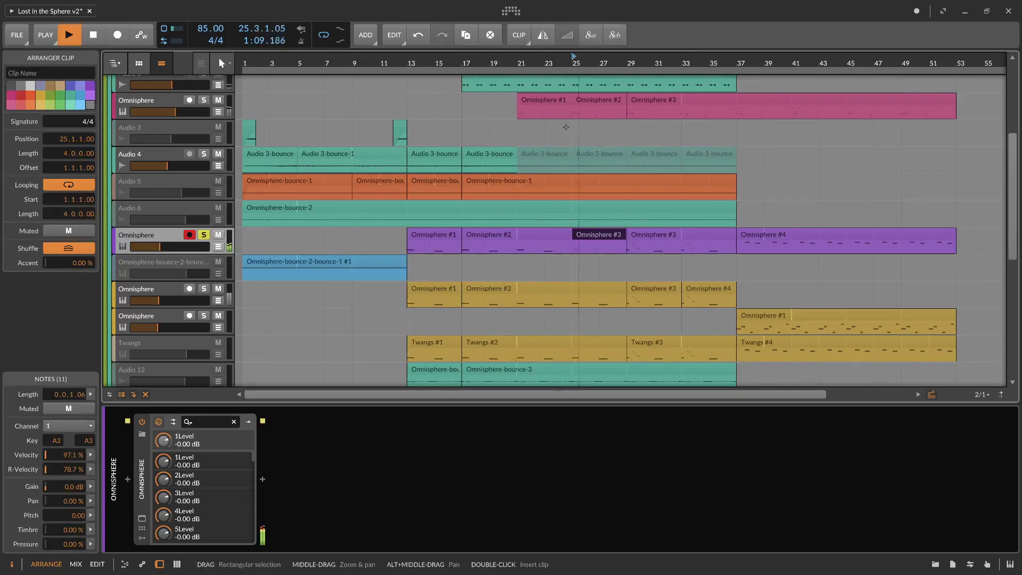
pyautogui.press('space')
pyautogui.press('space')
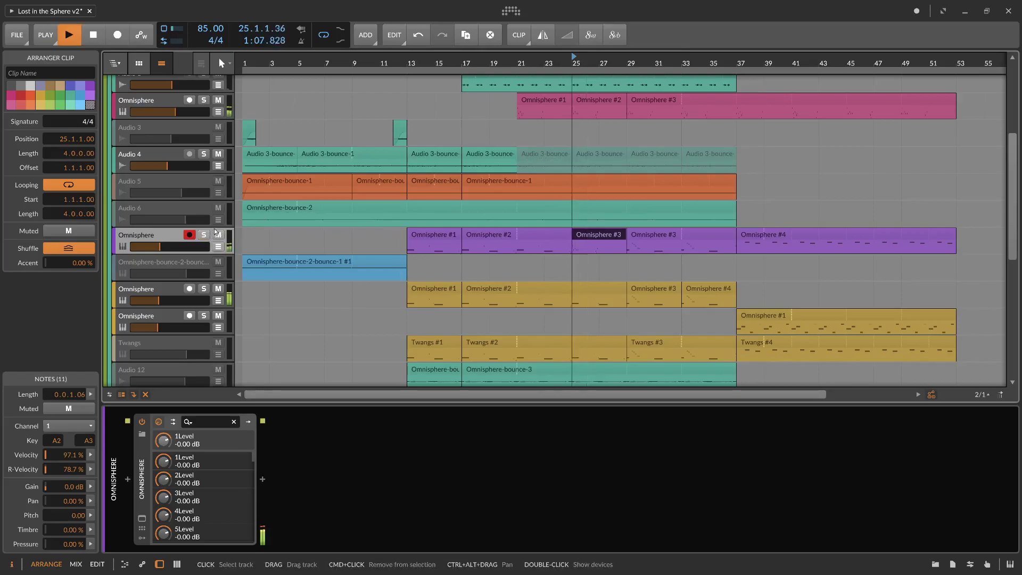
# Step: Copy the octave-raised clip from bar 25 to bar 33 on the purple Omnisphere track
pyautogui.click(624, 265)
pyautogui.click(593, 239)
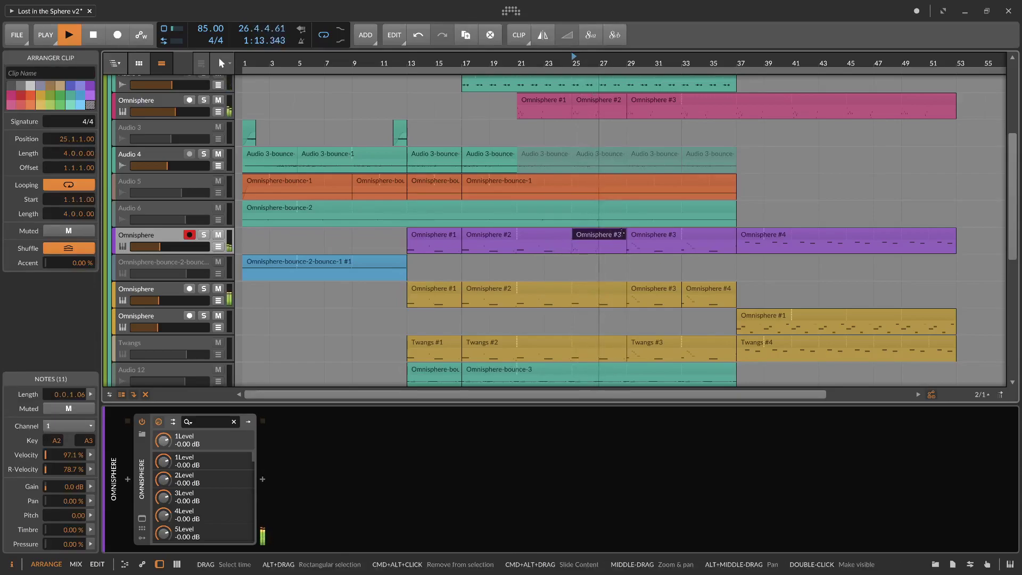
pyautogui.click(655, 258)
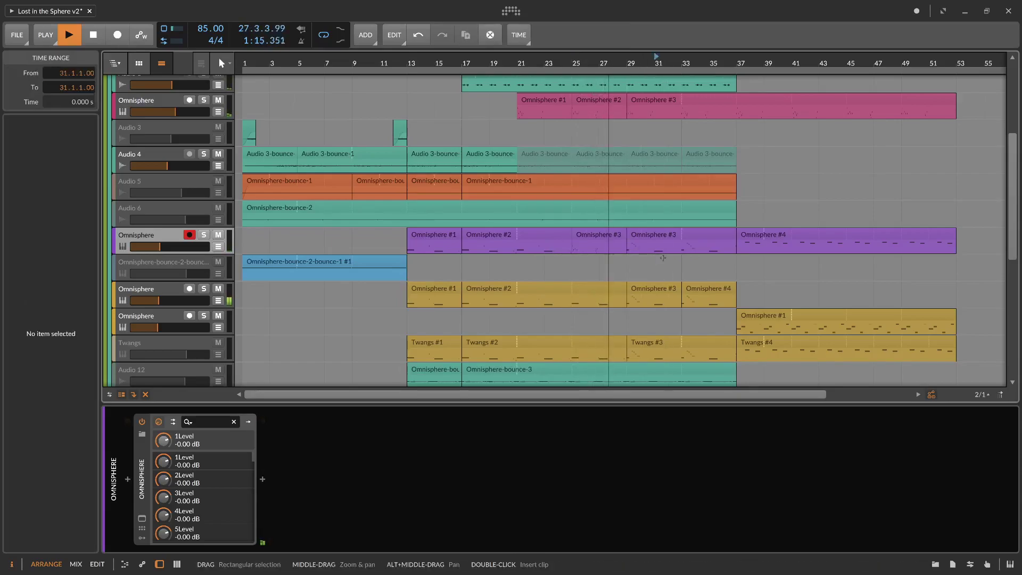
pyautogui.moveTo(590, 237); pyautogui.dragTo(708, 258)
pyautogui.click(707, 258)
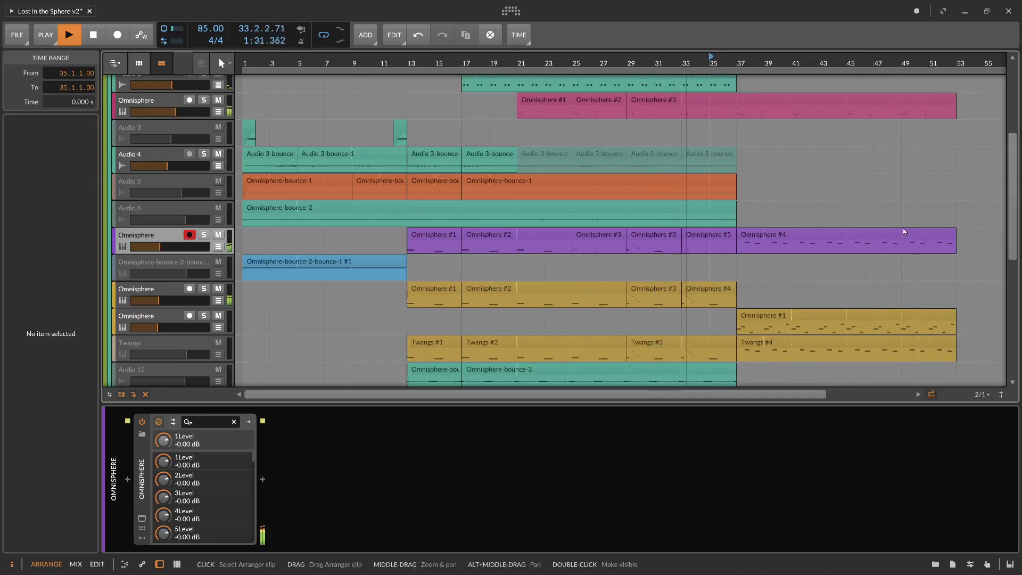
# Step: Copy the bar 33 clip to bars 41 and 49 on the purple Omnisphere track
pyautogui.click(710, 238)
pyautogui.moveTo(709, 238); pyautogui.dragTo(933, 239)
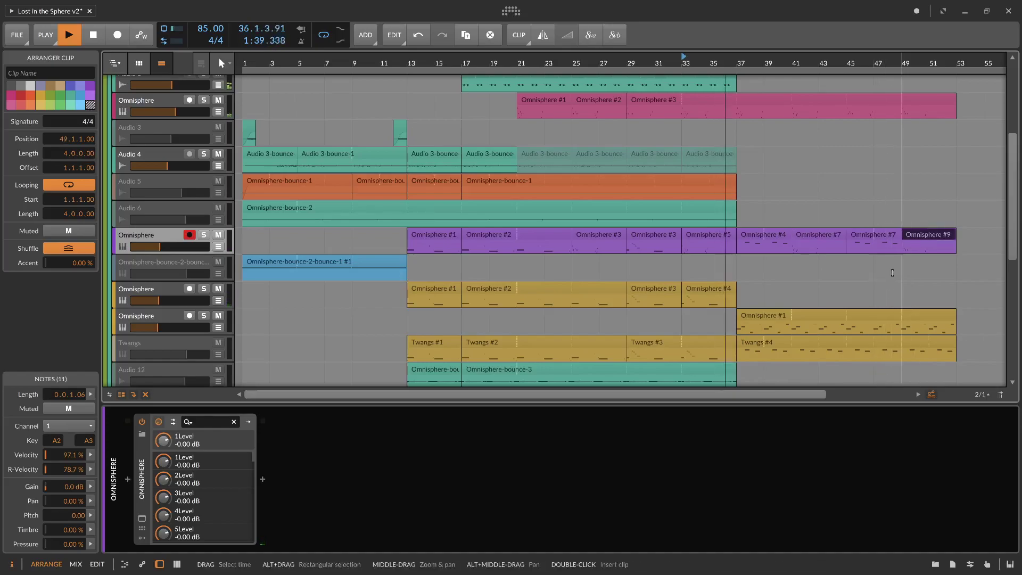
pyautogui.click(862, 292)
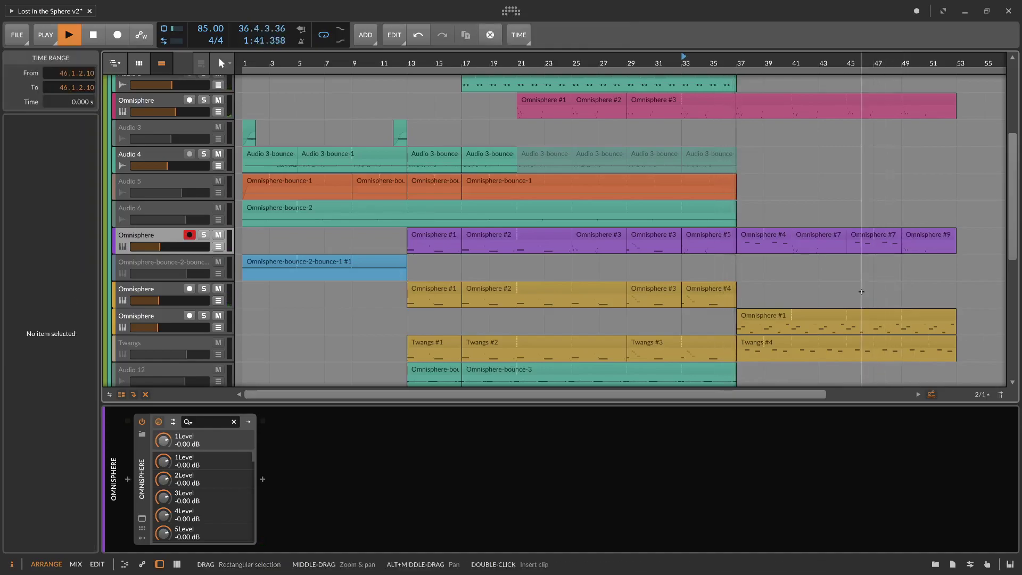
# Step: Listen to the alternating purple Omnisphere clips from bar 37 onward and stop playback
pyautogui.moveTo(962, 62); pyautogui.dragTo(903, 93)
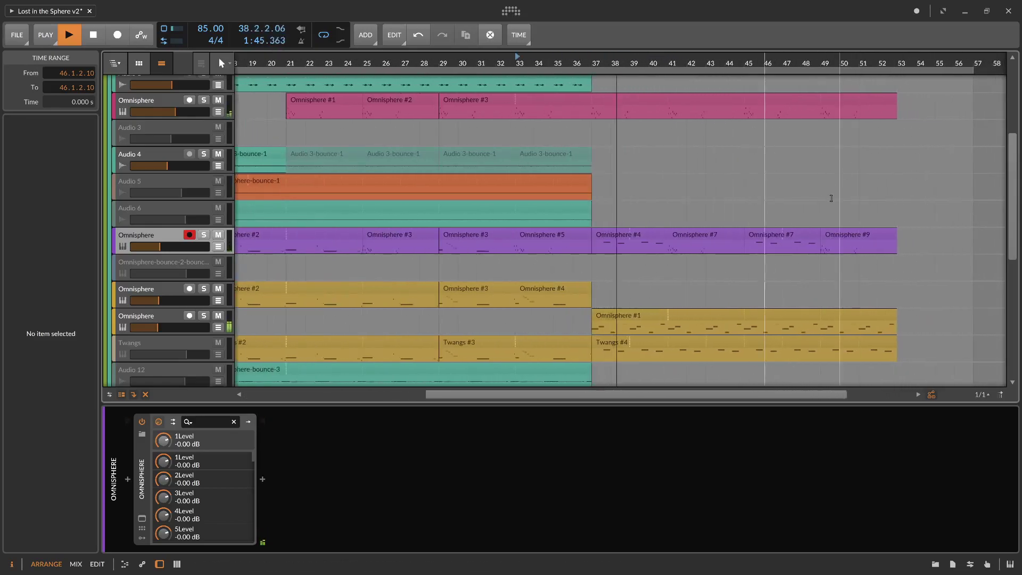
pyautogui.click(652, 240)
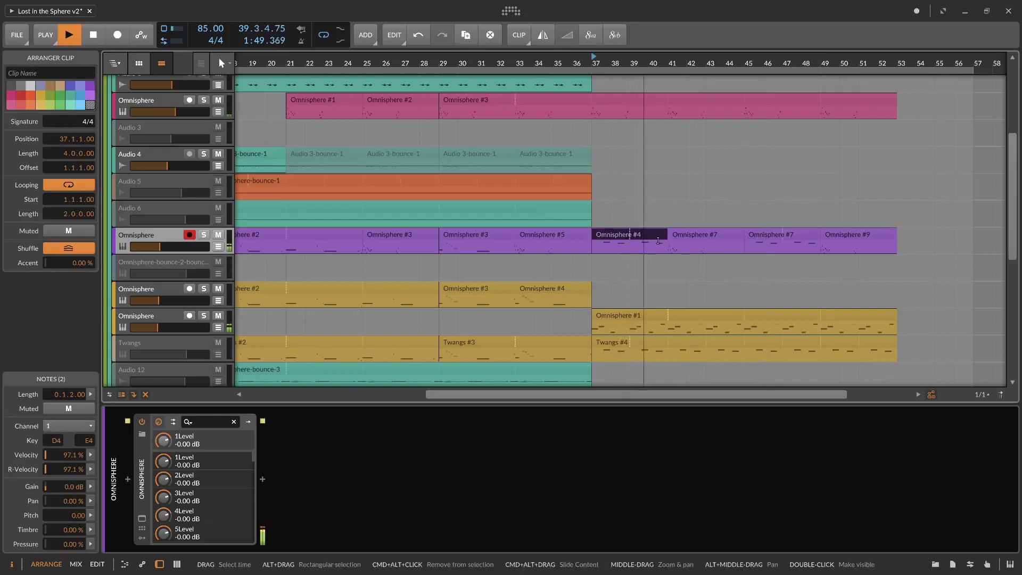
pyautogui.click(702, 238)
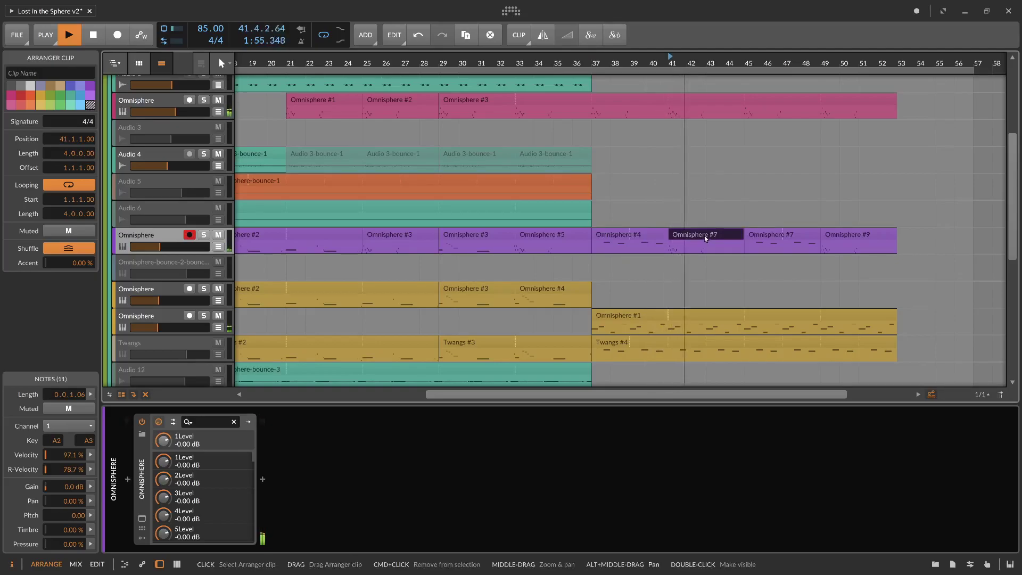
pyautogui.click(680, 216)
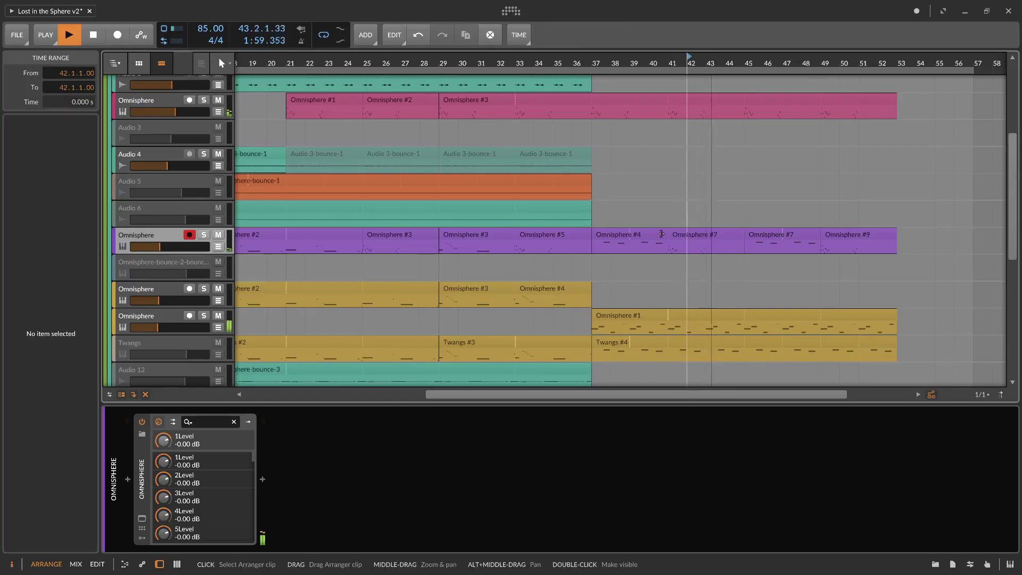
pyautogui.moveTo(599, 65); pyautogui.dragTo(611, 63)
pyautogui.press('space')
# Step: Duplicate the purple Omnisphere track and repeat the duplicate's bar 37 clip through to bar 53
pyautogui.click(163, 238)
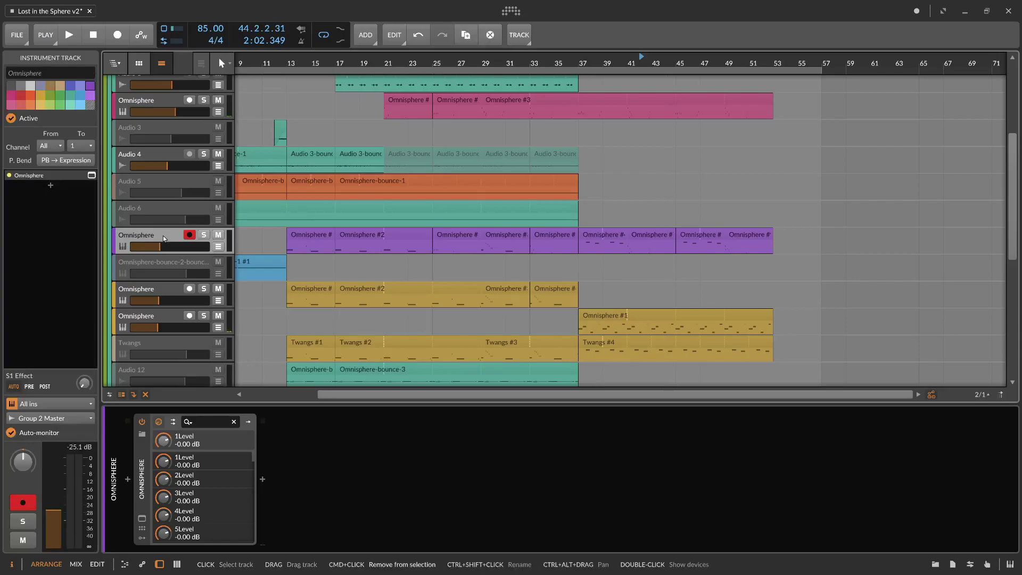
pyautogui.press('super+d')
pyautogui.click(624, 262)
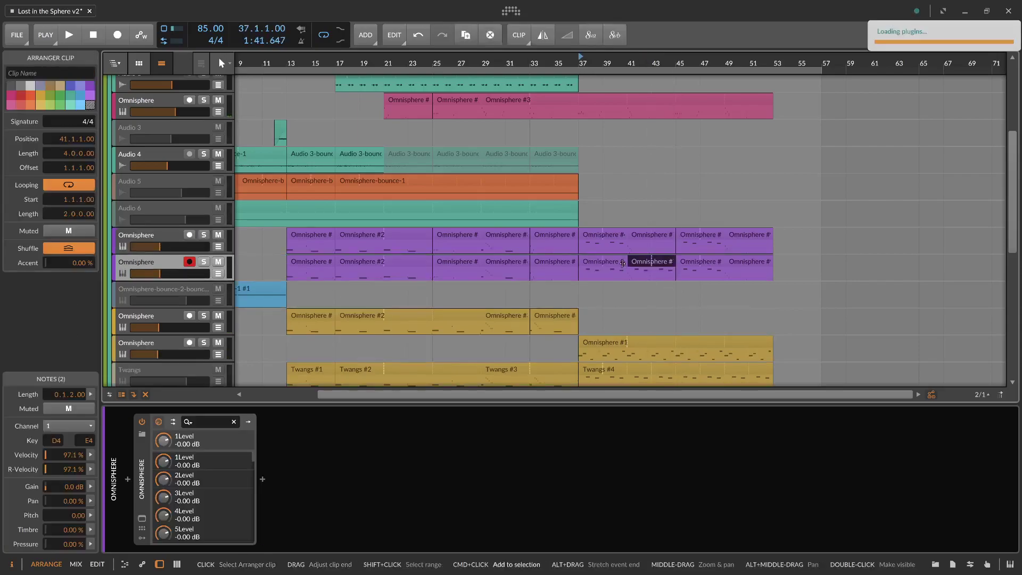
pyautogui.press('super+d')
pyautogui.press('super+d')
# Step: Delete the clips at bars 45 and 37 from the original purple Omnisphere track
pyautogui.click(637, 247)
pyautogui.click(690, 237)
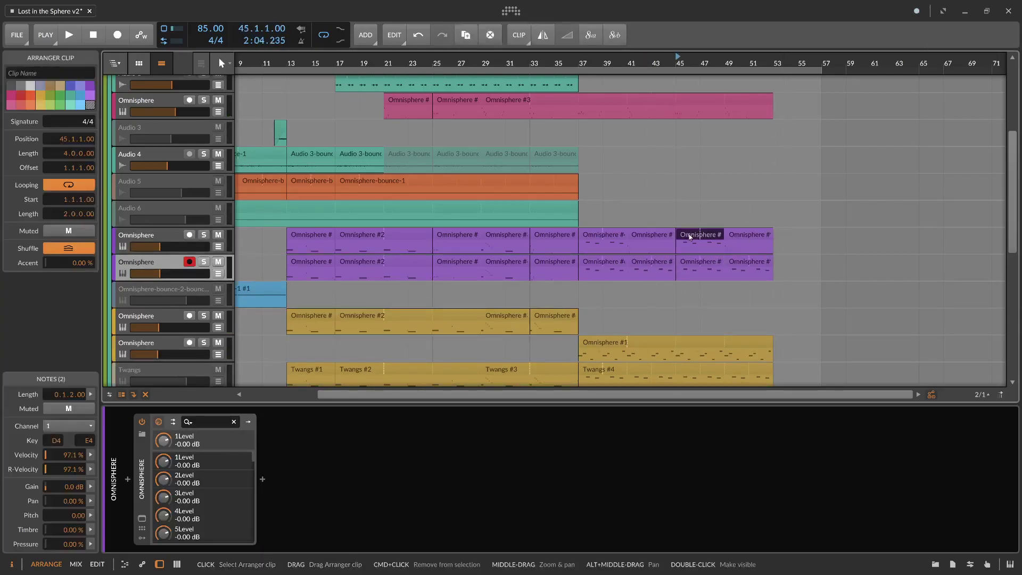
pyautogui.press('Delete')
pyautogui.click(618, 238)
pyautogui.press('Delete')
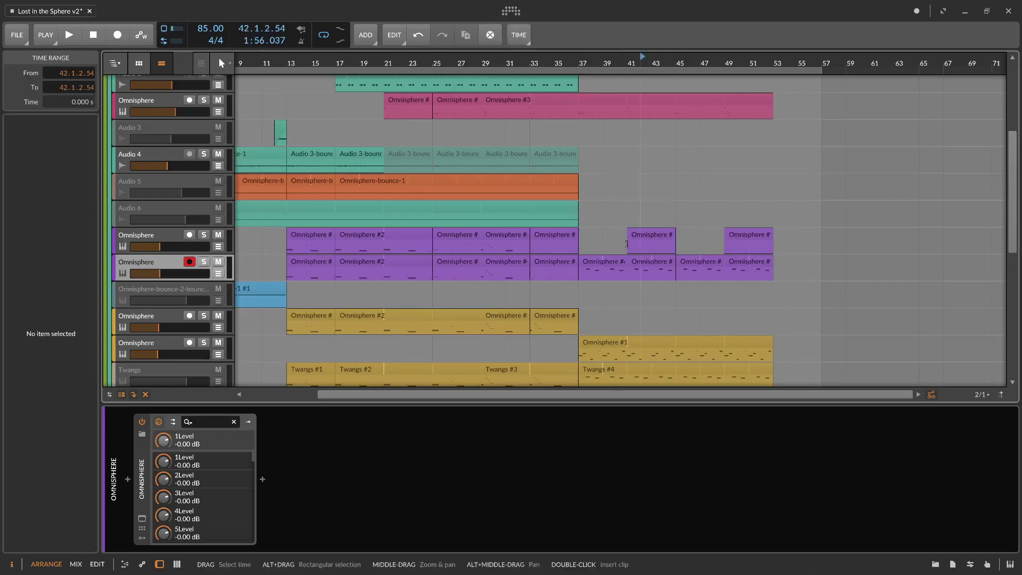
# Step: Open Omnisphere on the duplicated purple track, filter patches by the Bowed Colors category and load Bark Cello
pyautogui.scroll(-1, 628, 244)
pyautogui.click(172, 228)
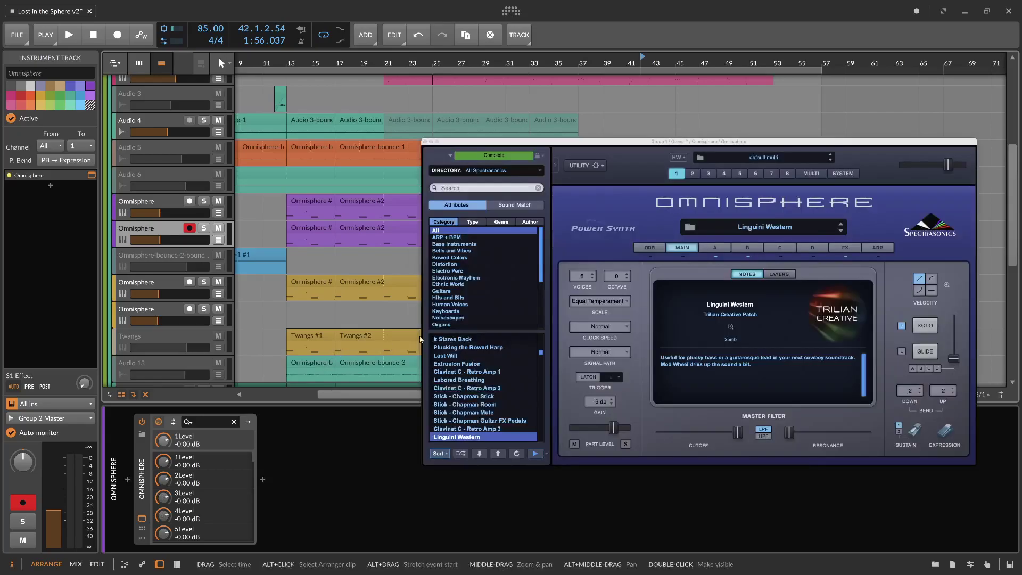
pyautogui.click(450, 257)
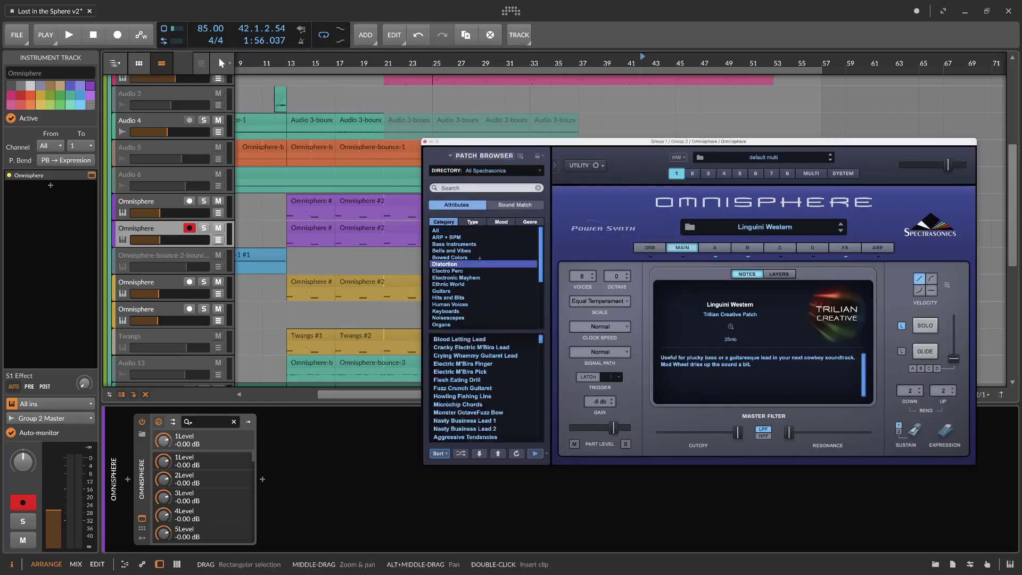
pyautogui.click(483, 364)
pyautogui.click(490, 397)
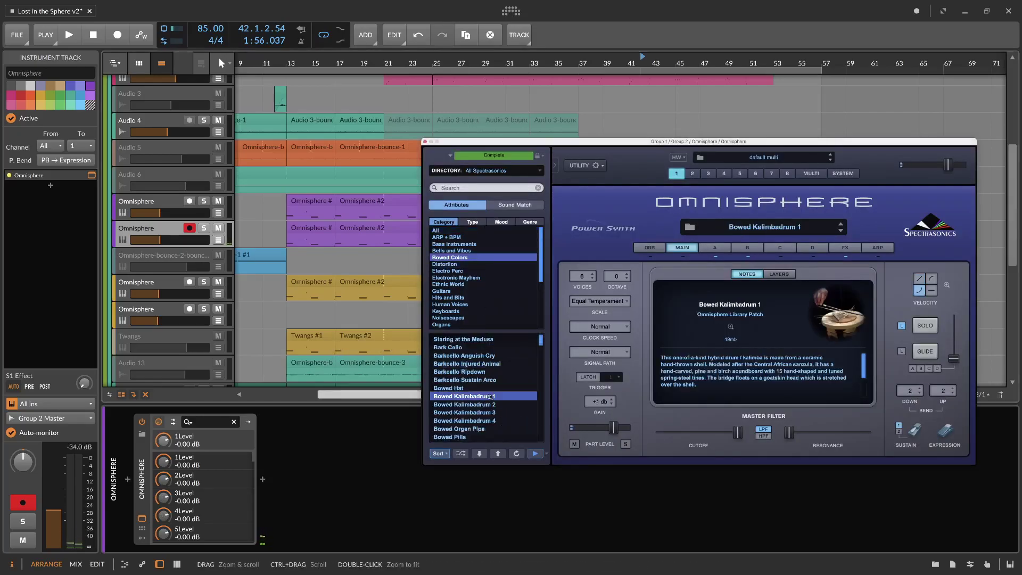
pyautogui.click(491, 347)
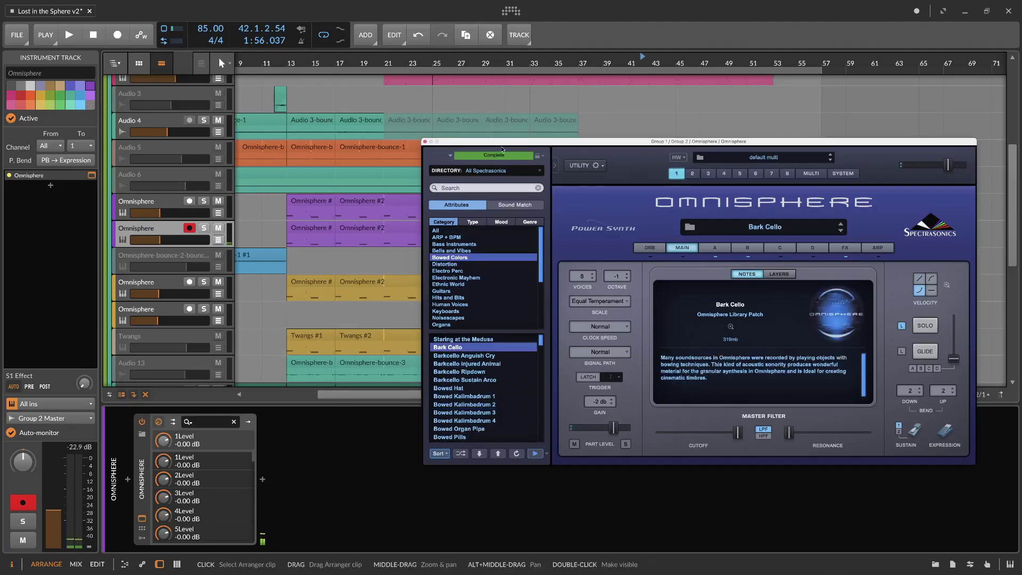
# Step: Solo the duplicated purple track, play it from bar 37 and open Omnisphere's Orb page
pyautogui.moveTo(420, 145); pyautogui.dragTo(309, 364)
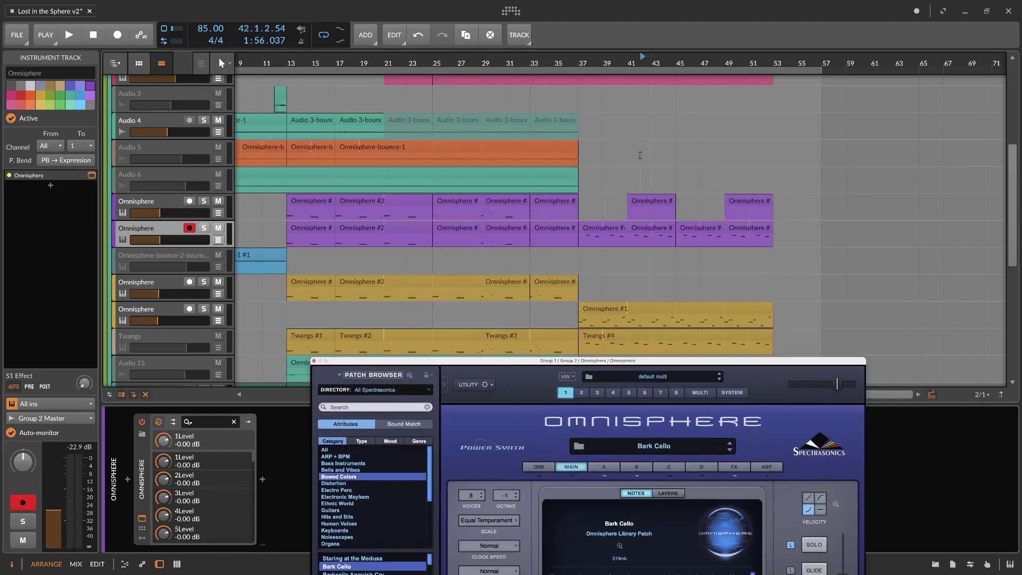
pyautogui.click(588, 63)
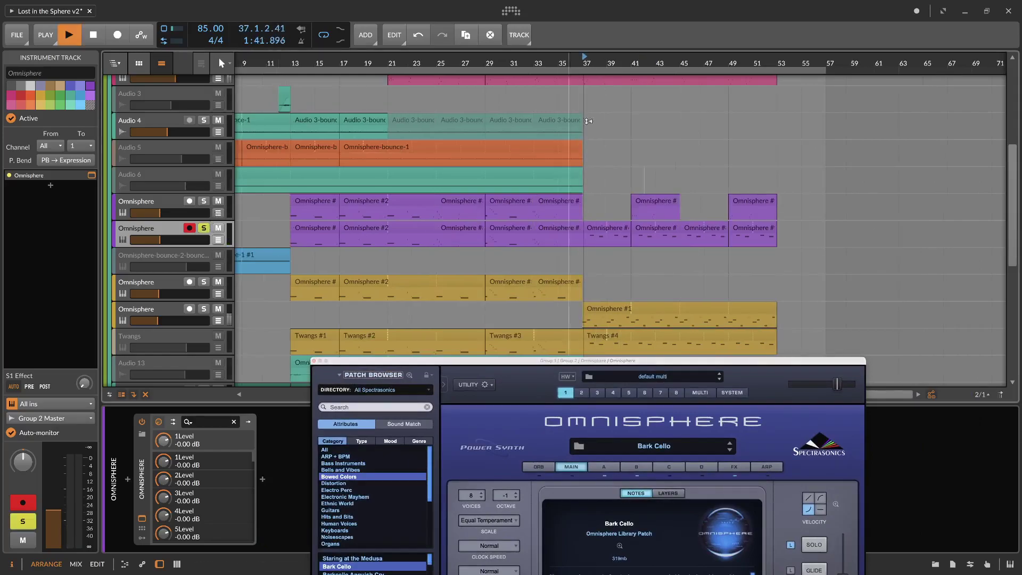
pyautogui.moveTo(631, 63); pyautogui.dragTo(608, 128)
pyautogui.moveTo(527, 373); pyautogui.dragTo(528, 133)
pyautogui.click(539, 226)
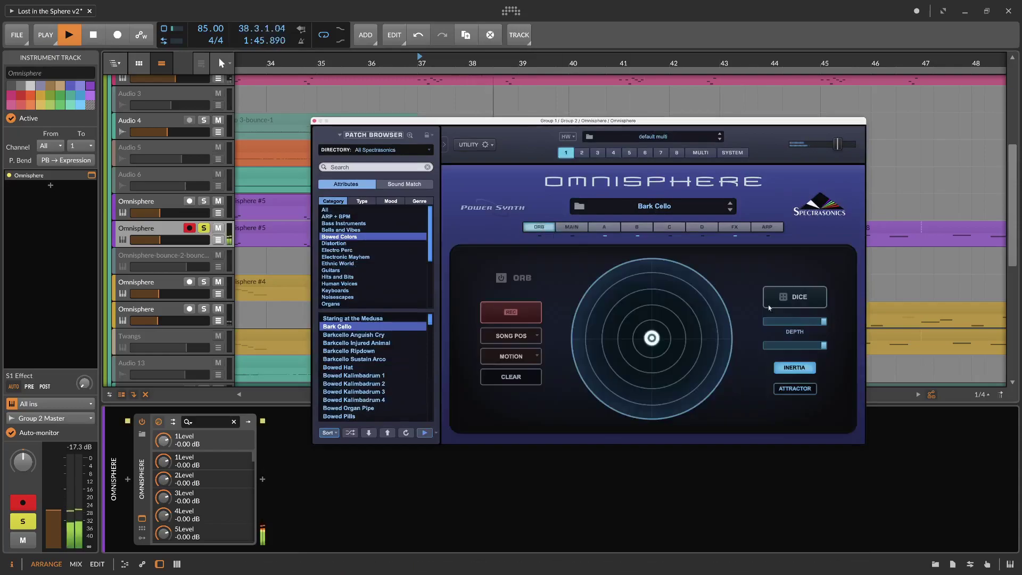
# Step: Try different Orb positions on the Bark Cello patch during playback from bar 37
pyautogui.moveTo(651, 337); pyautogui.dragTo(707, 285)
pyautogui.moveTo(605, 121); pyautogui.dragTo(596, 267)
pyautogui.click(783, 413)
pyautogui.press('space')
pyautogui.click(580, 321)
pyautogui.press('space')
pyautogui.click(597, 497)
pyautogui.moveTo(597, 497); pyautogui.dragTo(647, 539)
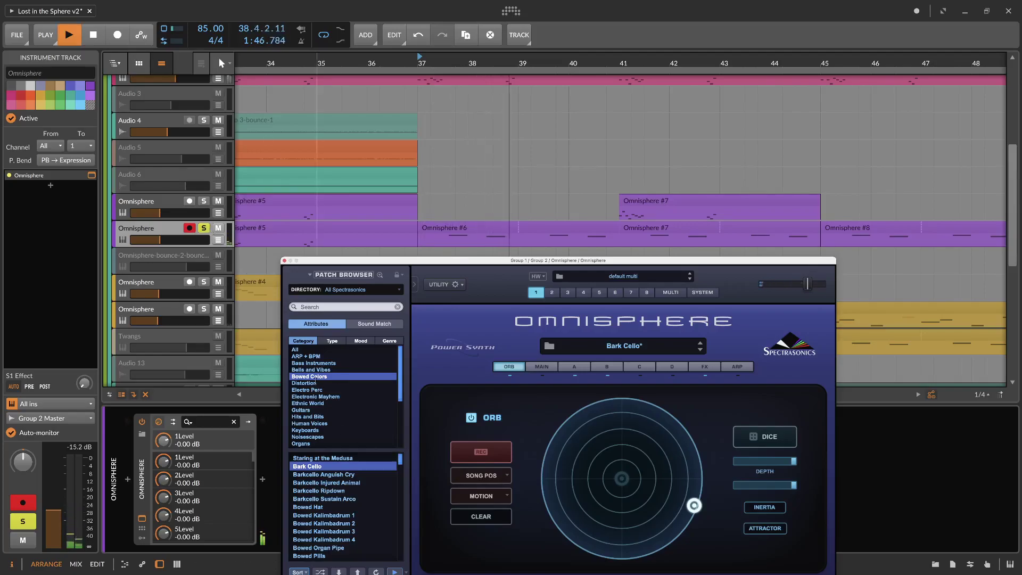
# Step: Audition Bowed Colors patches from Barkcello Anguish Cry through Broken Cello Ghost Arco 1 to Buzz Evolvoscraper
pyautogui.press('space')
pyautogui.click(342, 475)
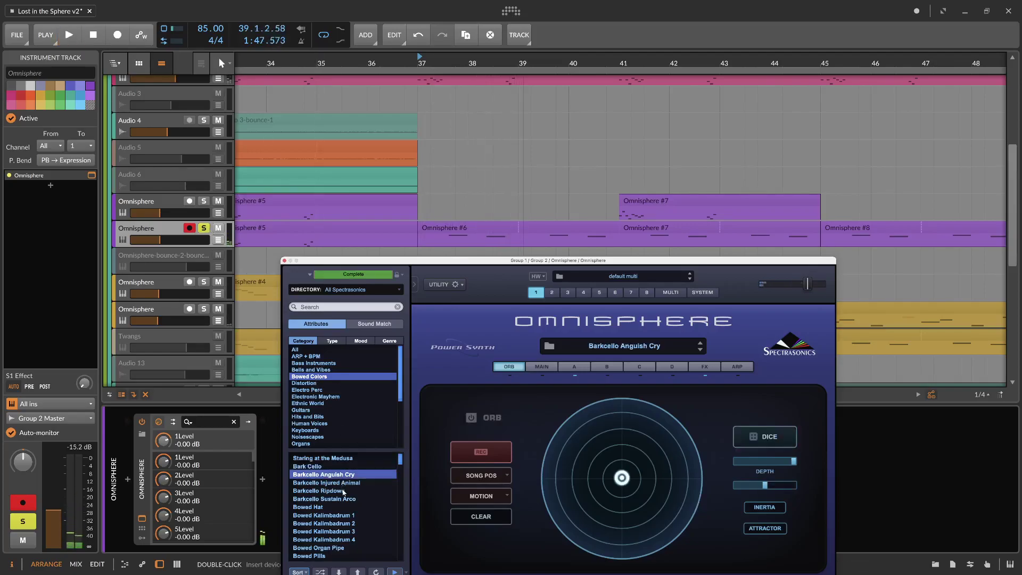
pyautogui.click(334, 507)
pyautogui.scroll(-2, 341, 514)
pyautogui.click(351, 524)
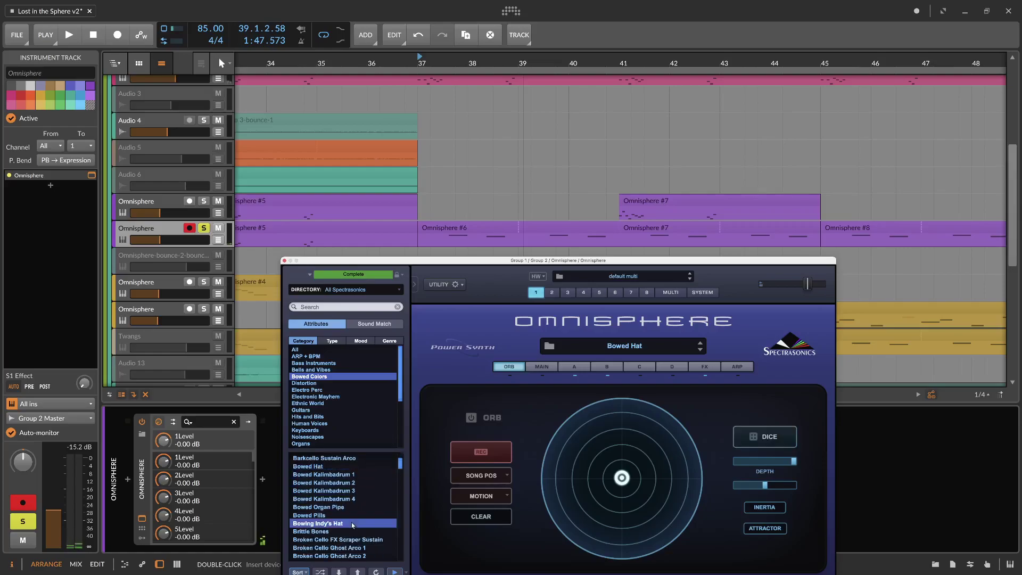
pyautogui.click(343, 539)
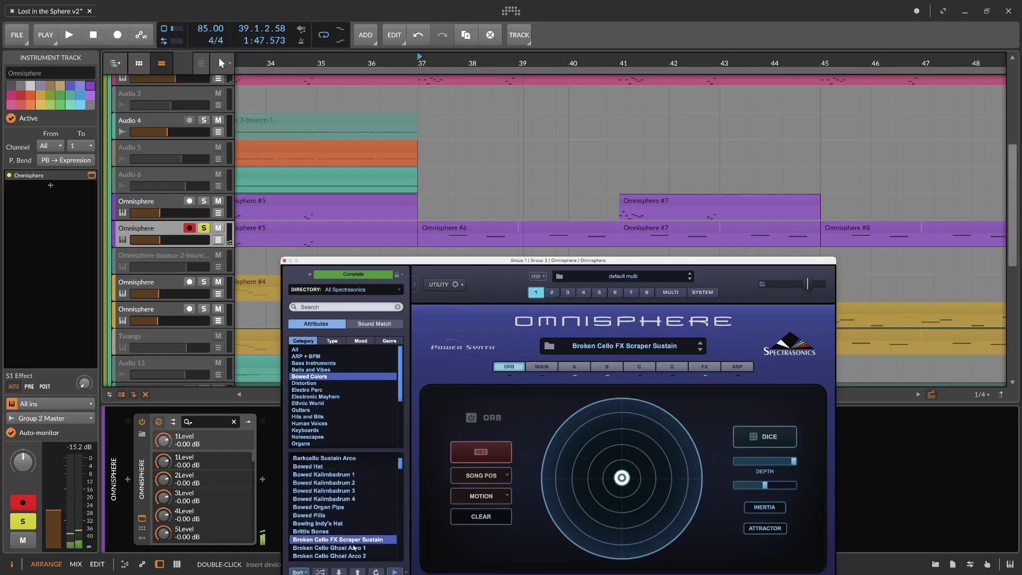
pyautogui.click(353, 547)
pyautogui.scroll(-1, 373, 552)
pyautogui.scroll(-1, 373, 552)
pyautogui.click(365, 540)
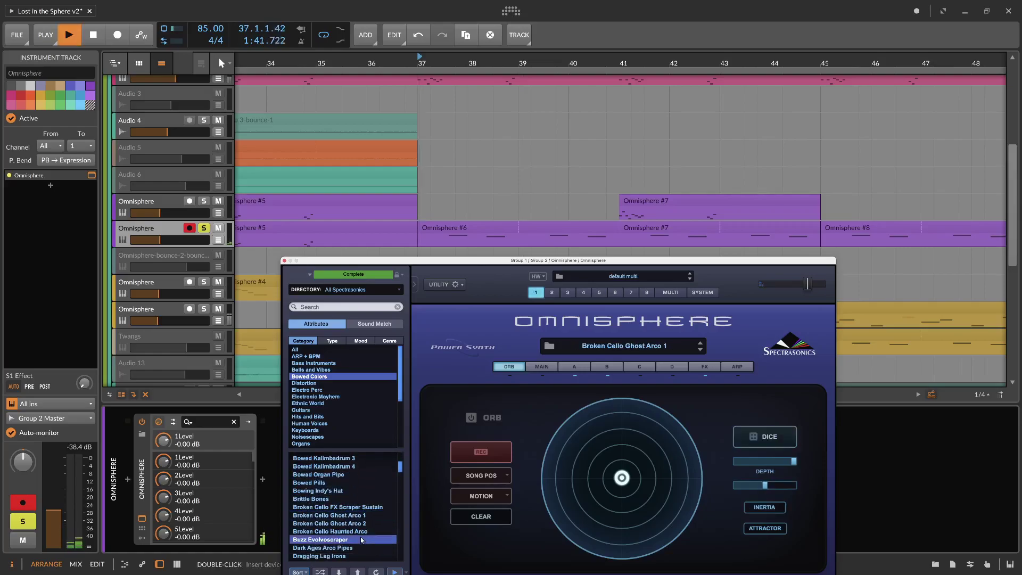
# Step: Transpose the bar 37 clip on the duplicated purple Omnisphere track up one octave
pyautogui.click(502, 225)
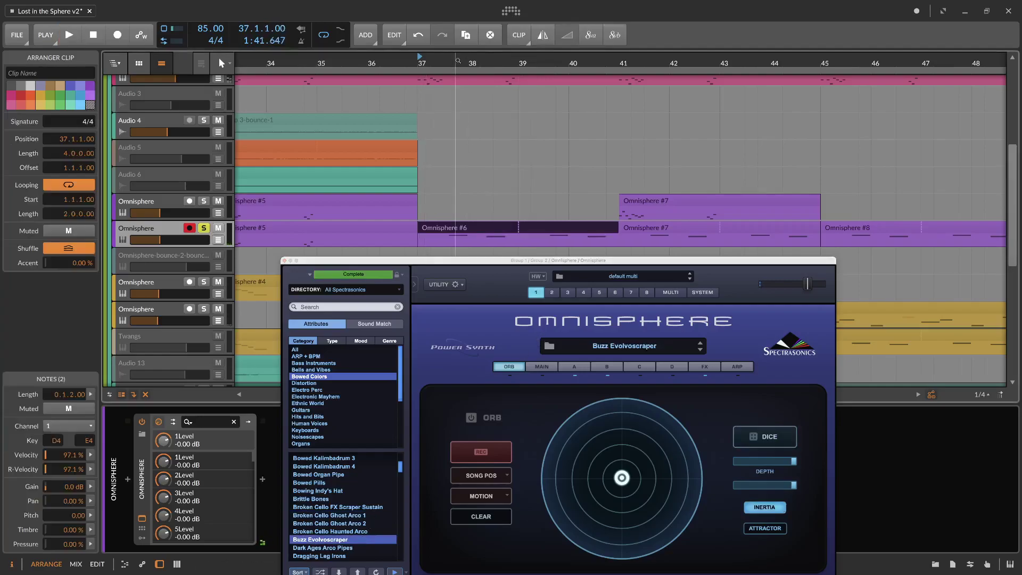
pyautogui.hscroll(-1, 533, 60)
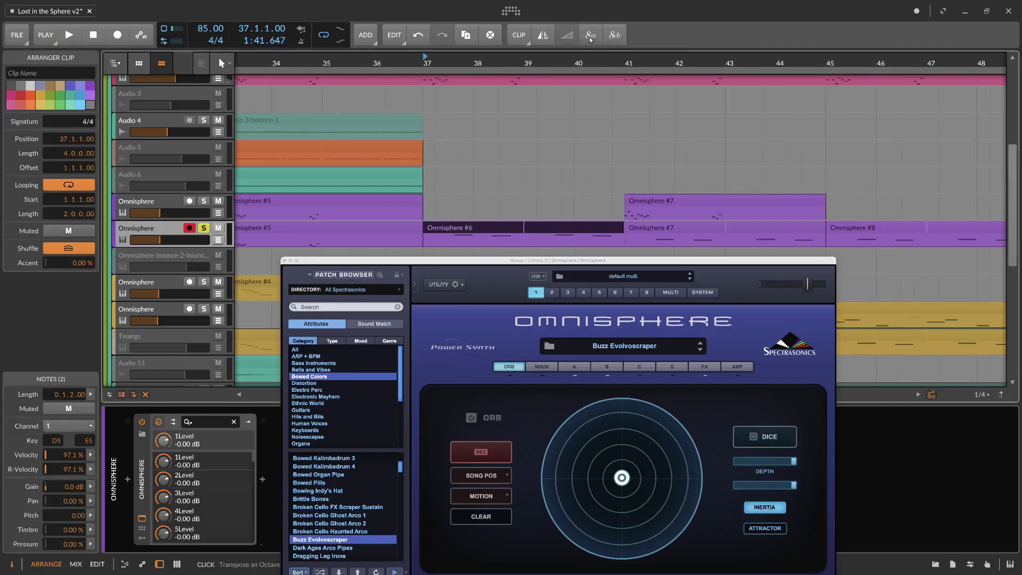
pyautogui.click(590, 38)
# Step: Enable the Orb on Buzz Evolvoscraper and try several Orb positions while playing from bar 37
pyautogui.press('space')
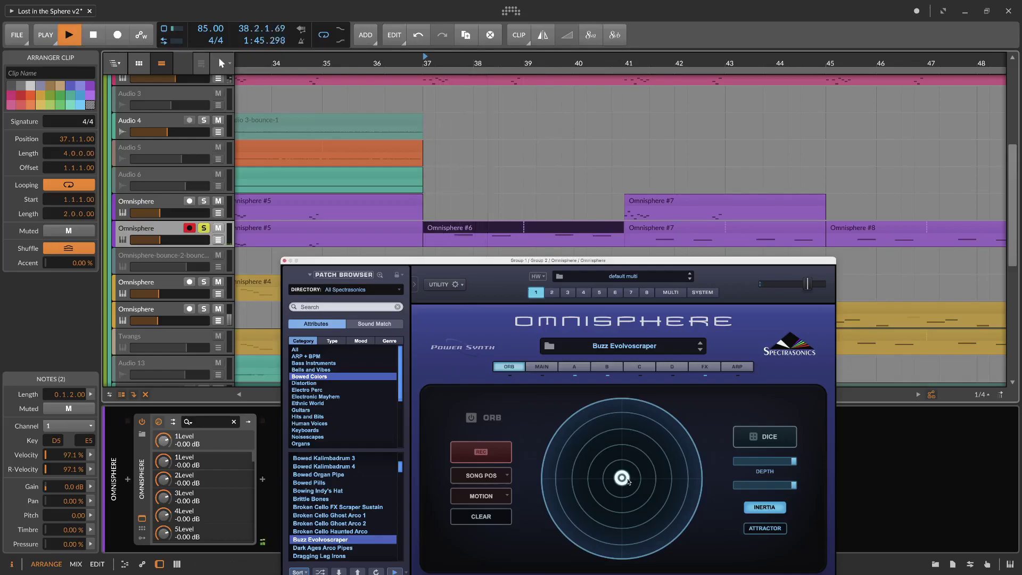
pyautogui.moveTo(630, 482); pyautogui.dragTo(581, 503)
pyautogui.click(471, 417)
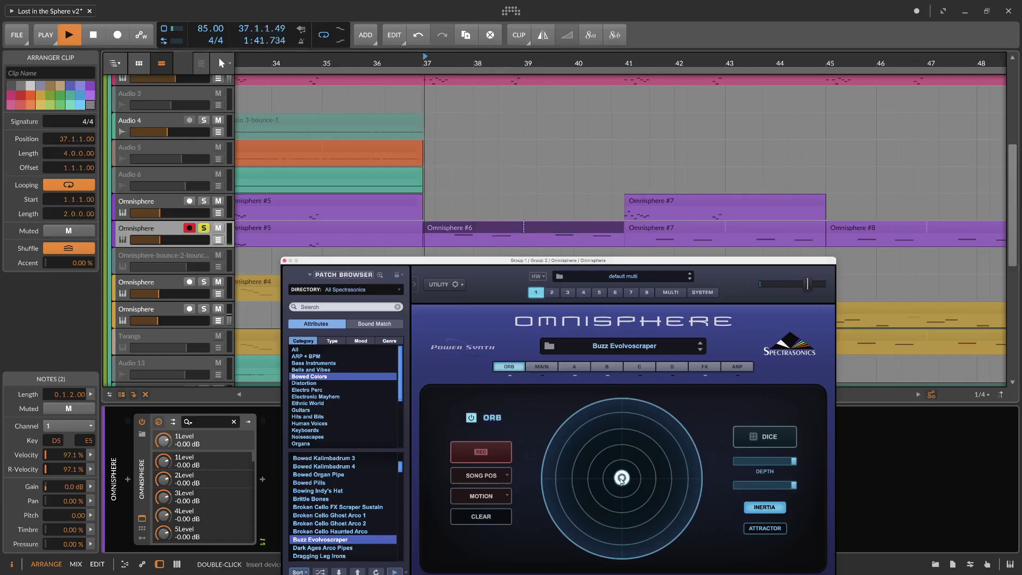
pyautogui.moveTo(645, 483); pyautogui.dragTo(666, 428)
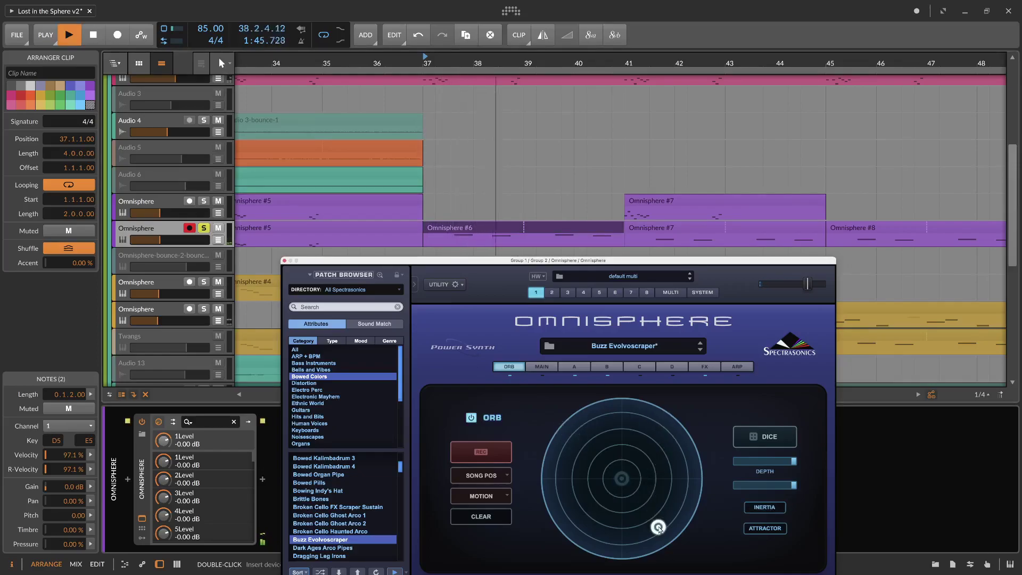
pyautogui.moveTo(565, 529); pyautogui.dragTo(555, 519)
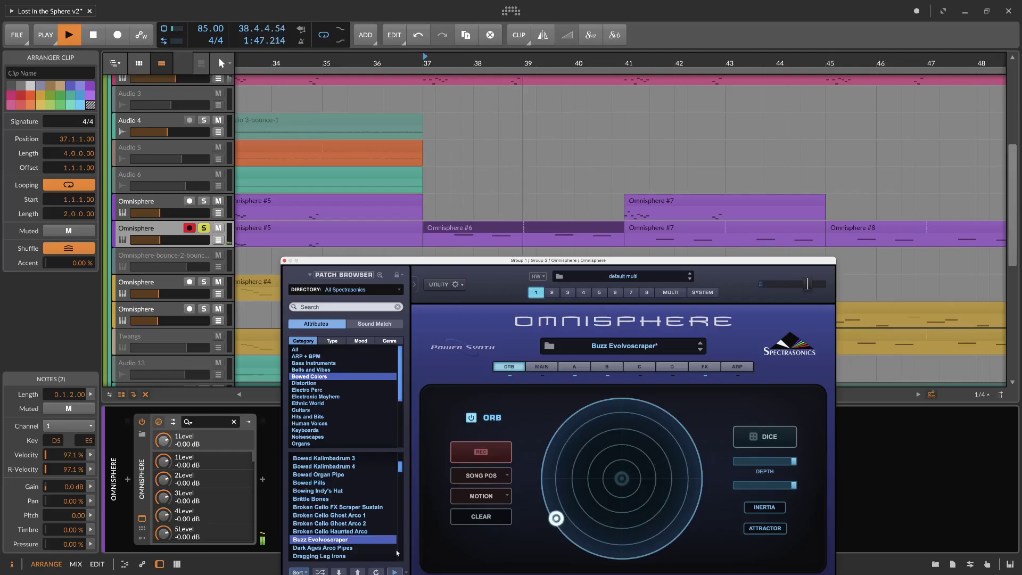
# Step: Load Dark Ages Arco Pipes and try it with Orb movement during playback
pyautogui.click(353, 549)
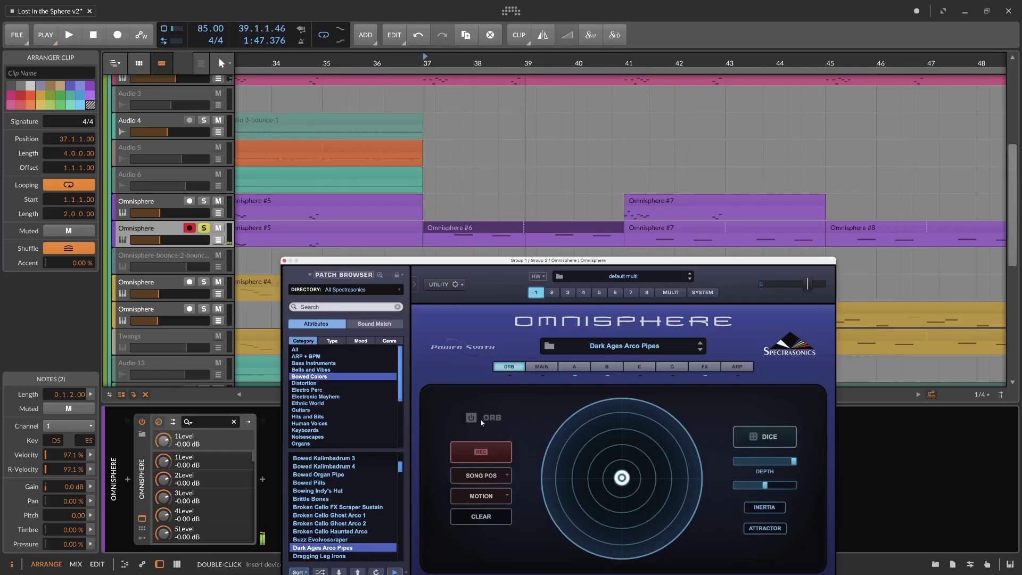
pyautogui.press('space')
pyautogui.moveTo(623, 485); pyautogui.dragTo(594, 429)
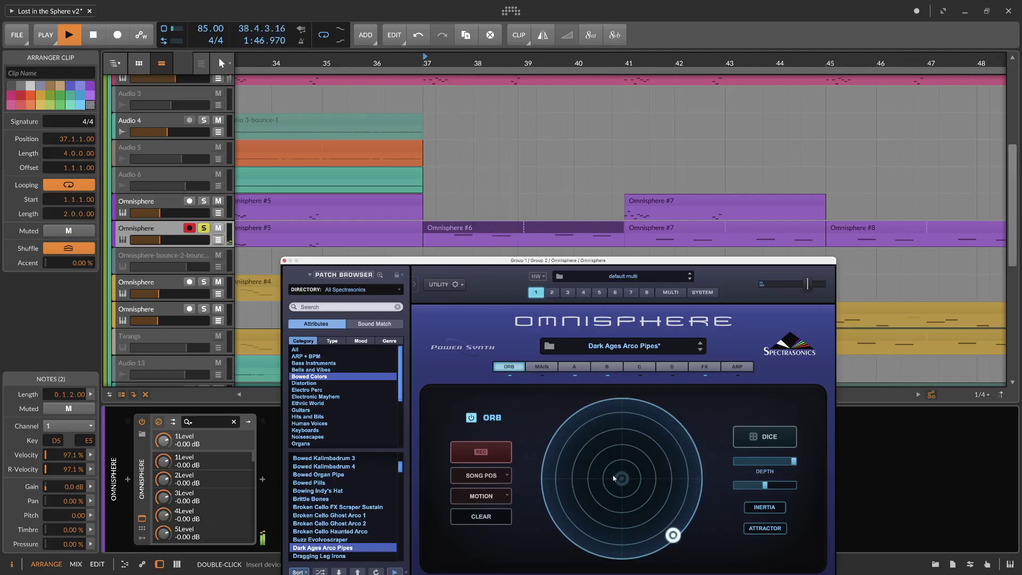
pyautogui.press('space')
# Step: Load the Dragging Leg Irons patch, listen to it from bar 37 and close the Omnisphere window
pyautogui.scroll(-4, 327, 538)
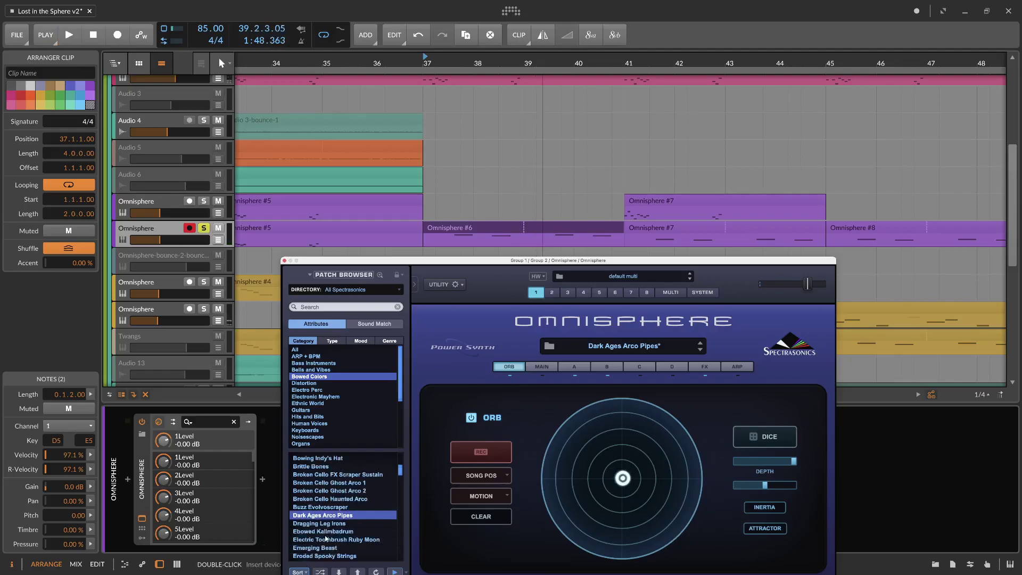
pyautogui.click(336, 524)
pyautogui.press('space')
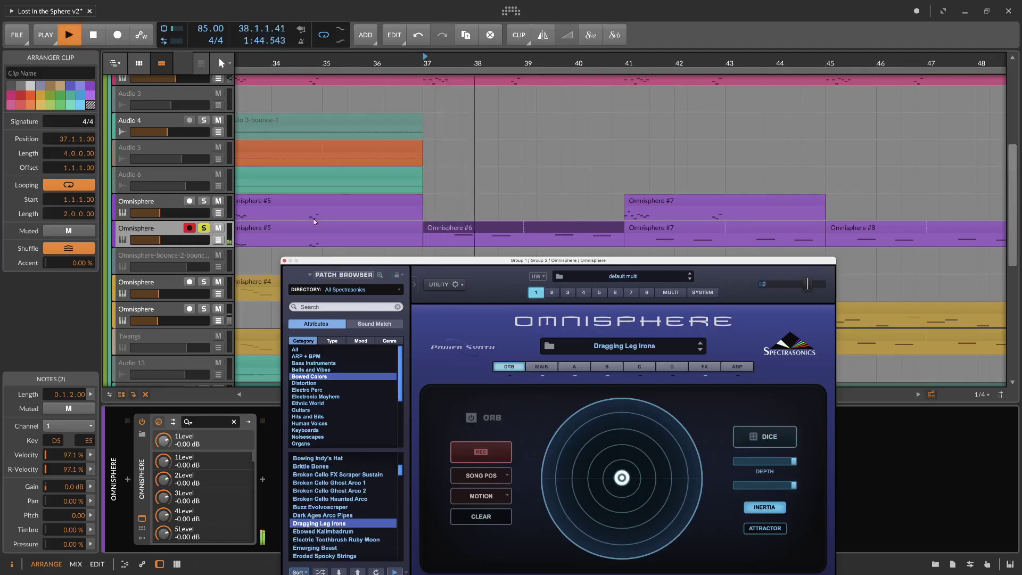
pyautogui.click(285, 261)
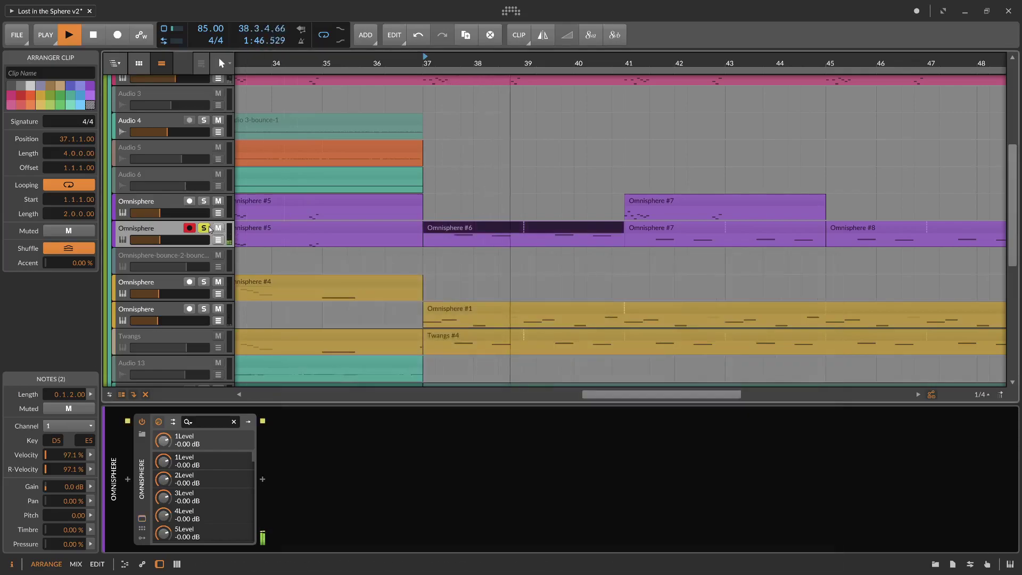
# Step: Unsolo the duplicated purple track and extend its looping bar 37 clip through to bar 53
pyautogui.press('space')
pyautogui.press('space')
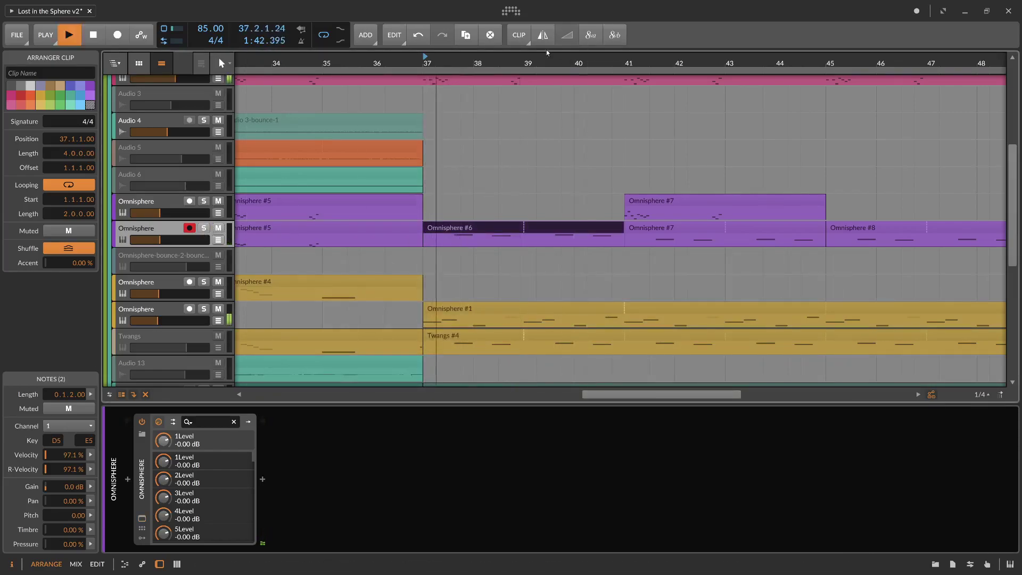
pyautogui.scroll(-3, 586, 213)
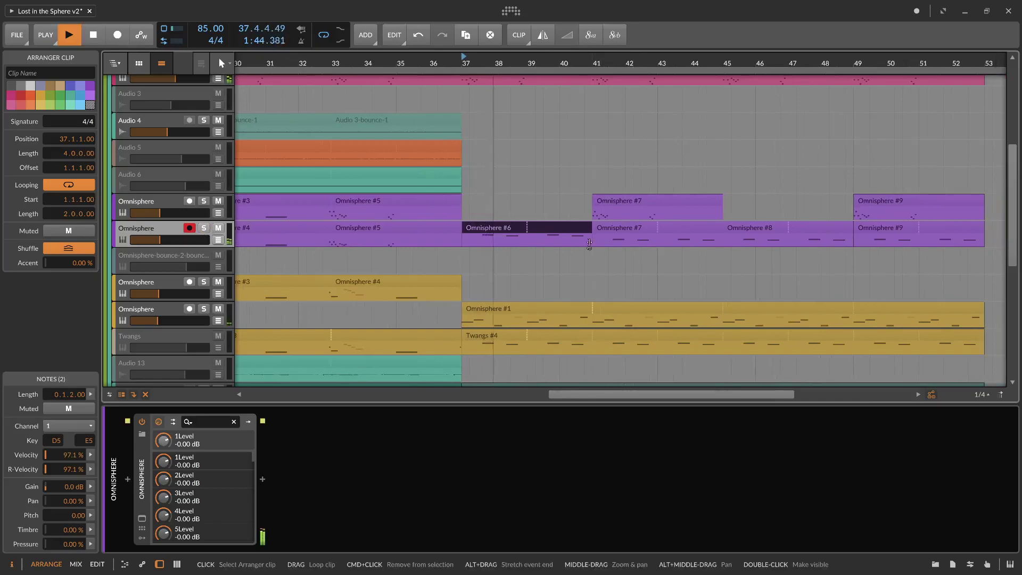
pyautogui.moveTo(594, 238); pyautogui.dragTo(983, 238)
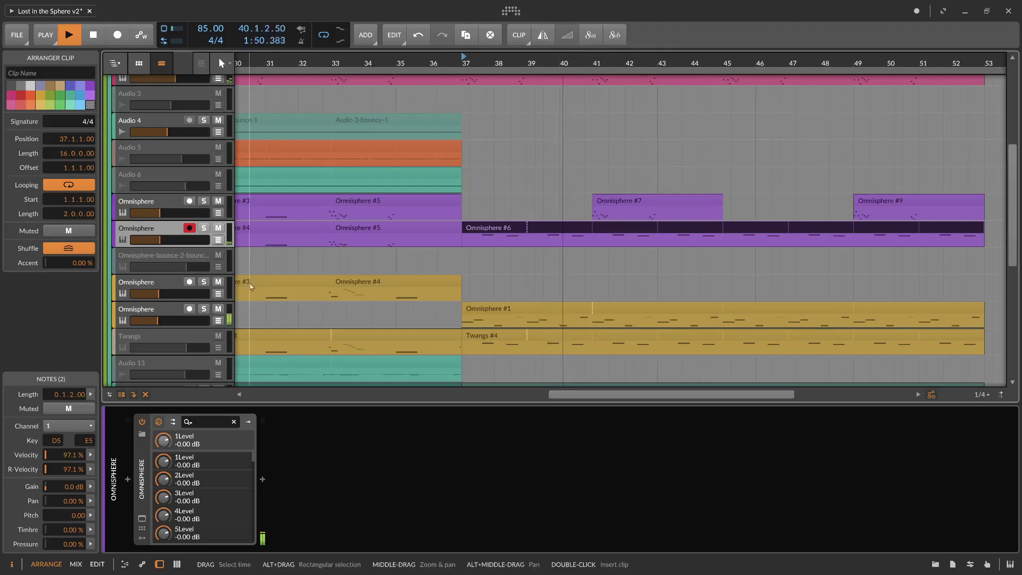
# Step: Enable the Orb on Dragging Leg Irons, move its puck toward the circle's upper-right edge and close Omnisphere
pyautogui.click(142, 518)
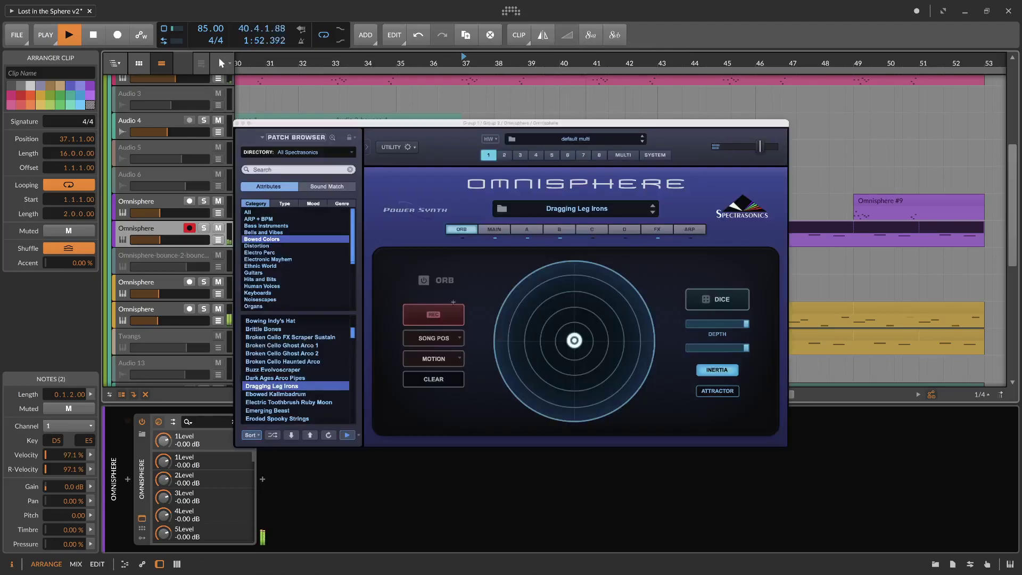
pyautogui.click(573, 327)
pyautogui.moveTo(574, 327); pyautogui.dragTo(597, 323)
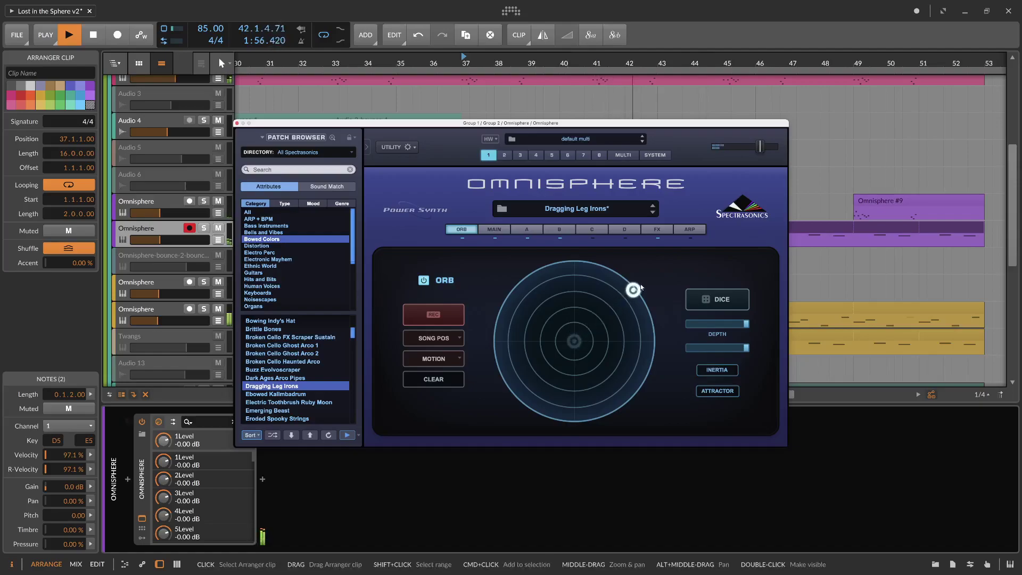
pyautogui.click(237, 123)
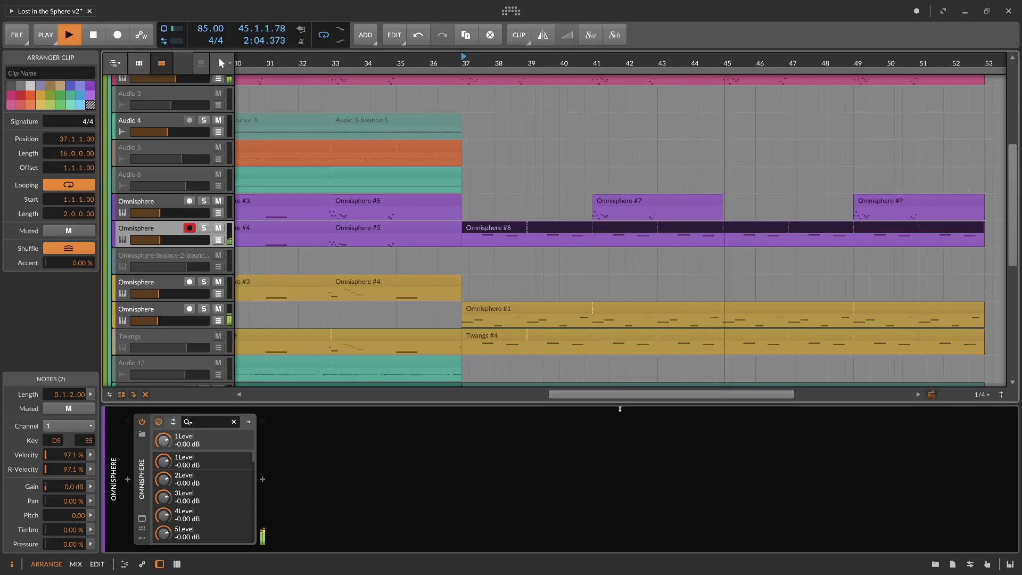
# Step: Stop playback, zoom the arrangement in on bar 37 and open the Kick MIDI clip there in the note editor
pyautogui.moveTo(618, 498); pyautogui.dragTo(617, 506)
pyautogui.scroll(5, 626, 339)
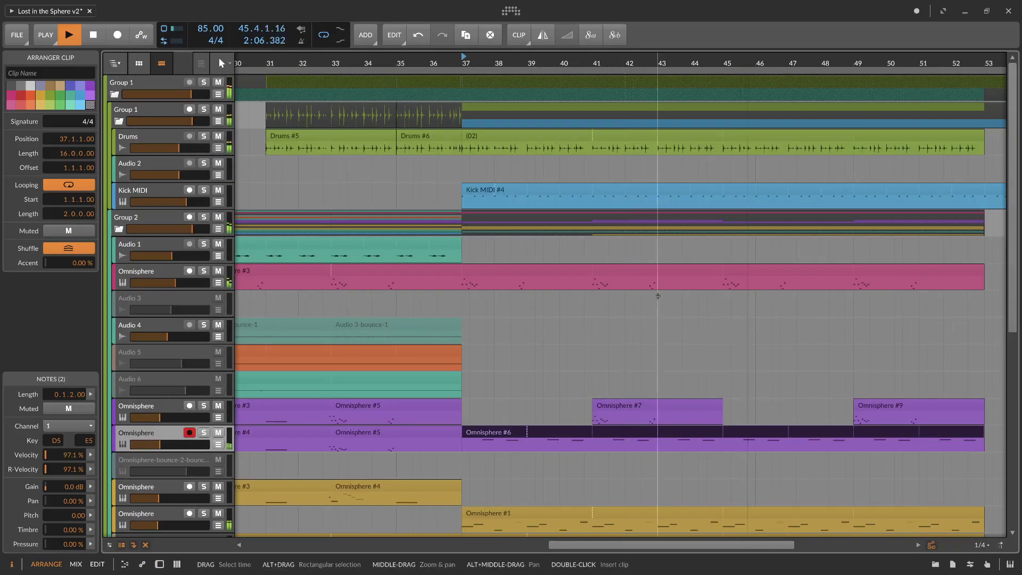
pyautogui.click(643, 256)
pyautogui.moveTo(479, 63); pyautogui.dragTo(568, 147)
pyautogui.press('space')
pyautogui.doubleClick(388, 187)
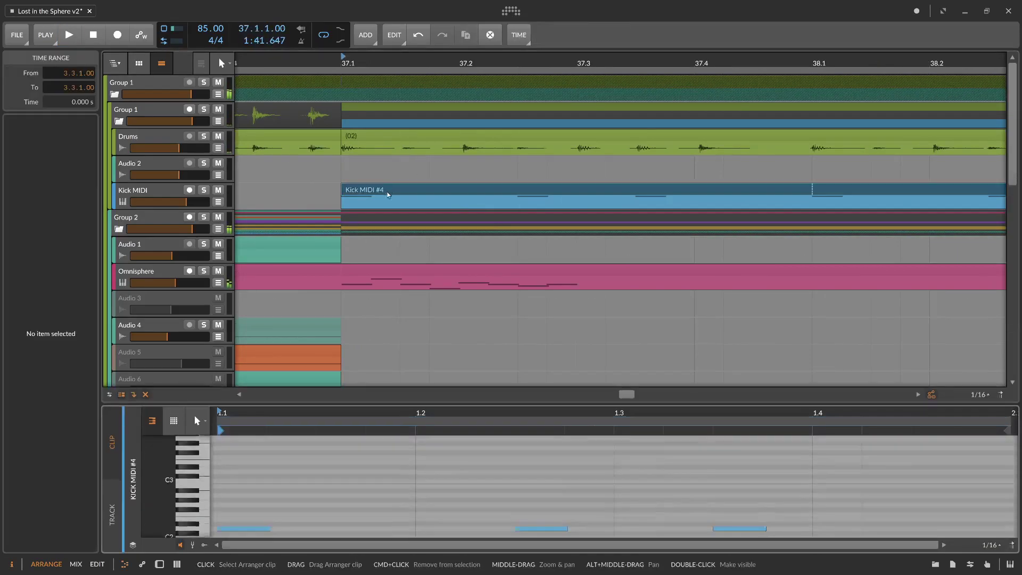
# Step: Listen to the kick pattern and delete its middle note at 1.2.3 in the bar 37 Kick MIDI clip
pyautogui.press('space')
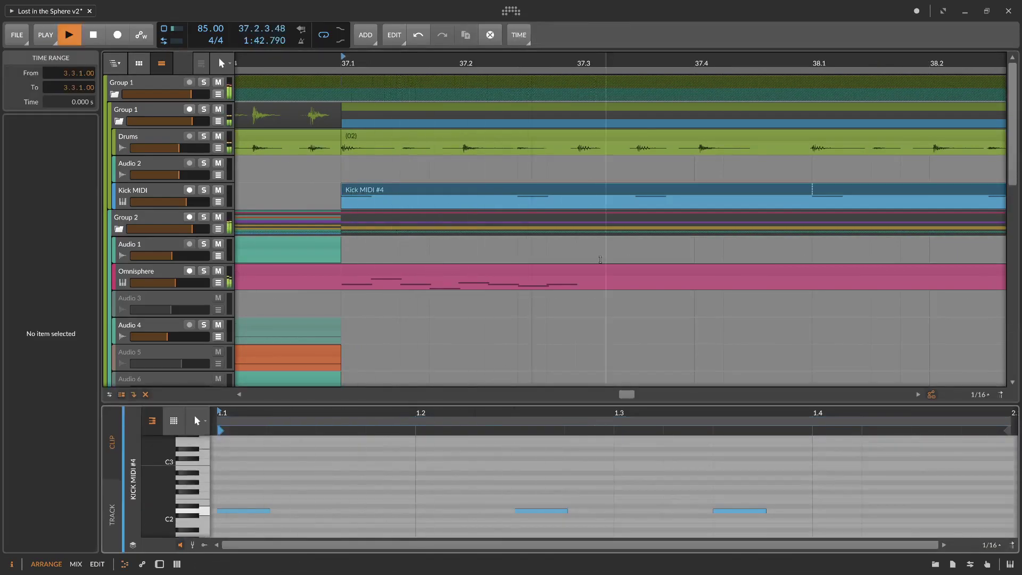
pyautogui.press('space')
pyautogui.click(541, 511)
pyautogui.press('Delete')
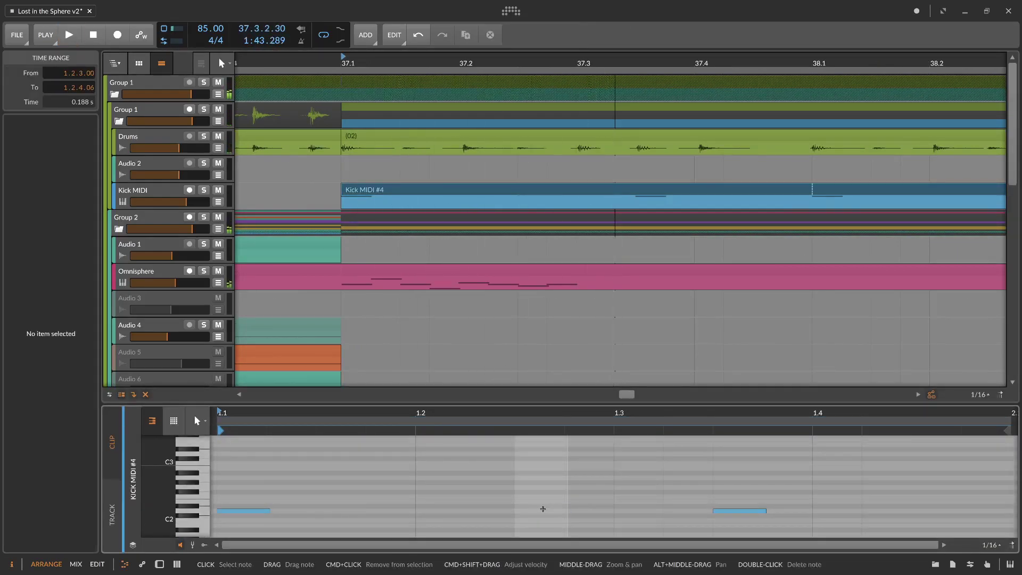
# Step: Move the clip's last kick note to 1.3.1 and play the revised pattern from bar 37
pyautogui.press('space')
pyautogui.moveTo(657, 413); pyautogui.dragTo(593, 397)
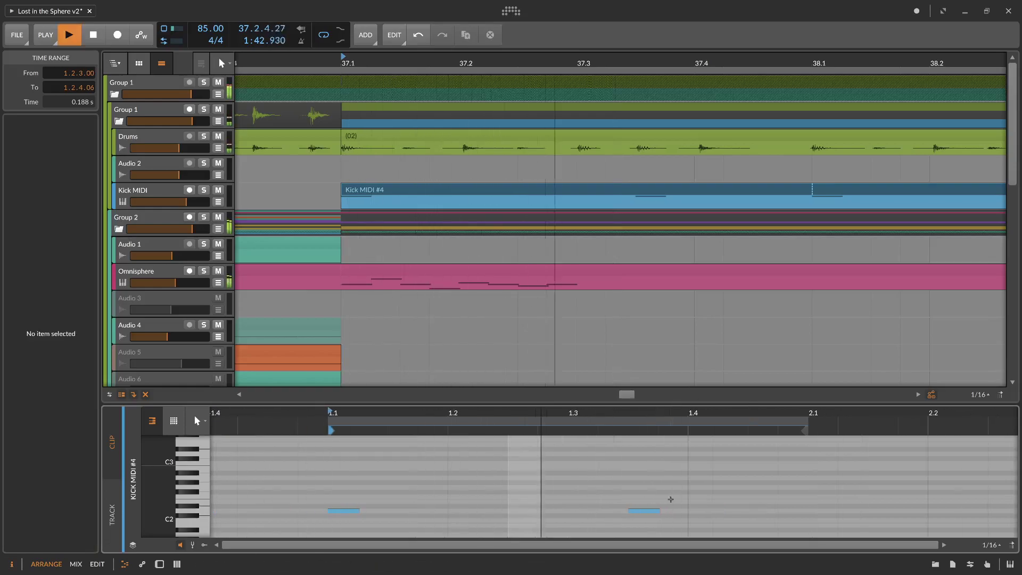
pyautogui.press('space')
pyautogui.moveTo(654, 513); pyautogui.dragTo(593, 511)
pyautogui.press('space')
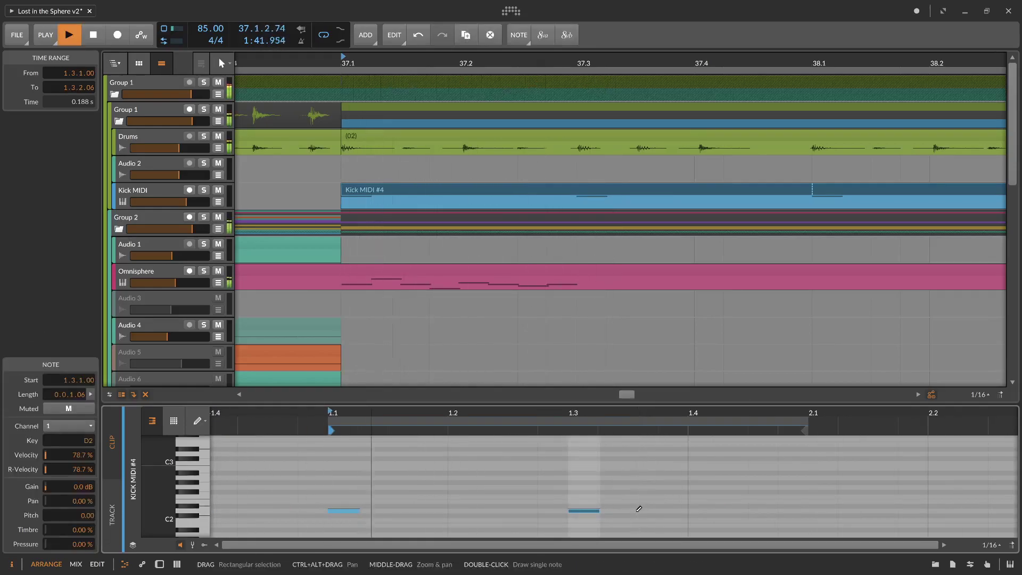
# Step: Add a D2 kick note at 1.3.3 in the bar 37 Kick MIDI clip and listen to it
pyautogui.doubleClick(644, 509)
pyautogui.press('1')
pyautogui.click(749, 485)
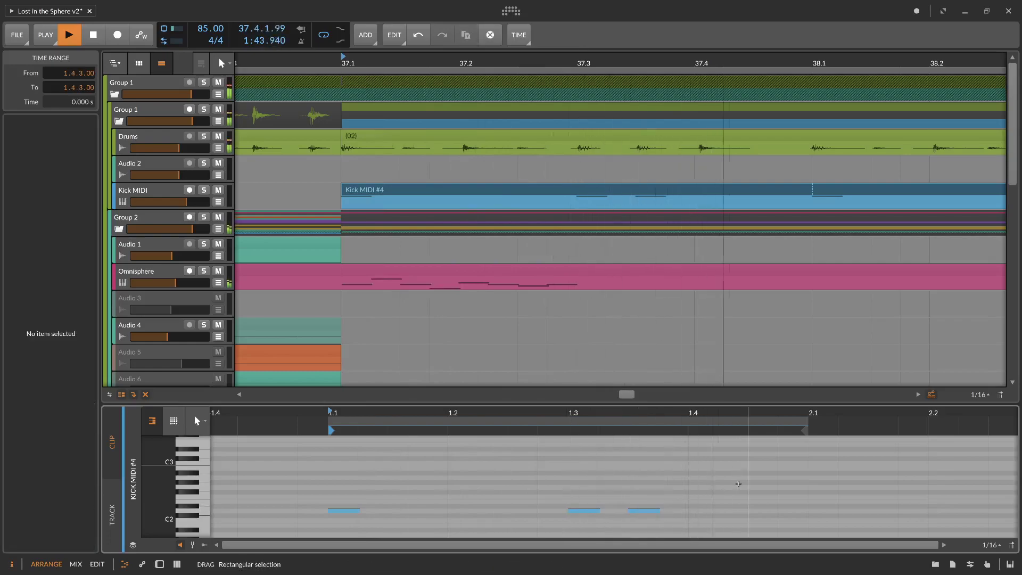
pyautogui.moveTo(769, 414); pyautogui.dragTo(722, 399)
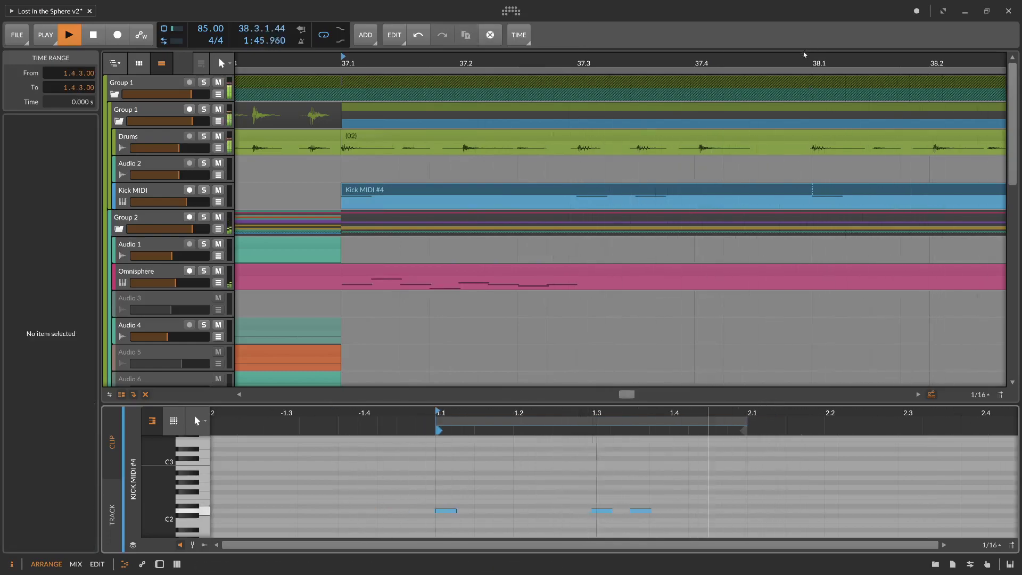
# Step: Stop playback and extend the Kick MIDI clip's loop to four bars, ending at 5.1
pyautogui.press('space')
pyautogui.moveTo(798, 62); pyautogui.dragTo(697, 45)
pyautogui.scroll(-3, 476, 201)
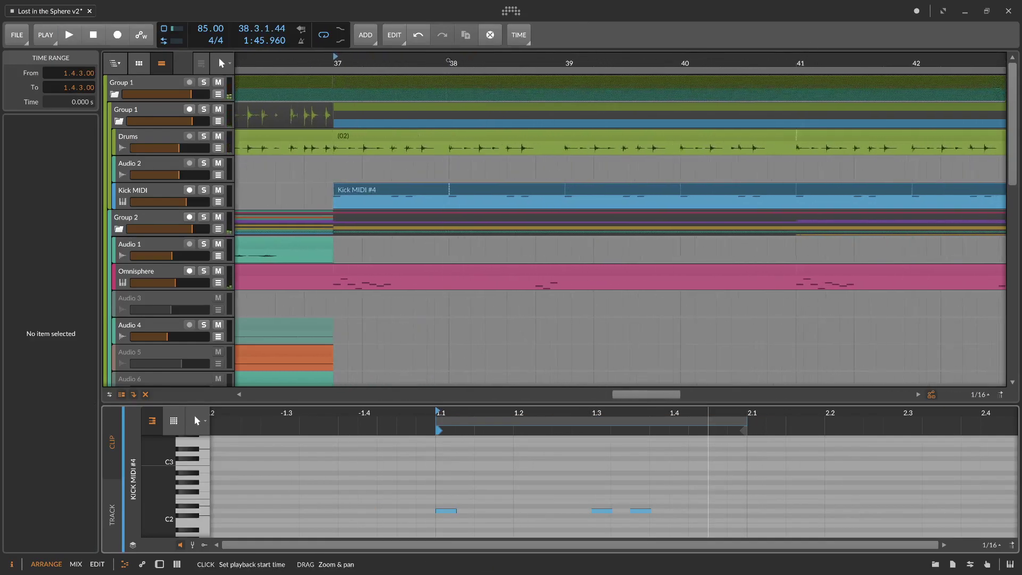
pyautogui.moveTo(476, 201); pyautogui.dragTo(796, 202)
pyautogui.moveTo(664, 412); pyautogui.dragTo(463, 415)
# Step: Play the pattern and add a D2 kick note at 2.1.1
pyautogui.press('space')
pyautogui.click(339, 508)
pyautogui.click(320, 510)
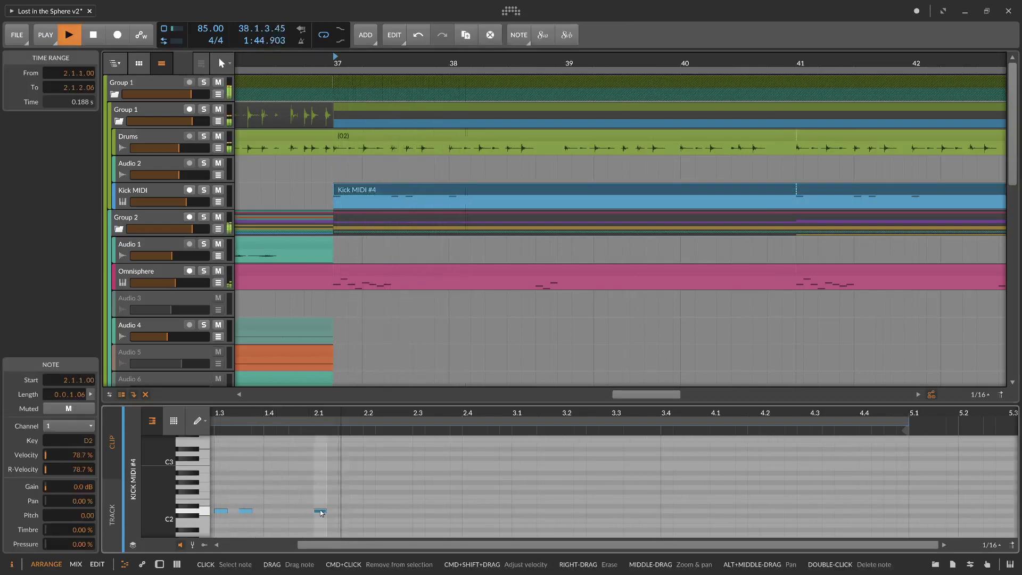
pyautogui.press('space')
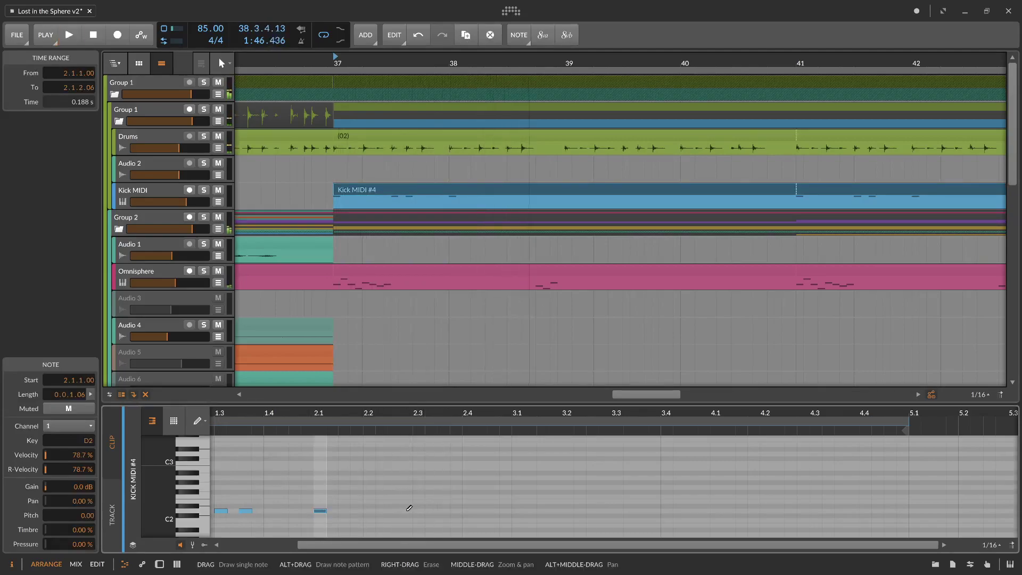
pyautogui.click(409, 508)
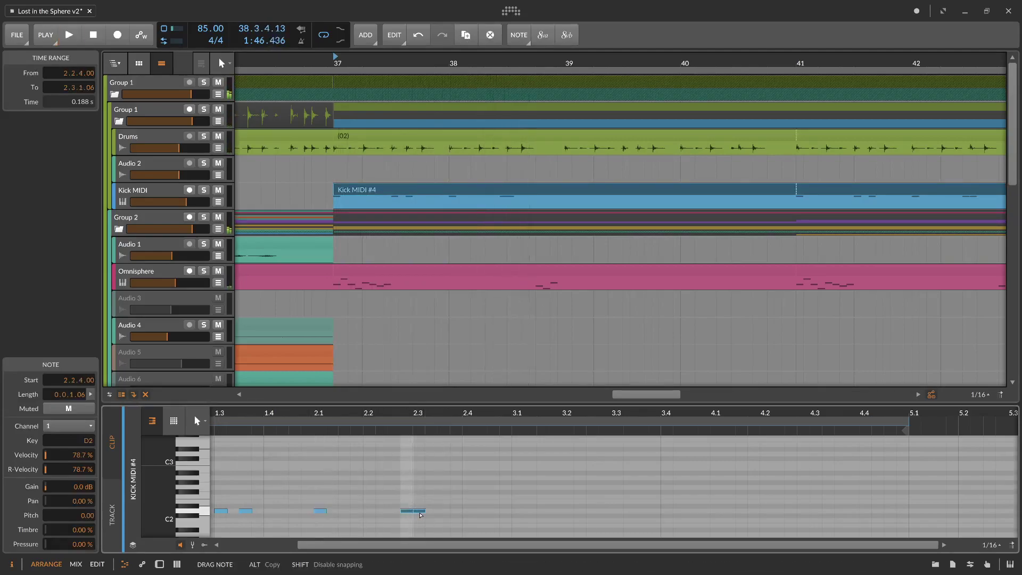
pyautogui.moveTo(418, 514); pyautogui.dragTo(418, 515)
pyautogui.doubleClick(418, 521)
pyautogui.click(422, 516)
pyautogui.doubleClick(422, 516)
pyautogui.doubleClick(420, 521)
# Step: Set the playback start to 2.2, add a C2 kick note at 2.3.1 and listen to it
pyautogui.moveTo(418, 417); pyautogui.dragTo(441, 466)
pyautogui.click(307, 413)
pyautogui.press('space')
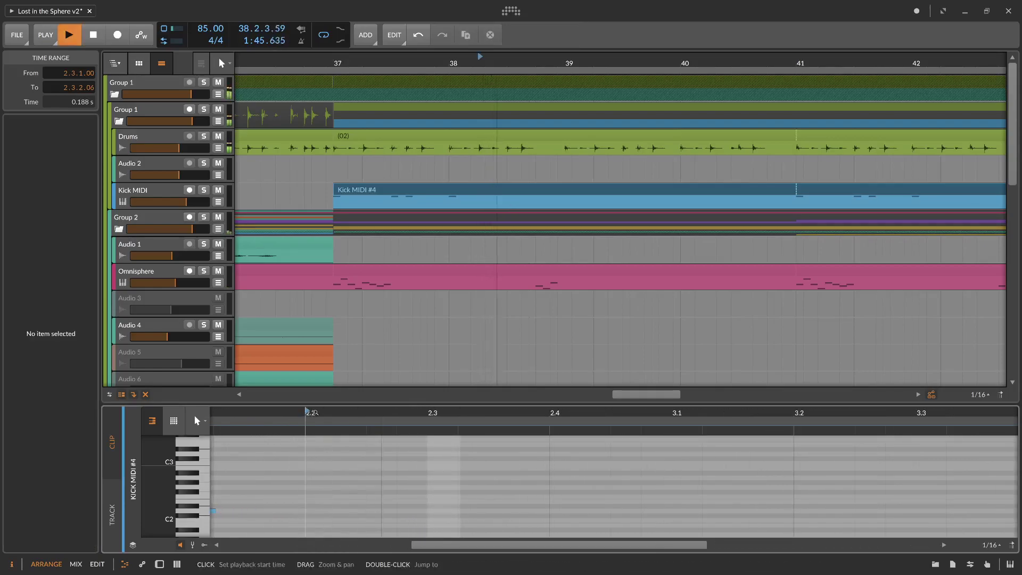
pyautogui.press('space')
pyautogui.press('space')
pyautogui.press('space')
pyautogui.press('3')
pyautogui.click(437, 520)
pyautogui.press('space')
pyautogui.press('1')
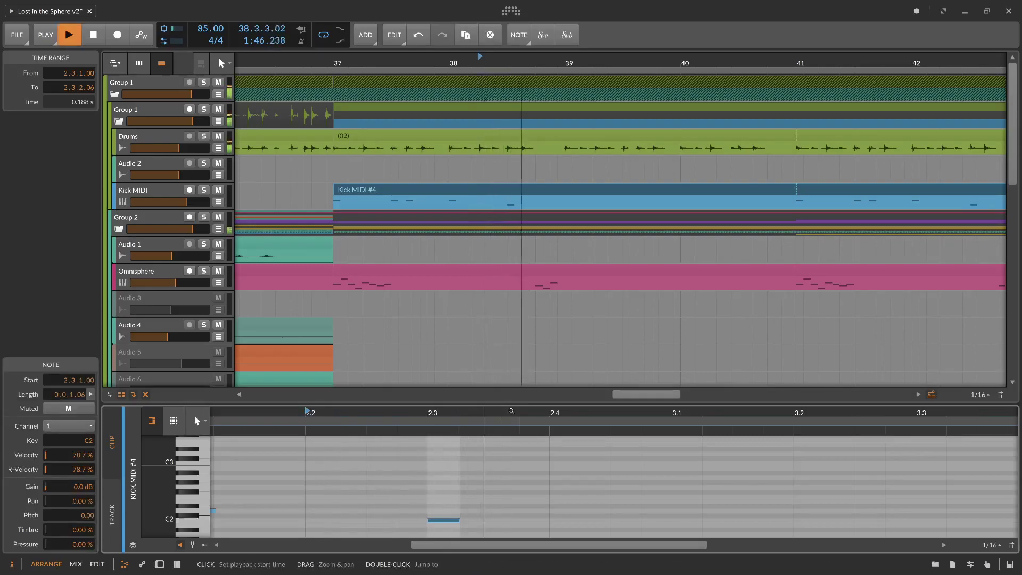
# Step: Add another C2 kick note, move it to 3.1.1 and listen to the pattern
pyautogui.moveTo(511, 411); pyautogui.dragTo(447, 373)
pyautogui.press('space')
pyautogui.click(474, 519)
pyautogui.press('space')
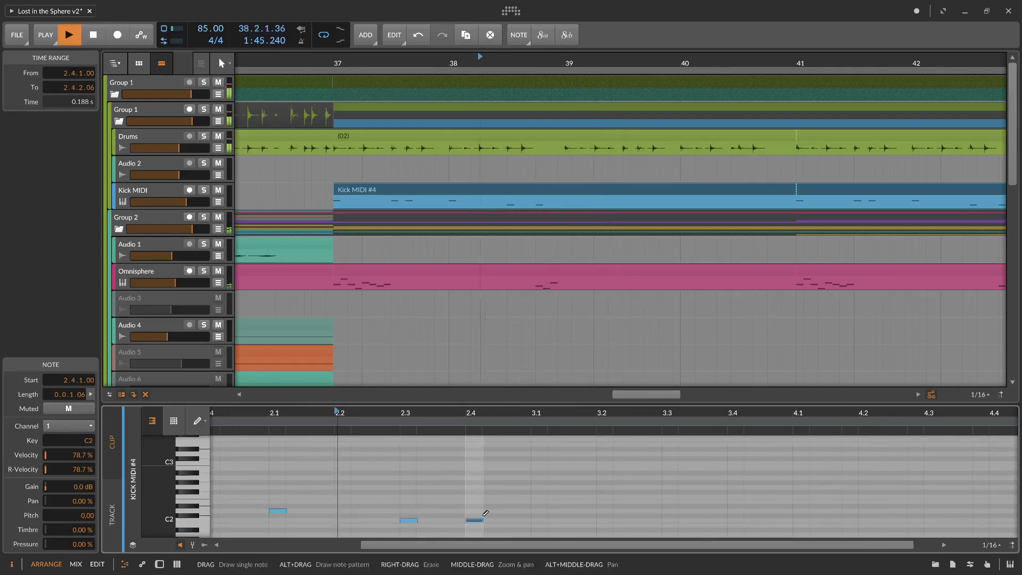
pyautogui.press('1')
pyautogui.press('space')
pyautogui.click(476, 520)
pyautogui.moveTo(476, 520); pyautogui.dragTo(542, 519)
pyautogui.press('space')
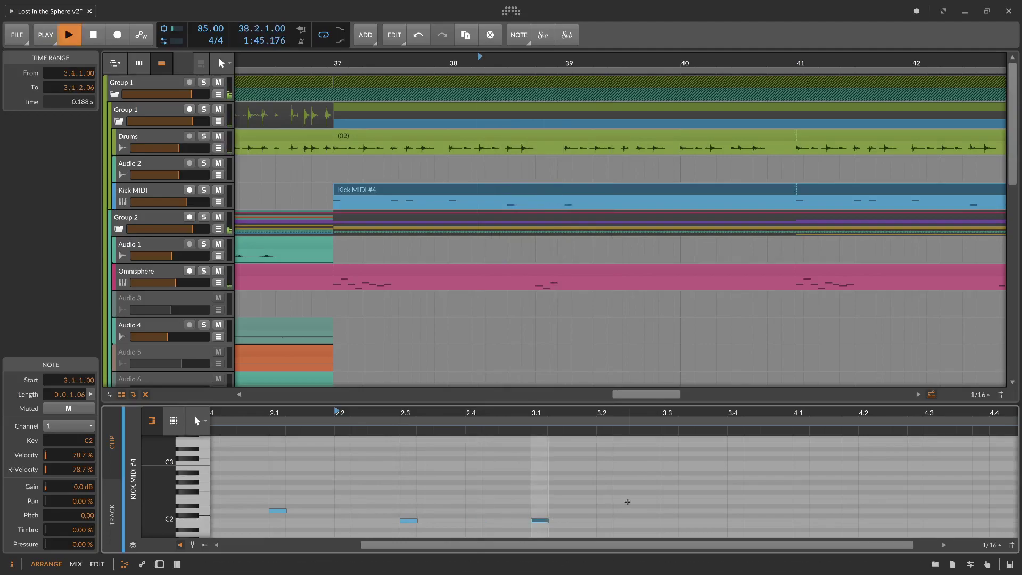
pyautogui.click(628, 502)
pyautogui.press('space')
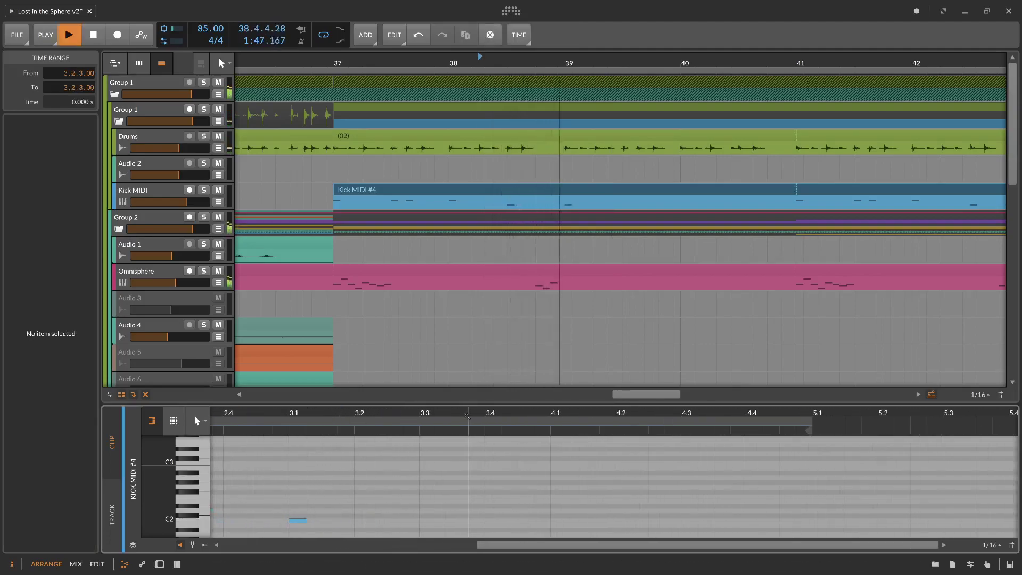
pyautogui.press('space')
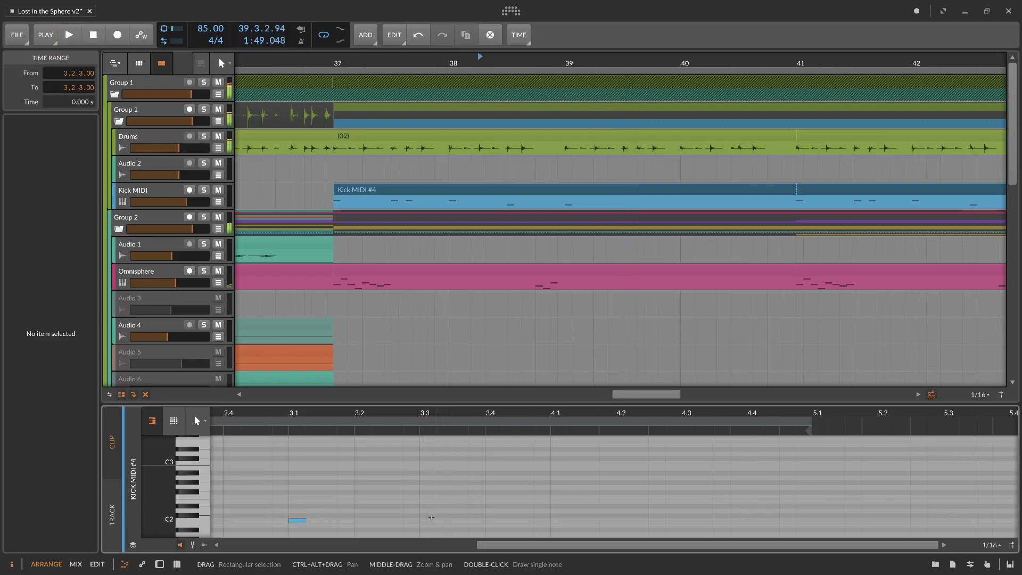
# Step: Add C2 kick notes at 3.3.1 and 3.3.3 and play the pattern
pyautogui.press('2')
pyautogui.click(428, 521)
pyautogui.click(461, 521)
pyautogui.press('space')
pyautogui.press('1')
pyautogui.scroll(-2, 462, 517)
pyautogui.click(606, 459)
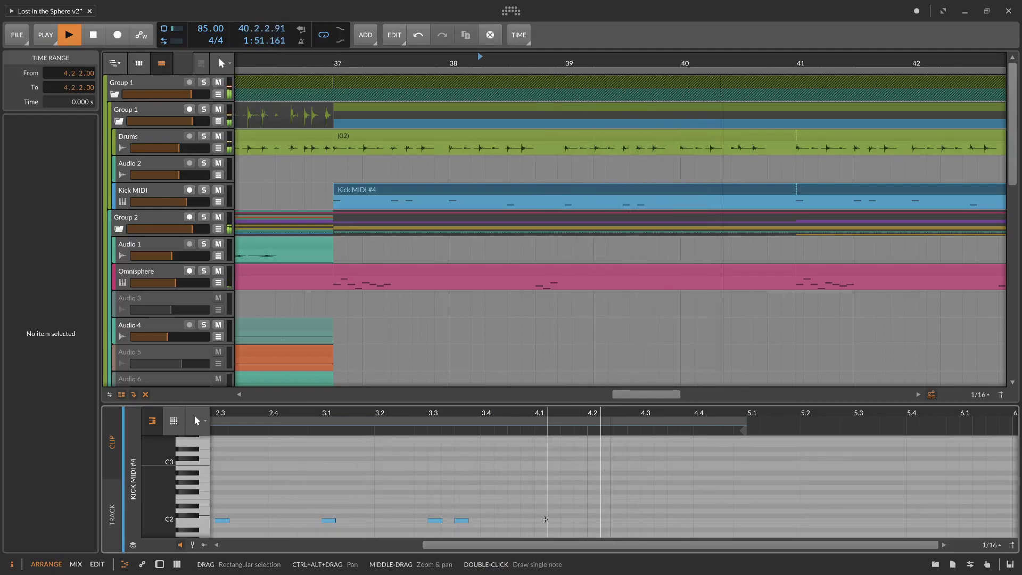
# Step: Add a C2 kick note at 4.1.1 and play from 4.1
pyautogui.press('space')
pyautogui.press('3')
pyautogui.click(541, 520)
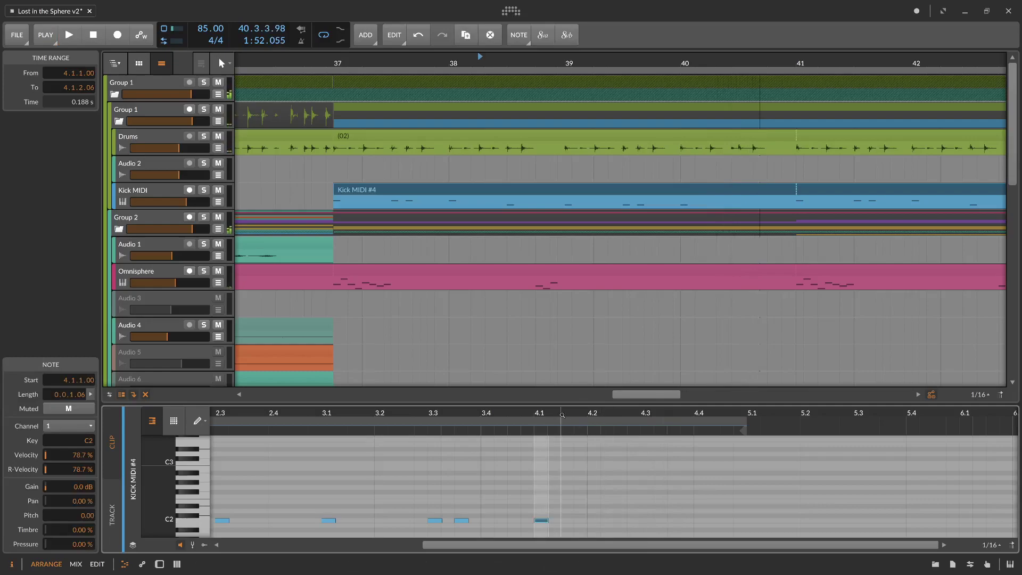
pyautogui.click(537, 420)
pyautogui.click(537, 413)
pyautogui.press('space')
# Step: Add a C2 kick note at 4.3.1 and listen to the clip's last bar
pyautogui.moveTo(670, 413)
pyautogui.mouseDown()
pyautogui.moveTo(630, 427)
pyautogui.moveTo(639, 410)
pyautogui.mouseUp()
pyautogui.press('space')
pyautogui.click(595, 520)
pyautogui.press('1')
pyautogui.press('space')
pyautogui.press('space')
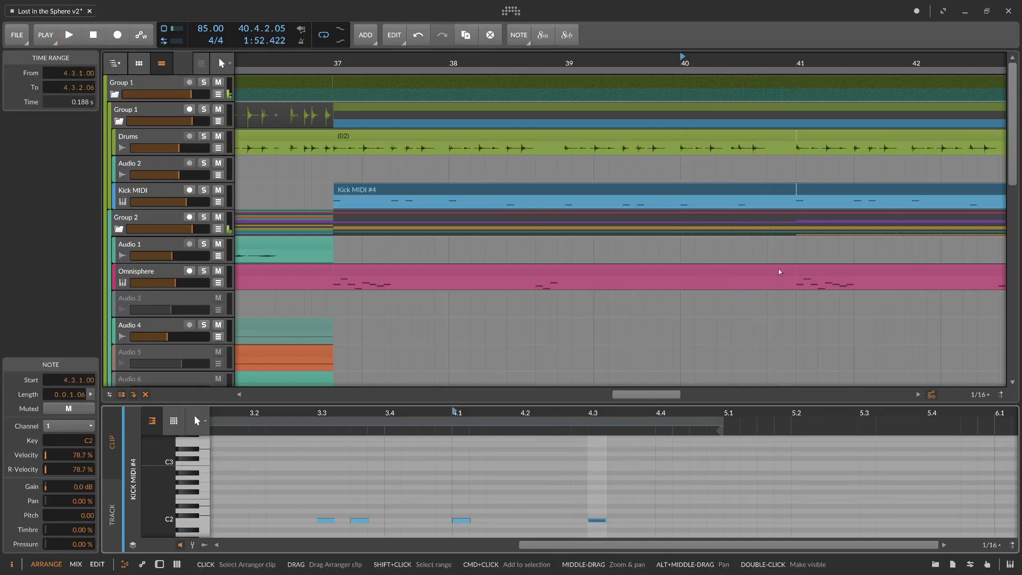
# Step: Solo the record-armed purple Omnisphere track and open its Omnisphere plug-in window
pyautogui.scroll(-10, 482, 292)
pyautogui.scroll(3, 481, 292)
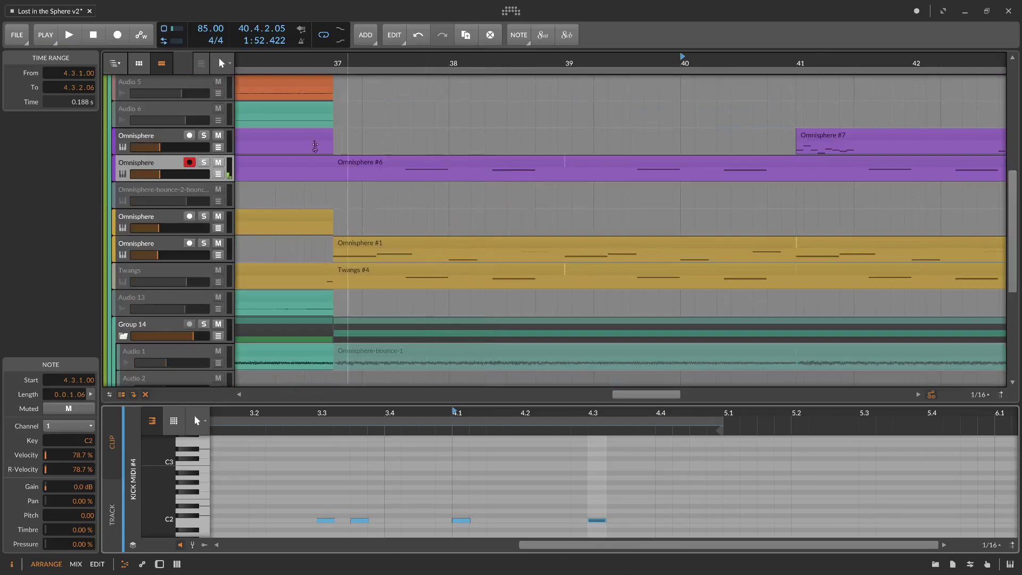
pyautogui.click(204, 163)
pyautogui.doubleClick(166, 163)
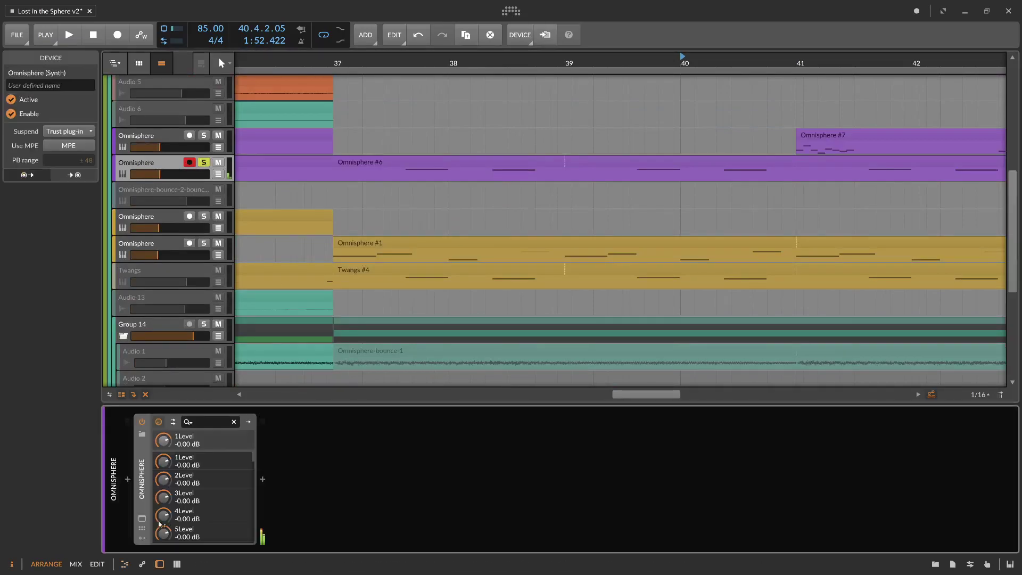
pyautogui.click(143, 520)
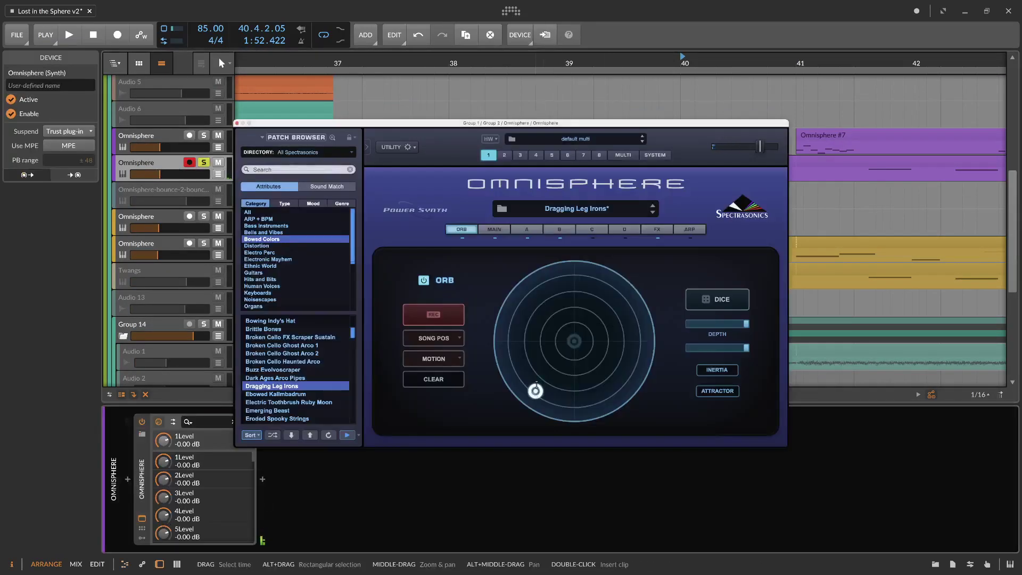
# Step: Play from bar 40 and move the Orb puck to the inner upper-right area of the circle
pyautogui.press('space')
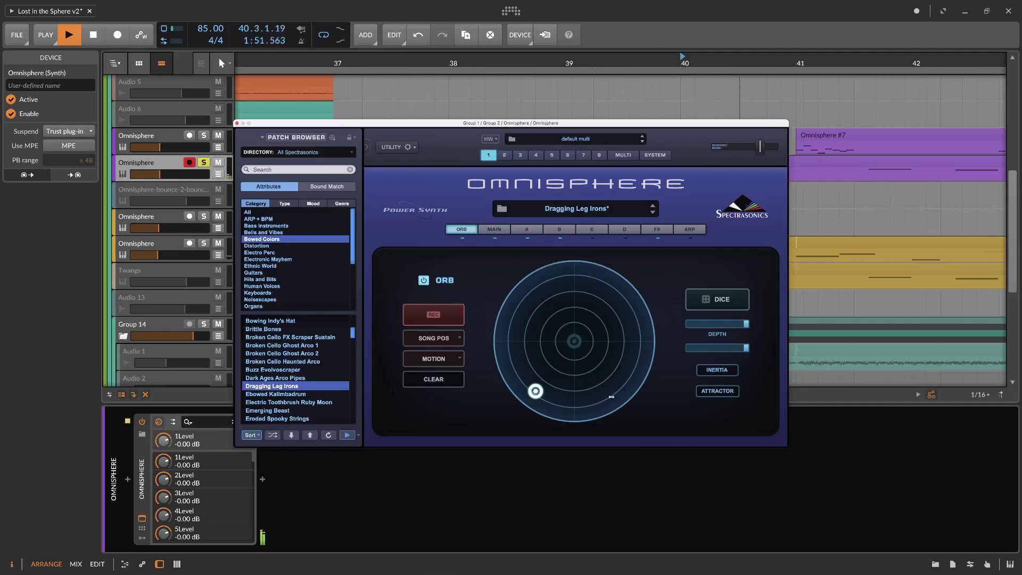
pyautogui.click(631, 390)
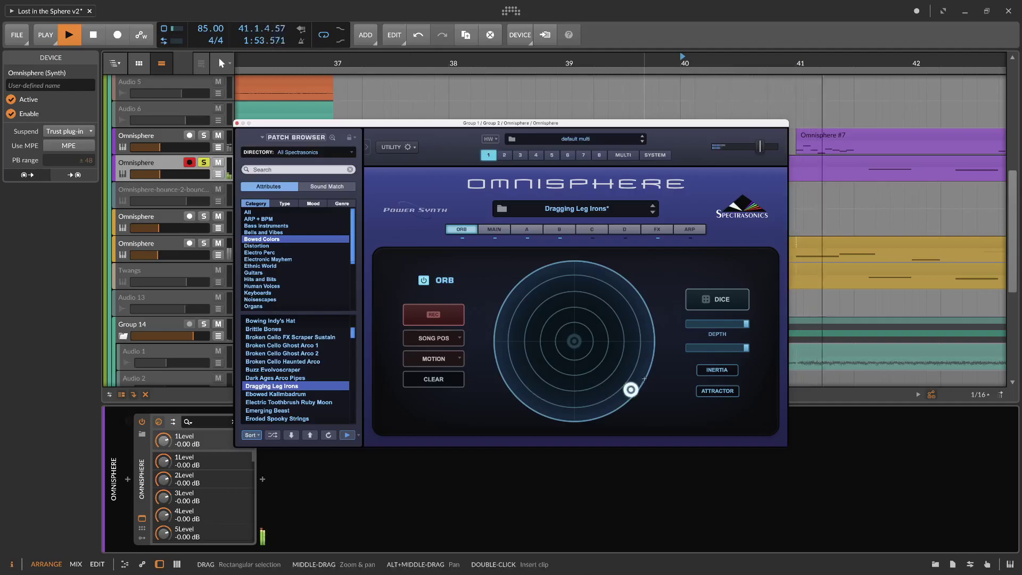
pyautogui.moveTo(631, 389); pyautogui.dragTo(605, 311)
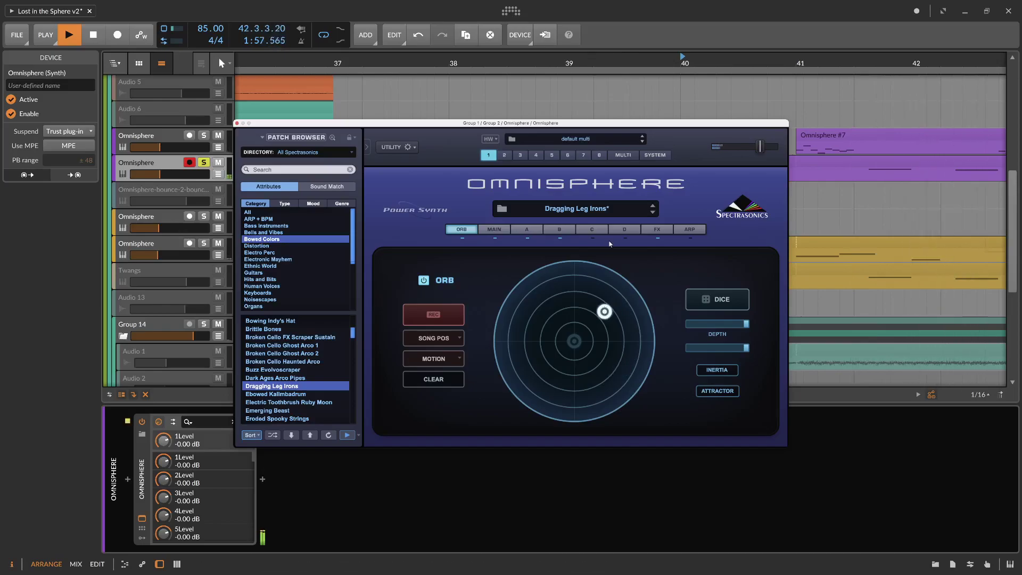
# Step: Check the layer effects racks of Dragging Leg Irons and lower the EZ-Verb Time on layer D during playback
pyautogui.click(657, 229)
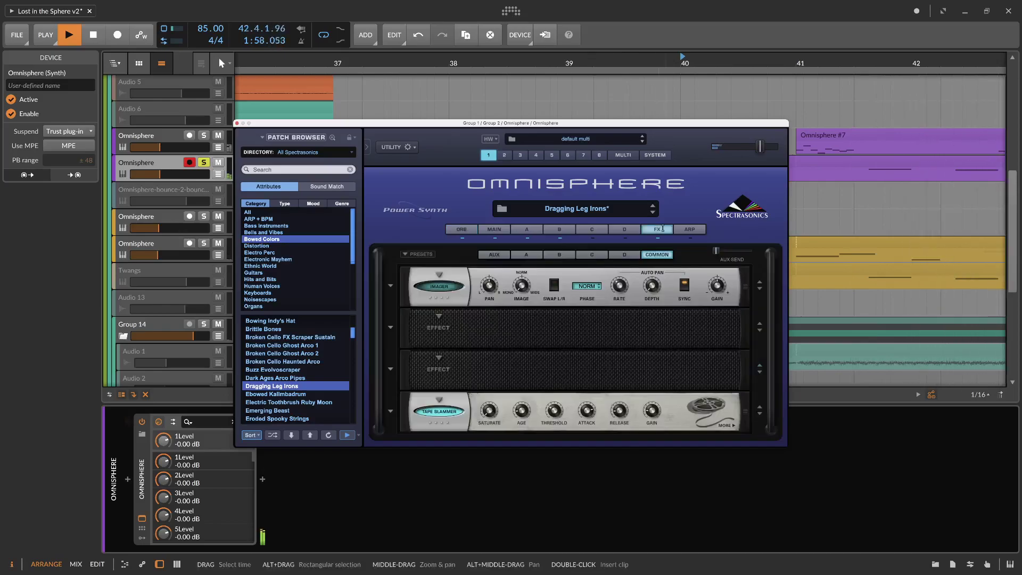
pyautogui.click(527, 229)
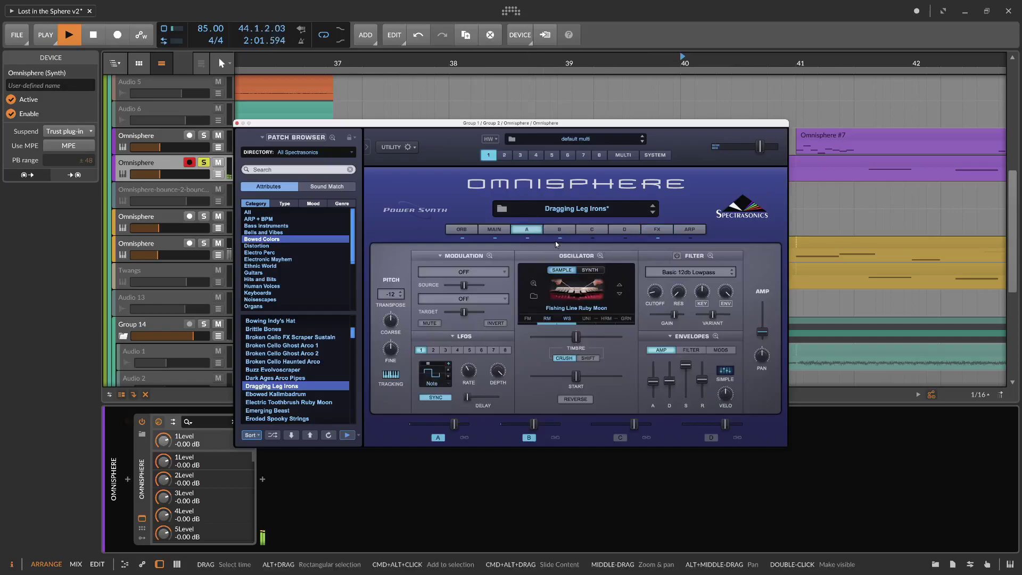
pyautogui.click(657, 229)
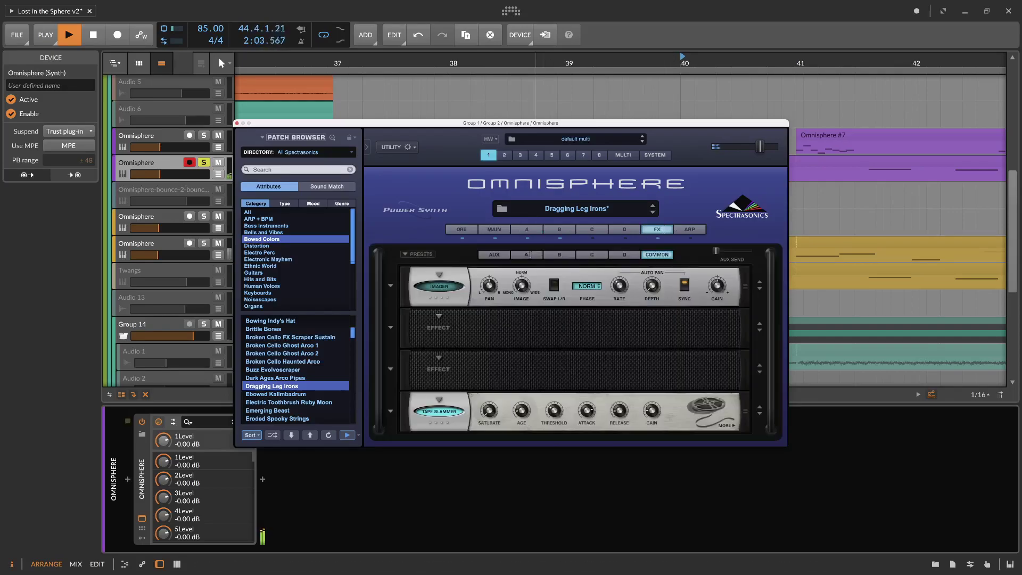
pyautogui.moveTo(432, 300); pyautogui.dragTo(432, 300)
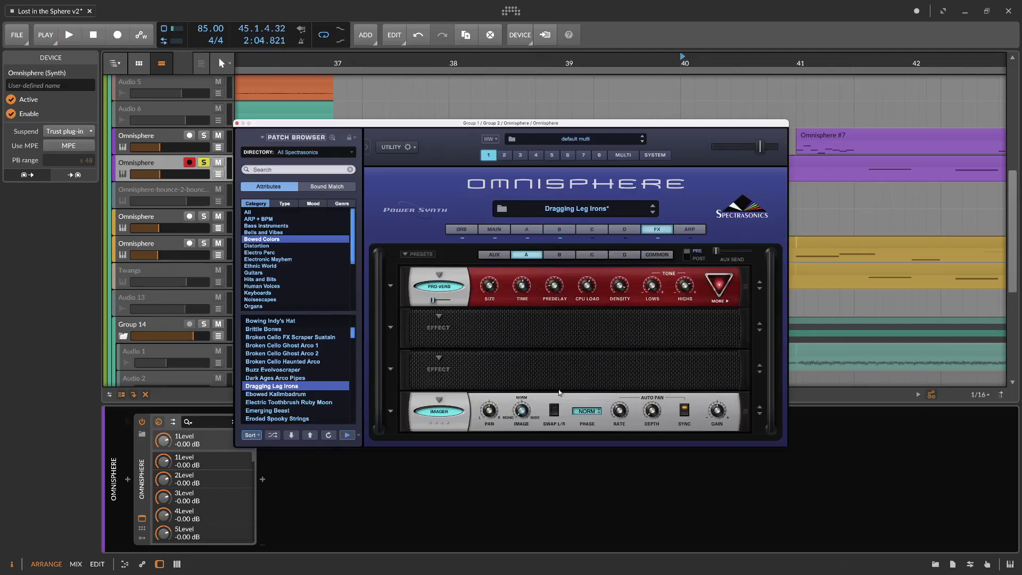
pyautogui.click(584, 255)
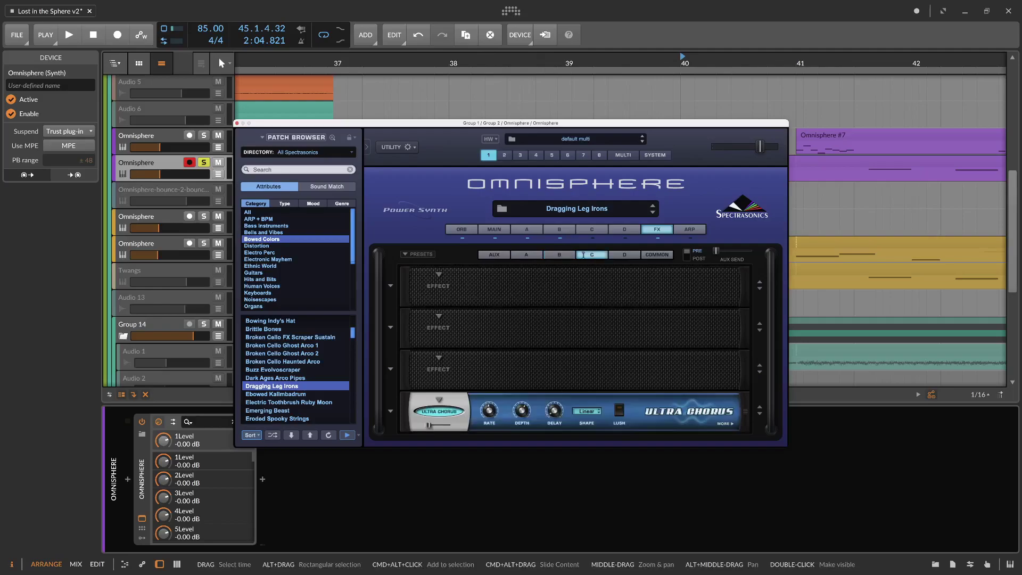
pyautogui.click(618, 256)
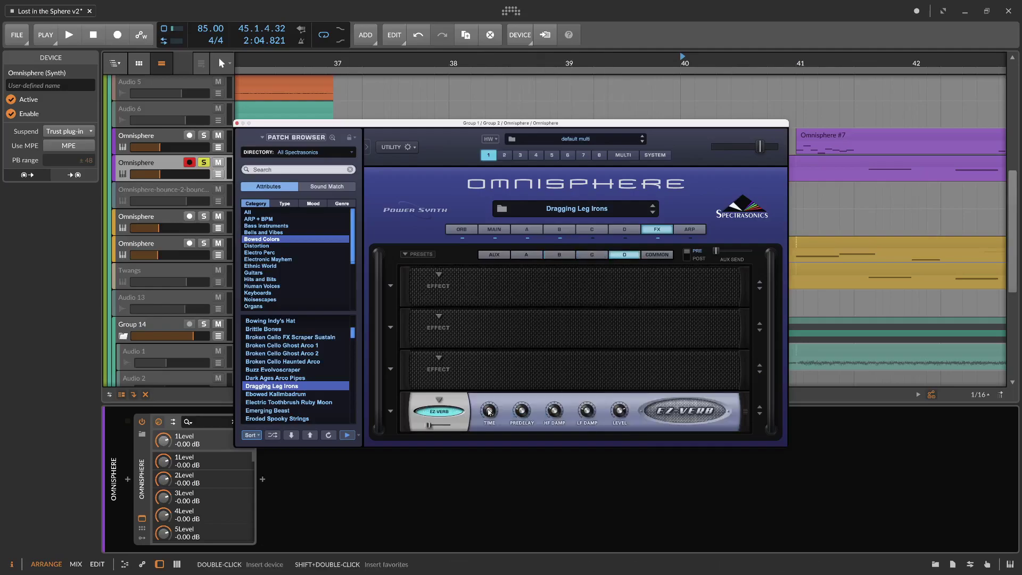
pyautogui.press('space')
pyautogui.moveTo(490, 412); pyautogui.dragTo(486, 422)
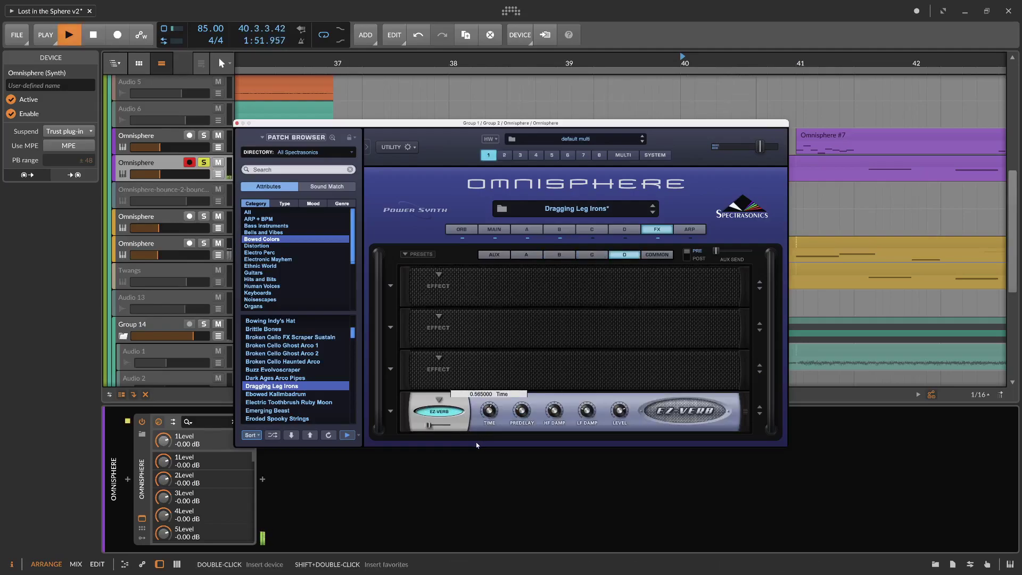
pyautogui.moveTo(490, 414); pyautogui.dragTo(487, 423)
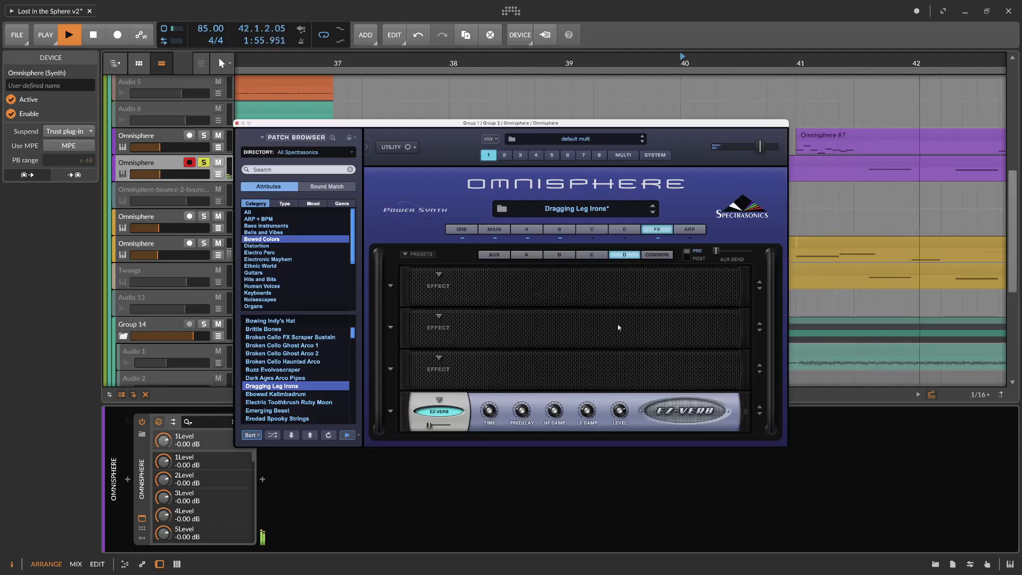
# Step: Inspect the Common and layer A effects racks of Dragging Leg Irons, playing from bar 40
pyautogui.click(659, 255)
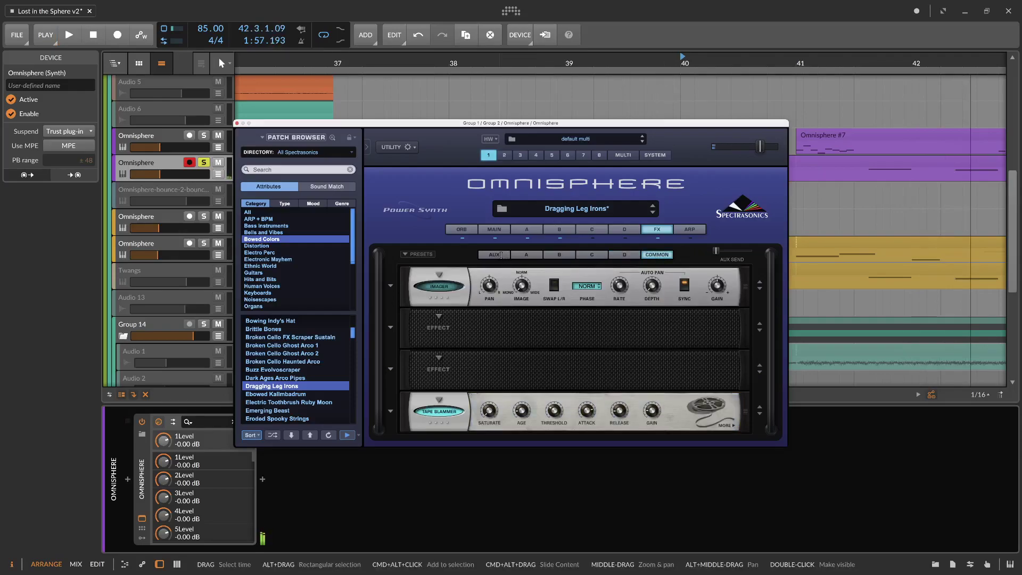
pyautogui.click(526, 255)
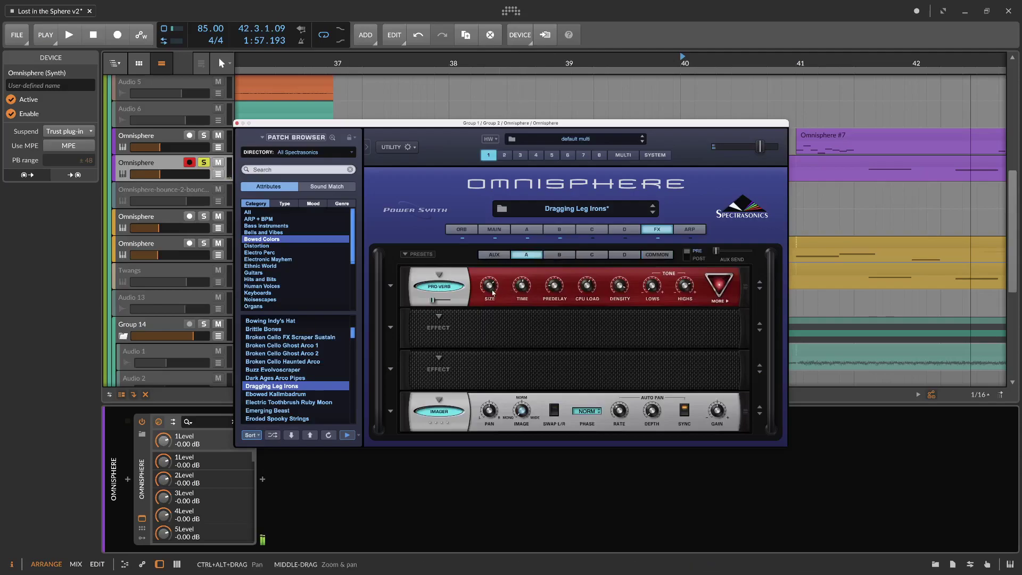
pyautogui.press('space')
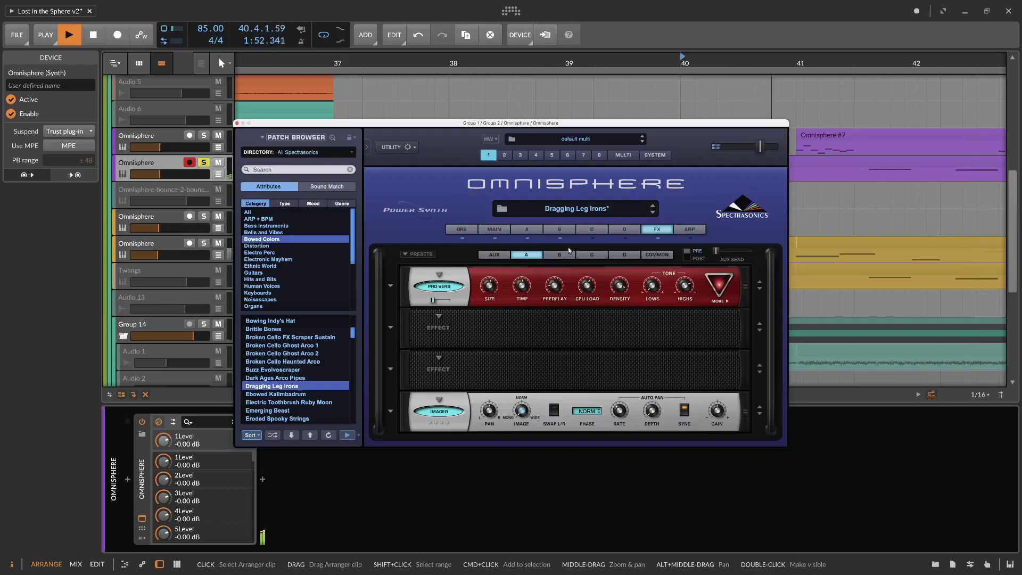
pyautogui.moveTo(621, 292)
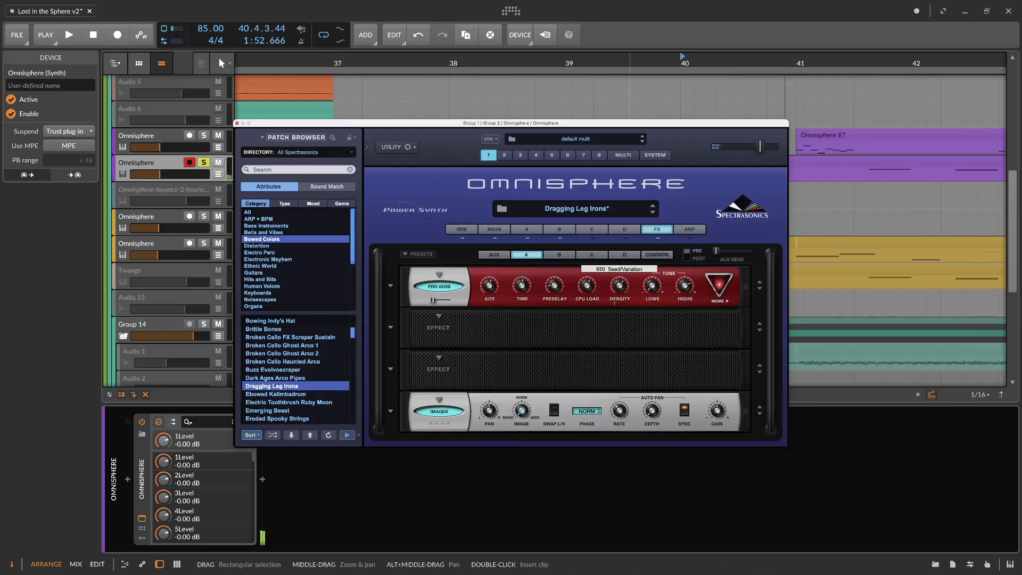
# Step: Adjust the EZ-Verb Time in the layer B effects rack while auditioning the patch from bar 40
pyautogui.click(565, 255)
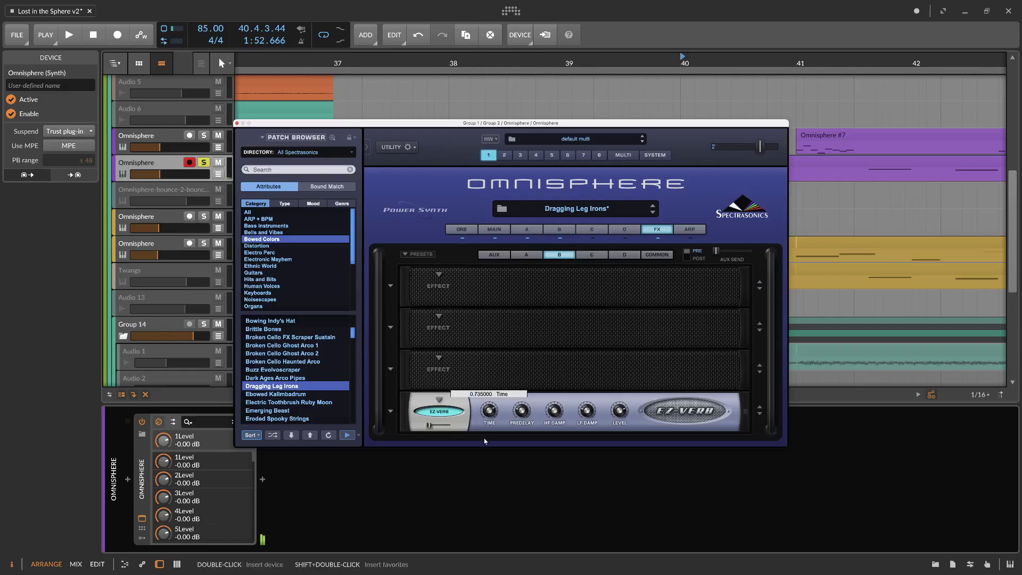
pyautogui.press('space')
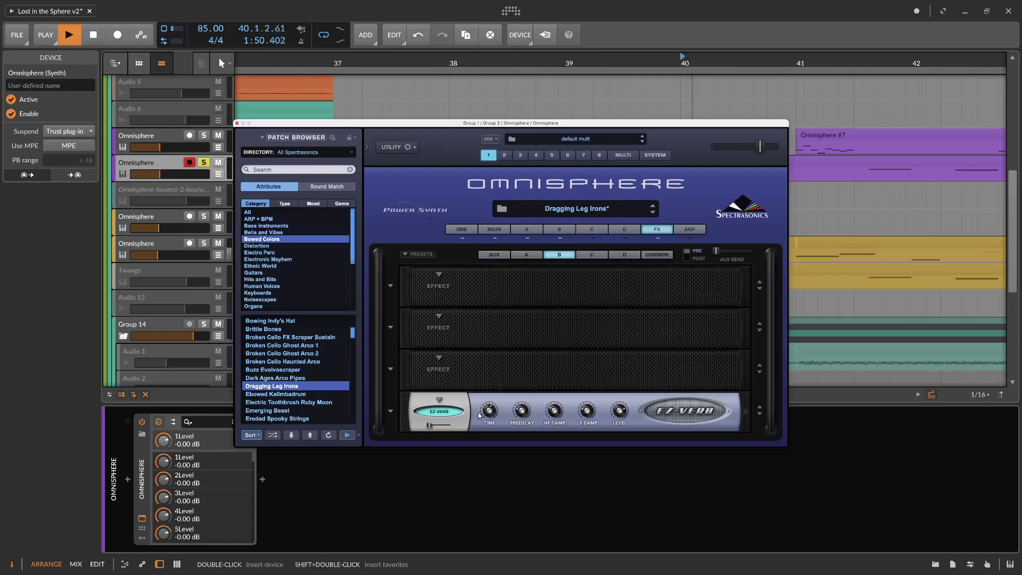
pyautogui.moveTo(494, 410)
pyautogui.press('space')
pyautogui.press('space')
pyautogui.moveTo(494, 413); pyautogui.dragTo(494, 411)
pyautogui.press('space')
# Step: Check the layer C, layer A and Common effects racks during playback from bar 40
pyautogui.click(592, 256)
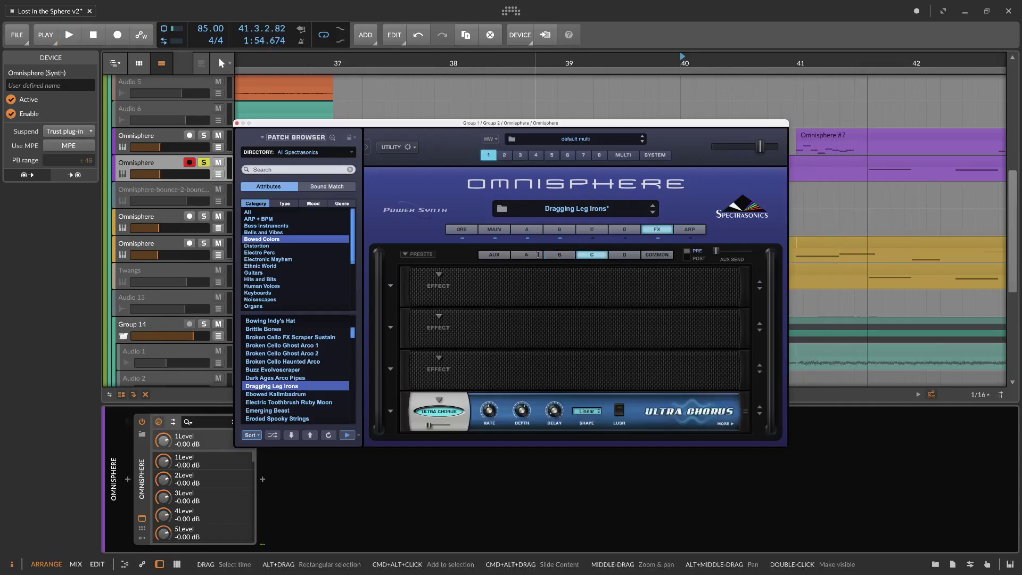
pyautogui.click(538, 255)
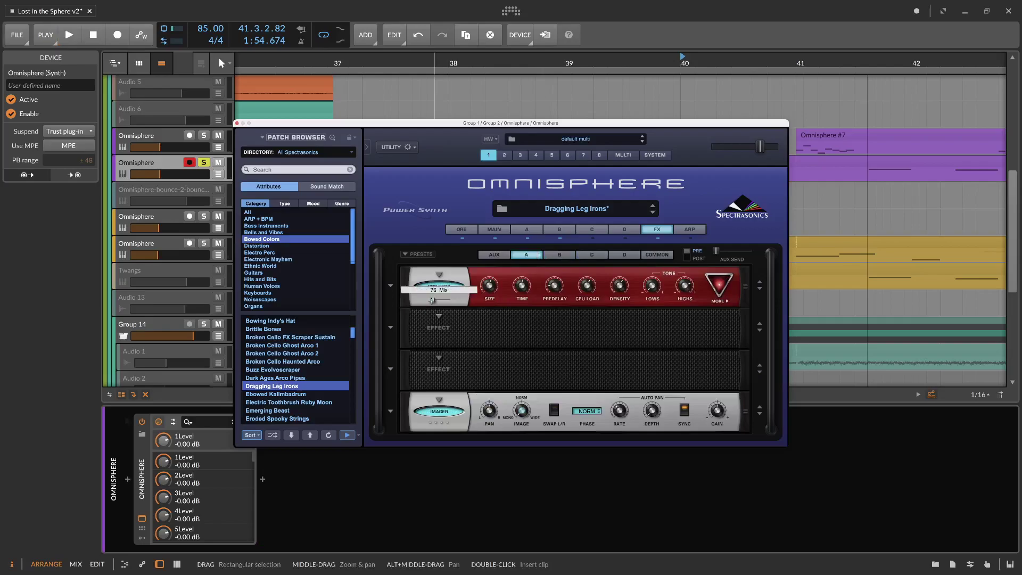
pyautogui.press('space')
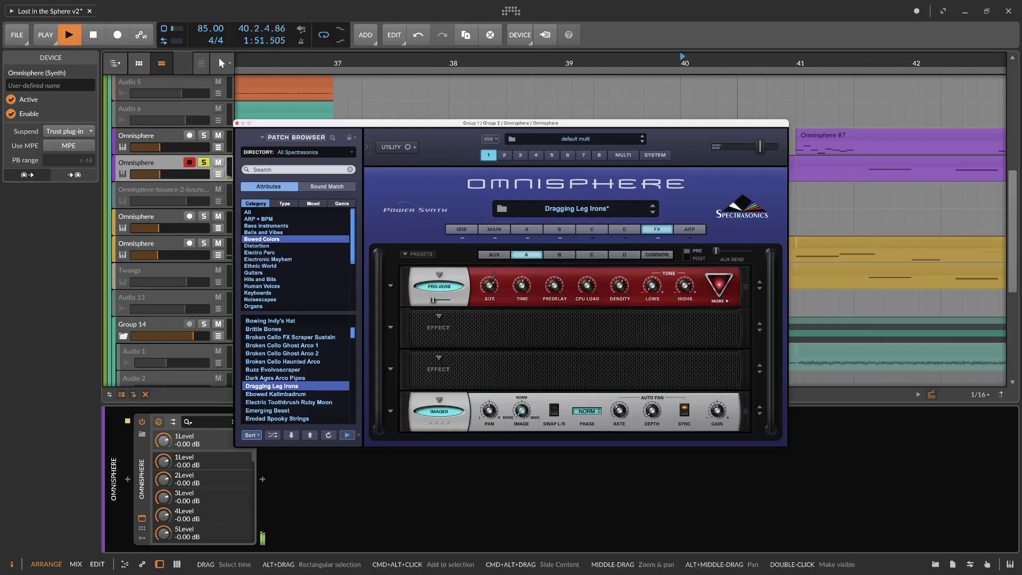
pyautogui.click(665, 253)
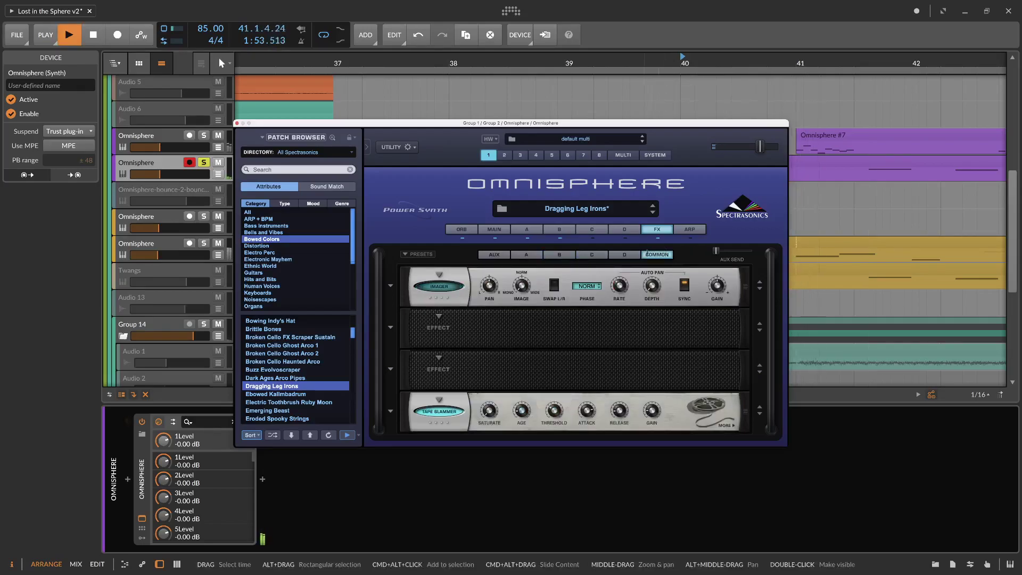
pyautogui.press('space')
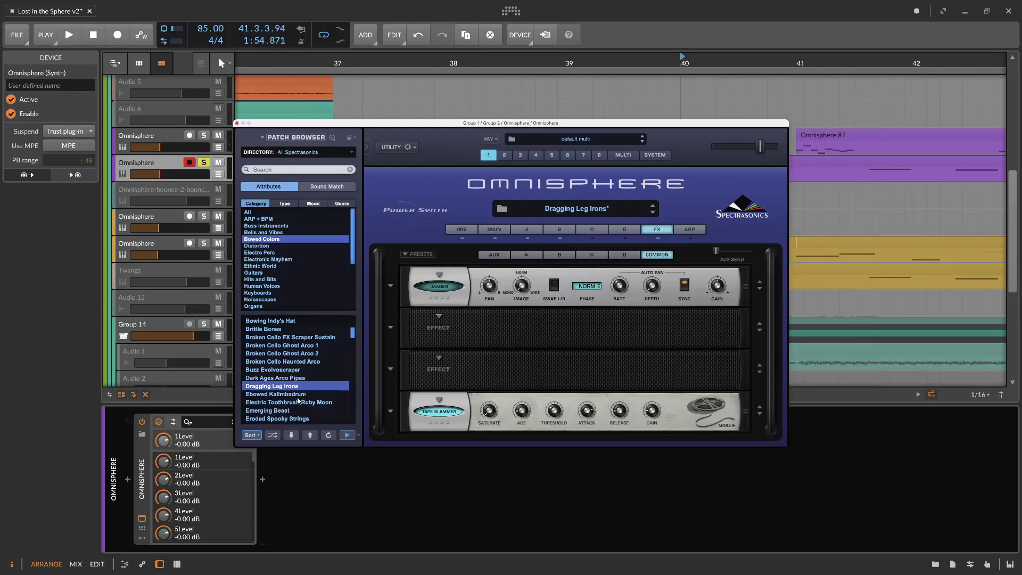
# Step: Audition the Ebowed Kalimbadrum patch, reload Dragging Leg Irons and bring up its layer A effects rack
pyautogui.click(275, 394)
pyautogui.press('space')
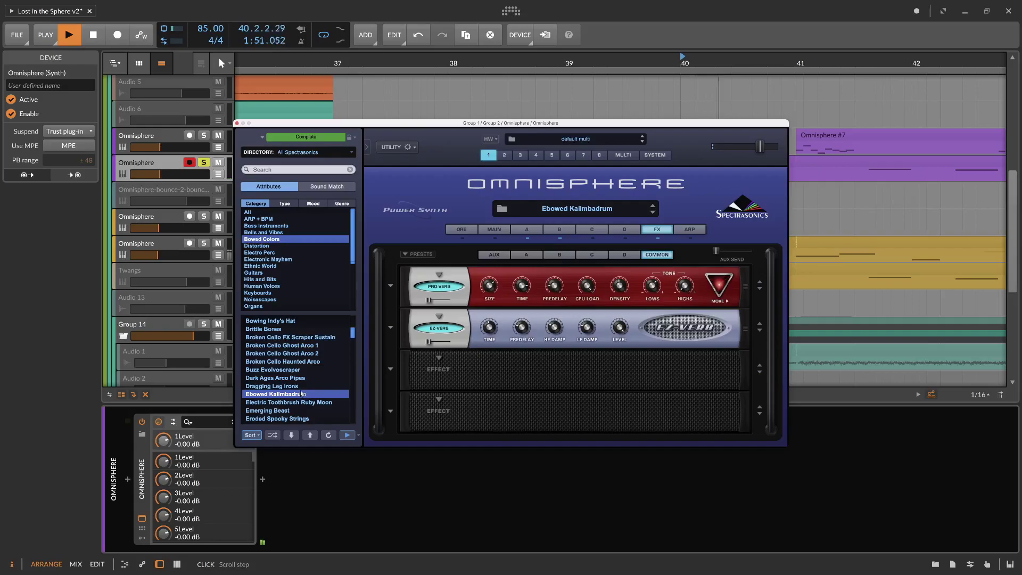
pyautogui.click(298, 386)
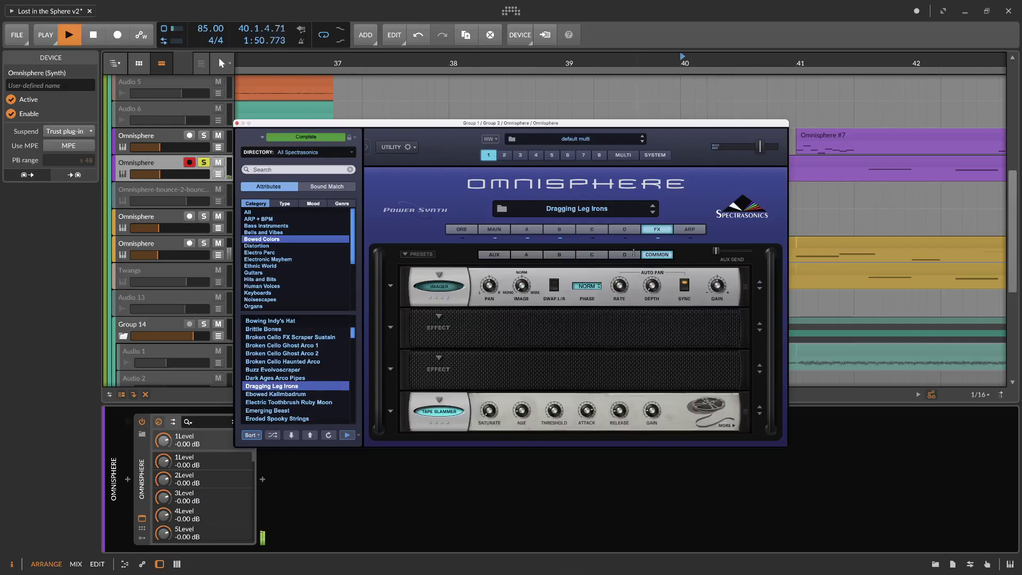
pyautogui.click(628, 254)
pyautogui.click(527, 255)
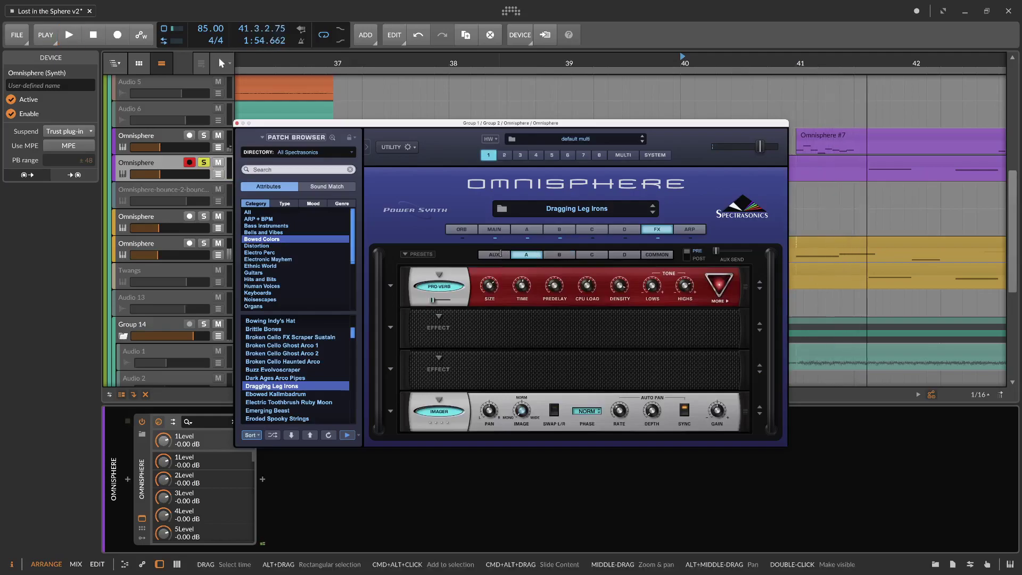
# Step: Enable the Orb with Inertia off for Dragging Leg Irons and try puck positions in the upper-right and lower-right areas during playback
pyautogui.click(474, 229)
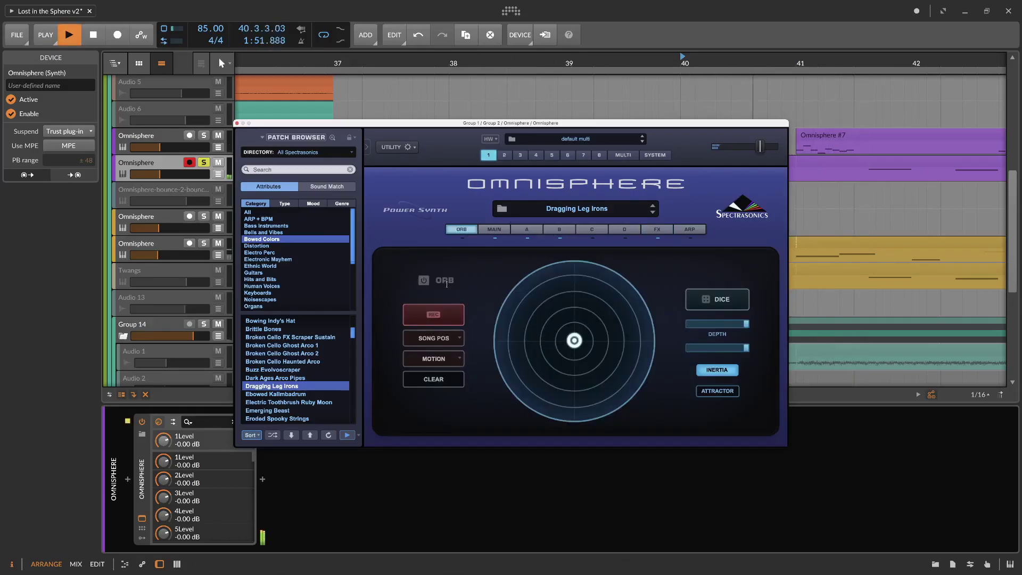
pyautogui.click(726, 367)
pyautogui.press('space')
pyautogui.click(423, 280)
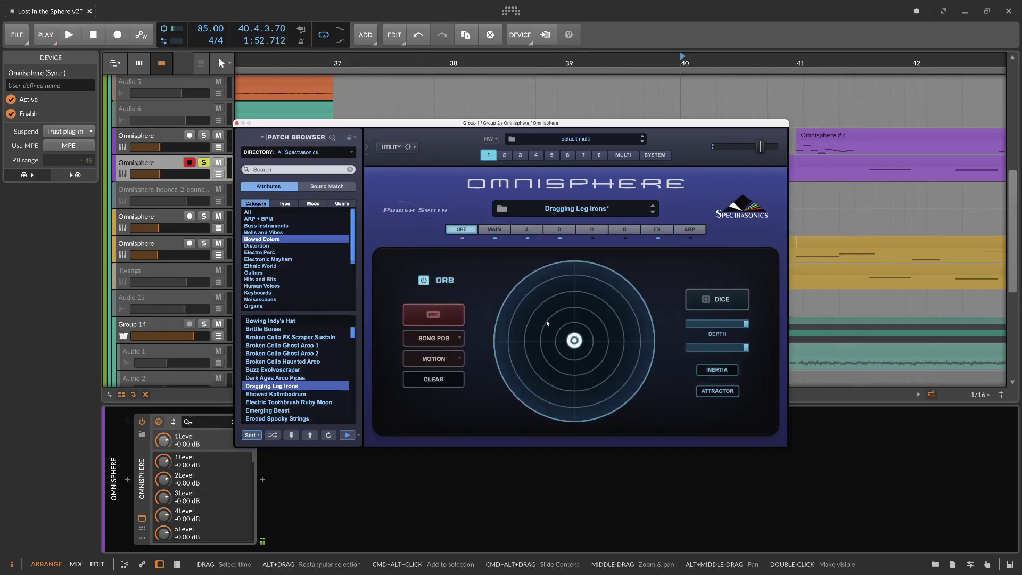
pyautogui.moveTo(574, 341); pyautogui.dragTo(592, 325)
pyautogui.press('space')
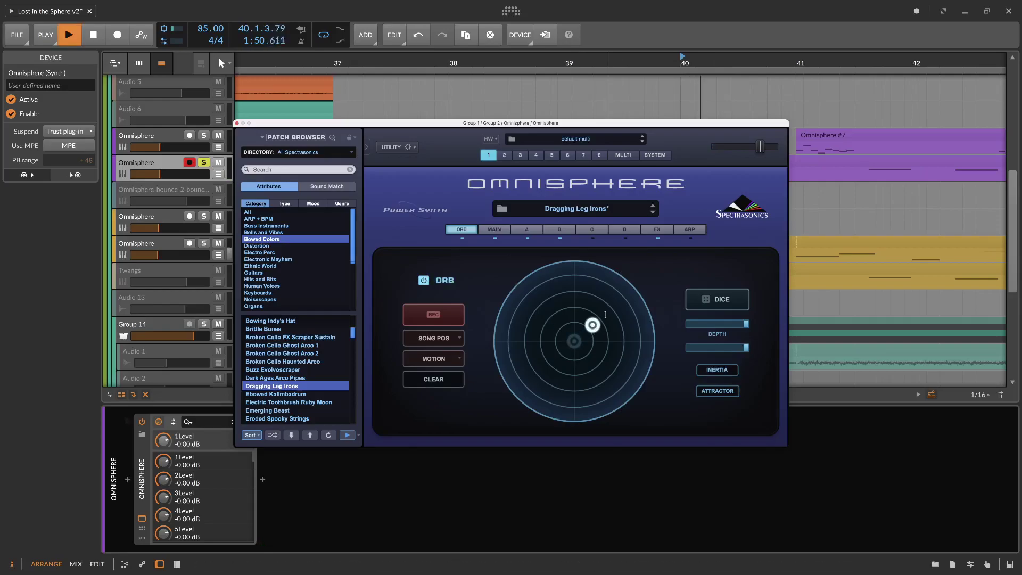
pyautogui.moveTo(594, 326); pyautogui.dragTo(618, 384)
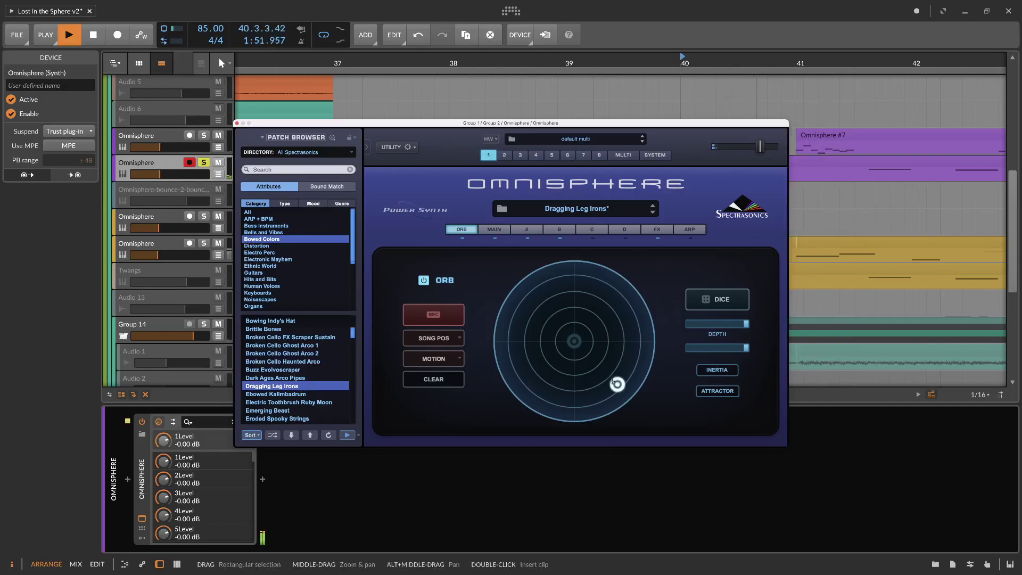
pyautogui.press('space')
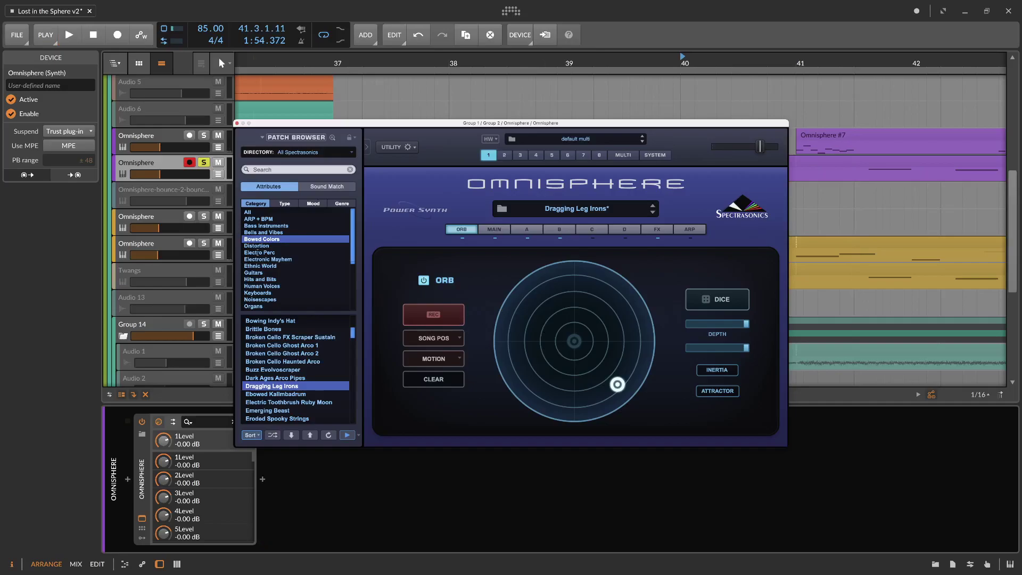
# Step: Audition Bowed Colors patches from Eroded Spooky Strings through Glass Strings Sustain Arco against playback from bar 40
pyautogui.scroll(-2, 312, 404)
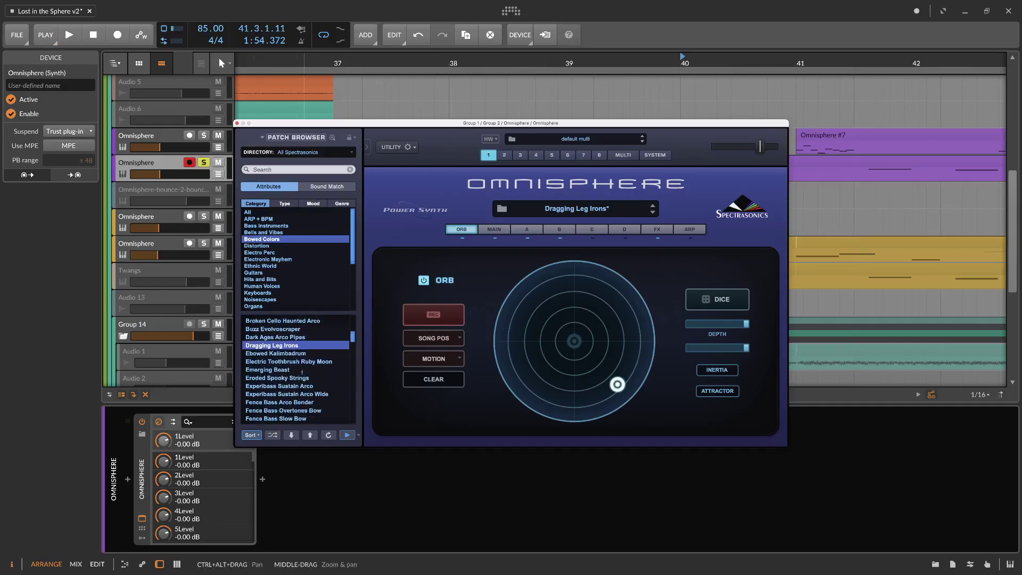
pyautogui.click(299, 378)
pyautogui.press('space')
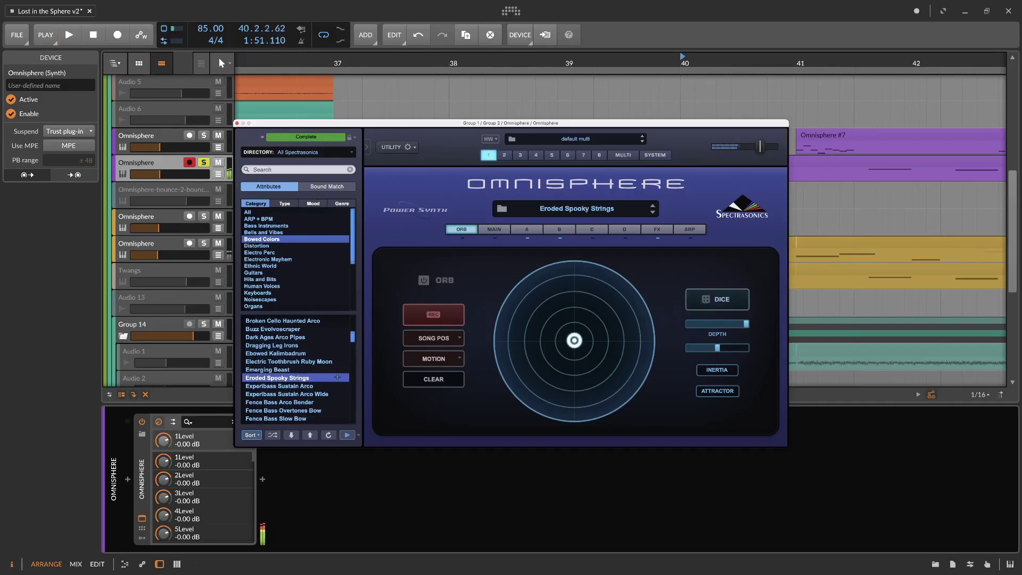
pyautogui.click(310, 402)
pyautogui.scroll(-2, 310, 401)
pyautogui.press('space')
pyautogui.click(306, 402)
pyautogui.scroll(-2, 310, 400)
pyautogui.click(308, 392)
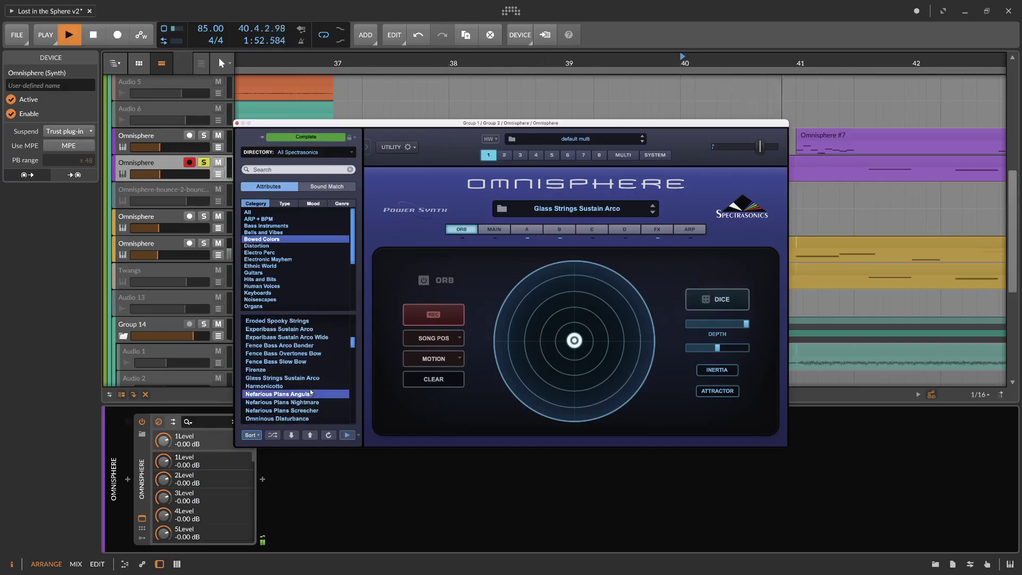
# Step: Continue auditioning Bowed Colors patches from Harmonicotto through Spirits of the Railway during playback
pyautogui.scroll(-2, 309, 396)
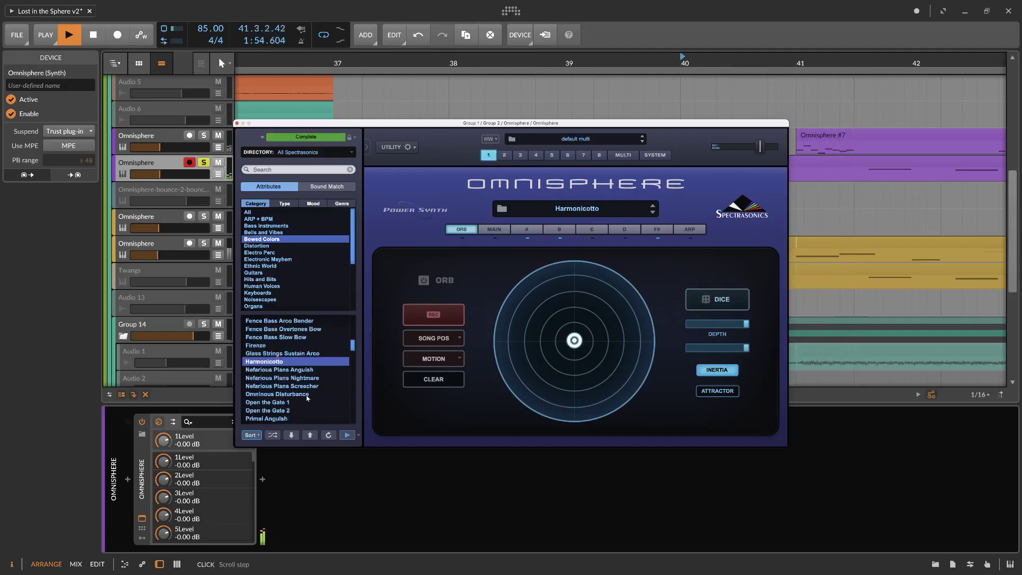
pyautogui.click(309, 396)
pyautogui.scroll(-2, 305, 387)
pyautogui.click(300, 378)
pyautogui.scroll(-2, 300, 378)
pyautogui.click(302, 386)
pyautogui.scroll(-2, 304, 379)
pyautogui.click(305, 377)
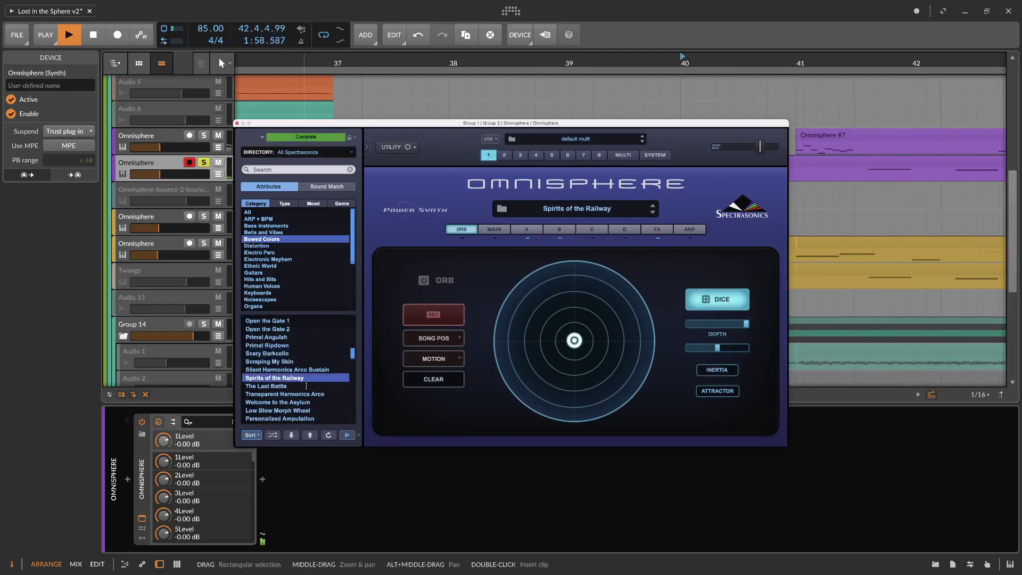
# Step: Load the Bowed Acoustic Guitar patch from Bowed Colors and play it from bar 40
pyautogui.scroll(-3, 306, 378)
pyautogui.click(310, 378)
pyautogui.scroll(-2, 309, 378)
pyautogui.click(332, 378)
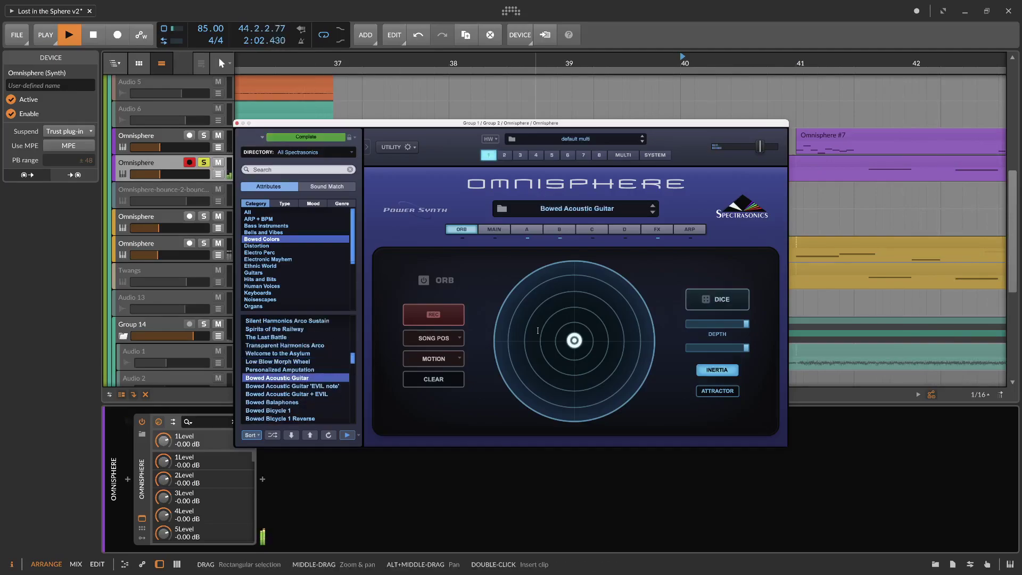
pyautogui.press('space')
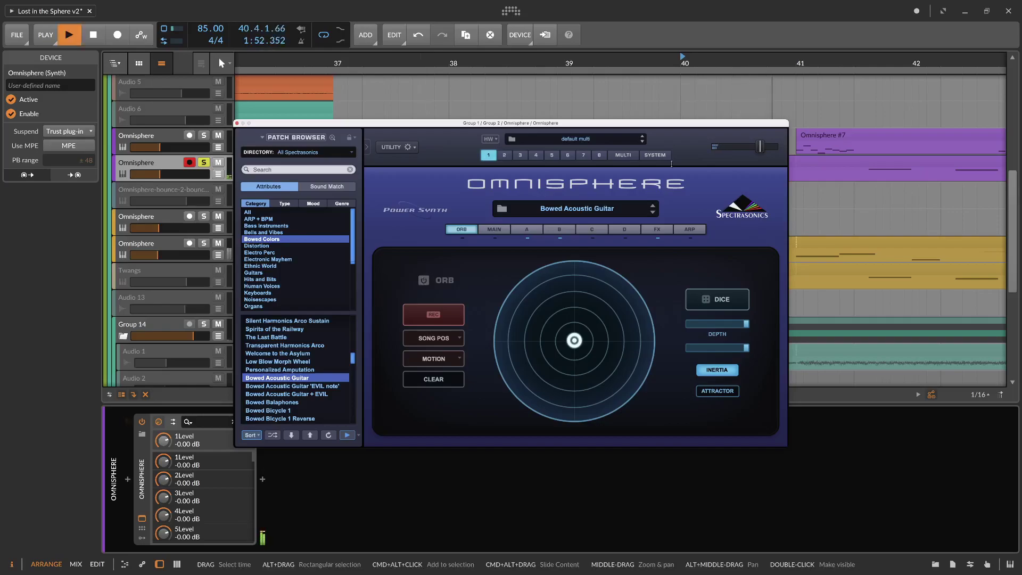
# Step: Transpose the Omnisphere #6 clip at bar 37 down one octave, moving the plug-in window clear of the clip and back
pyautogui.moveTo(591, 123); pyautogui.dragTo(589, 276)
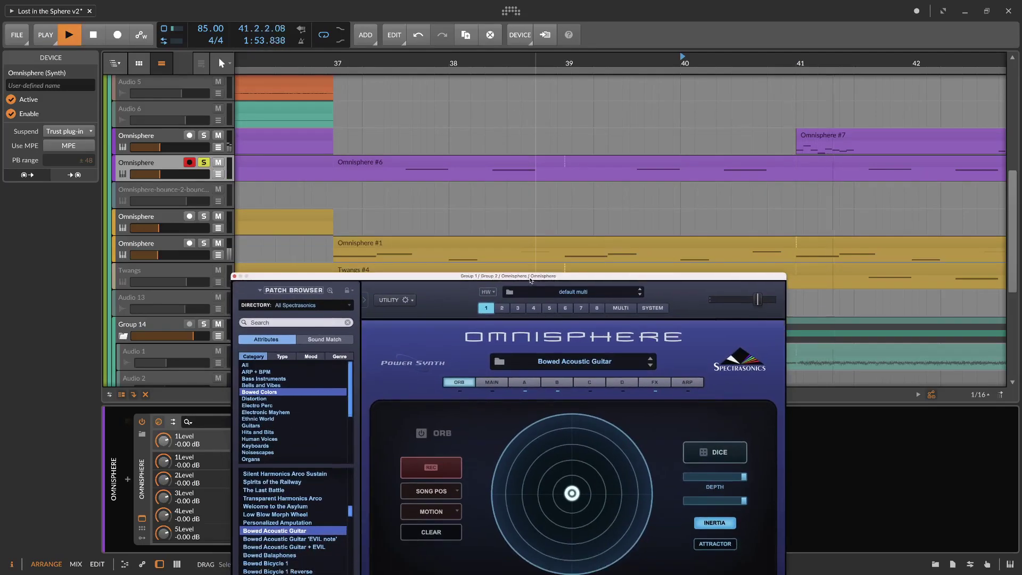
pyautogui.click(496, 109)
pyautogui.click(501, 166)
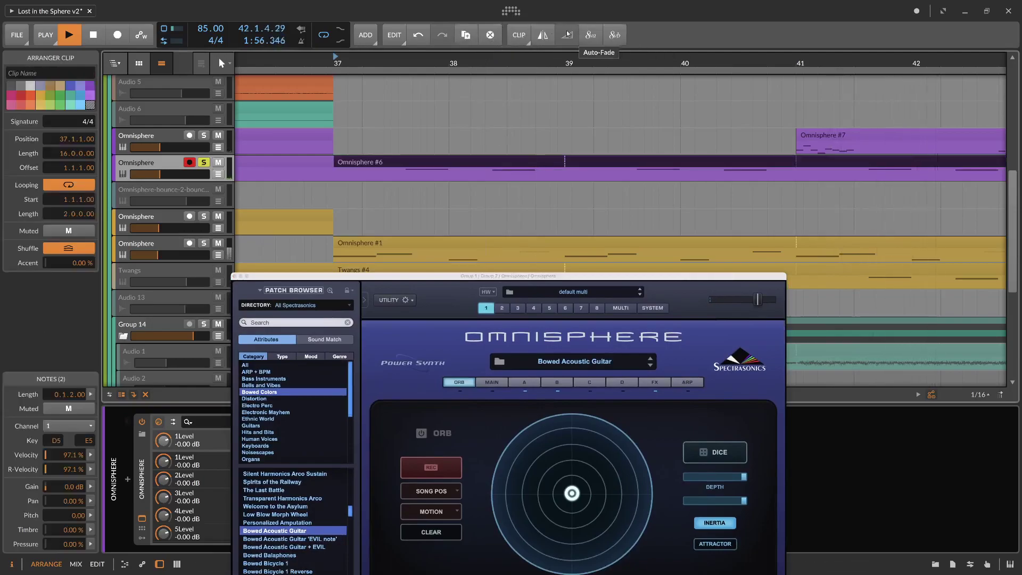
pyautogui.click(615, 36)
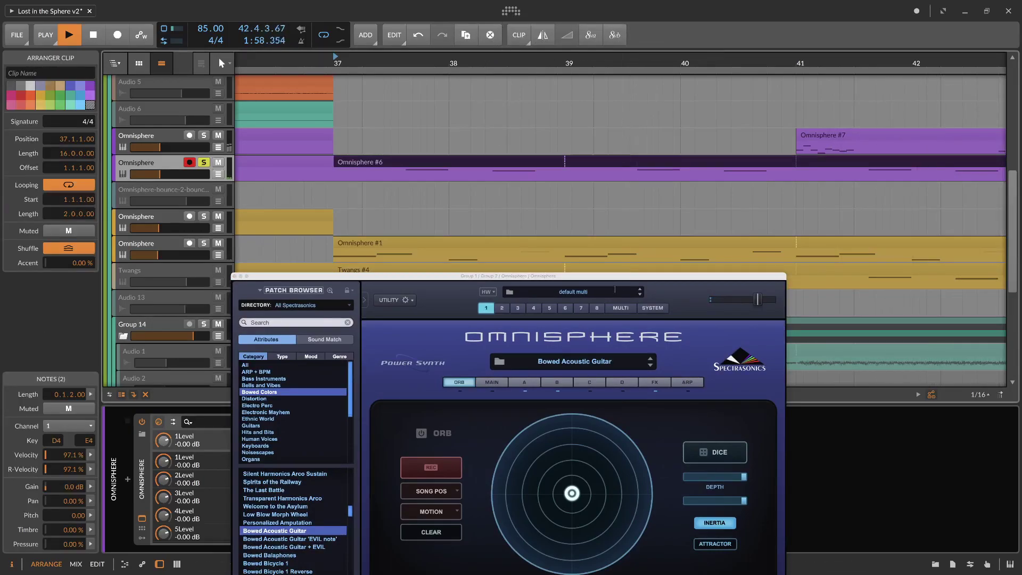
pyautogui.moveTo(604, 275); pyautogui.dragTo(610, 153)
# Step: Enable the Orb for Bowed Acoustic Guitar, turn off Inertia and move the puck to the upper-right area of the circle
pyautogui.click(729, 404)
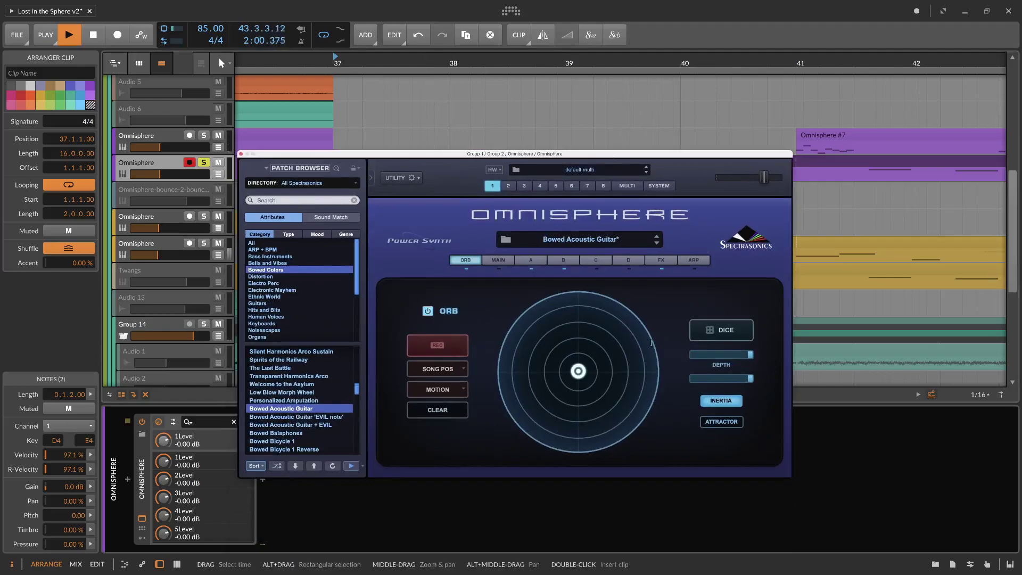
pyautogui.moveTo(578, 372); pyautogui.dragTo(557, 366)
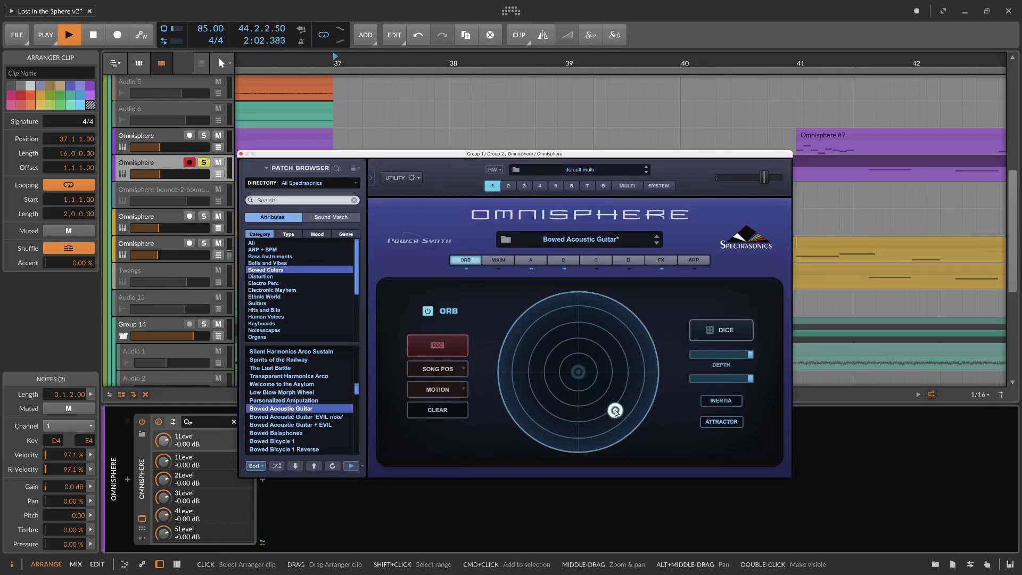
pyautogui.moveTo(610, 372); pyautogui.dragTo(610, 349)
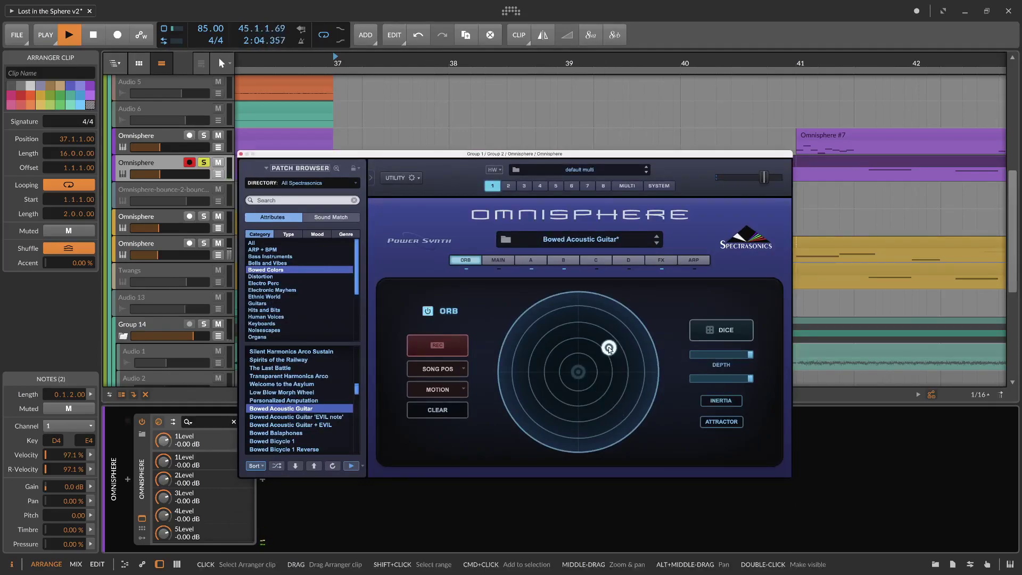
# Step: Replay from bar 37, move the Orb puck to the lower-left area of the circle, and close the Omnisphere window
pyautogui.press('space')
pyautogui.press('space')
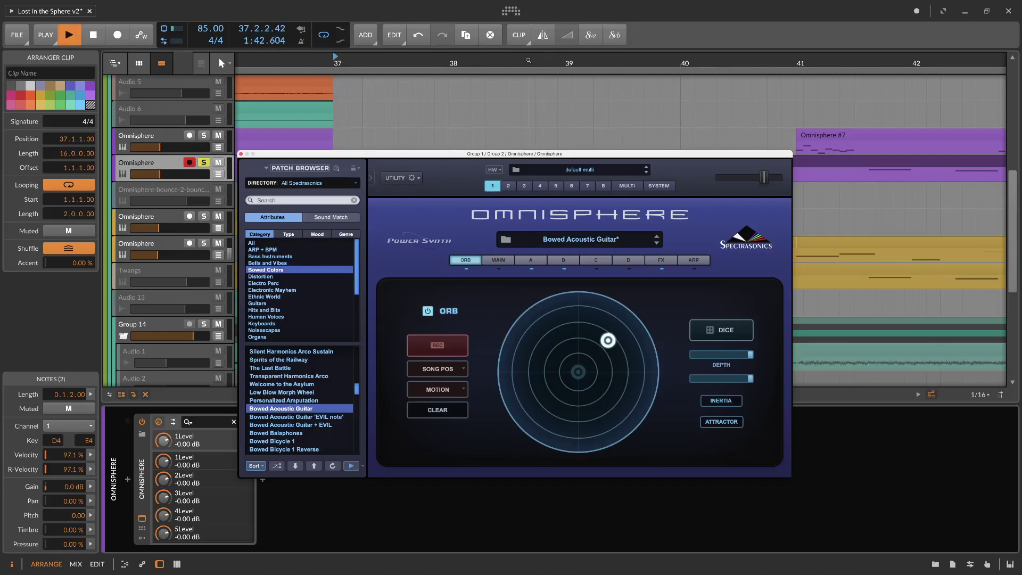
pyautogui.moveTo(557, 330); pyautogui.dragTo(550, 402)
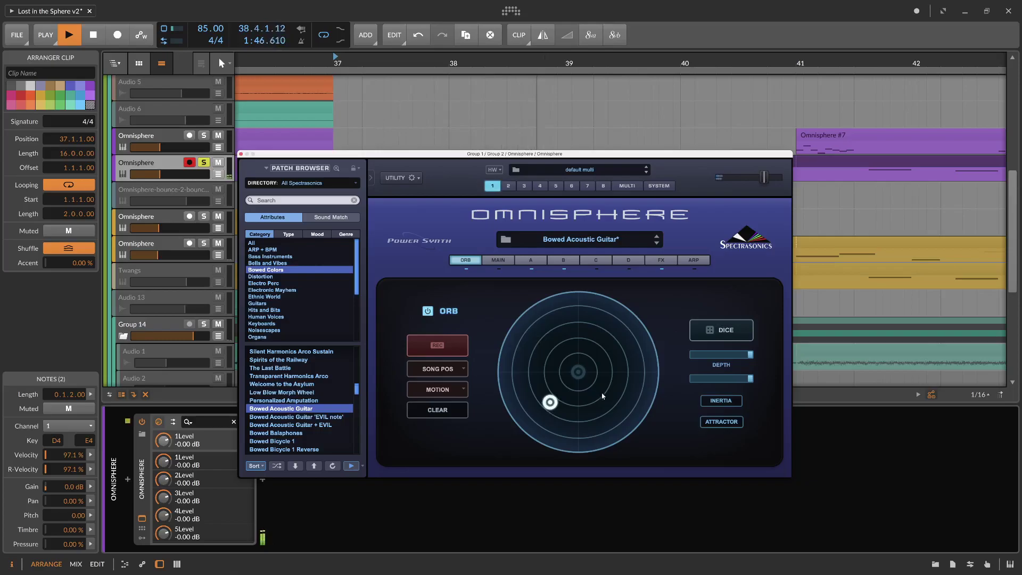
pyautogui.click(241, 154)
pyautogui.moveTo(599, 63); pyautogui.dragTo(471, 63)
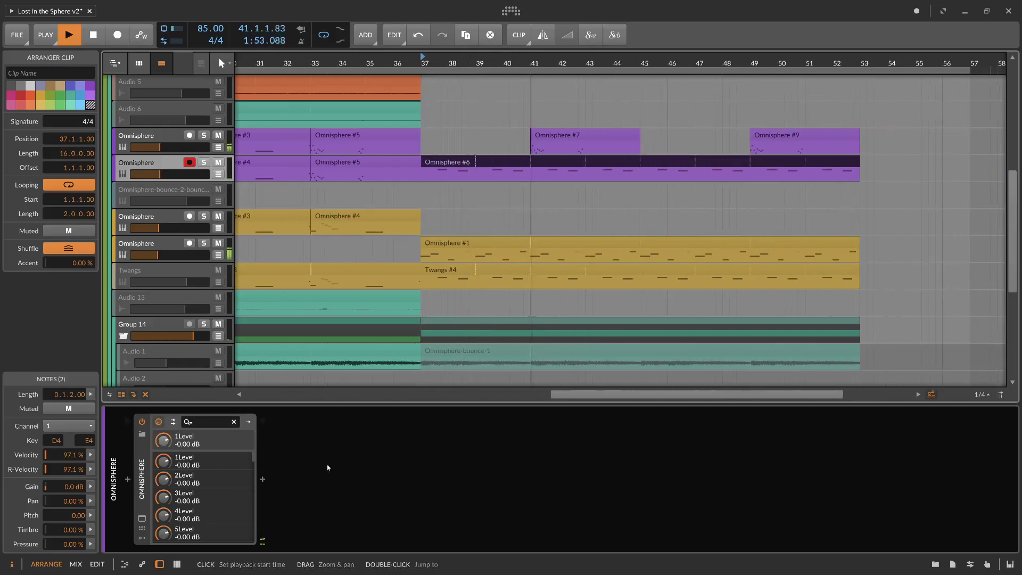
# Step: Search the devices for "dela" and insert ValhallaDelay after Omnisphere on the track with the Omnisphere #6 clip
pyautogui.doubleClick(401, 495)
pyautogui.click(738, 392)
pyautogui.doubleClick(504, 501)
pyautogui.write('dela')
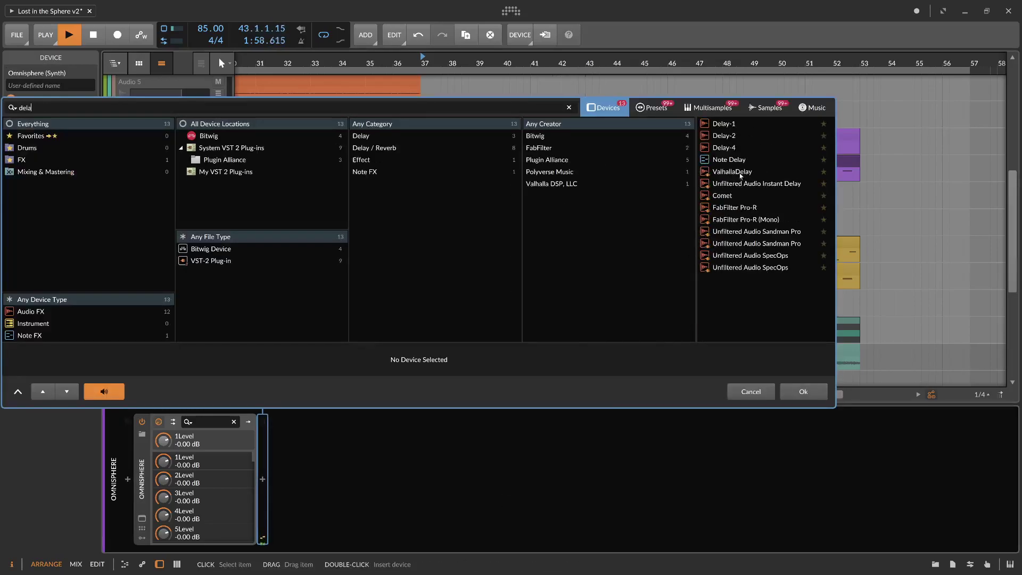
pyautogui.doubleClick(734, 171)
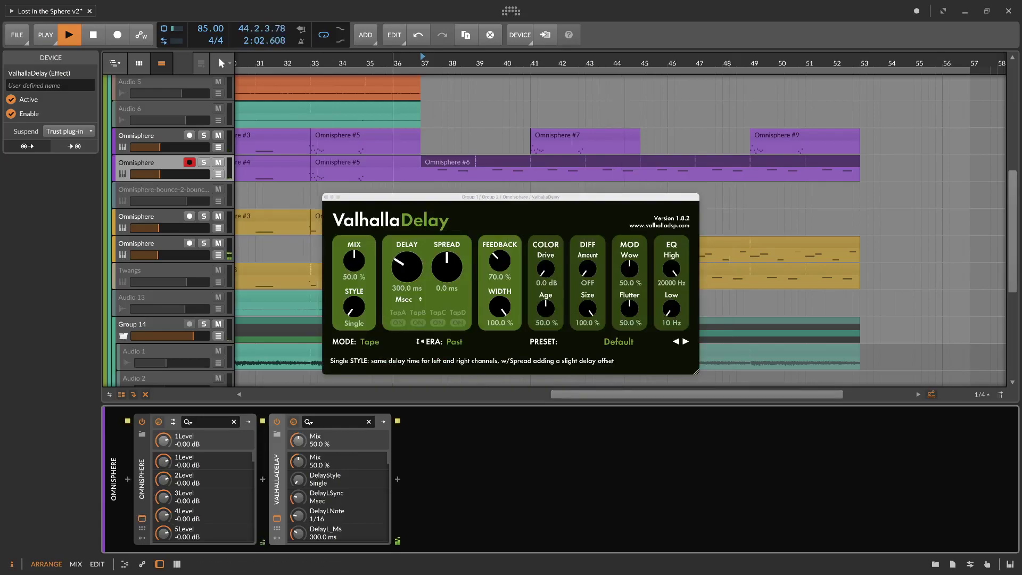
# Step: Set the ValhallaDelay Mix to 65.5 % and close the open plug-in windows
pyautogui.moveTo(576, 400); pyautogui.dragTo(573, 407)
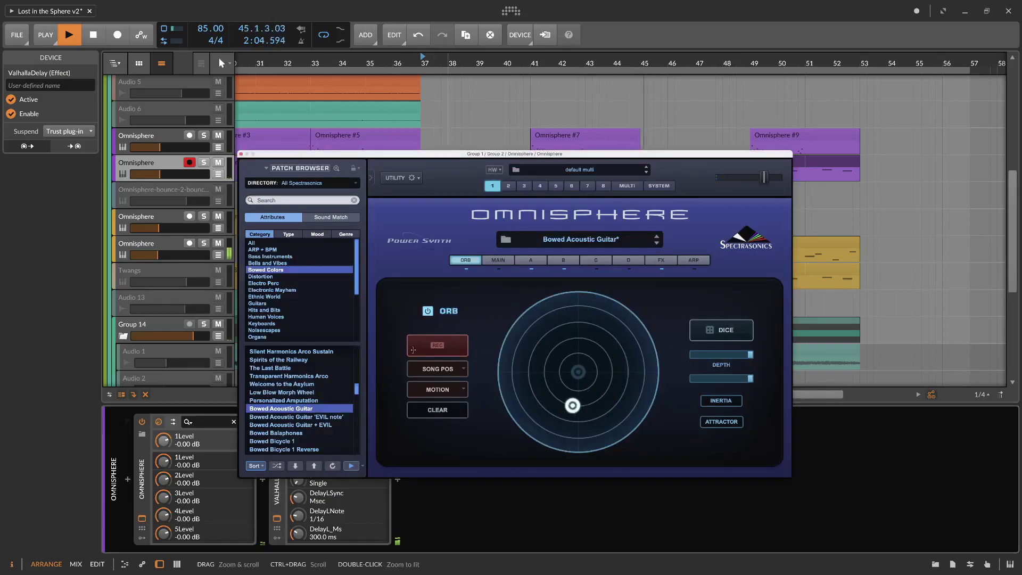
pyautogui.click(242, 154)
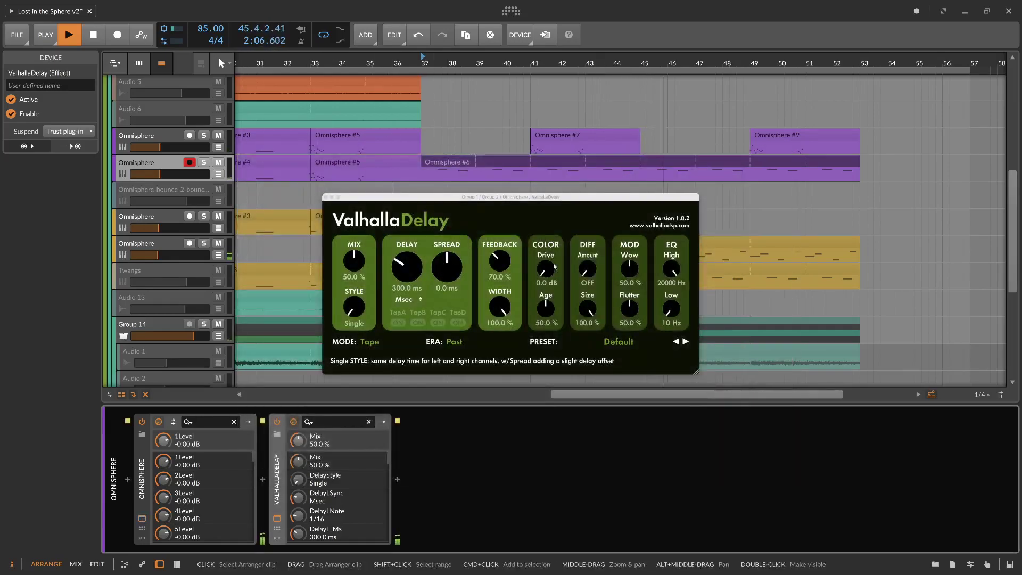
pyautogui.click(326, 197)
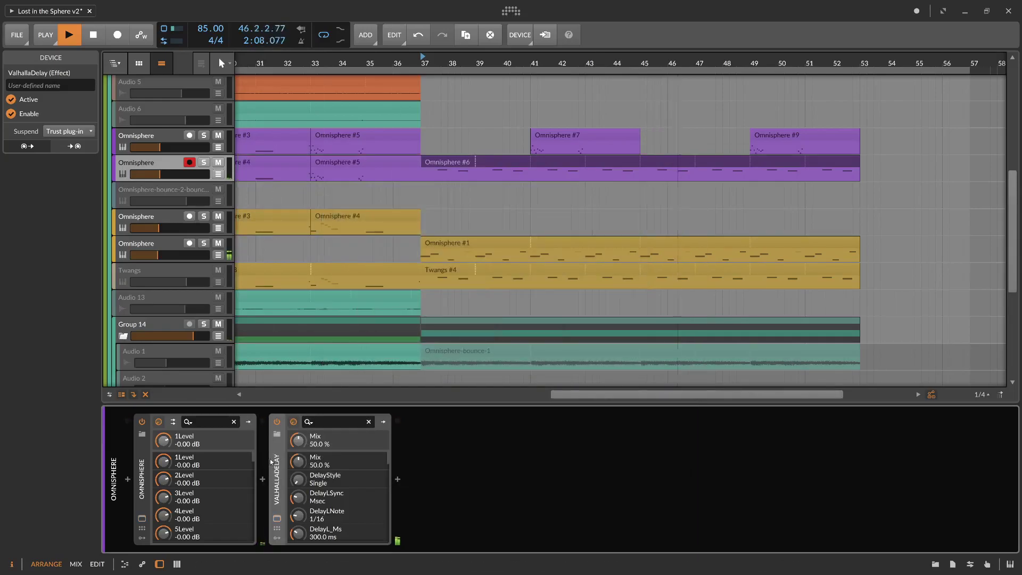
pyautogui.click(277, 518)
pyautogui.moveTo(355, 260); pyautogui.dragTo(355, 245)
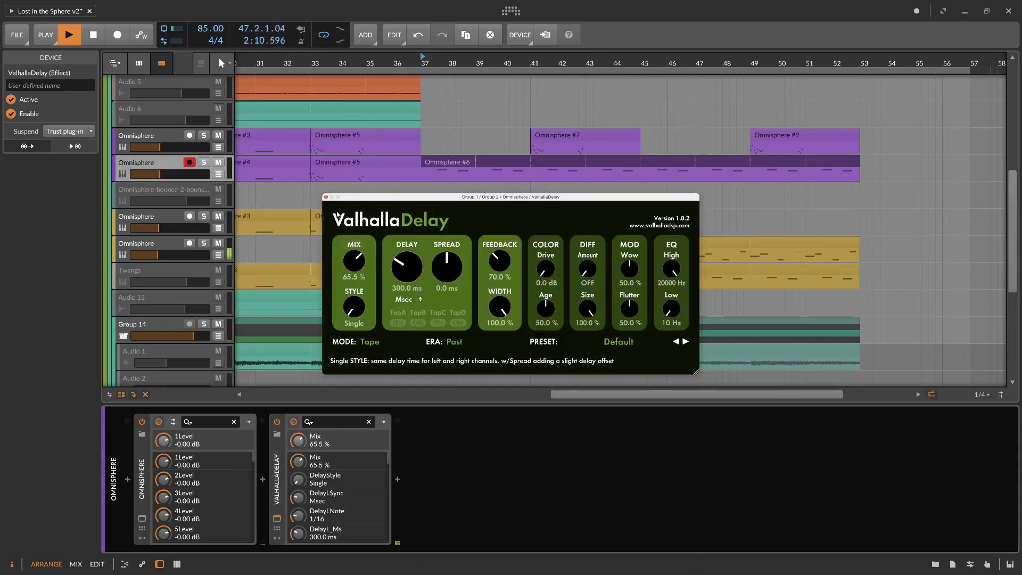
pyautogui.click(326, 197)
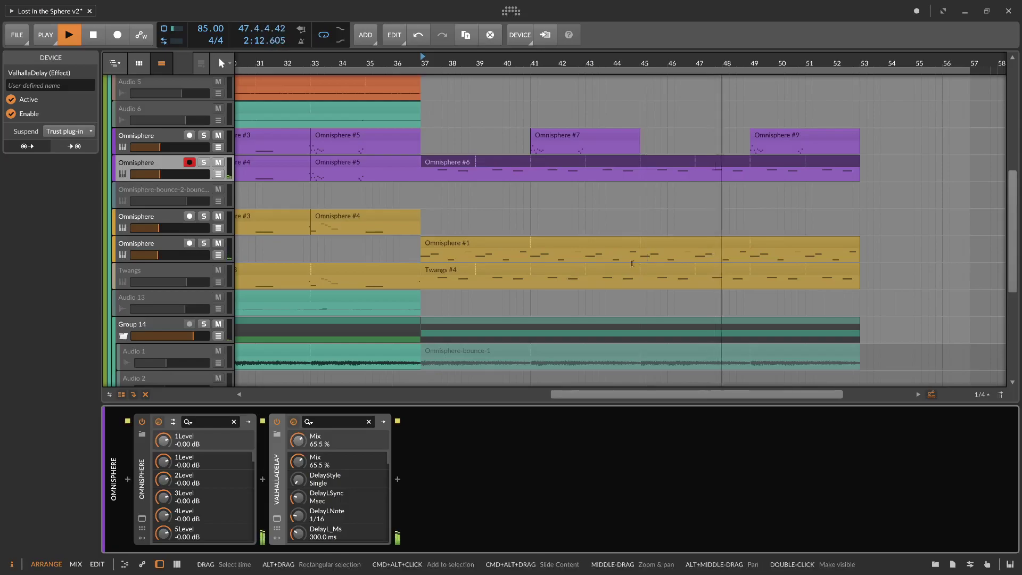
# Step: Open Omnisphere on the Bowed Acoustic Guitar patch and show the amp envelope of layer A
pyautogui.click(143, 519)
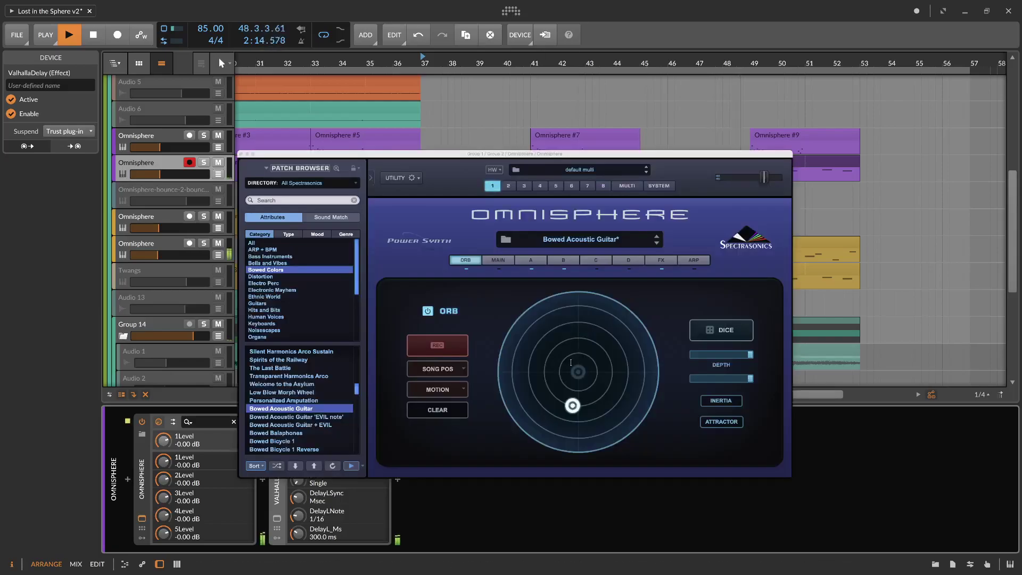
pyautogui.click(500, 260)
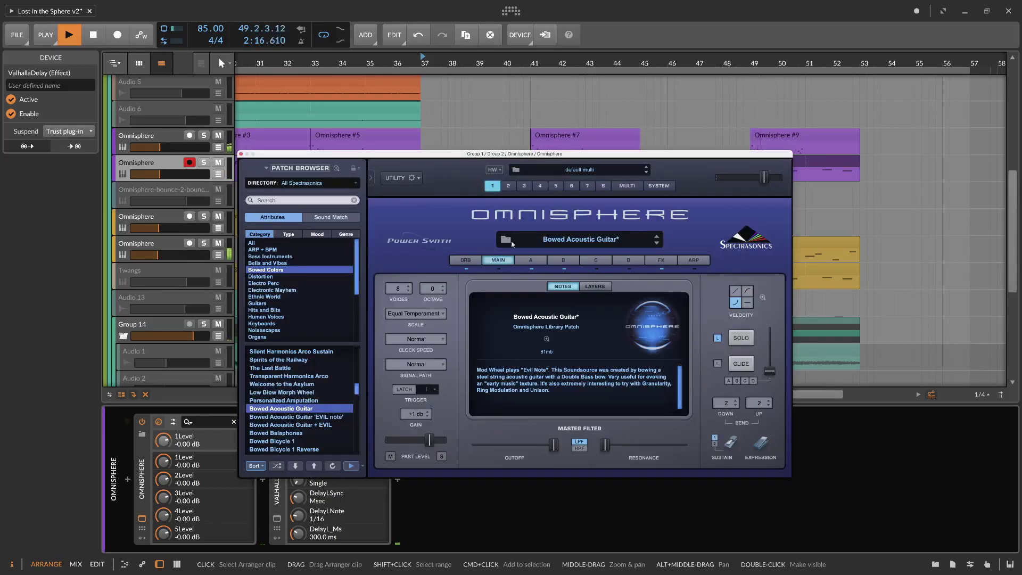
pyautogui.click(531, 260)
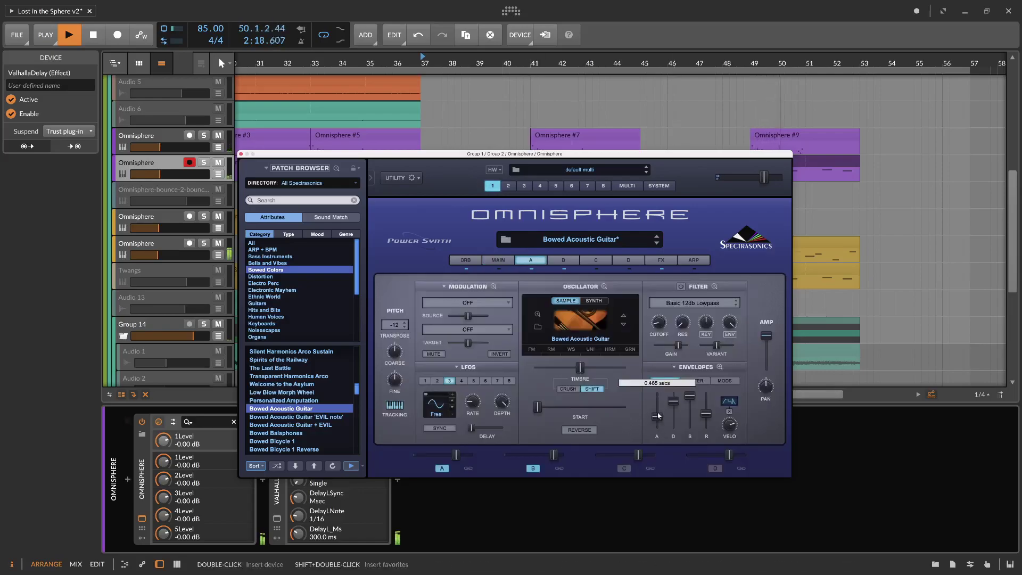
# Step: Solo the bowed Omnisphere track, move the plug-in window lower, and restart playback from 37.3
pyautogui.click(204, 162)
pyautogui.moveTo(524, 154); pyautogui.dragTo(494, 204)
pyautogui.press('space')
pyautogui.click(443, 59)
pyautogui.press('space')
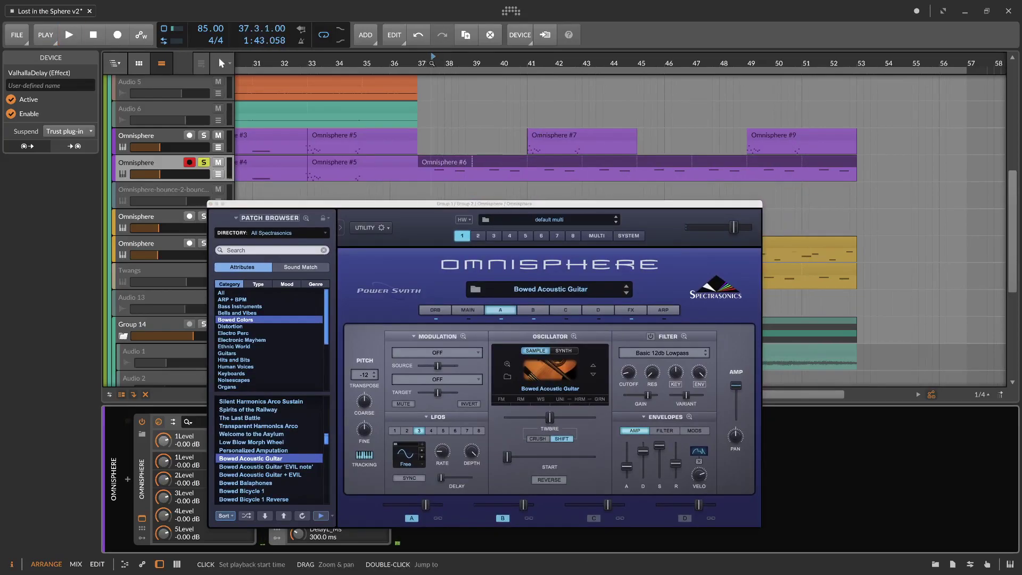
# Step: Set layer A's amp envelope attack to about 1.08 secs, check layer B, and close the Omnisphere window
pyautogui.moveTo(635, 468); pyautogui.dragTo(634, 467)
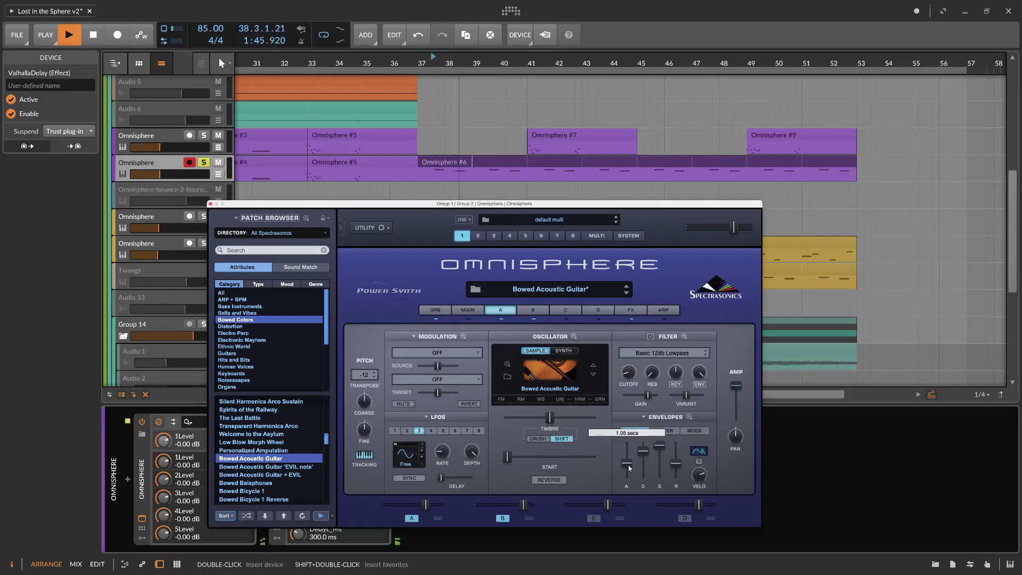
pyautogui.click(533, 310)
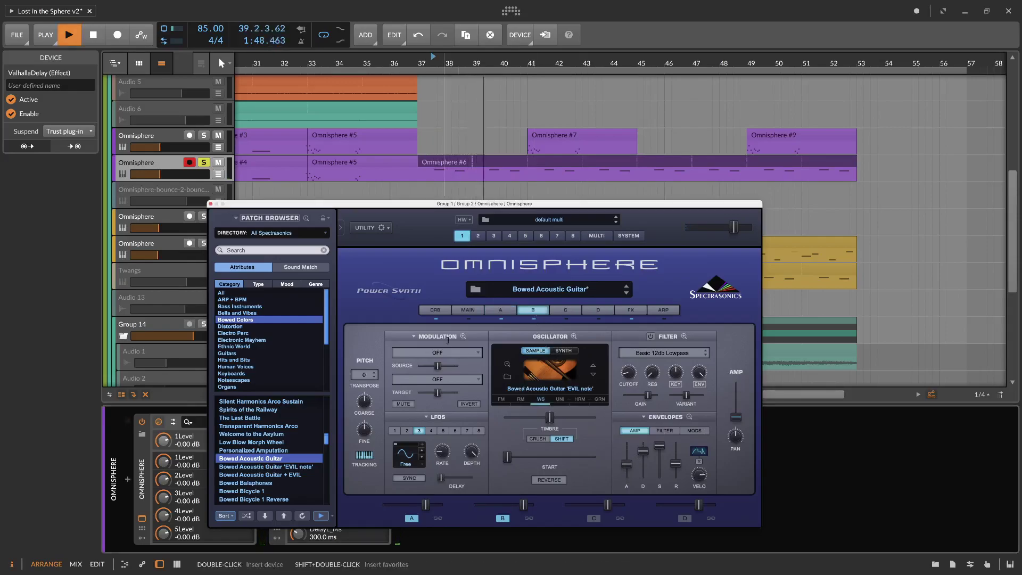
pyautogui.click(212, 205)
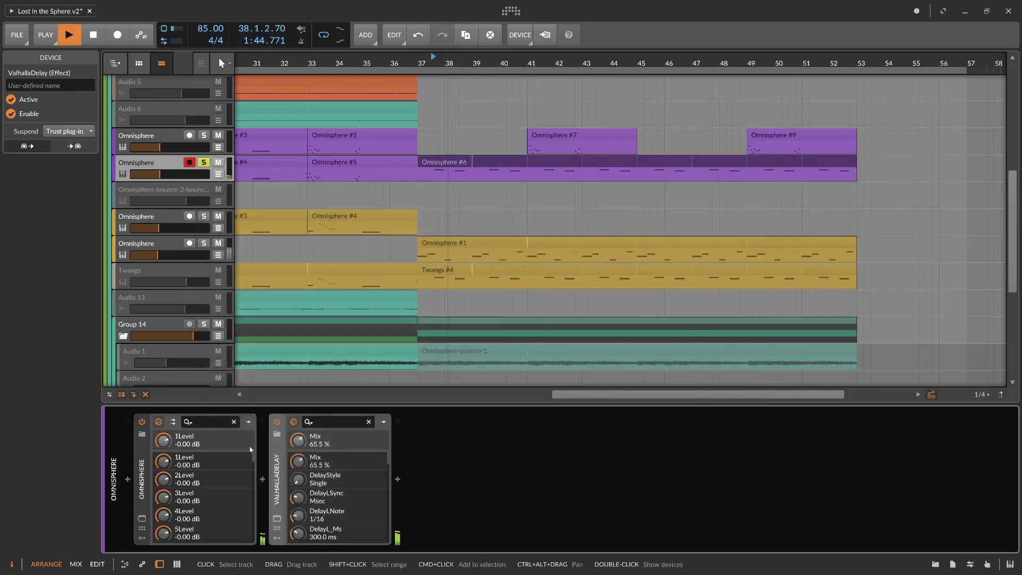
# Step: Deactivate ValhallaDelay, replay the soloed track and move the Omnisphere Orb puck to the upper-right area of the circle
pyautogui.hotkey('alt', 'a')
pyautogui.press('space')
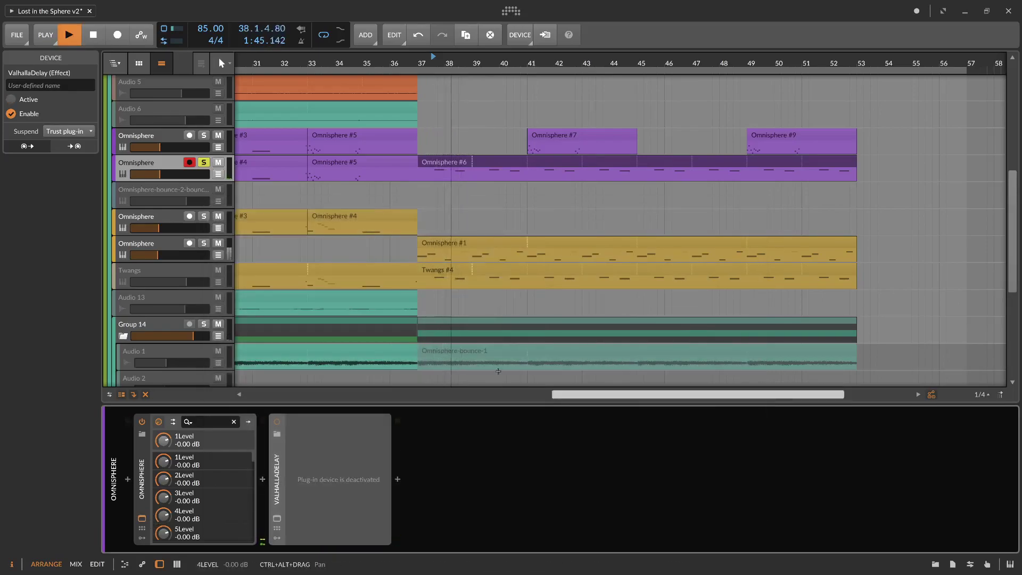
pyautogui.click(439, 310)
pyautogui.press('space')
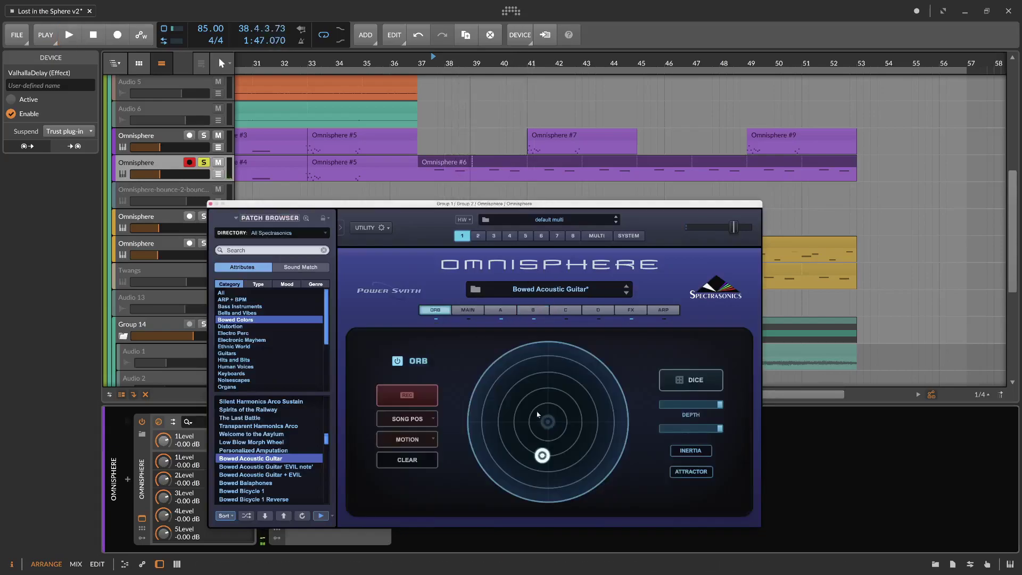
pyautogui.press('space')
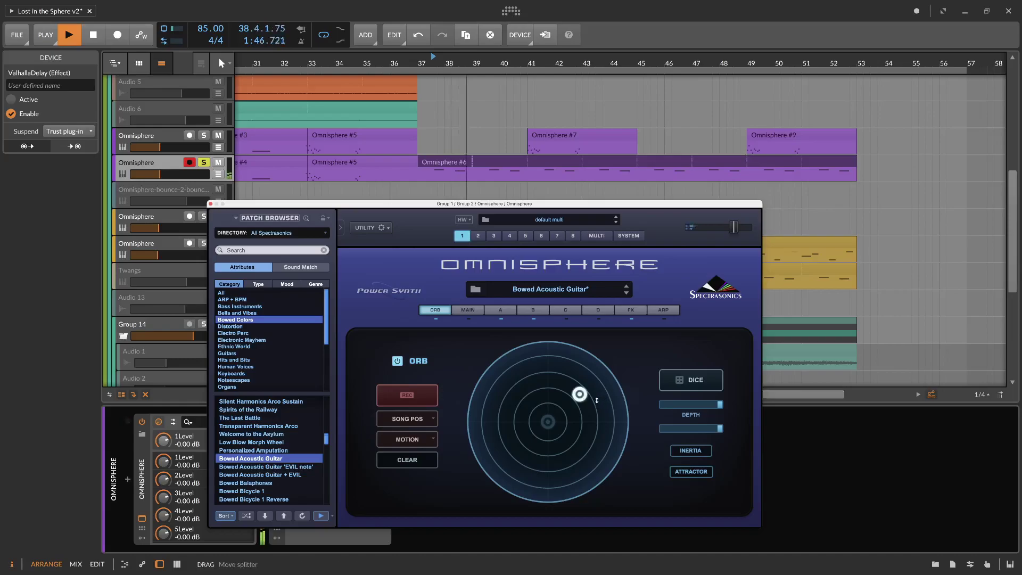
pyautogui.press('space')
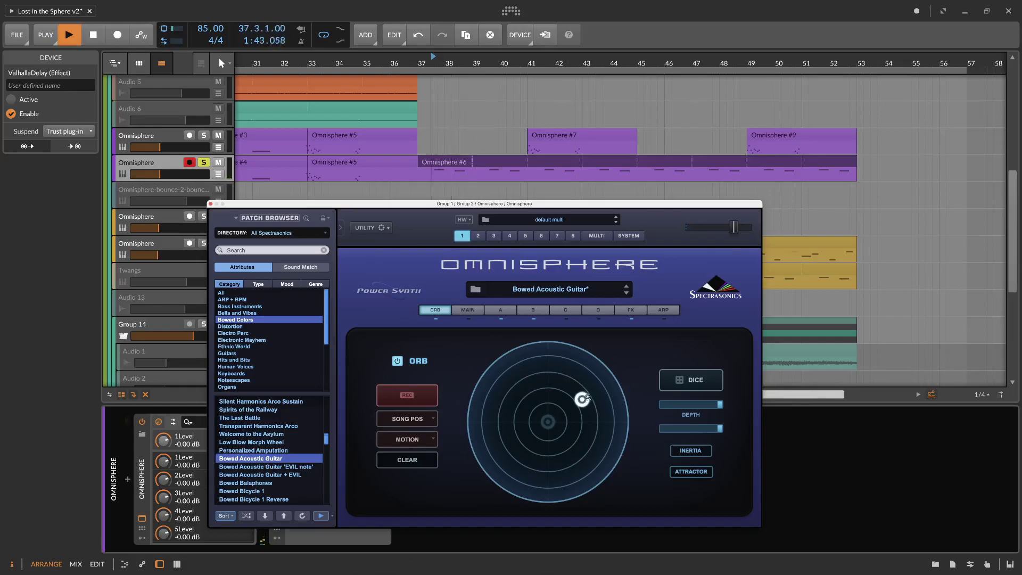
# Step: Reactivate ValhallaDelay, close the plug-in windows and unsolo the bowed Omnisphere track
pyautogui.click(211, 204)
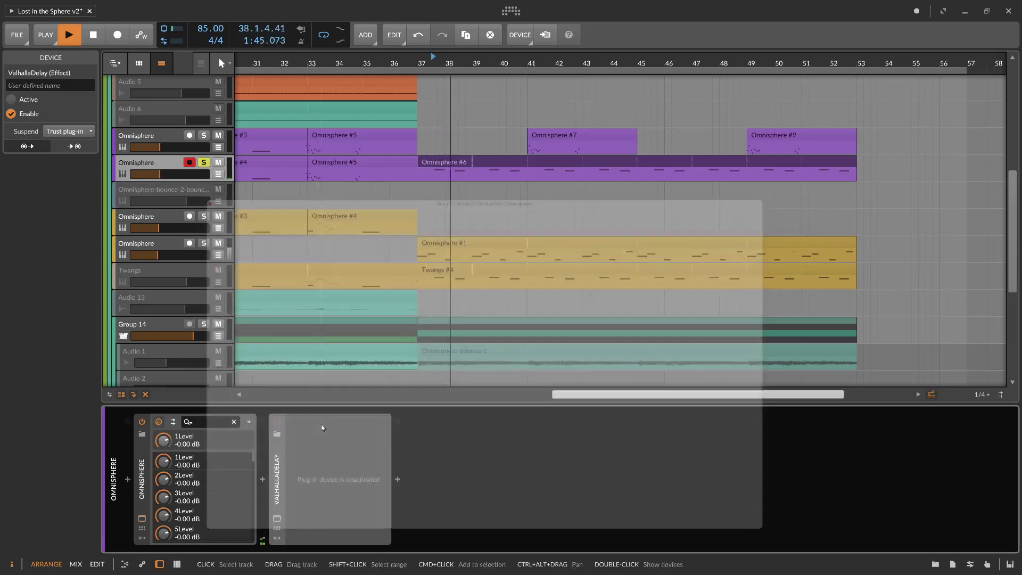
pyautogui.hotkey('alt', 'a')
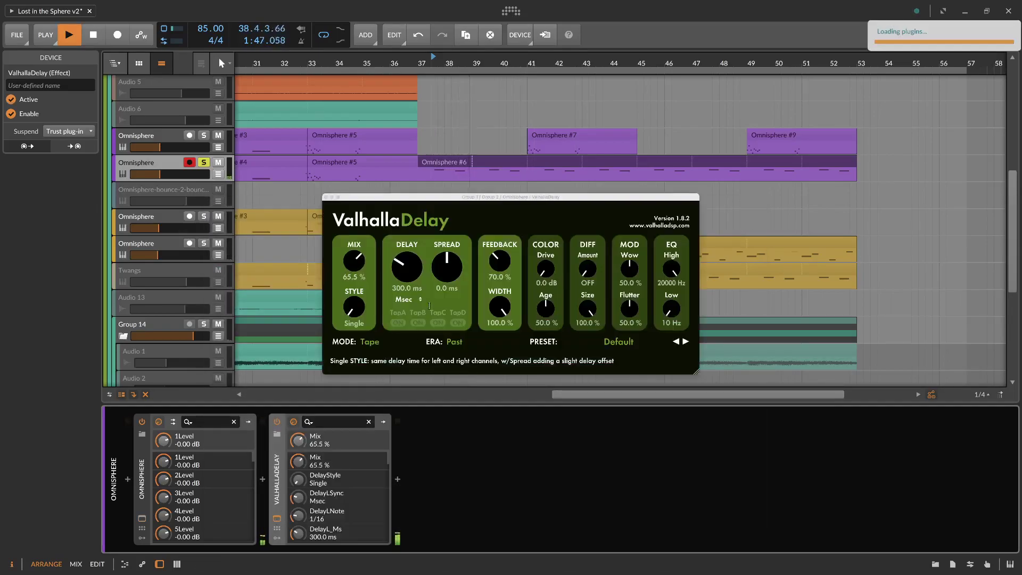
pyautogui.click(337, 198)
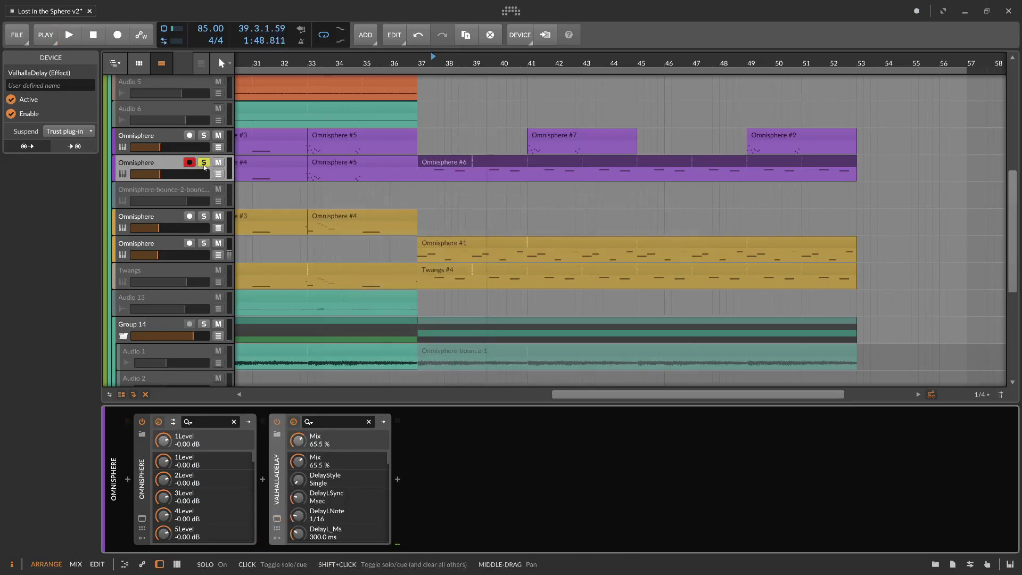
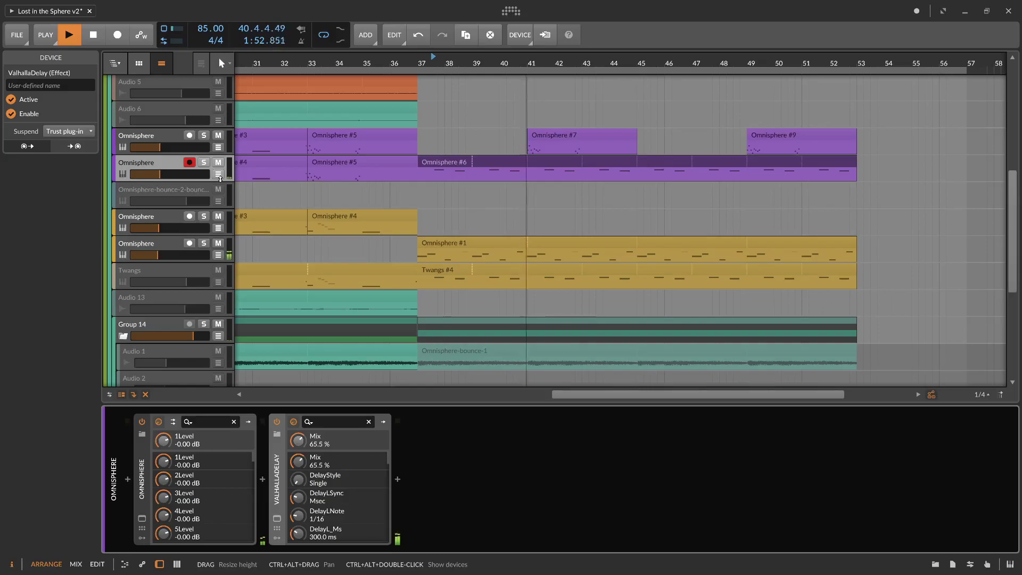
# Step: Split the Omnisphere #6 clip at bar 41 and mute the part from bar 41 to bar 53
pyautogui.press('5')
pyautogui.click(529, 165)
pyautogui.click(542, 164)
pyautogui.hotkey('alt', 'm')
pyautogui.click(598, 200)
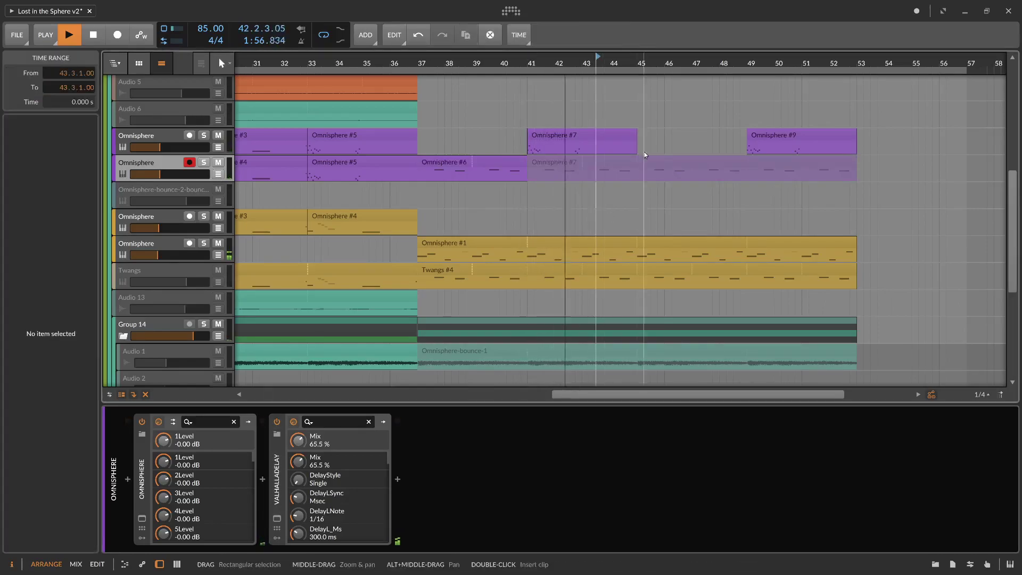
# Step: Examine the parts playing from bar 43 across all tracks, selecting the lowest Omnisphere track, and view the whole arrangement
pyautogui.scroll(-5, 633, 228)
pyautogui.scroll(5, 633, 228)
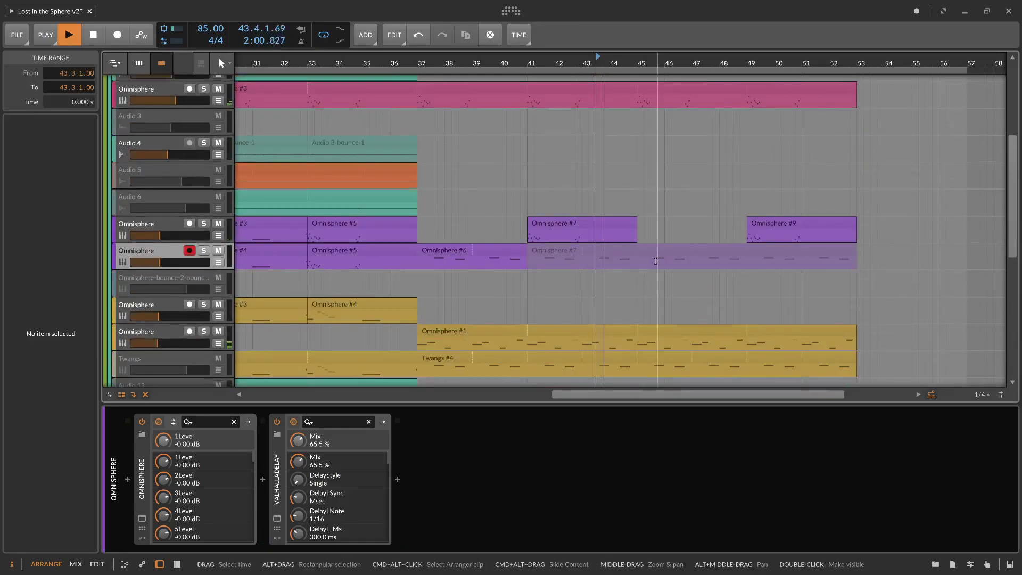
pyautogui.scroll(-4, 666, 251)
pyautogui.scroll(-3, 667, 251)
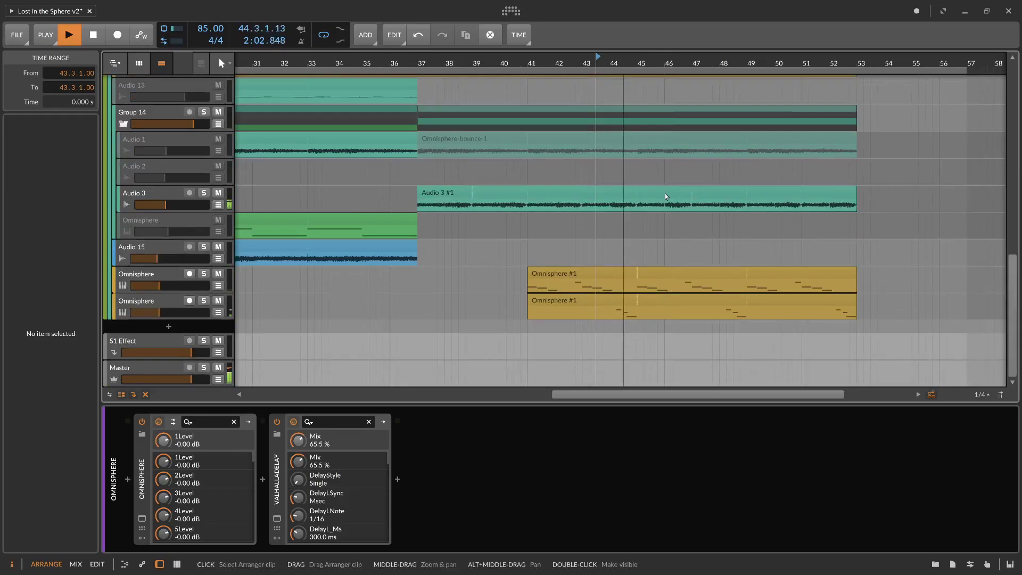
pyautogui.click(186, 306)
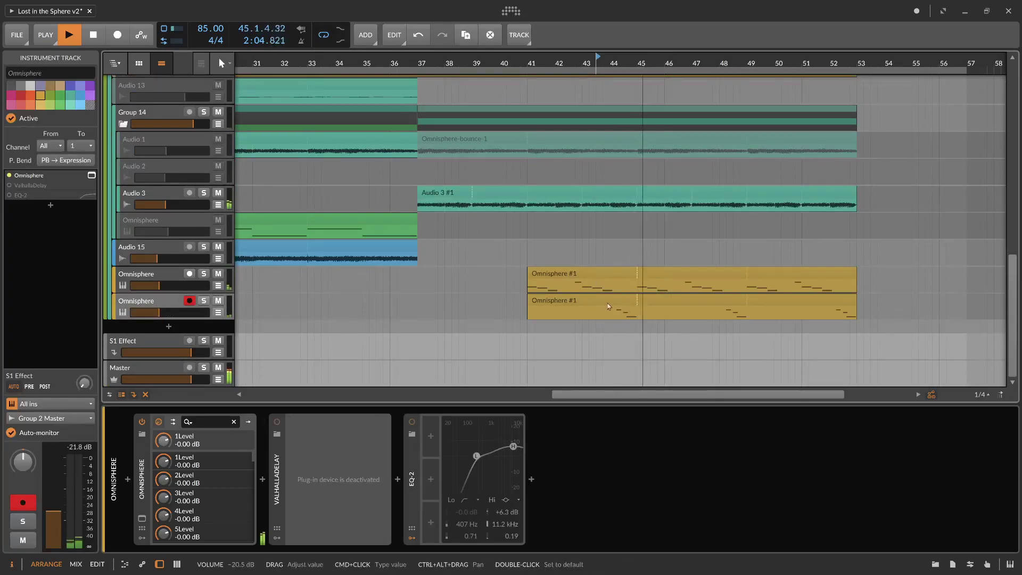
pyautogui.scroll(5, 577, 302)
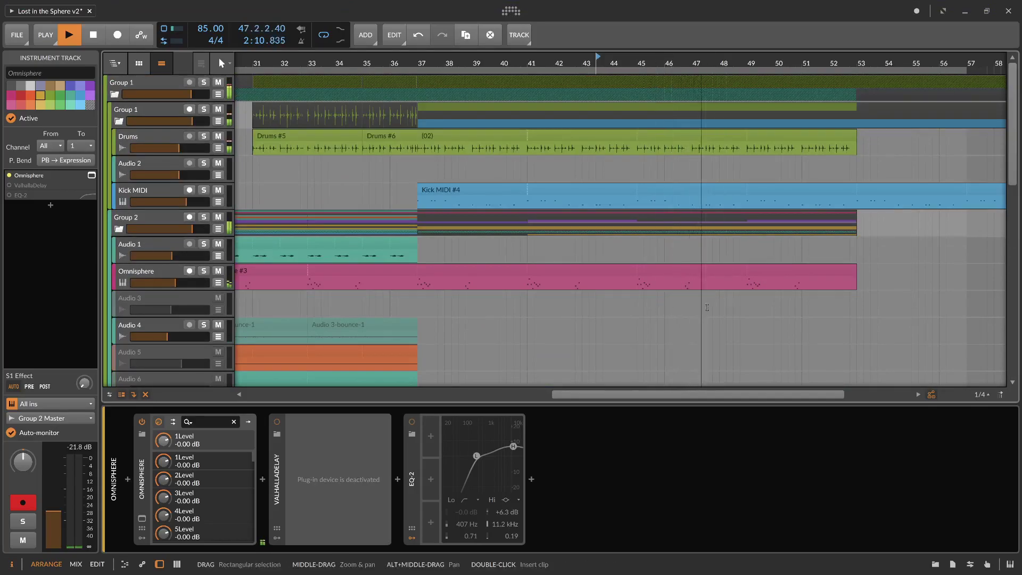
pyautogui.scroll(-3, 715, 307)
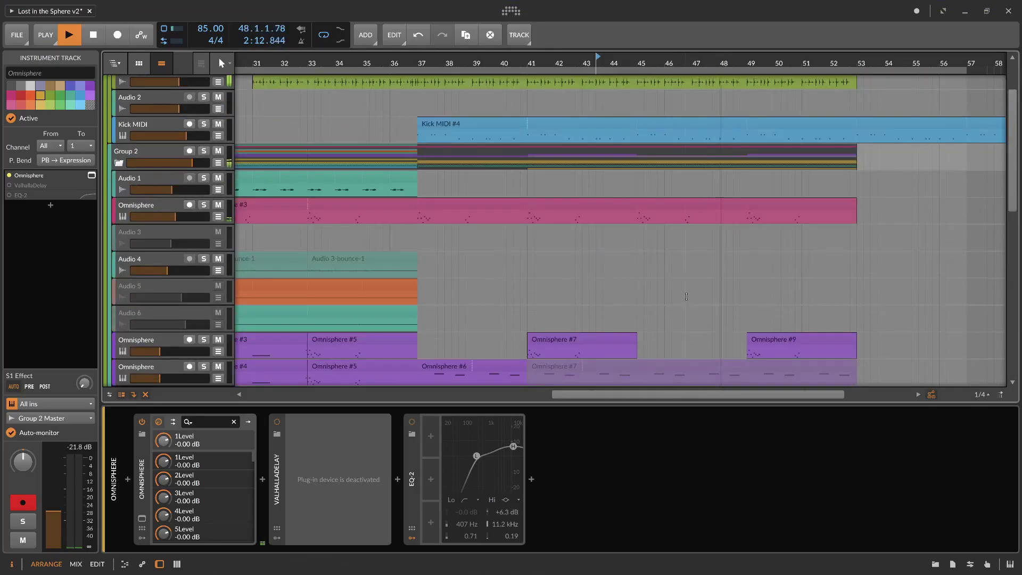
pyautogui.moveTo(527, 63); pyautogui.dragTo(646, 42)
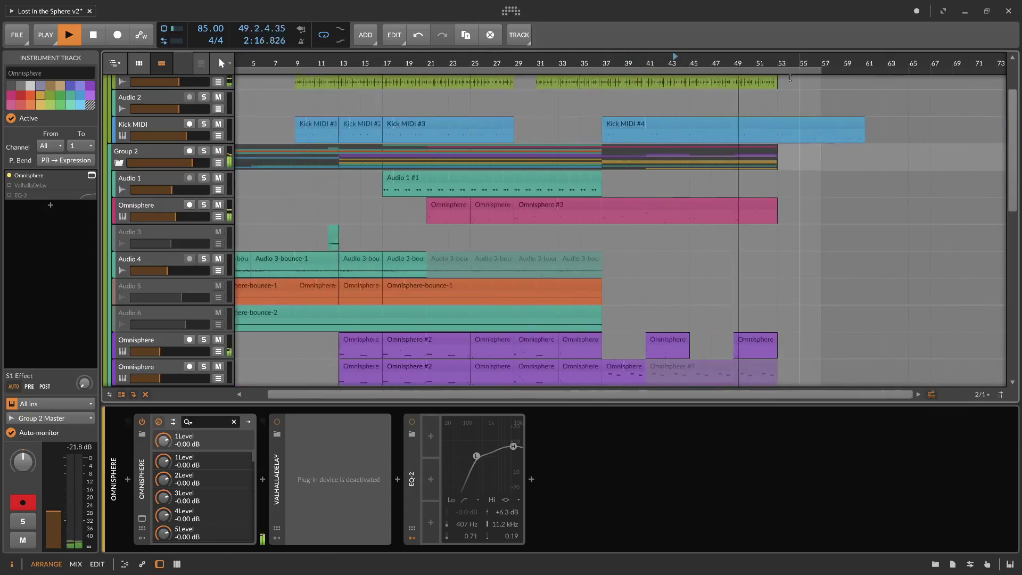
# Step: Extend the looped (02) clip on the Drums track to bar 61, matching the end of Kick MIDI #4
pyautogui.moveTo(775, 62); pyautogui.dragTo(692, 106)
pyautogui.scroll(3, 672, 190)
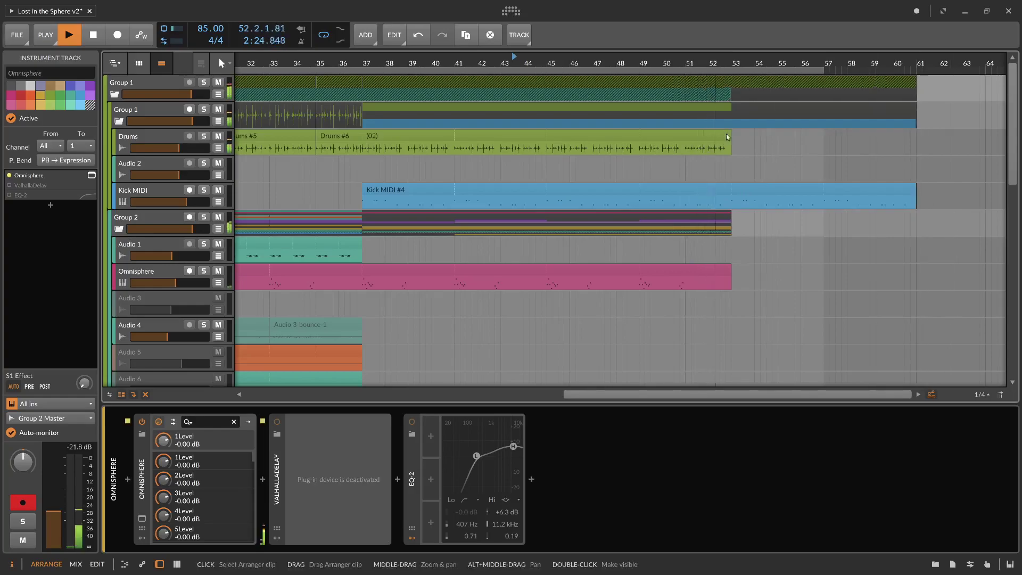
pyautogui.moveTo(728, 148); pyautogui.dragTo(916, 153)
# Step: Examine the tracks around the empty section after bar 53 during playback and stop the playback
pyautogui.scroll(-4, 838, 251)
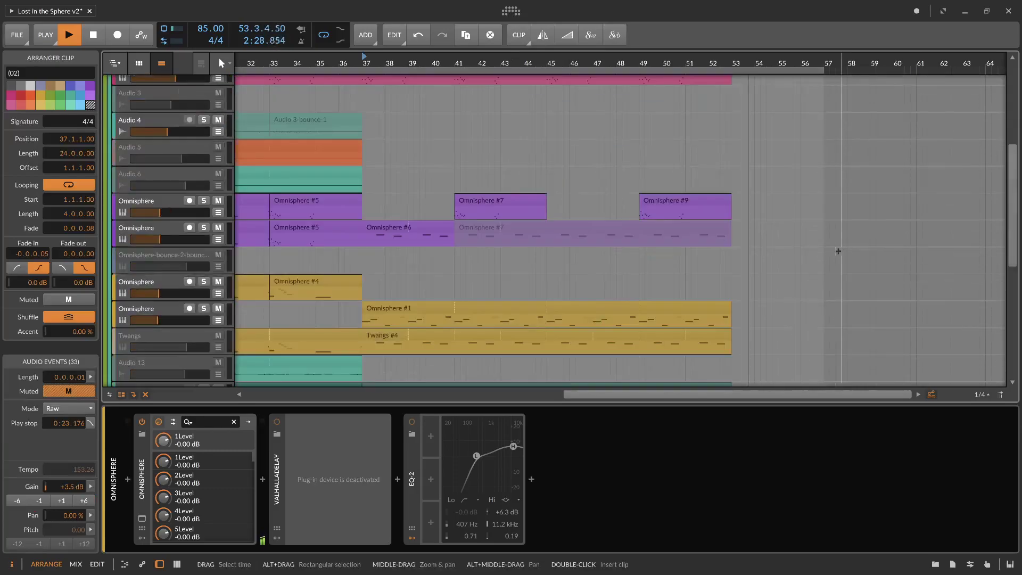
pyautogui.scroll(-4, 839, 251)
pyautogui.click(795, 287)
pyautogui.scroll(8, 790, 295)
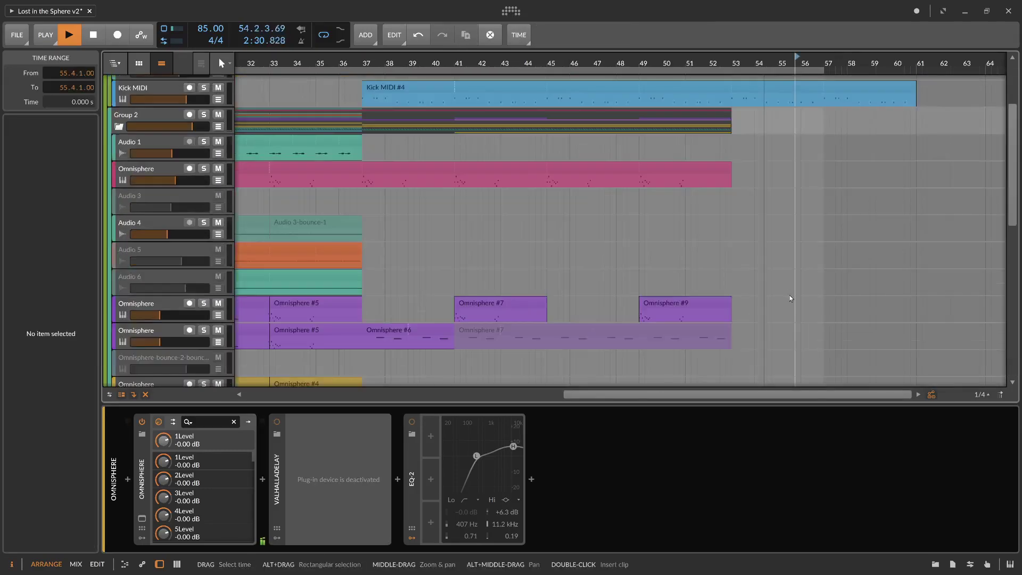
pyautogui.scroll(4, 790, 295)
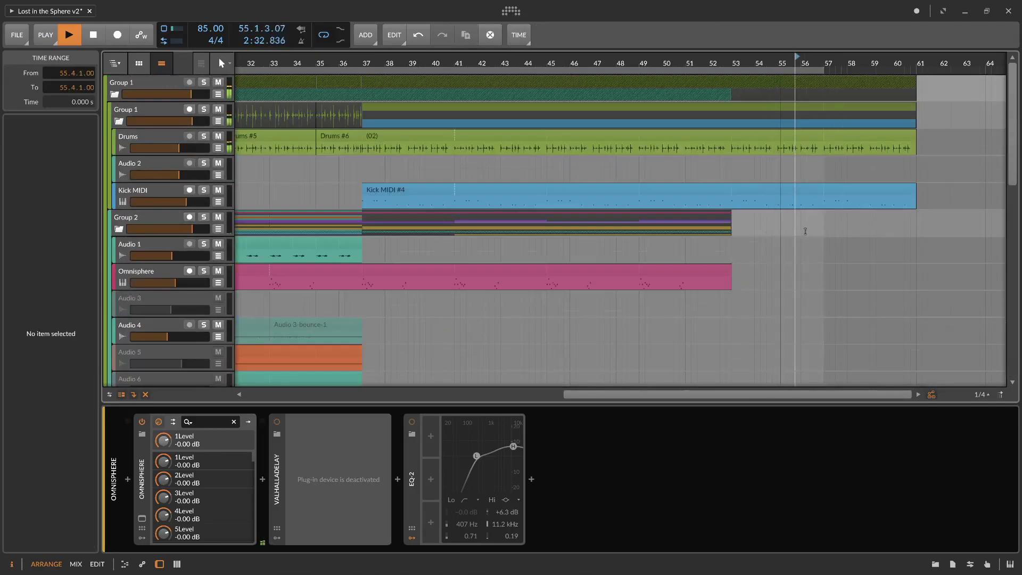
pyautogui.scroll(-5, 791, 277)
pyautogui.scroll(-3, 746, 319)
pyautogui.scroll(8, 871, 173)
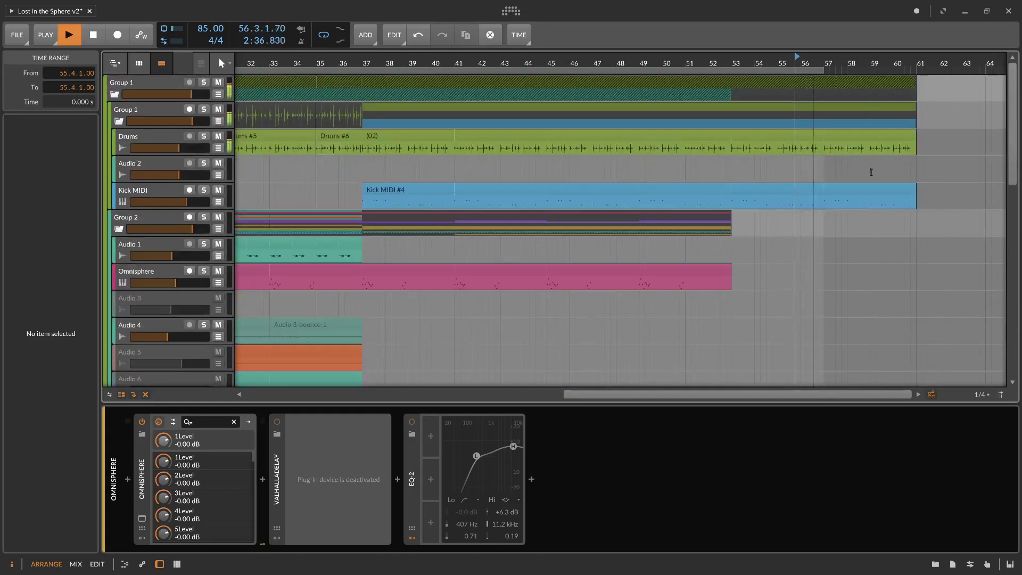
pyautogui.press('space')
pyautogui.scroll(-5, 804, 362)
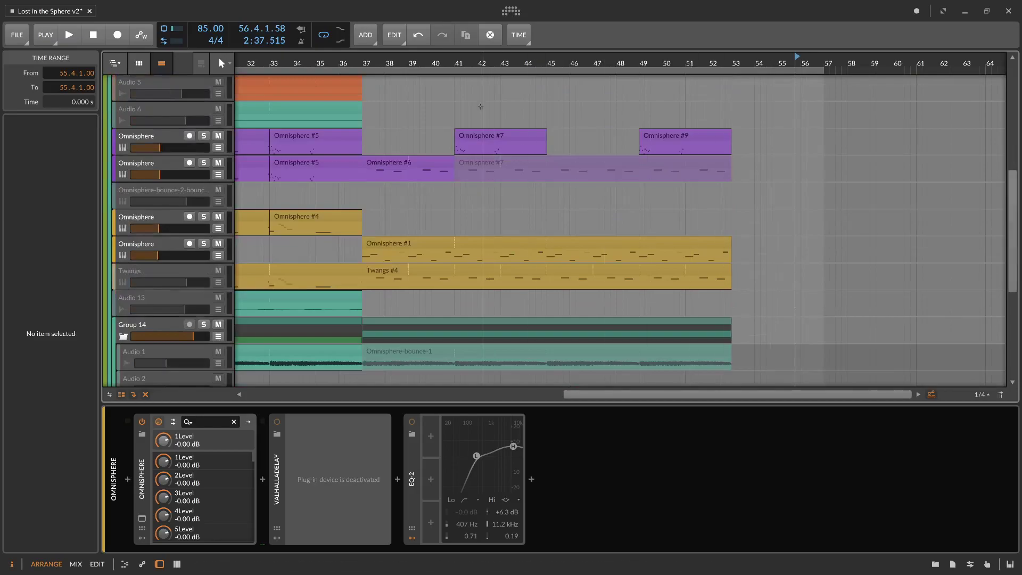
# Step: Duplicate the Omnisphere #1 clip at bar 37 so the copy starts at bar 53, and play the arrangement from there
pyautogui.moveTo(493, 70); pyautogui.dragTo(587, 49)
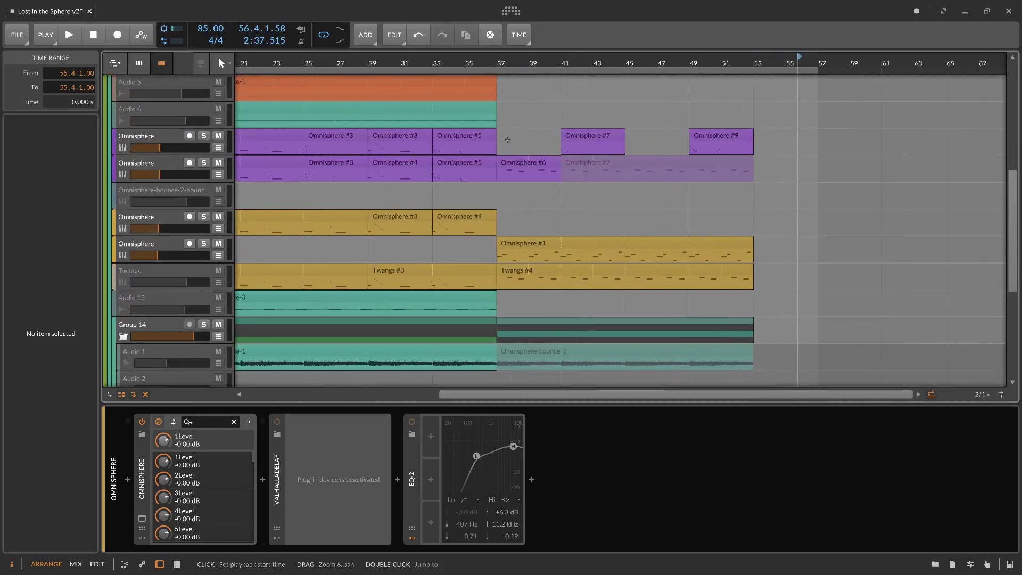
pyautogui.click(541, 248)
pyautogui.hotkey('ctrl', 'd')
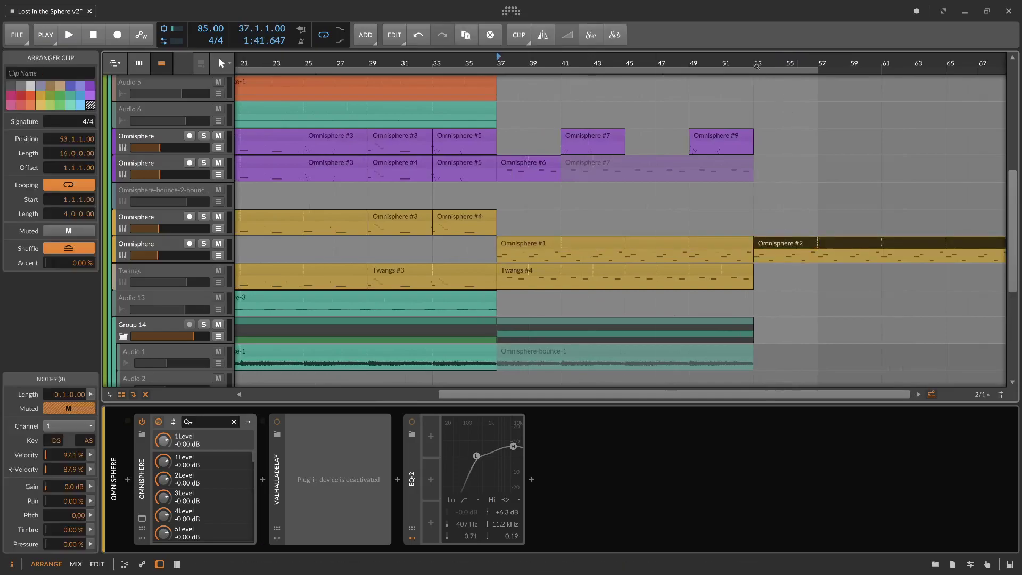
pyautogui.click(759, 69)
pyautogui.press('space')
pyautogui.moveTo(758, 69); pyautogui.dragTo(810, 70)
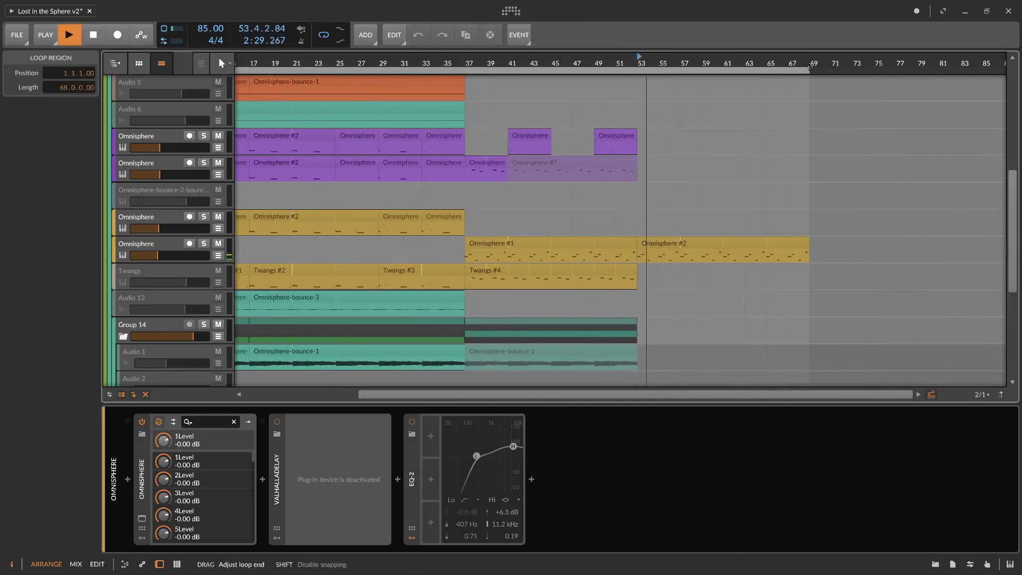
pyautogui.click(765, 302)
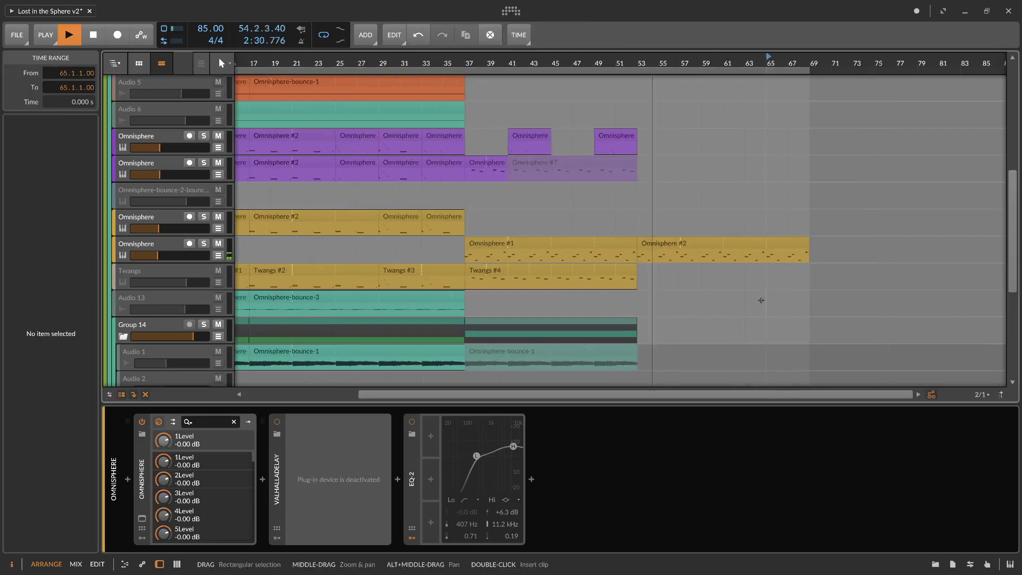
# Step: Examine the notes of the duplicated Omnisphere clip, check the upper tracks in the arrangement and stop the playback
pyautogui.doubleClick(672, 243)
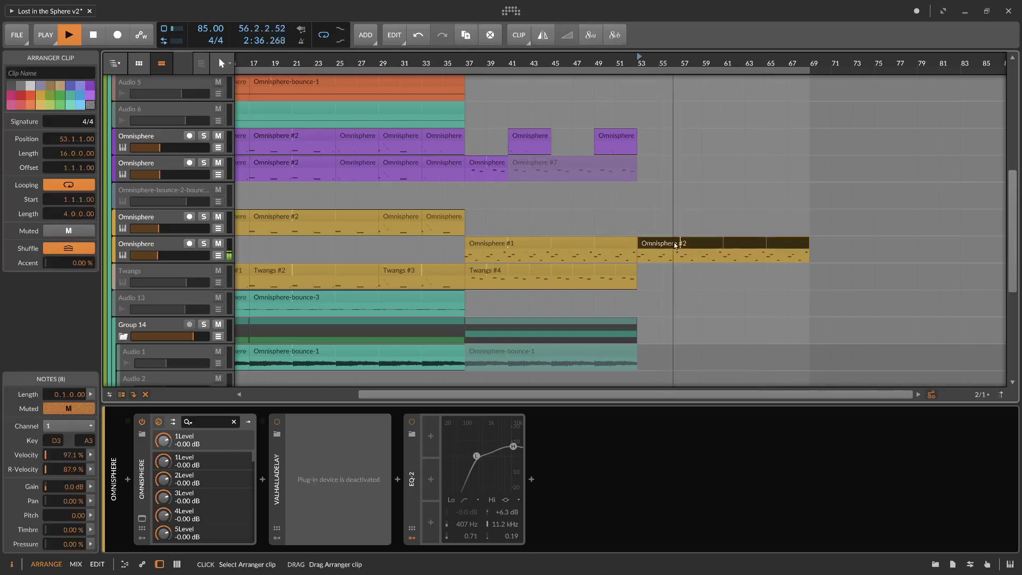
pyautogui.moveTo(593, 405); pyautogui.dragTo(575, 219)
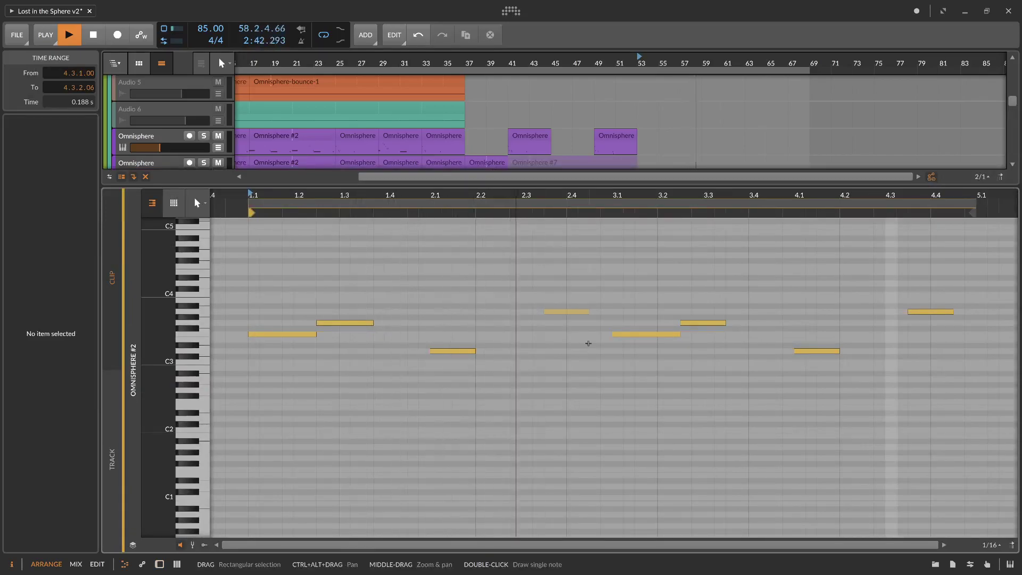
pyautogui.moveTo(666, 186); pyautogui.dragTo(657, 496)
pyautogui.click(649, 207)
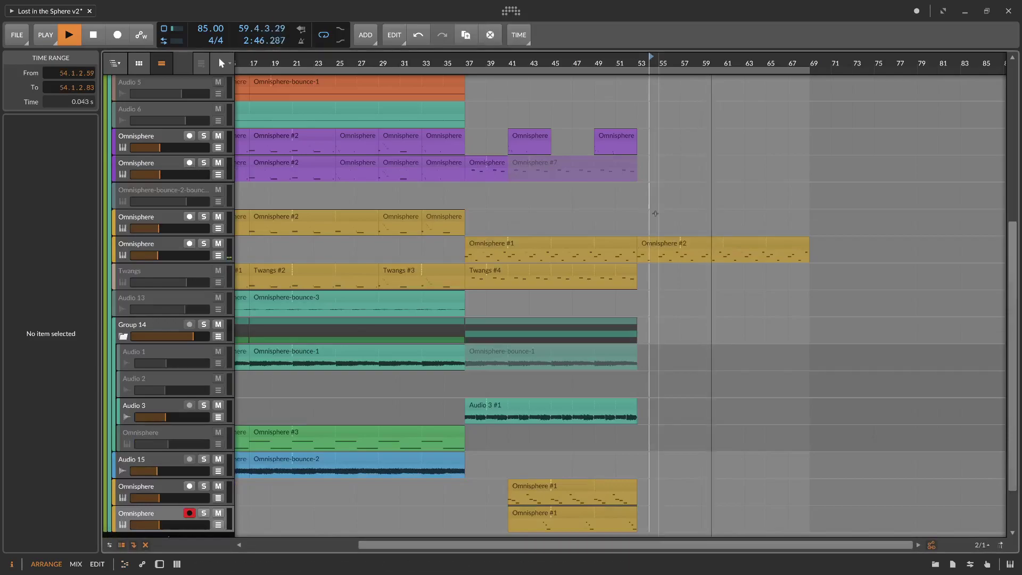
pyautogui.scroll(5, 664, 209)
pyautogui.scroll(5, 665, 210)
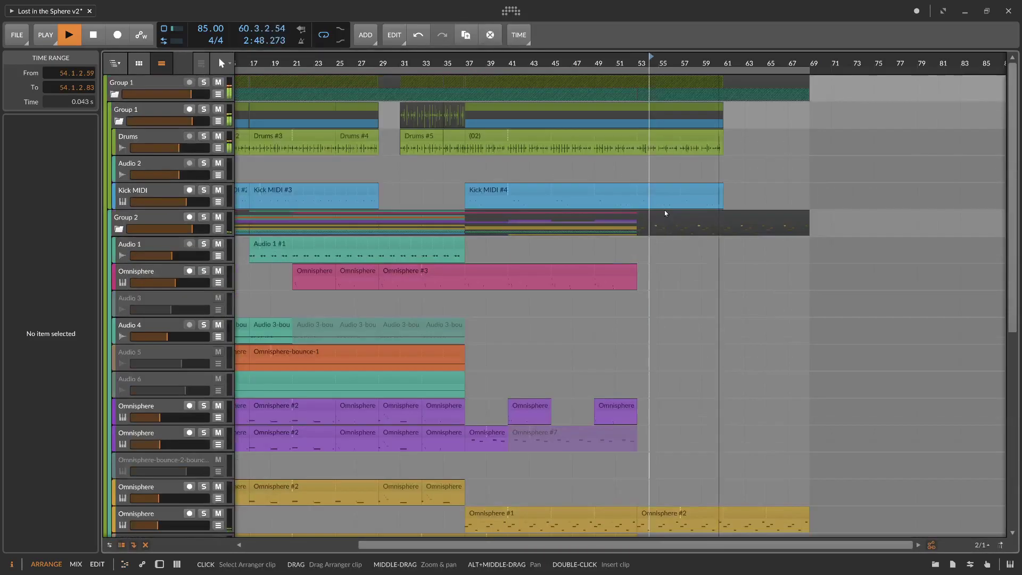
pyautogui.press('space')
# Step: Select the yellow Omnisphere clip at bar 33 and save the project
pyautogui.scroll(-6, 694, 371)
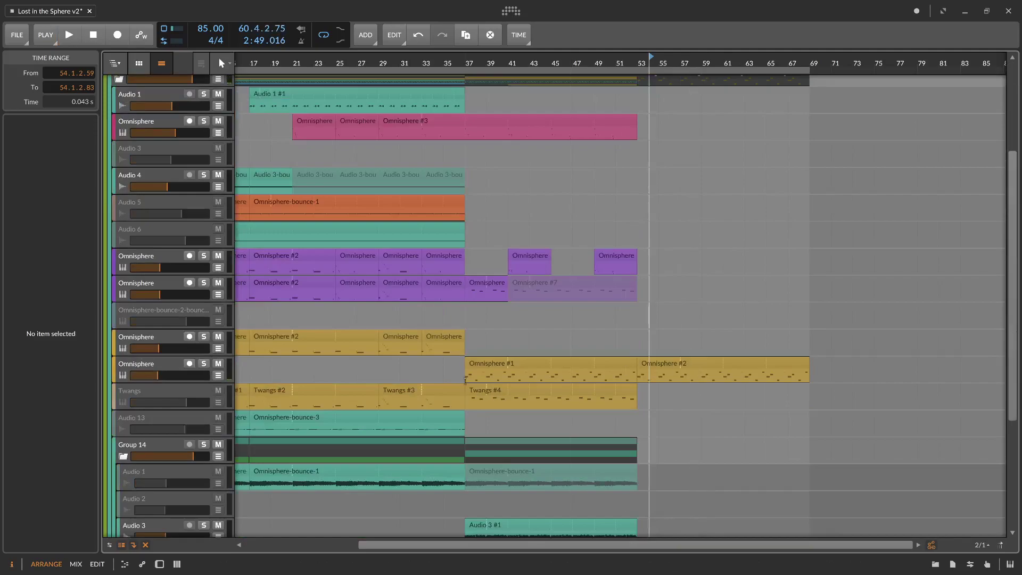
pyautogui.click(450, 341)
pyautogui.moveTo(459, 71); pyautogui.dragTo(596, 68)
pyautogui.scroll(-5, 516, 406)
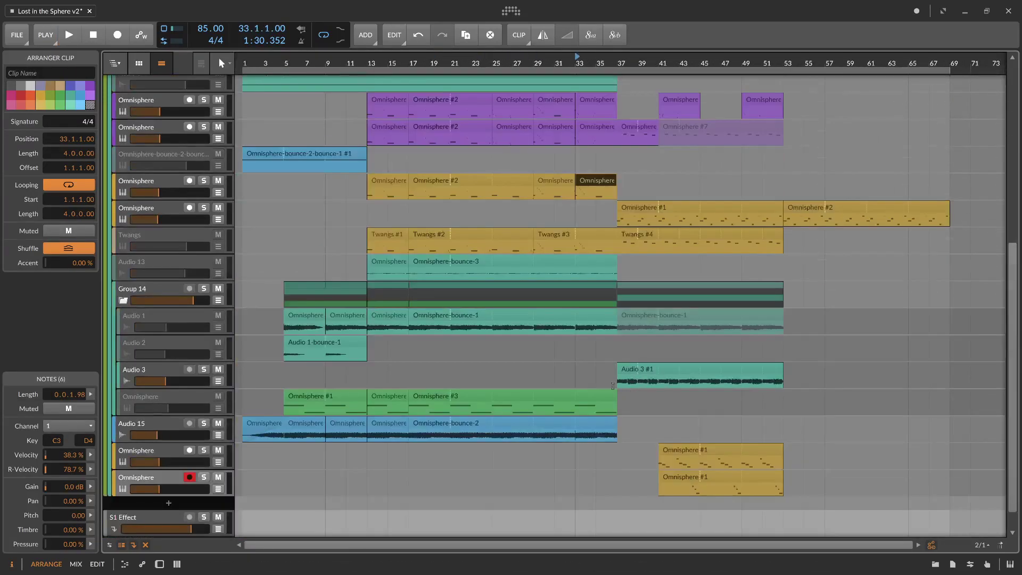
pyautogui.hotkey('ctrl', 's')
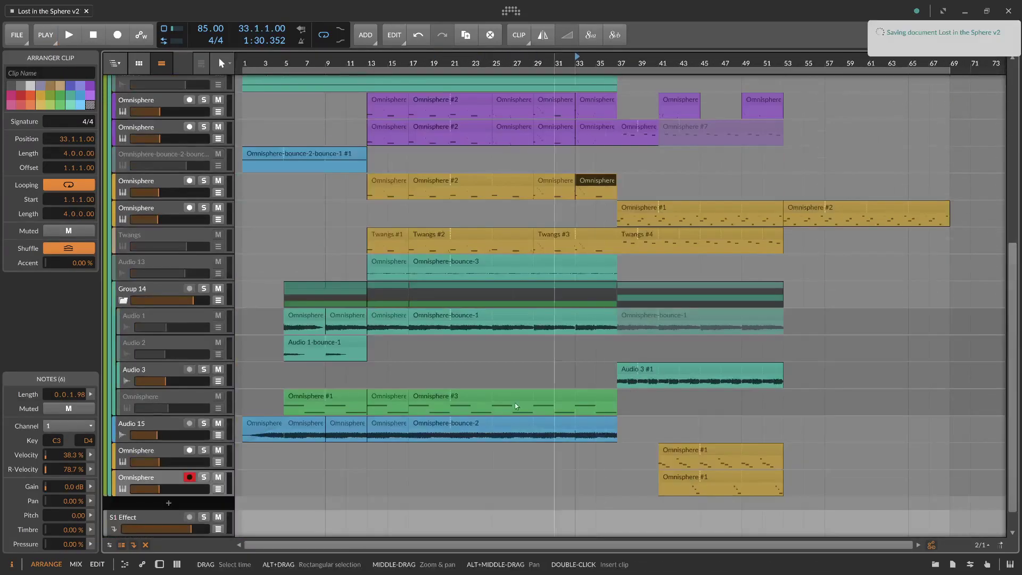
# Step: Play the arrangement from bar 5, examine the parts across all tracks in the opening section and stop the playback
pyautogui.click(253, 63)
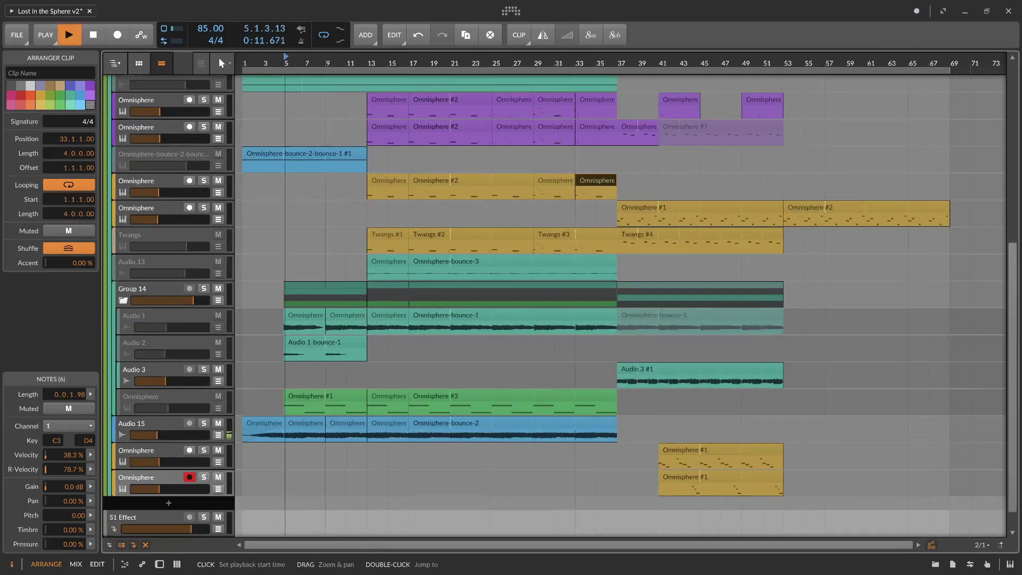
pyautogui.moveTo(303, 64); pyautogui.dragTo(299, 133)
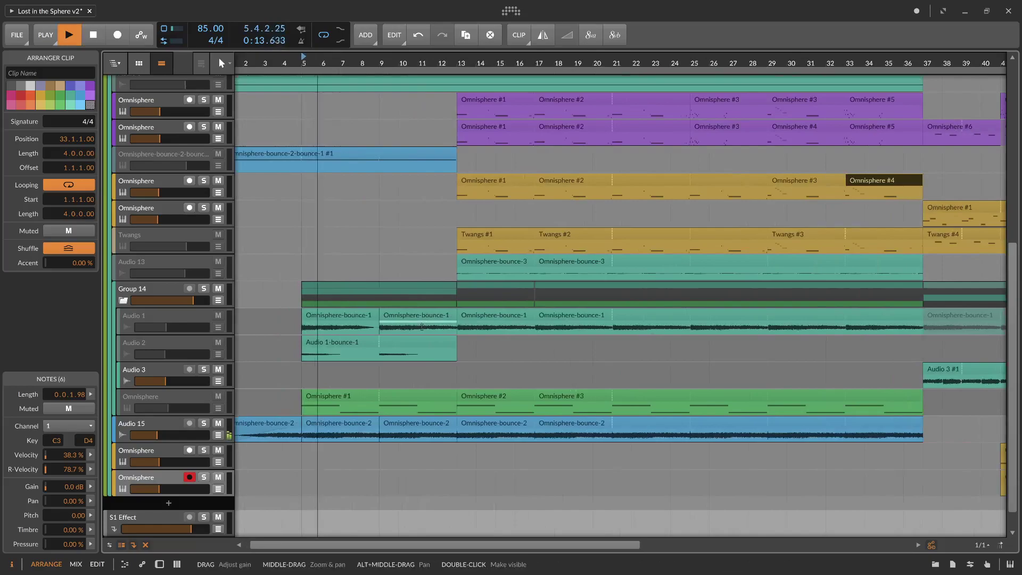
pyautogui.moveTo(495, 63); pyautogui.dragTo(495, 12)
pyautogui.scroll(1, 386, 257)
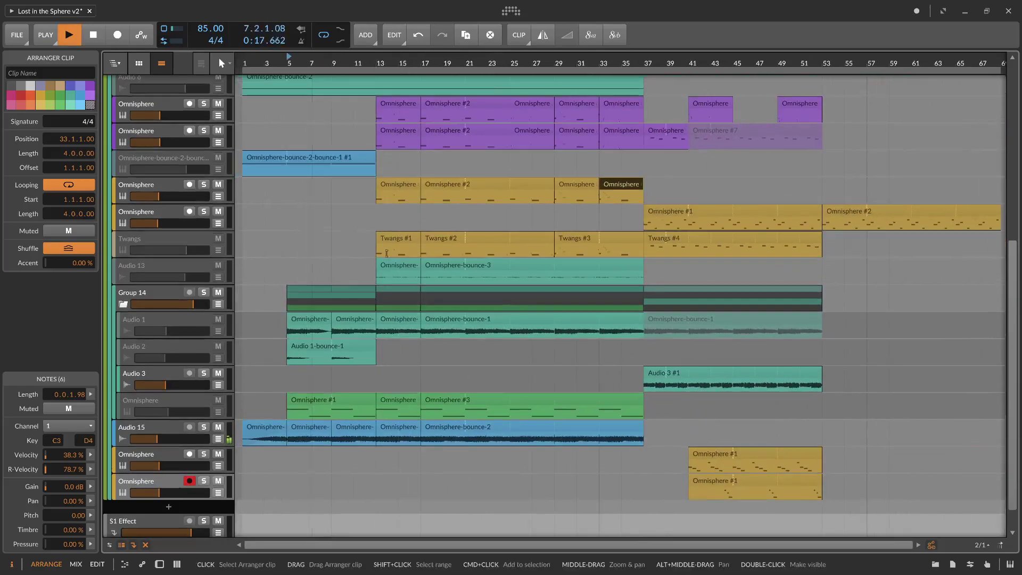
pyautogui.scroll(6, 386, 259)
pyautogui.scroll(-4, 408, 264)
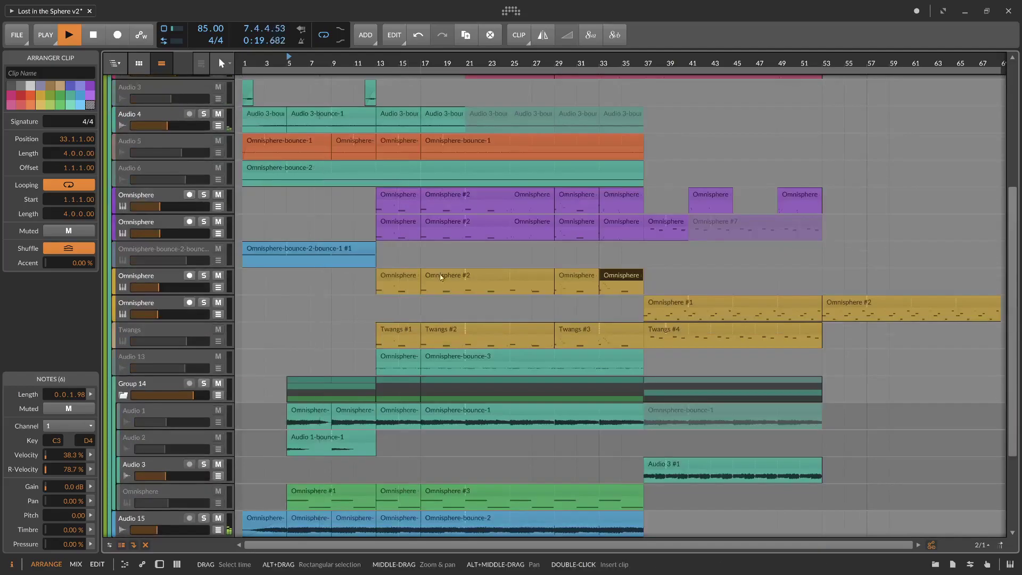
pyautogui.scroll(-3, 373, 306)
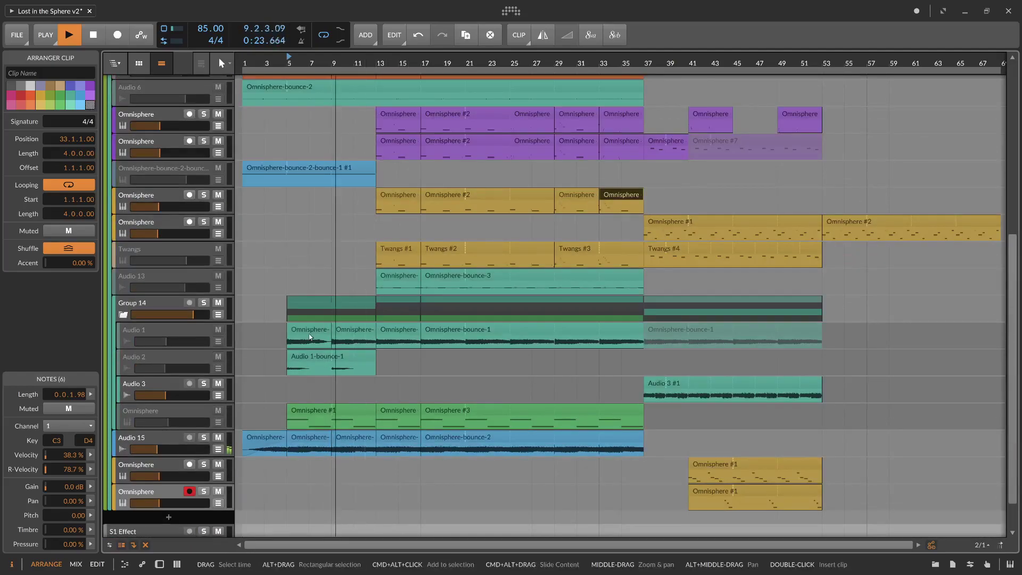
pyautogui.scroll(5, 314, 341)
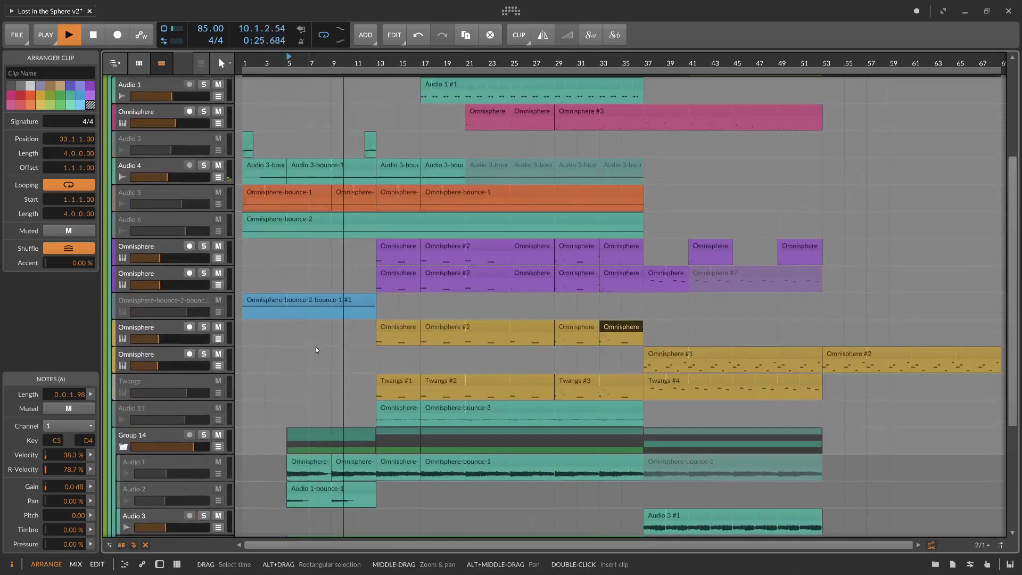
pyautogui.scroll(1, 314, 346)
pyautogui.press('space')
# Step: Activate the Audio 5 track, solo it and play it from bar 5
pyautogui.click(169, 221)
pyautogui.hotkey('alt', 'a')
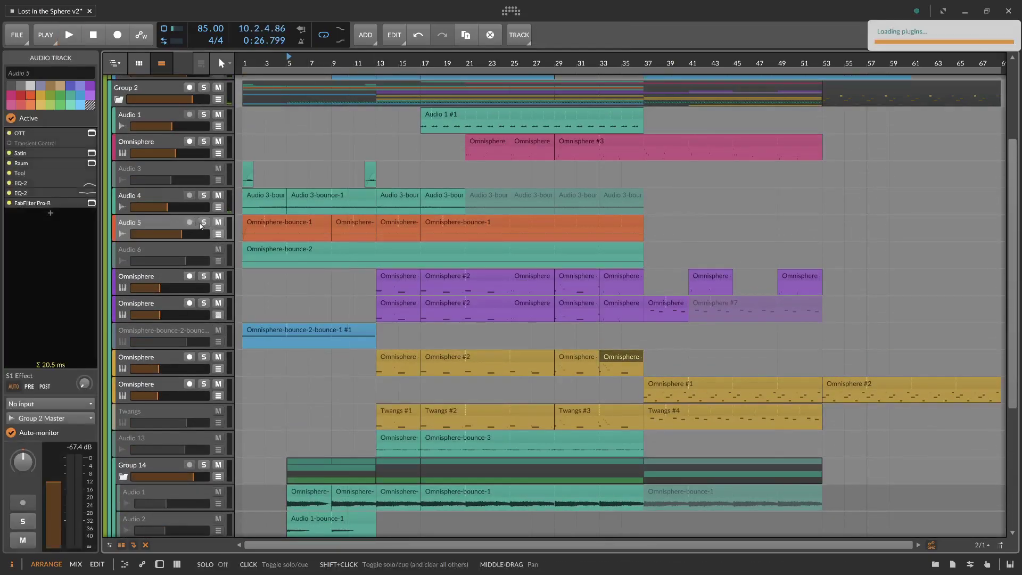
pyautogui.click(204, 223)
pyautogui.press('space')
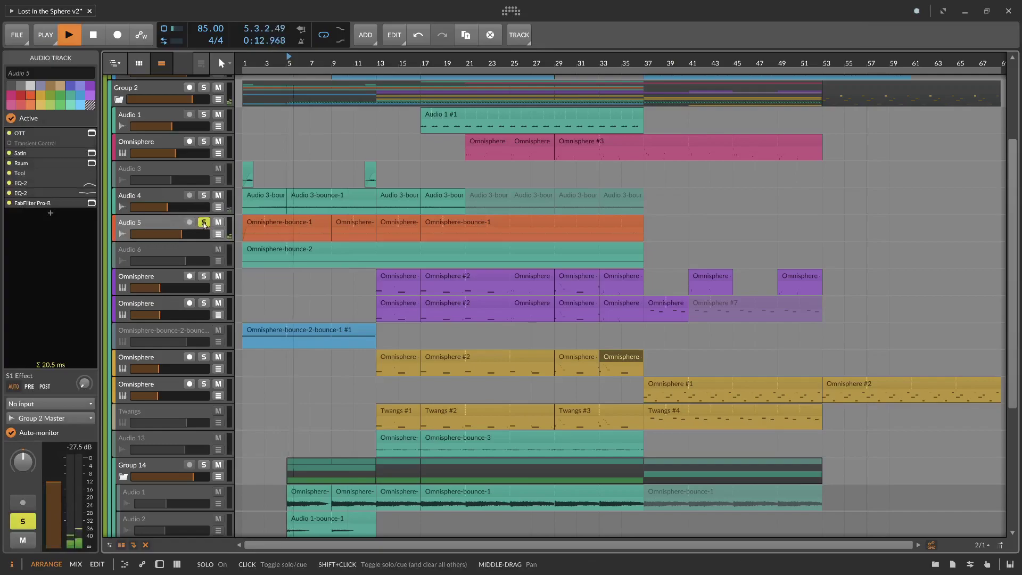
# Step: Show the device chain of the Audio 5 track, stop the playback and unsolo the track
pyautogui.press('d')
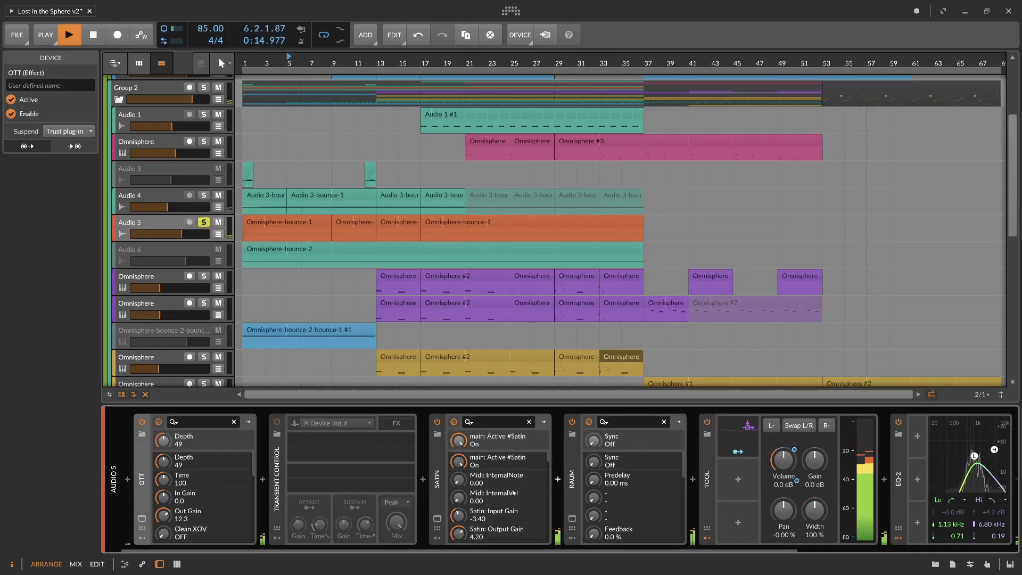
pyautogui.press('space')
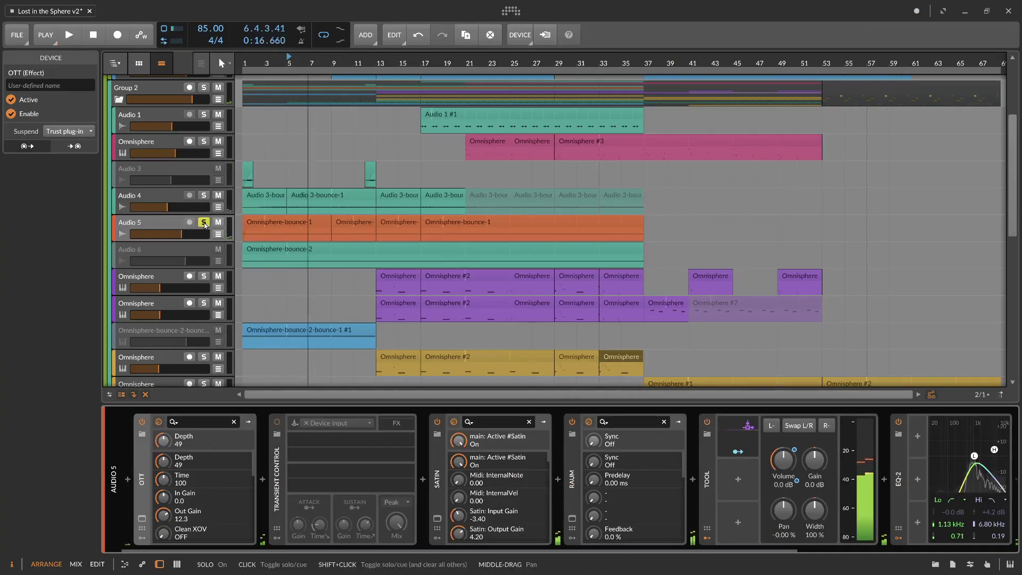
pyautogui.click(204, 223)
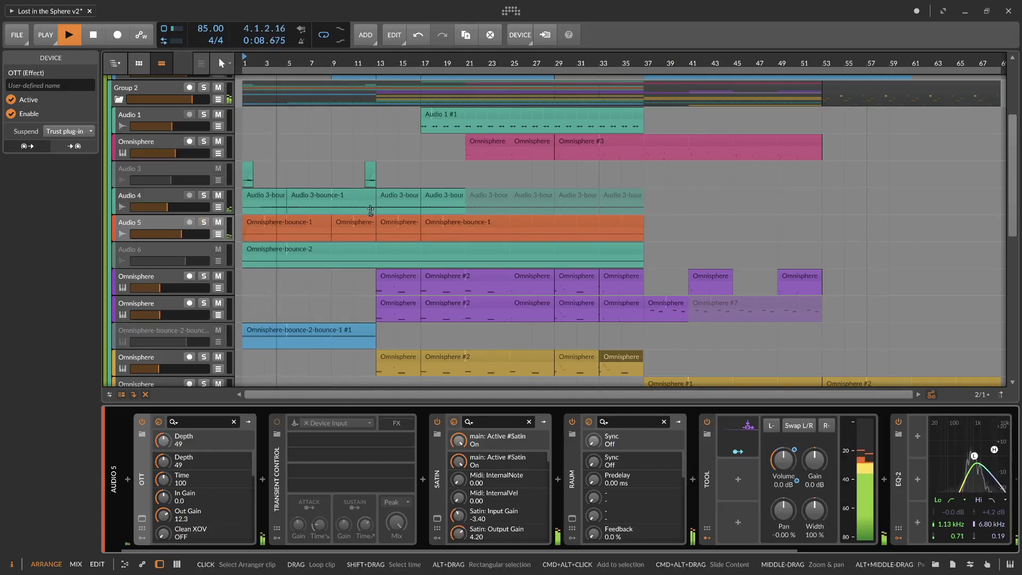
# Step: Play from bar 17 with Audio 5 soloed, extend its last clip back to bar 1, and clear the solo
pyautogui.press('space')
pyautogui.click(424, 63)
pyautogui.press('space')
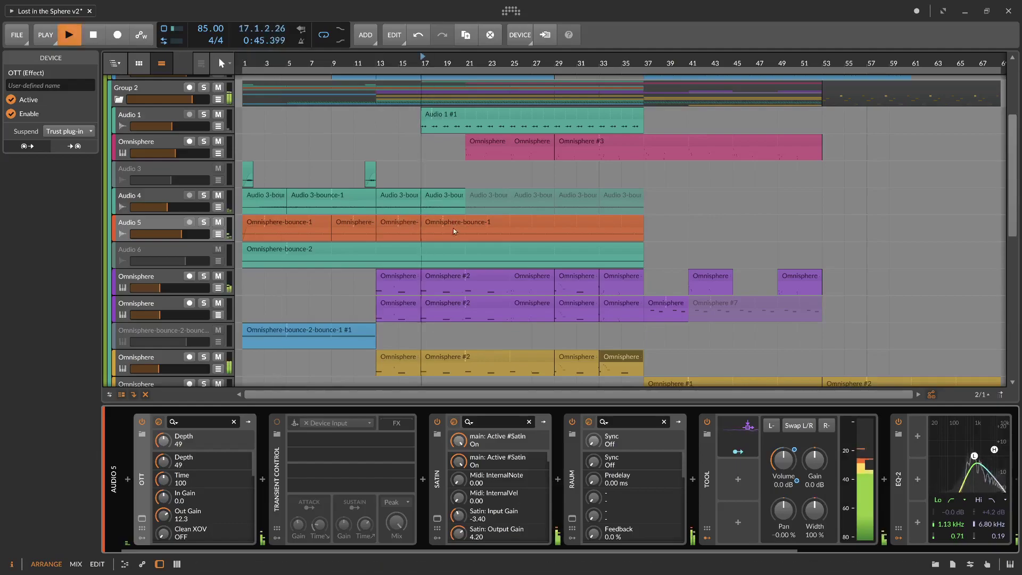
pyautogui.click(430, 224)
pyautogui.press('s')
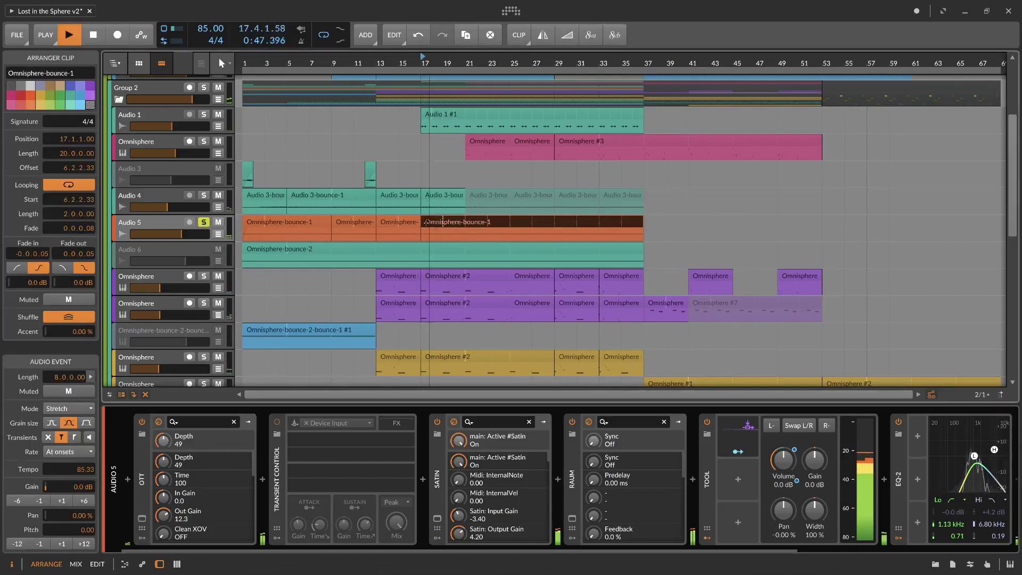
pyautogui.moveTo(423, 225); pyautogui.dragTo(243, 228)
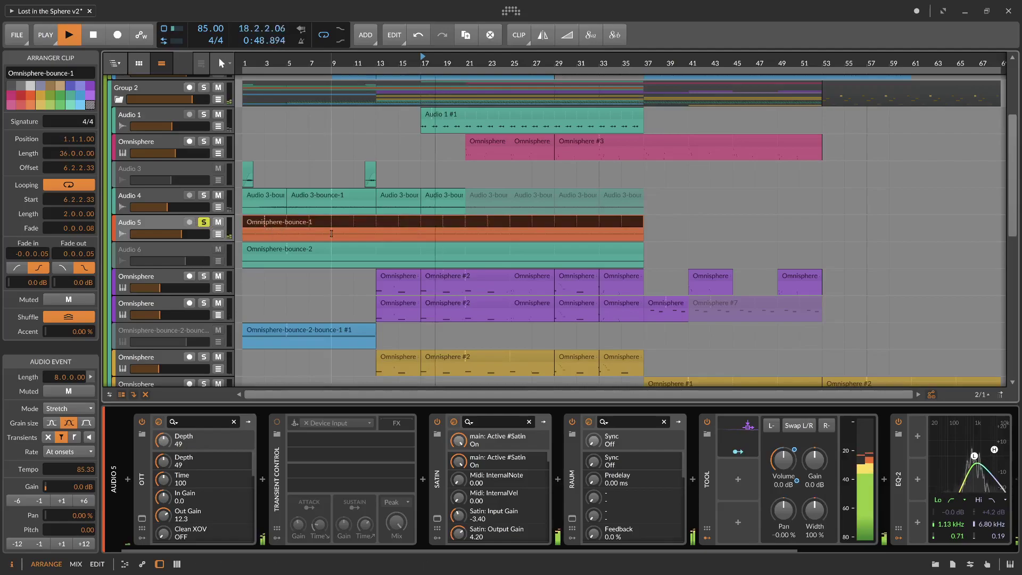
pyautogui.click(204, 224)
pyautogui.press('space')
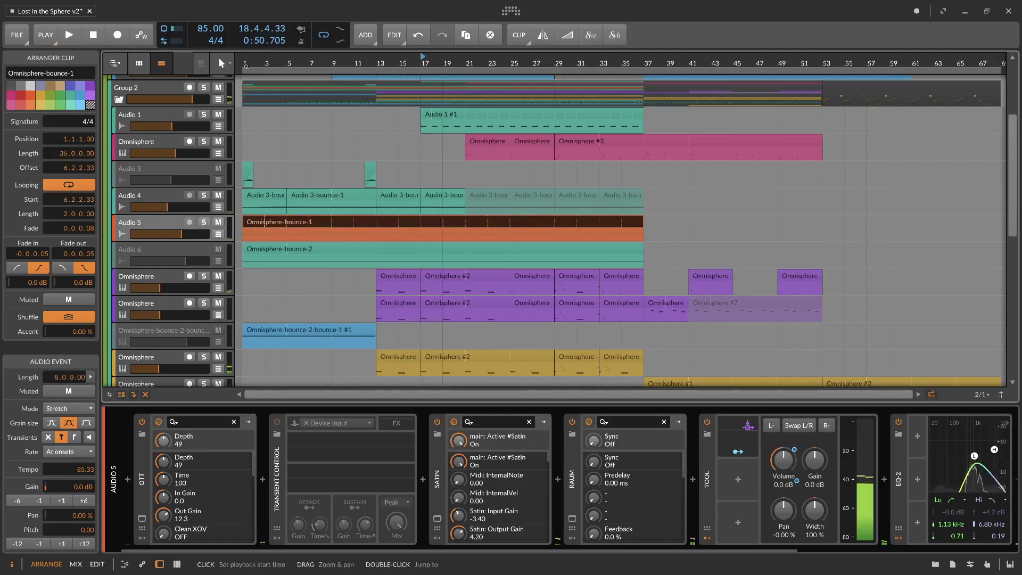
# Step: During playback from bar 1, set the high band of Audio 5's second EQ-2 to -7.3 dB, 1.86 kHz and Q 1.41
pyautogui.press('space')
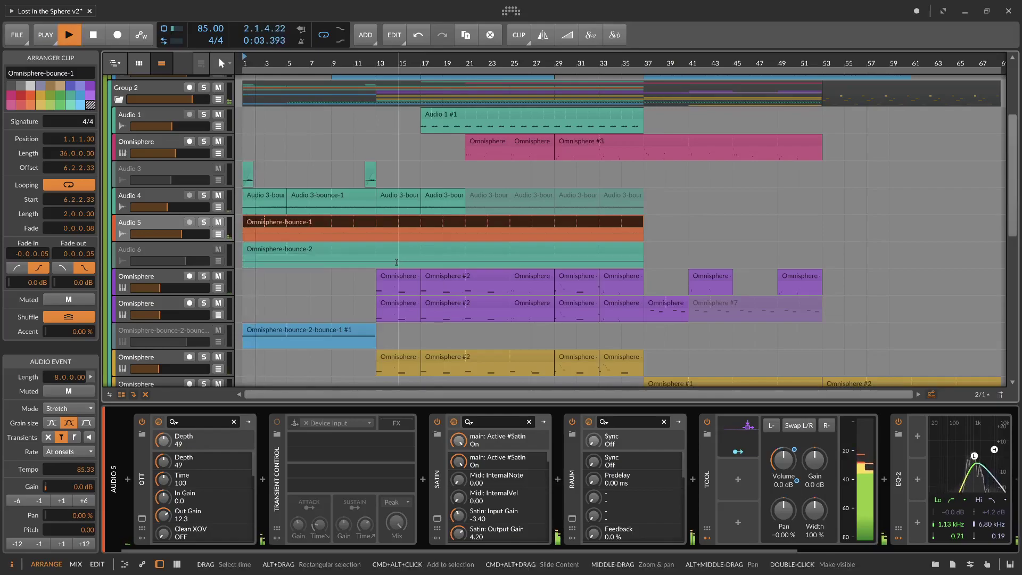
pyautogui.scroll(3, 327, 71)
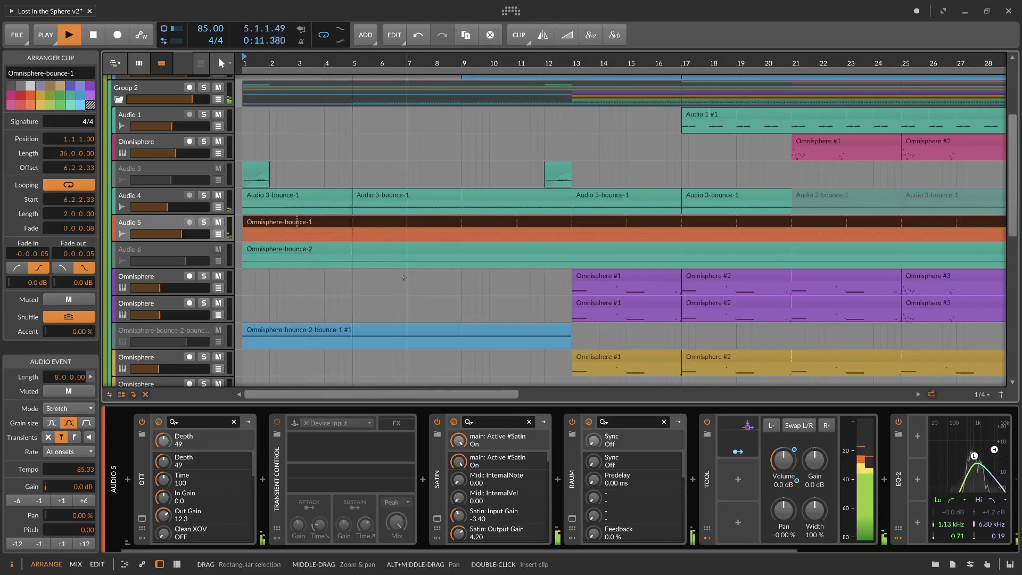
pyautogui.moveTo(340, 62); pyautogui.dragTo(298, 144)
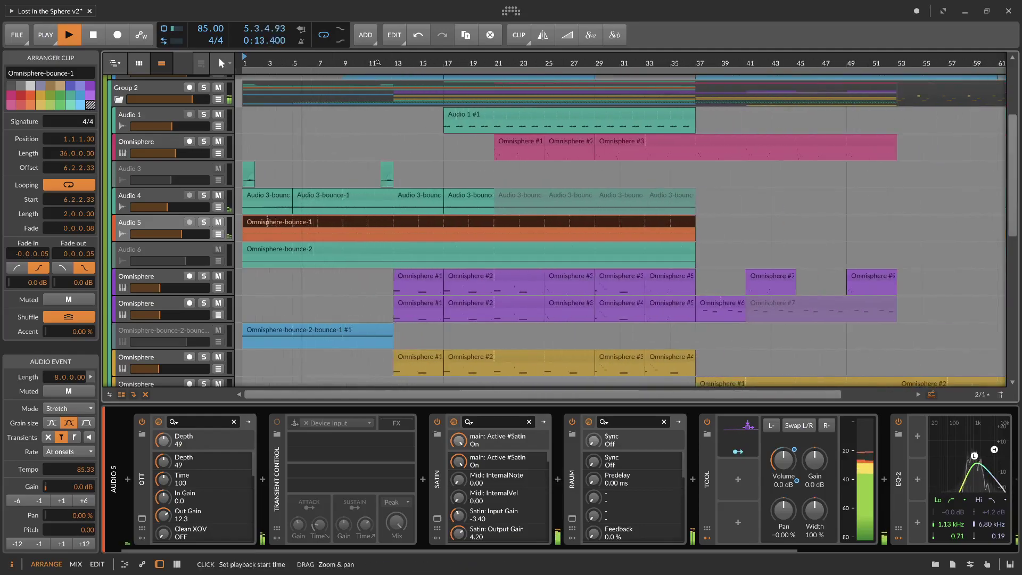
pyautogui.moveTo(529, 550); pyautogui.dragTo(825, 571)
pyautogui.moveTo(814, 461); pyautogui.dragTo(823, 463)
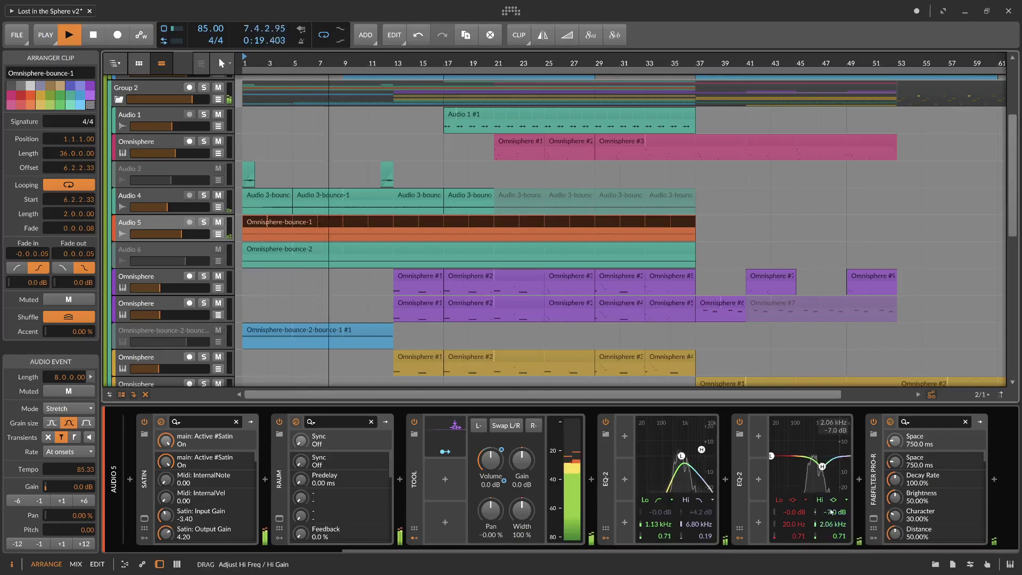
pyautogui.moveTo(839, 536); pyautogui.dragTo(840, 520)
pyautogui.moveTo(823, 468); pyautogui.dragTo(821, 469)
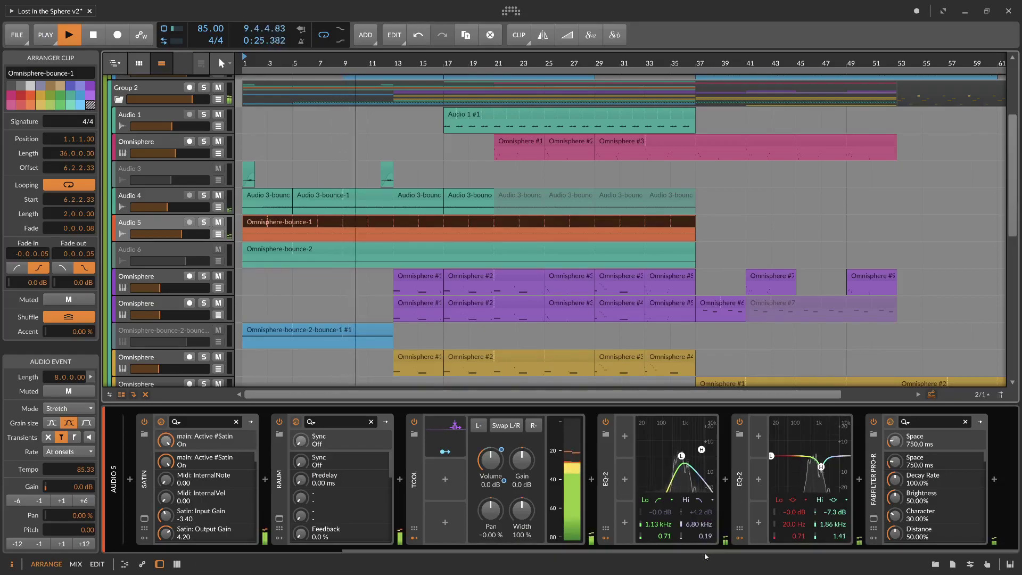
pyautogui.scroll(5, 707, 551)
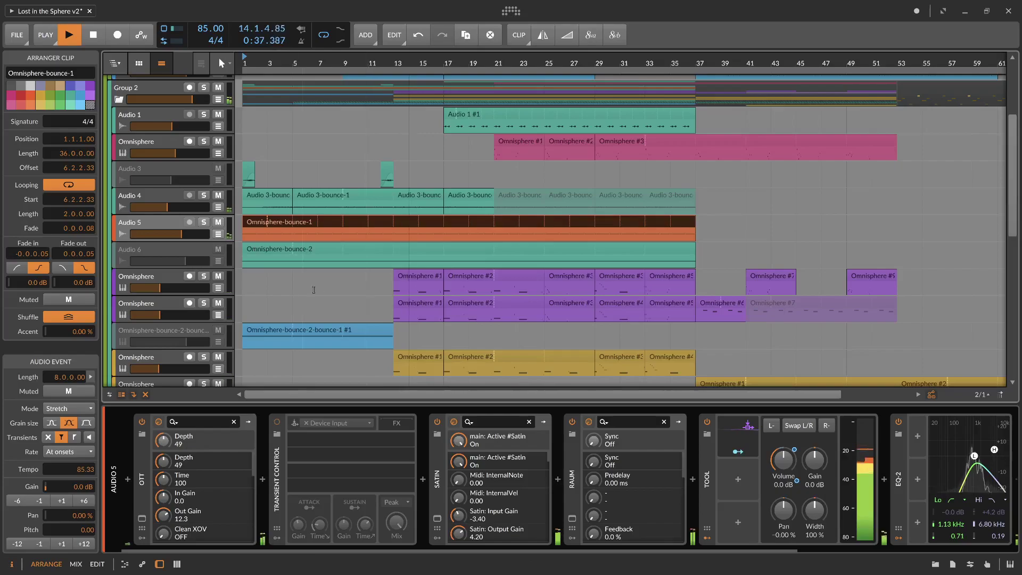
# Step: Open the first clip at bar 13 on the lower purple Omnisphere track in an enlarged note editor
pyautogui.click(548, 329)
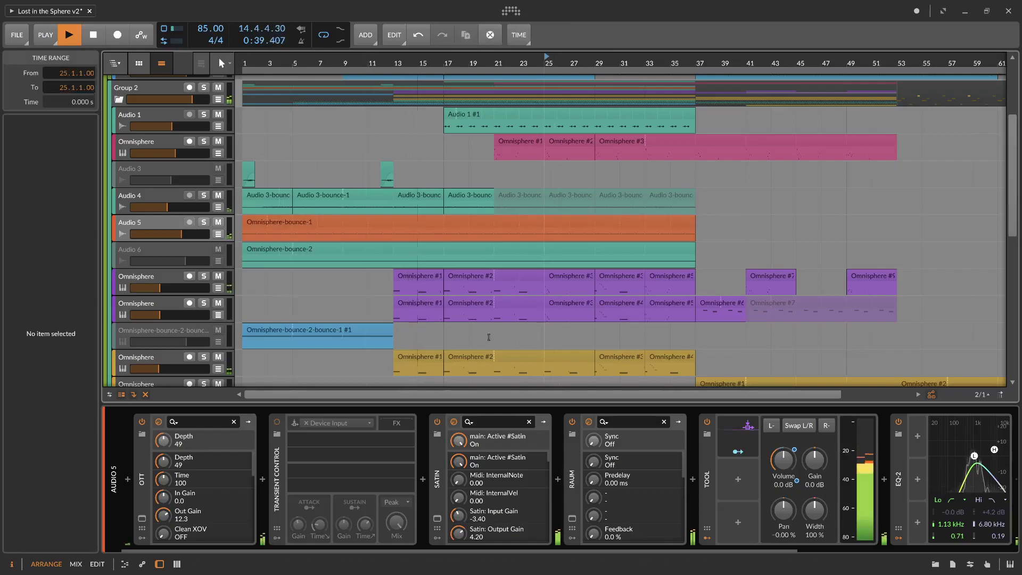
pyautogui.scroll(-2, 528, 327)
pyautogui.scroll(-2, 501, 322)
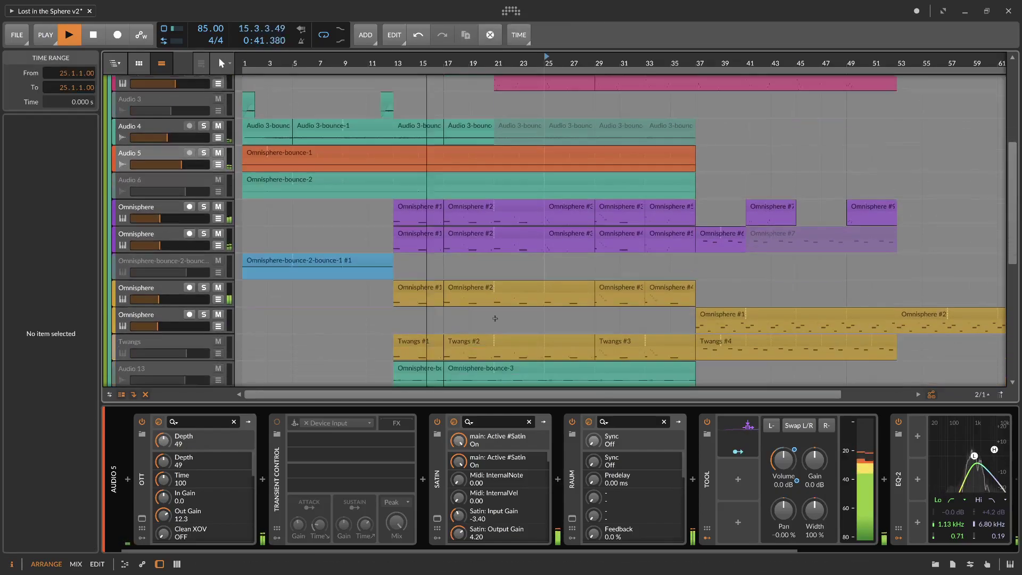
pyautogui.click(429, 233)
pyautogui.doubleClick(436, 237)
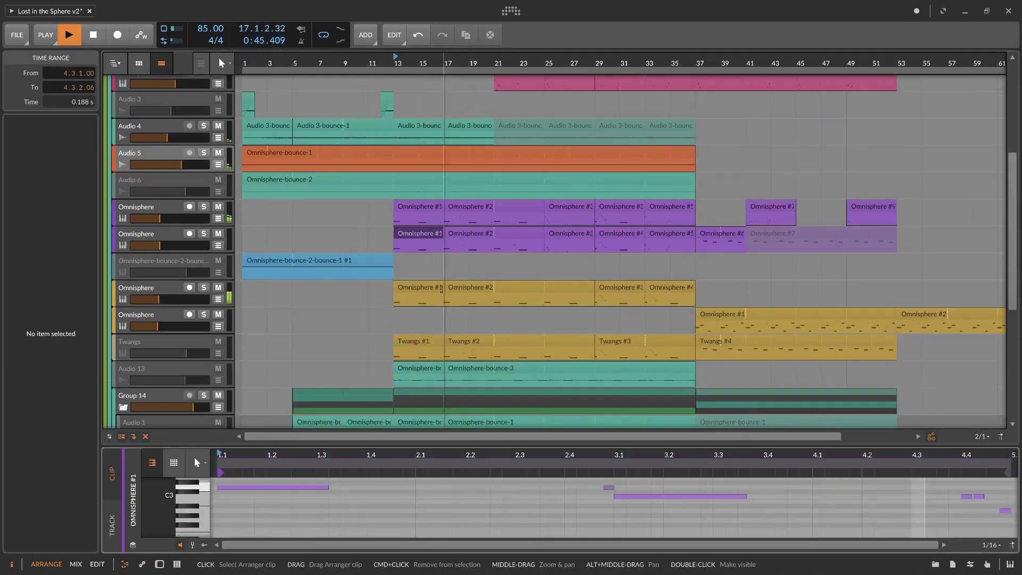
pyautogui.moveTo(334, 445); pyautogui.dragTo(360, 278)
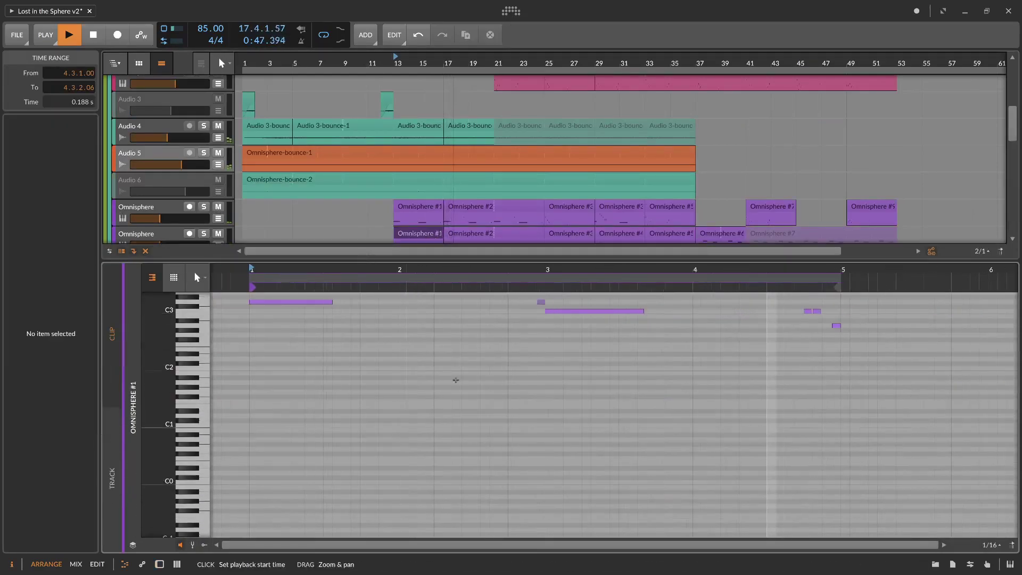
pyautogui.scroll(3, 458, 375)
# Step: Stop playback and mute the clip's short notes, two late in bar 2 and three near the end of bar 4
pyautogui.press('space')
pyautogui.moveTo(532, 387); pyautogui.dragTo(529, 454)
pyautogui.press('Left')
pyautogui.press('Left')
pyautogui.press('Left')
pyautogui.click(480, 395)
pyautogui.moveTo(479, 394); pyautogui.dragTo(513, 455)
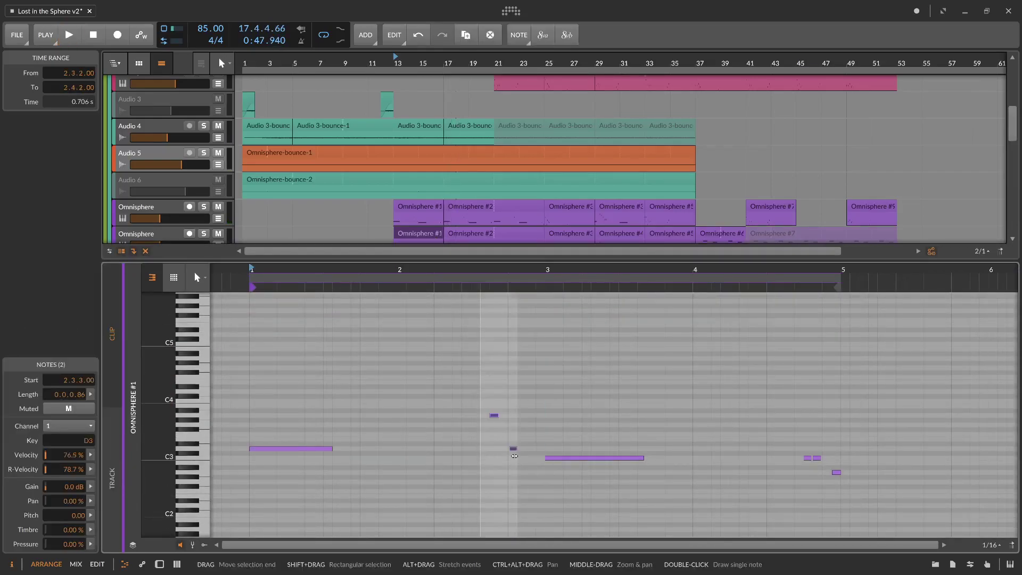
pyautogui.hotkey('alt', 'm')
pyautogui.scroll(-2, 574, 418)
pyautogui.moveTo(907, 410); pyautogui.dragTo(770, 448)
pyautogui.press('m')
# Step: Extend the looped Omnisphere #1 clip on the lower purple track over Omnisphere #2 to a length of 12 bars
pyautogui.scroll(-5, 468, 128)
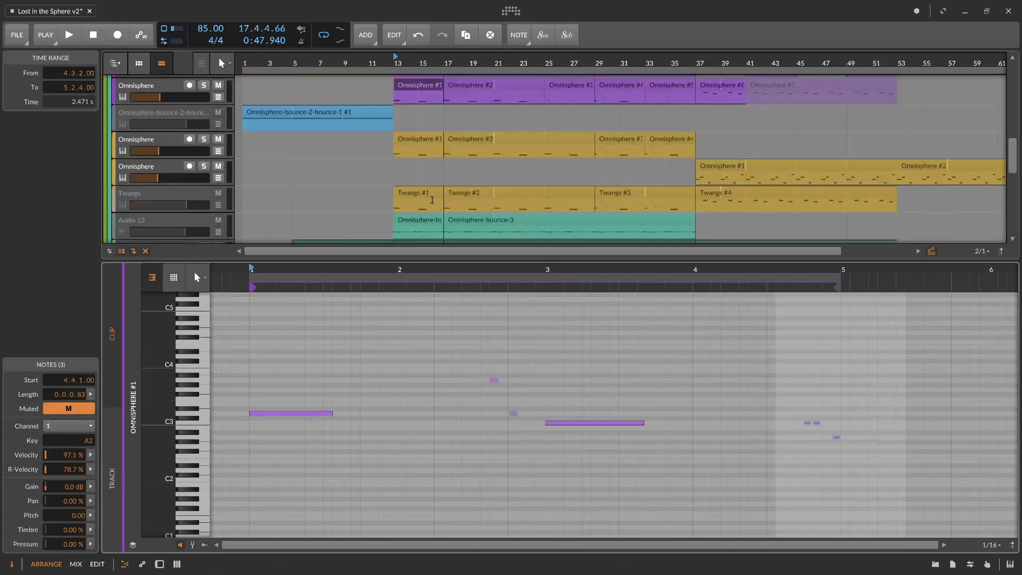
pyautogui.scroll(1, 486, 107)
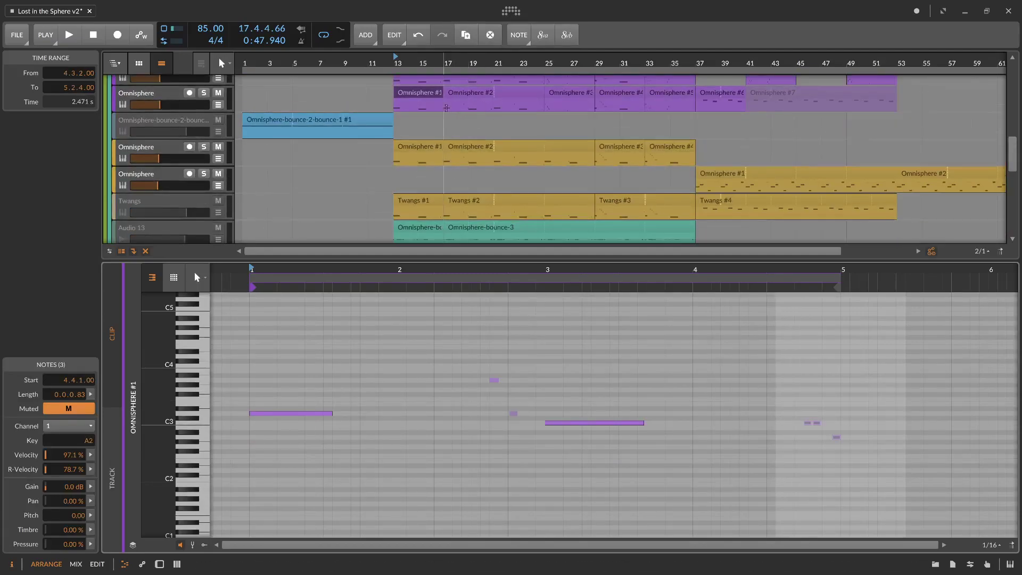
pyautogui.moveTo(442, 108); pyautogui.dragTo(453, 110)
pyautogui.moveTo(538, 110); pyautogui.dragTo(542, 112)
pyautogui.scroll(1, 542, 111)
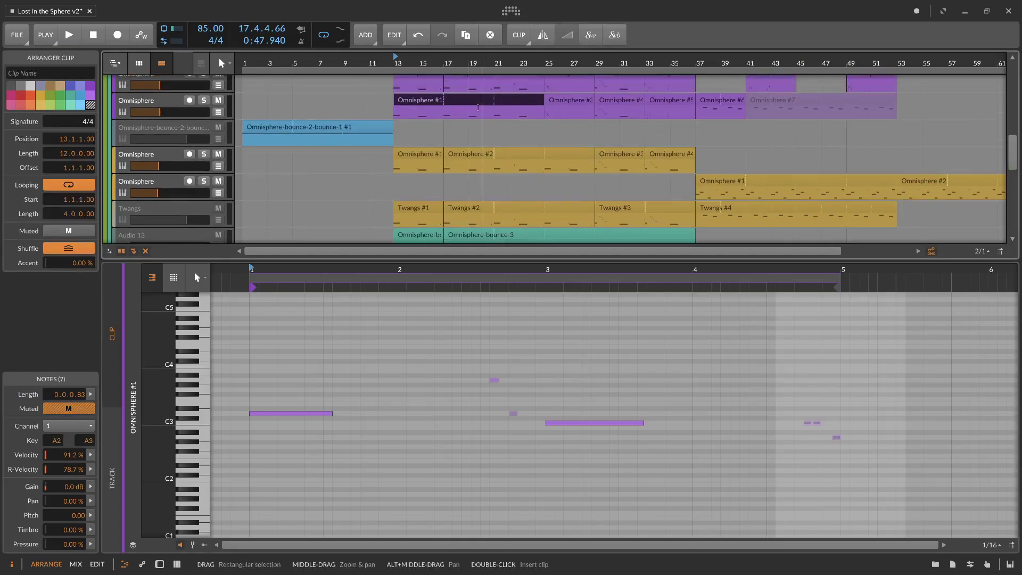
# Step: Audition the two purple Omnisphere tracks and the upper yellow Omnisphere track in solo from bar 13
pyautogui.press('space')
pyautogui.click(205, 101)
pyautogui.scroll(1, 207, 98)
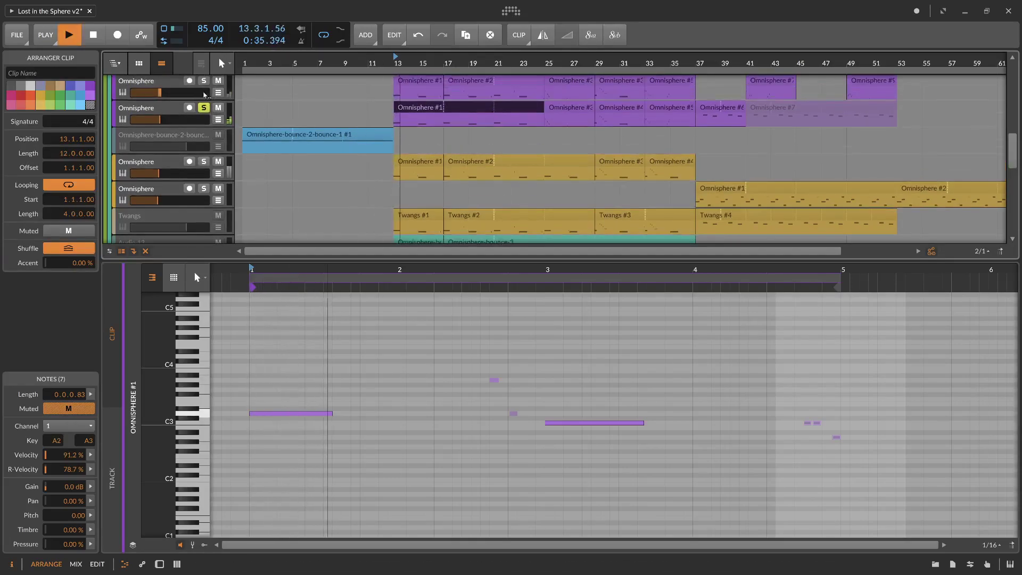
pyautogui.click(204, 107)
pyautogui.press('space')
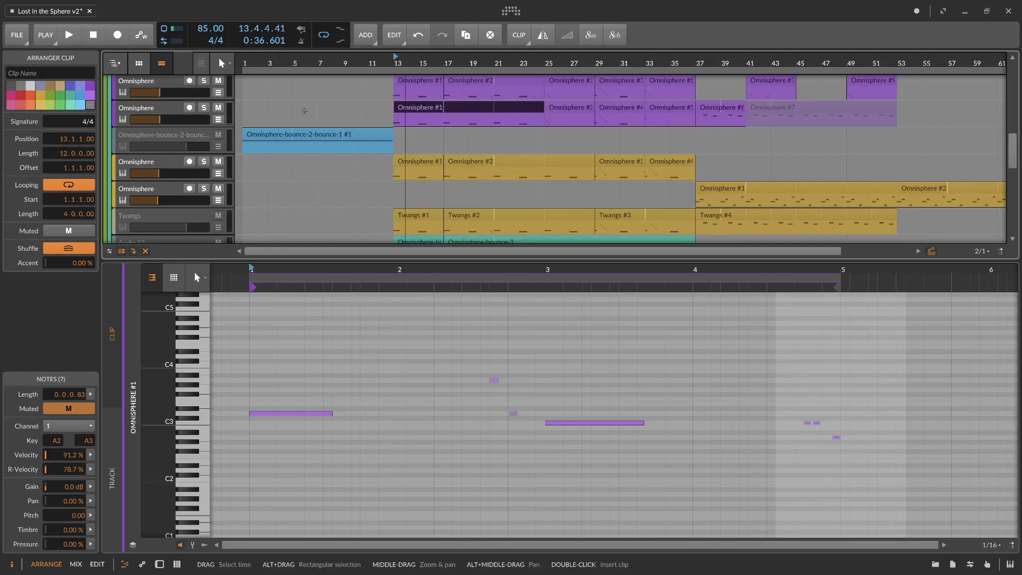
pyautogui.click(204, 82)
pyautogui.press('space')
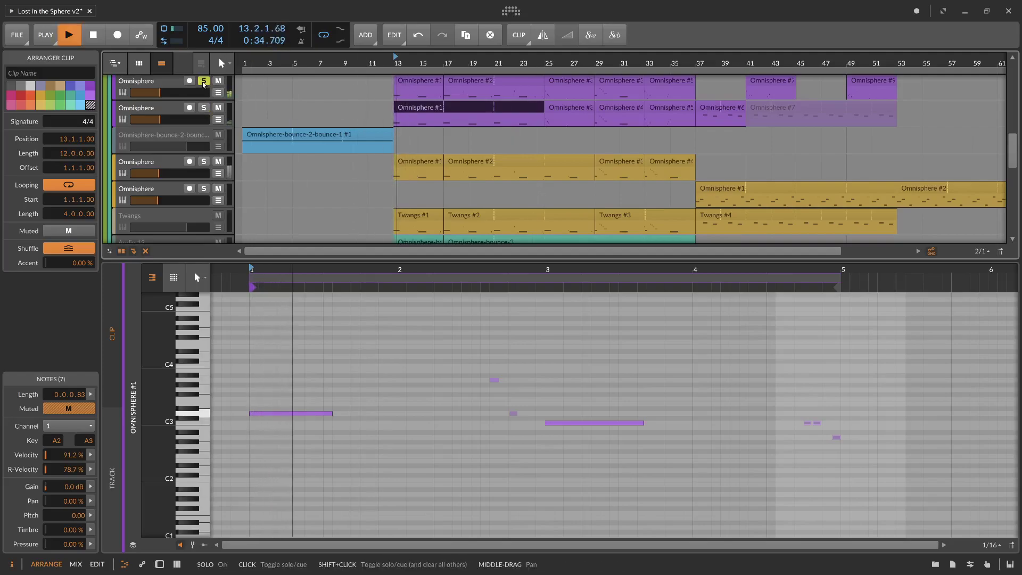
pyautogui.press('space')
pyautogui.click(204, 83)
pyautogui.click(206, 163)
pyautogui.press('space')
pyautogui.press('space')
pyautogui.click(204, 162)
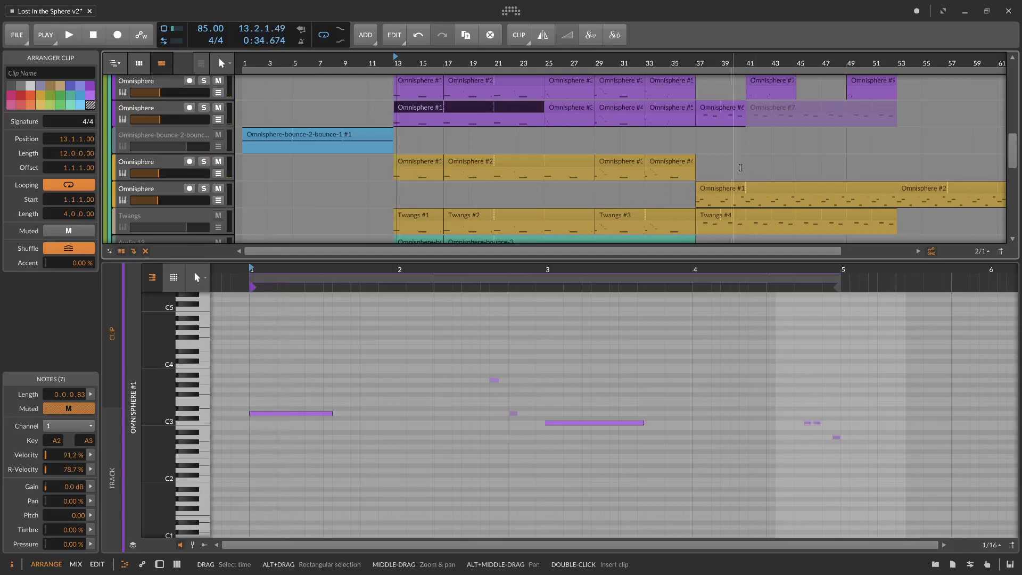
# Step: Close the note editor and deactivate the Audio 5 track
pyautogui.scroll(1, 677, 152)
pyautogui.scroll(-1, 678, 151)
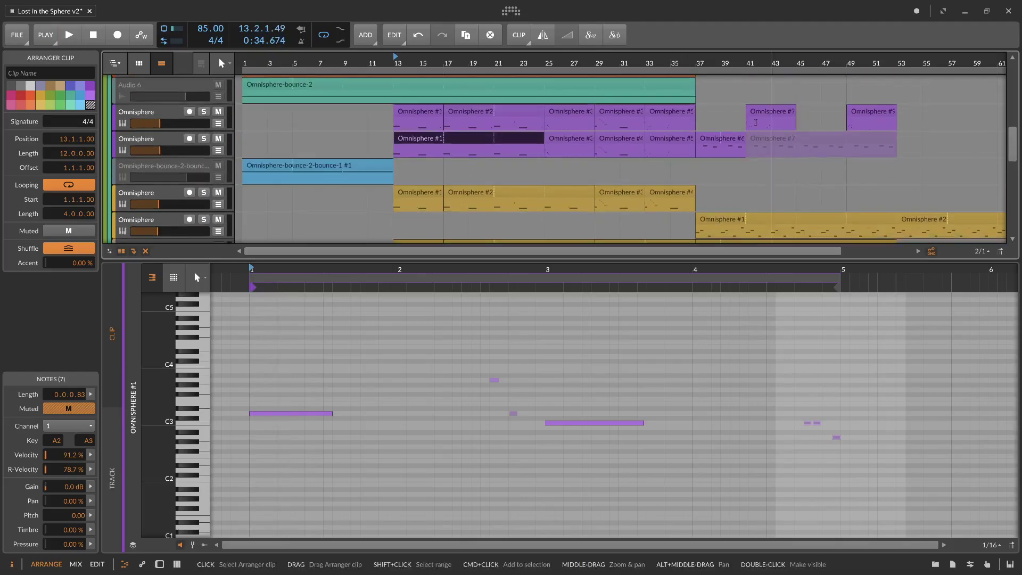
pyautogui.scroll(3, 458, 112)
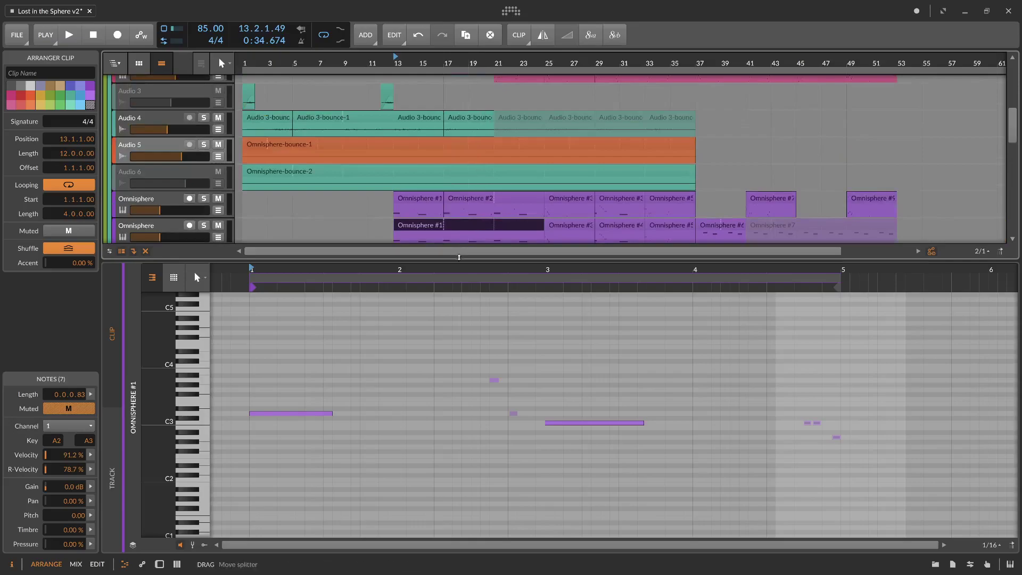
pyautogui.press('e')
pyautogui.click(177, 151)
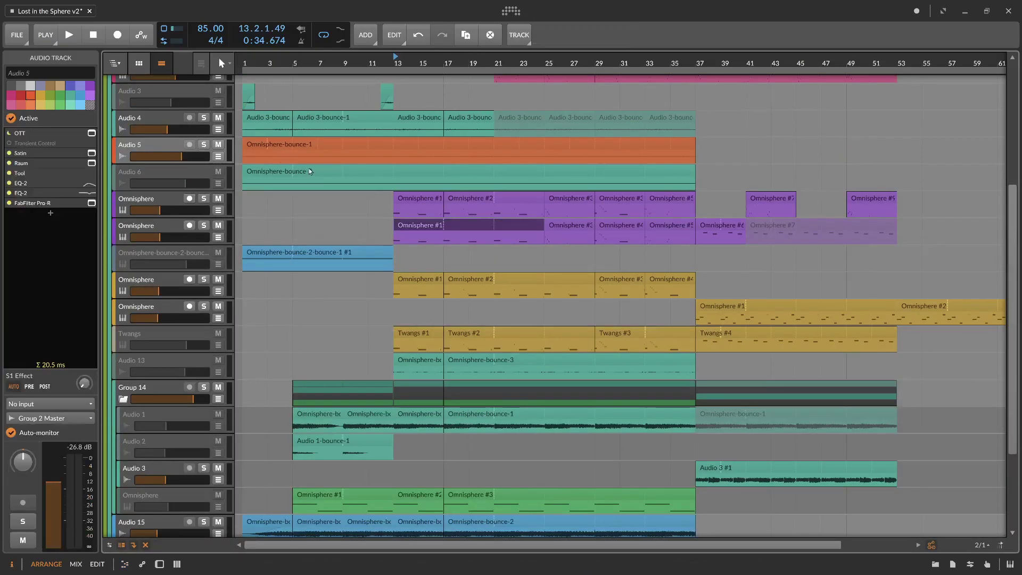
pyautogui.scroll(1, 304, 173)
pyautogui.hotkey('alt', 'a')
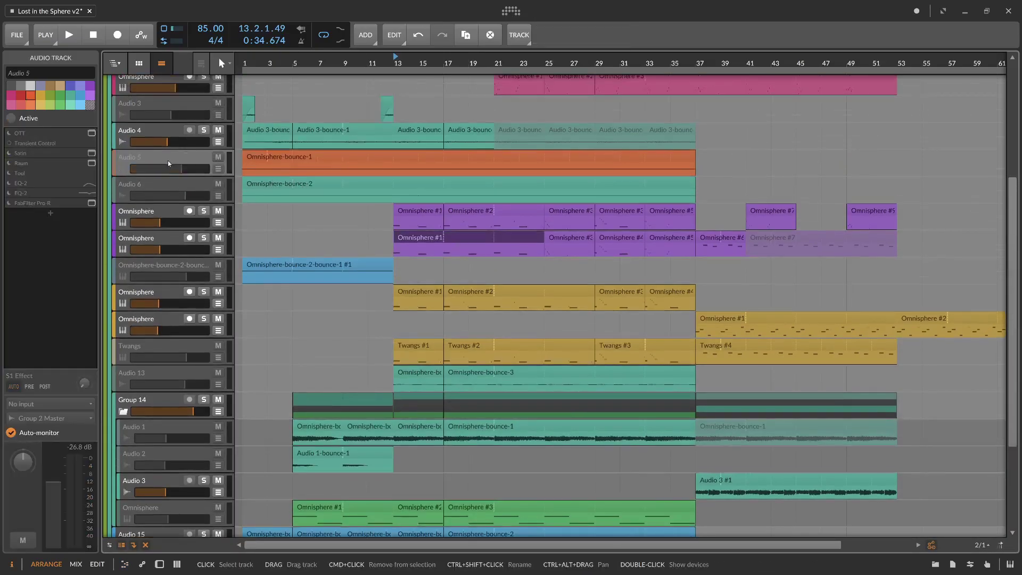
pyautogui.rightClick(166, 180)
pyautogui.click(181, 190)
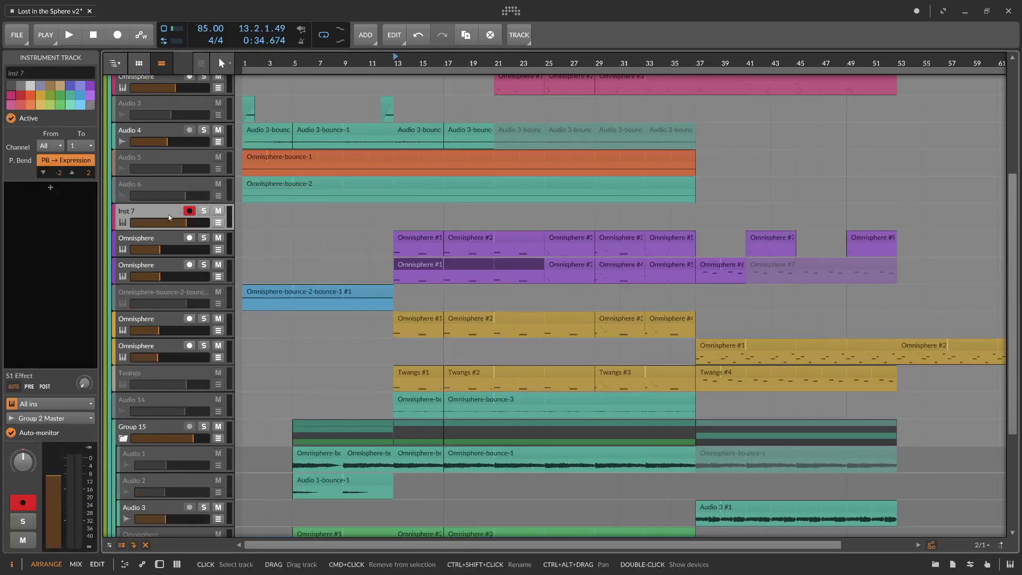
pyautogui.press('Delete')
# Step: Duplicate the upper purple Omnisphere track, place the copy directly below Audio 6, and show its devices
pyautogui.click(162, 212)
pyautogui.hotkey('ctrl', 'd')
pyautogui.moveTo(161, 234); pyautogui.dragTo(156, 206)
pyautogui.press('d')
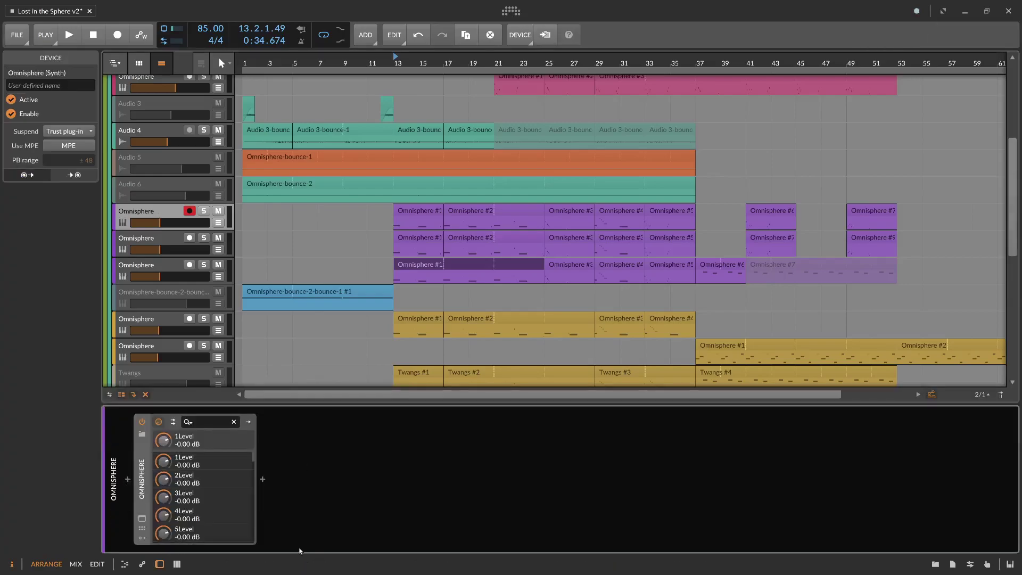
# Step: Delete all clips from the duplicated Omnisphere track and insert an empty clip at bar 1
pyautogui.moveTo(933, 219)
pyautogui.mouseDown()
pyautogui.moveTo(418, 200)
pyautogui.moveTo(393, 211)
pyautogui.mouseUp()
pyautogui.moveTo(379, 211); pyautogui.dragTo(916, 213)
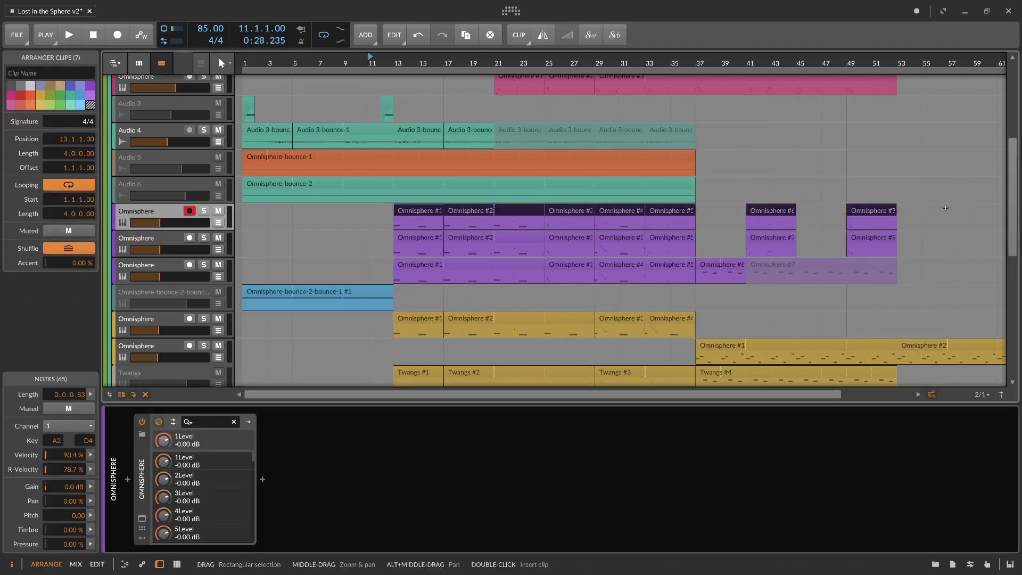
pyautogui.press('Delete')
pyautogui.doubleClick(246, 208)
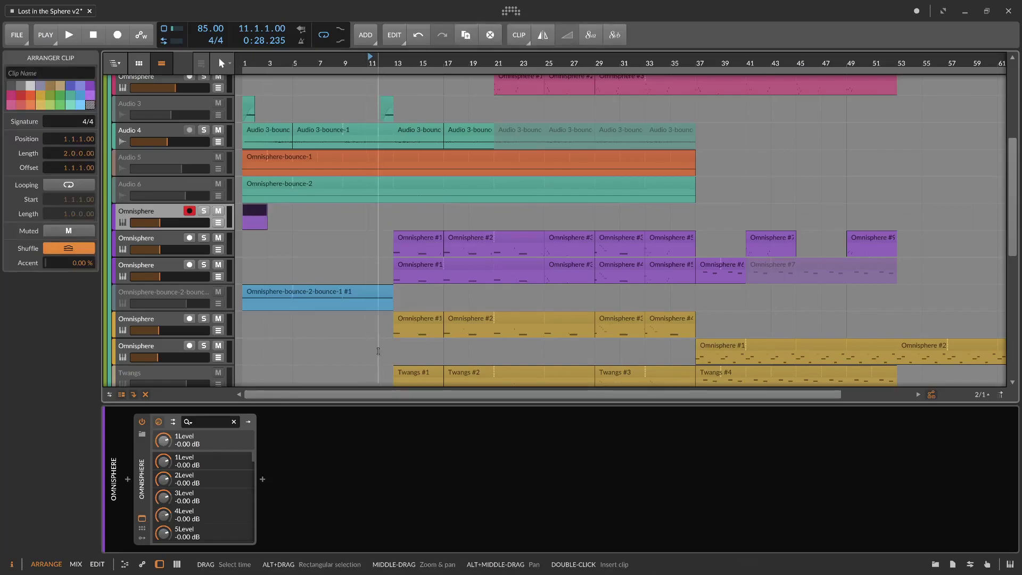
# Step: Open the duplicated track's Omnisphere instrument and search its patches for "guitar"
pyautogui.hotkey('ctrl', 'alt', 'v')
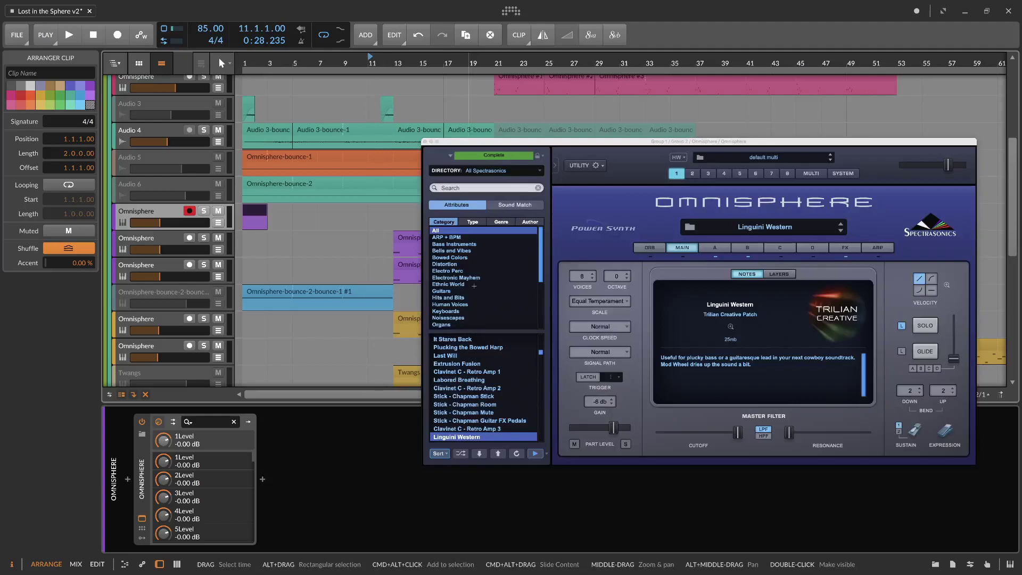
pyautogui.click(488, 220)
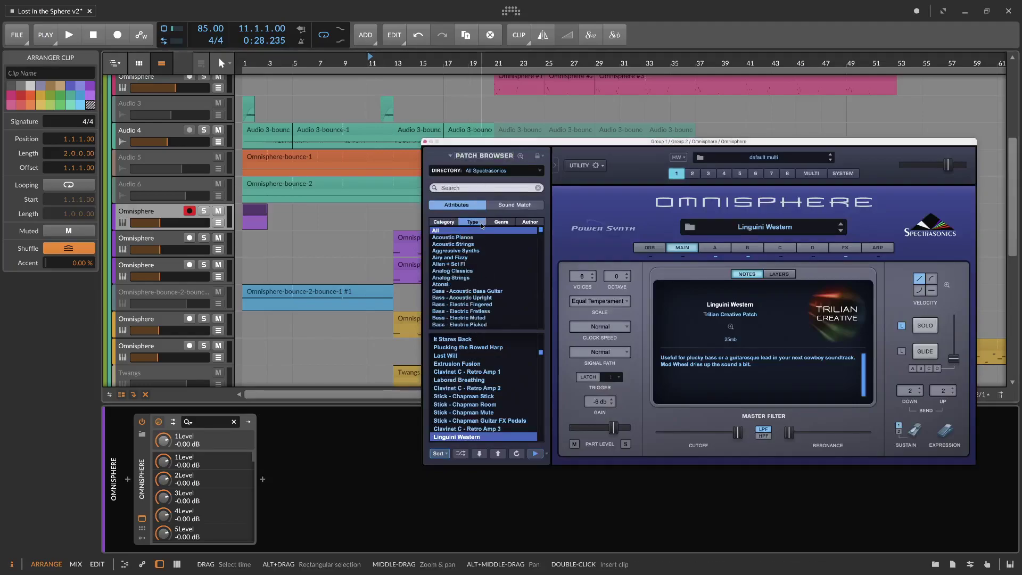
pyautogui.scroll(-5, 488, 299)
pyautogui.scroll(-5, 489, 298)
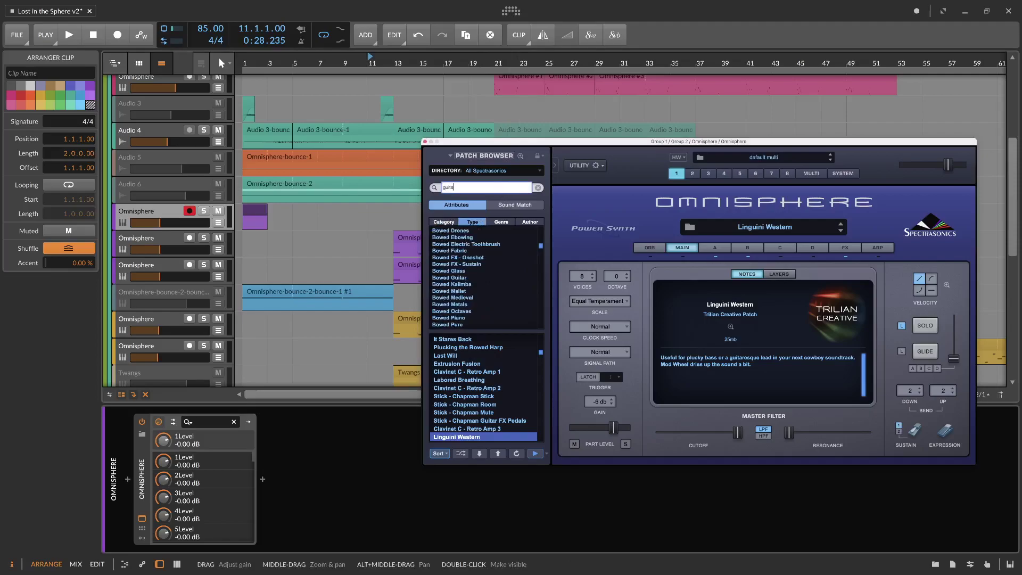
pyautogui.press('Return')
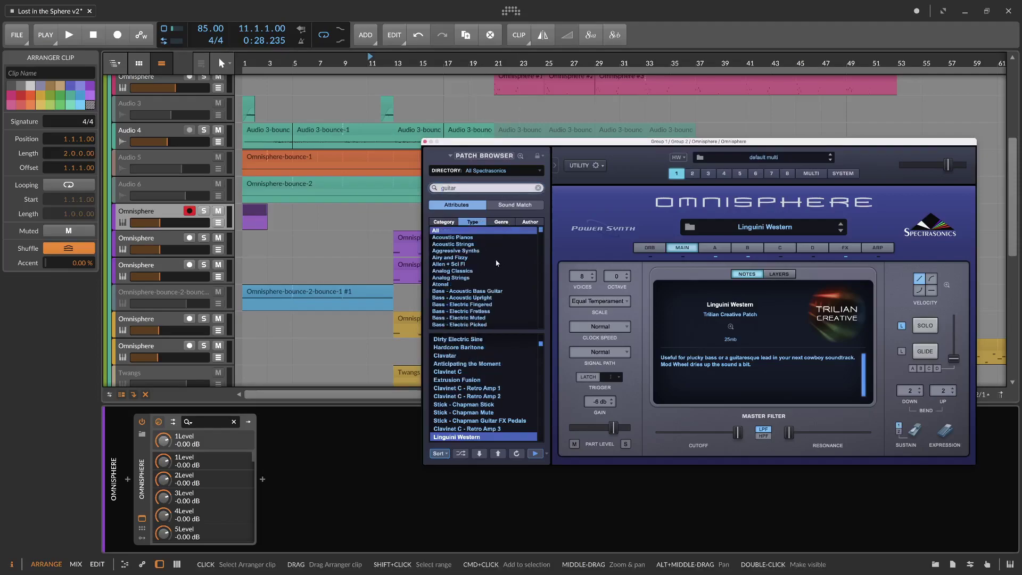
# Step: Browse the guitar search results by type and genre
pyautogui.scroll(-5, 496, 263)
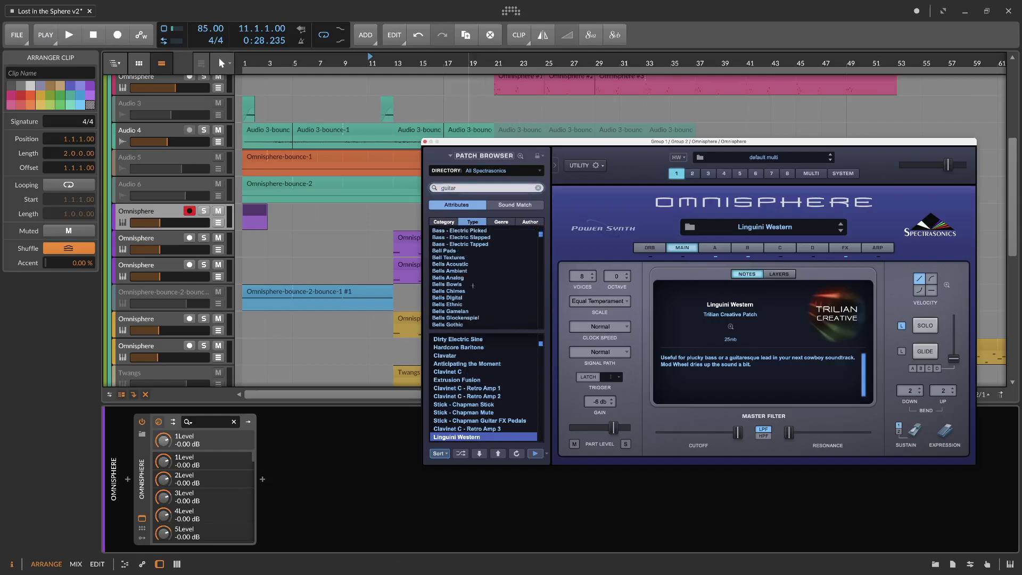
pyautogui.click(470, 267)
pyautogui.scroll(-3, 474, 287)
pyautogui.scroll(-4, 478, 300)
pyautogui.scroll(-5, 481, 298)
pyautogui.click(499, 222)
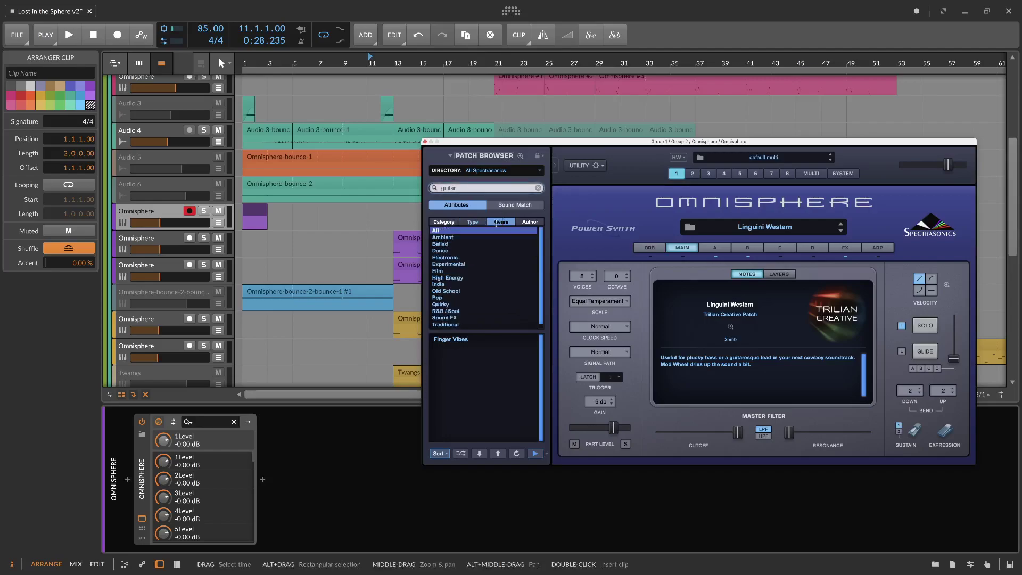
pyautogui.click(452, 223)
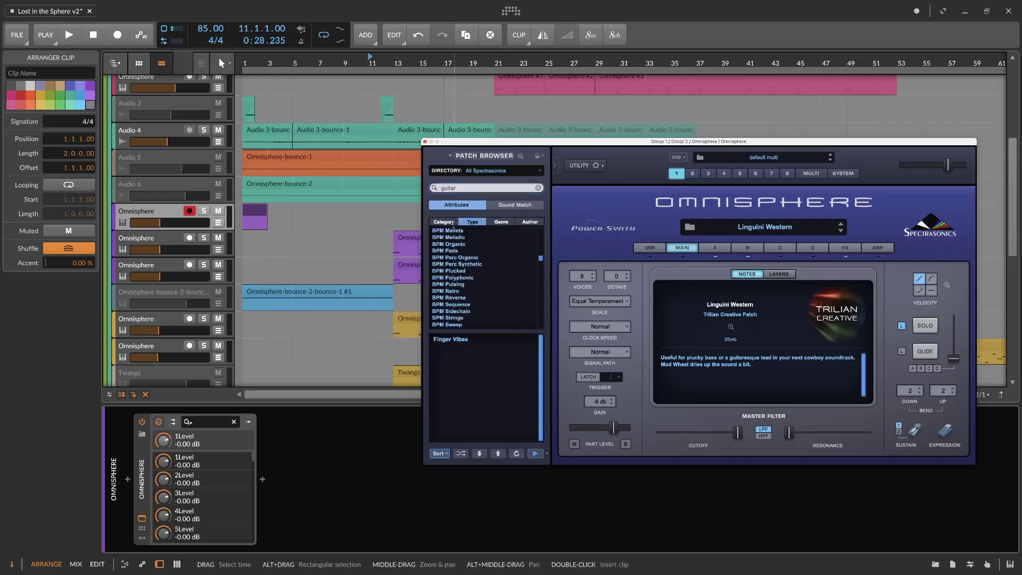
# Step: Filter the guitar patches to Ethnic World and audition Guitaralimba Hairbrush and Hairbrush Guitaralimba
pyautogui.doubleClick(472, 189)
pyautogui.click(447, 270)
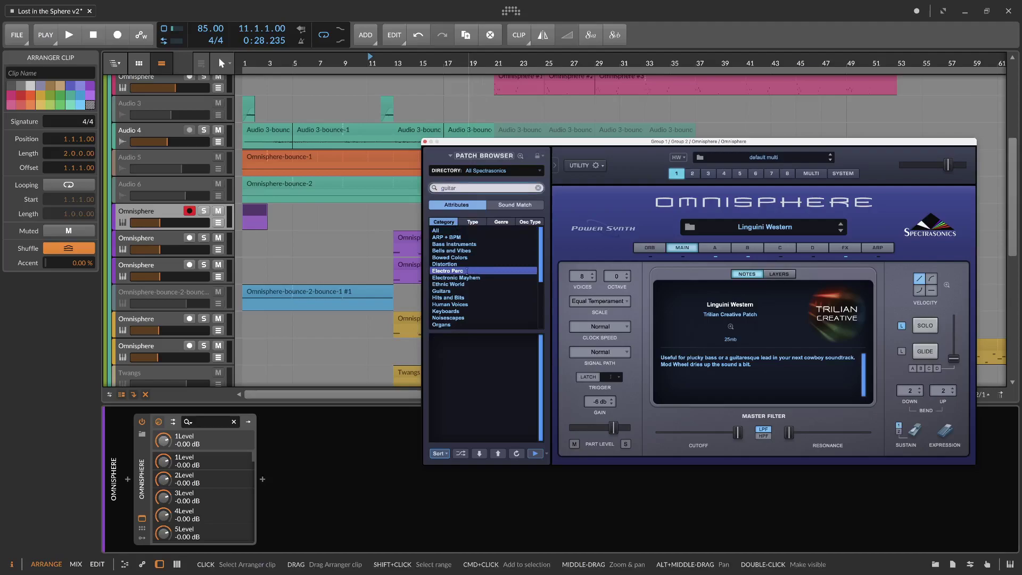
pyautogui.click(449, 284)
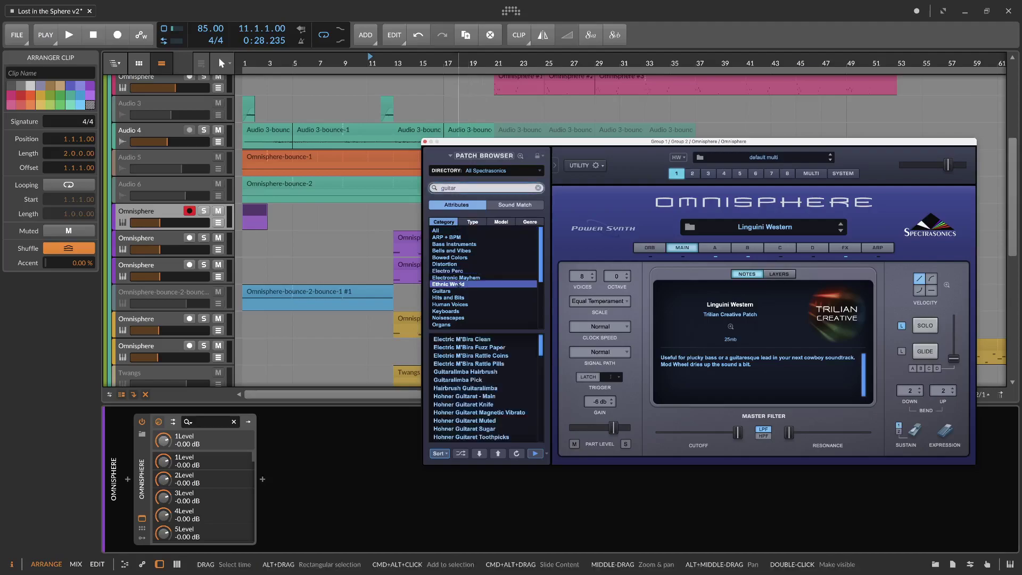
pyautogui.click(489, 379)
pyautogui.click(493, 373)
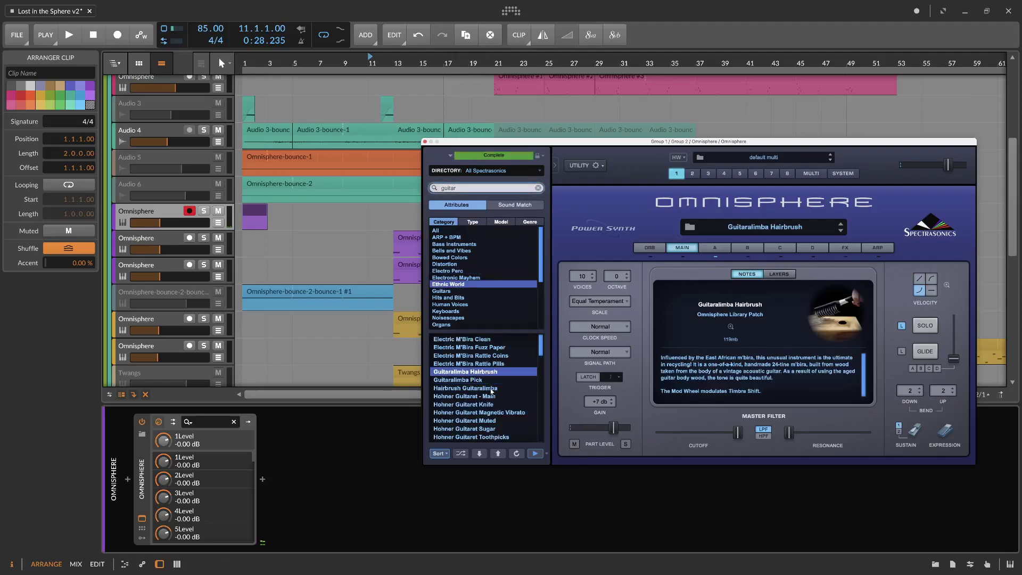
pyautogui.click(490, 388)
# Step: Filter the patches to the Guitars category and audition Studio Bass Pad, LA Synth Guitar and Armadillo Mandolin
pyautogui.click(486, 291)
pyautogui.click(474, 379)
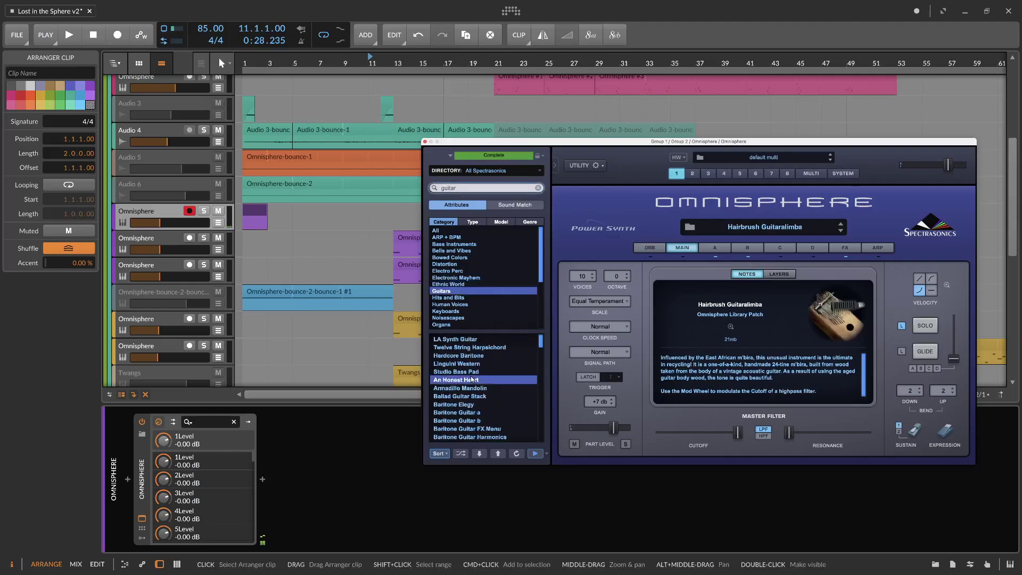
pyautogui.click(484, 372)
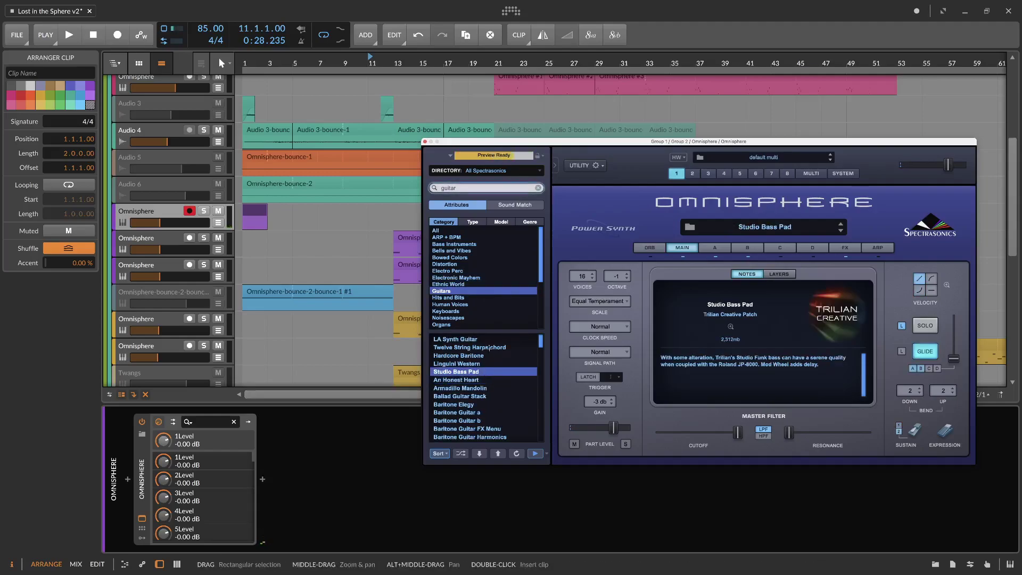
pyautogui.click(490, 348)
pyautogui.click(477, 340)
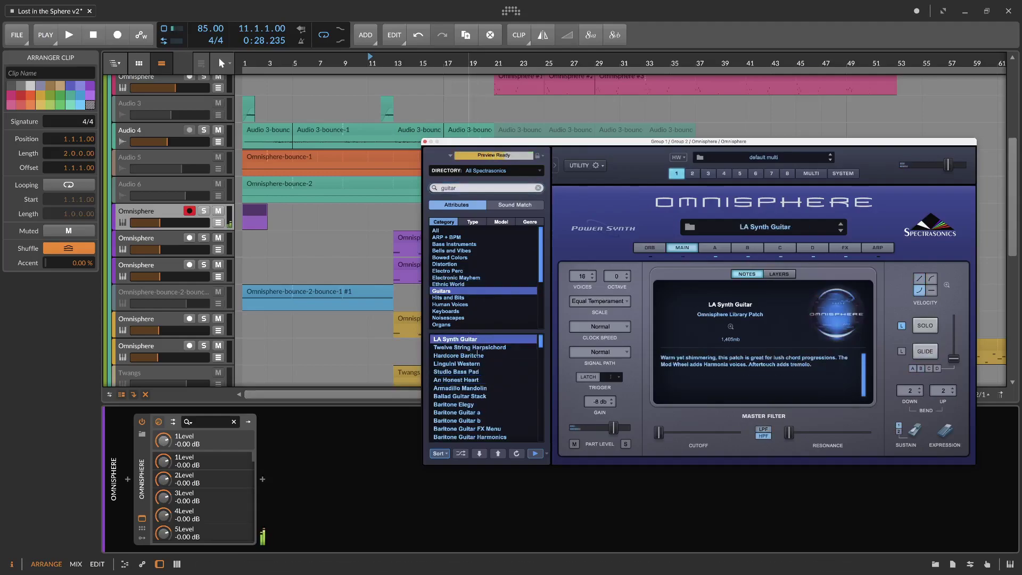
pyautogui.click(481, 356)
pyautogui.click(479, 389)
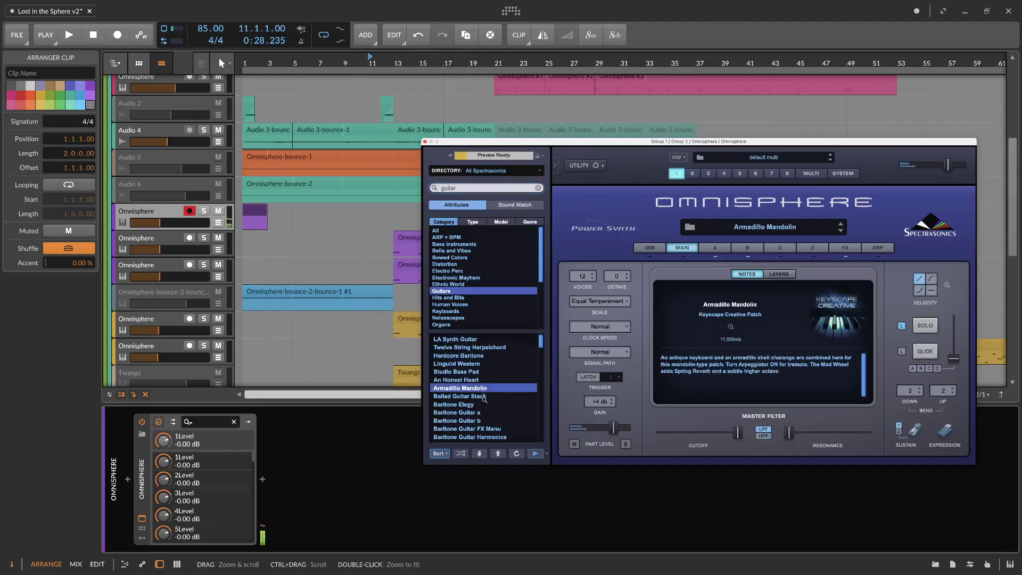
# Step: Audition the baritone guitar patches, load Classic Nylon Guitar and close the instrument window
pyautogui.click(481, 404)
pyautogui.scroll(-2, 482, 397)
pyautogui.click(482, 380)
pyautogui.click(482, 397)
pyautogui.click(483, 403)
pyautogui.click(484, 397)
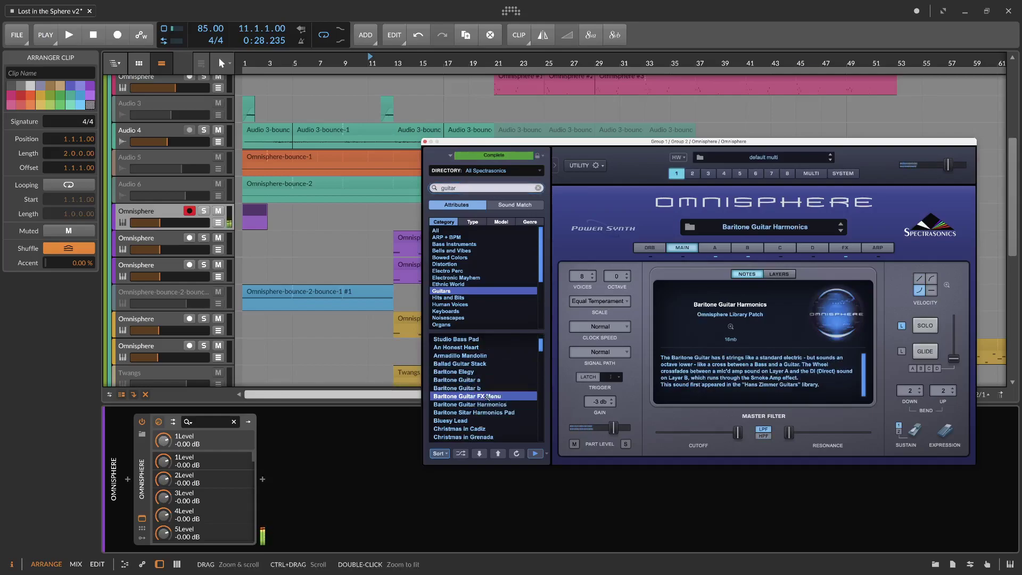
pyautogui.click(483, 421)
pyautogui.click(484, 406)
pyautogui.press('Down')
pyautogui.press('Down')
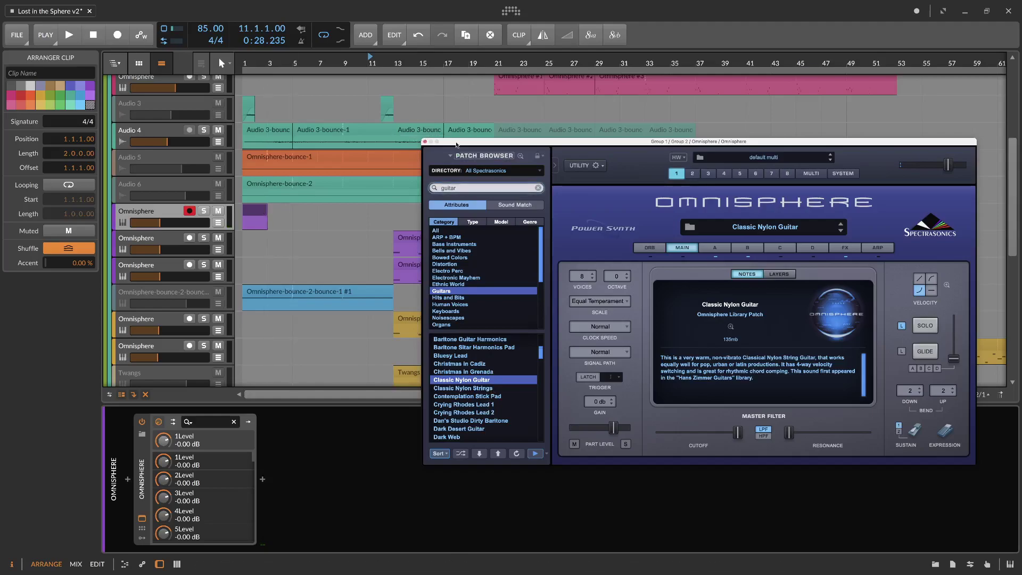
pyautogui.click(425, 142)
# Step: Open the empty clip at bar 1 for note editing and draw sixteenth notes D2, A2, D2 and C2 from 1.1
pyautogui.doubleClick(260, 211)
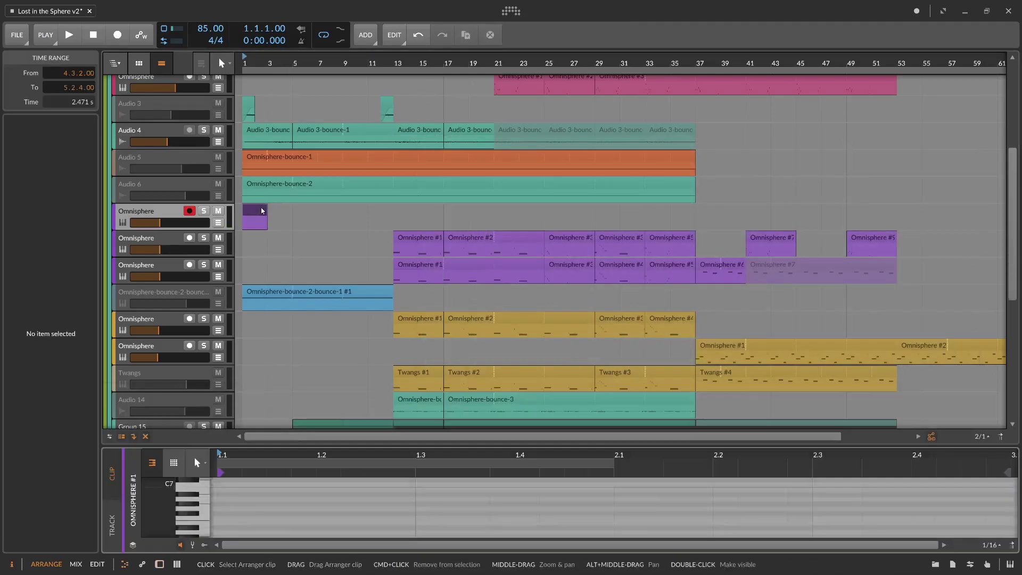
pyautogui.press('3')
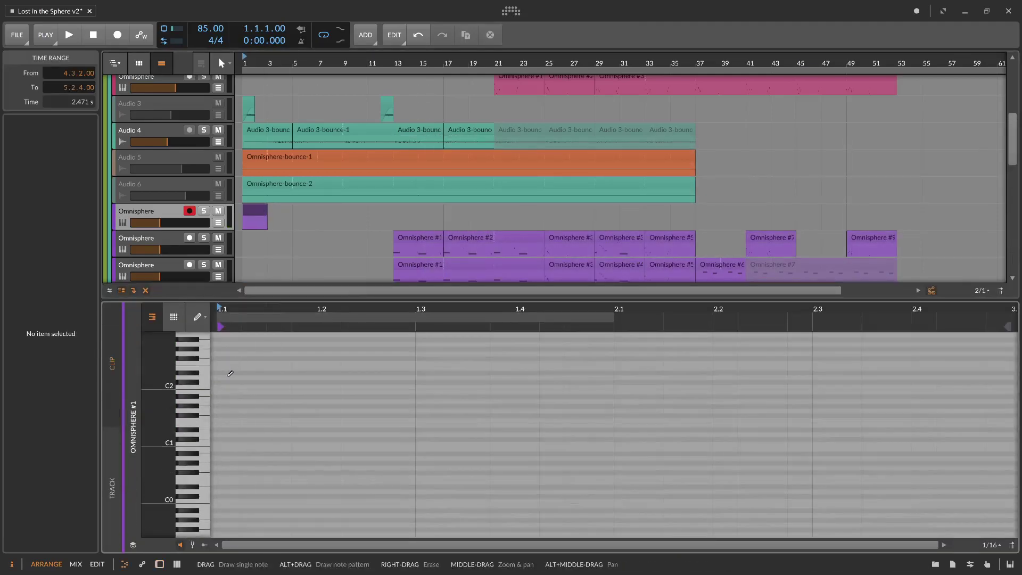
pyautogui.click(229, 374)
pyautogui.scroll(2, 257, 359)
pyautogui.click(255, 379)
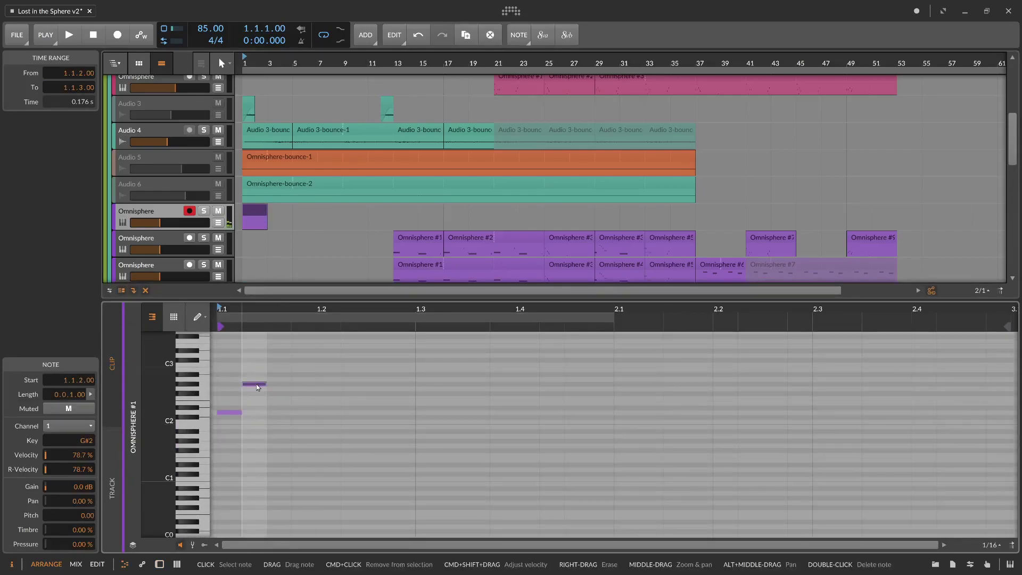
pyautogui.click(275, 413)
pyautogui.click(305, 428)
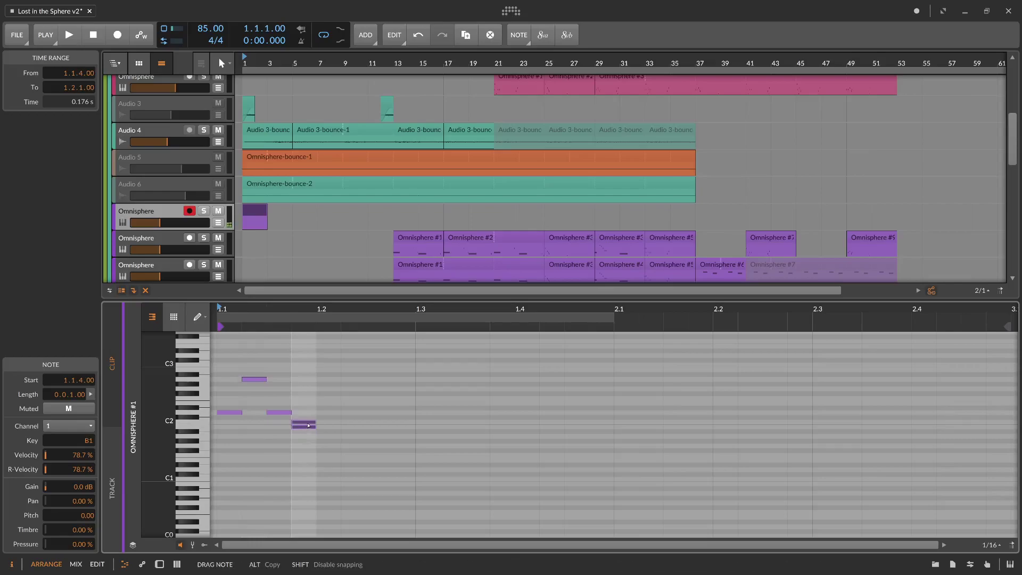
# Step: Continue the pattern from 1.2 with sixteenth notes E2, D2, C2 and D2, and play it back
pyautogui.click(323, 403)
pyautogui.click(354, 413)
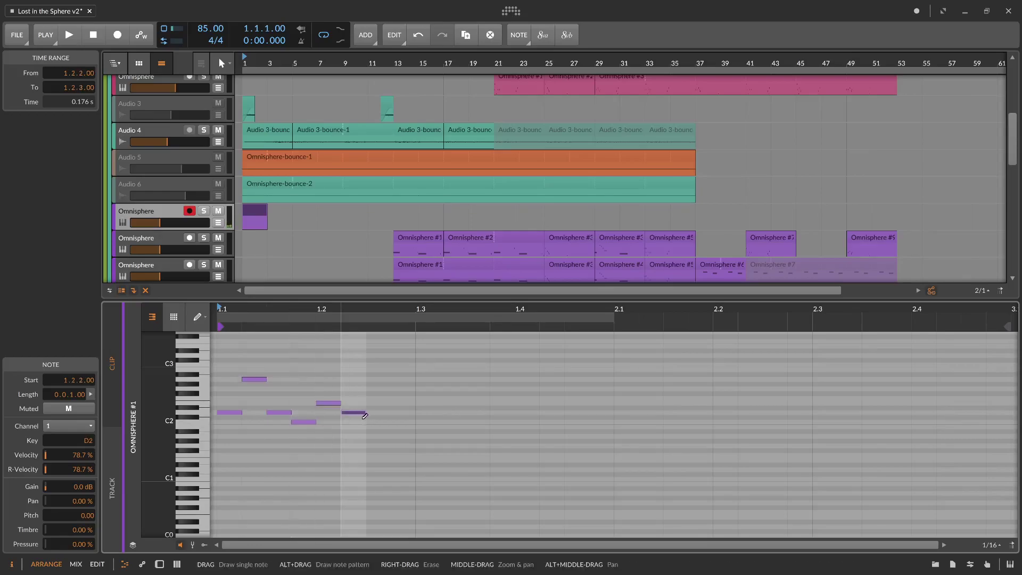
pyautogui.click(397, 413)
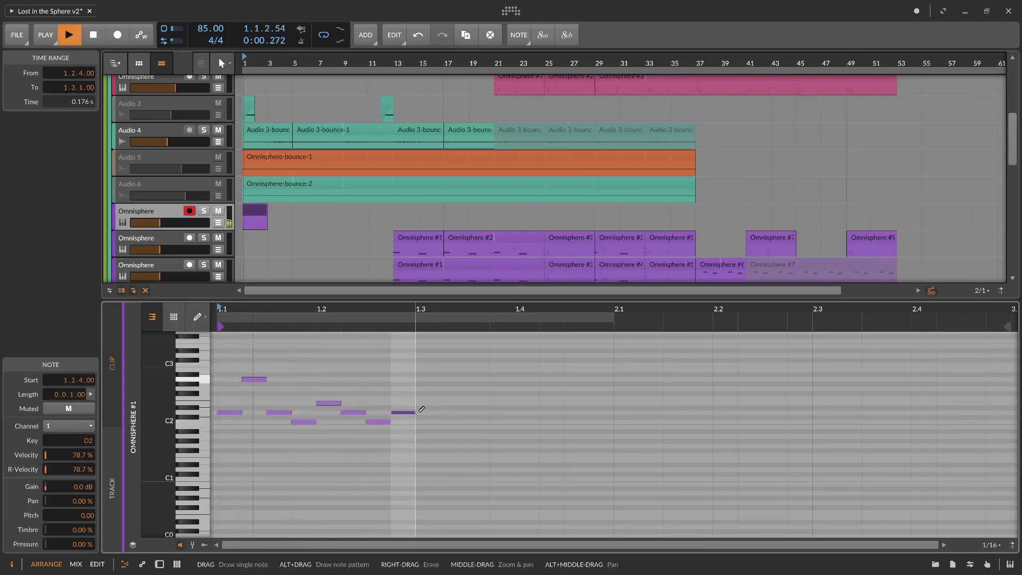
pyautogui.press('1')
pyautogui.click(457, 403)
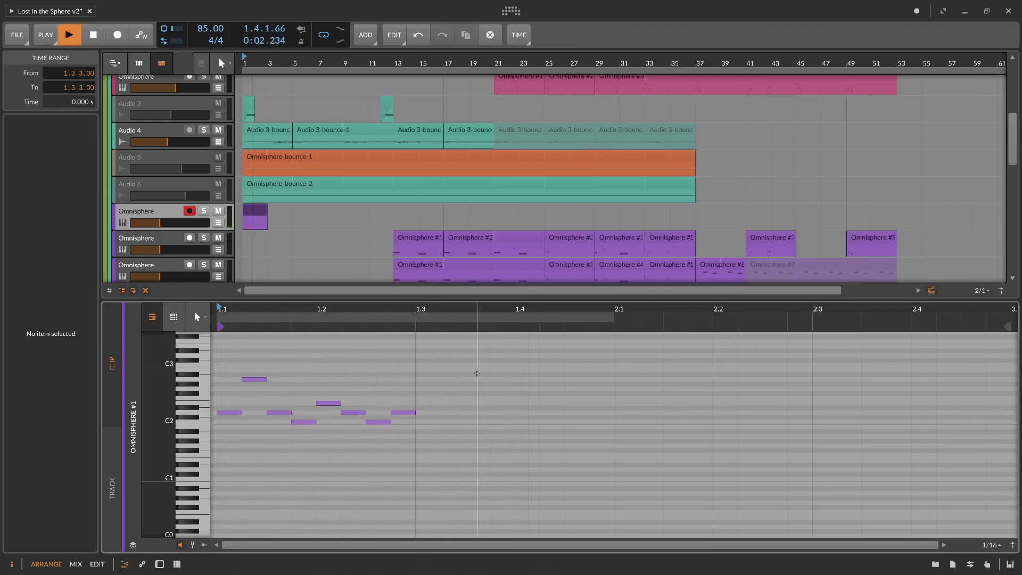
pyautogui.press('space')
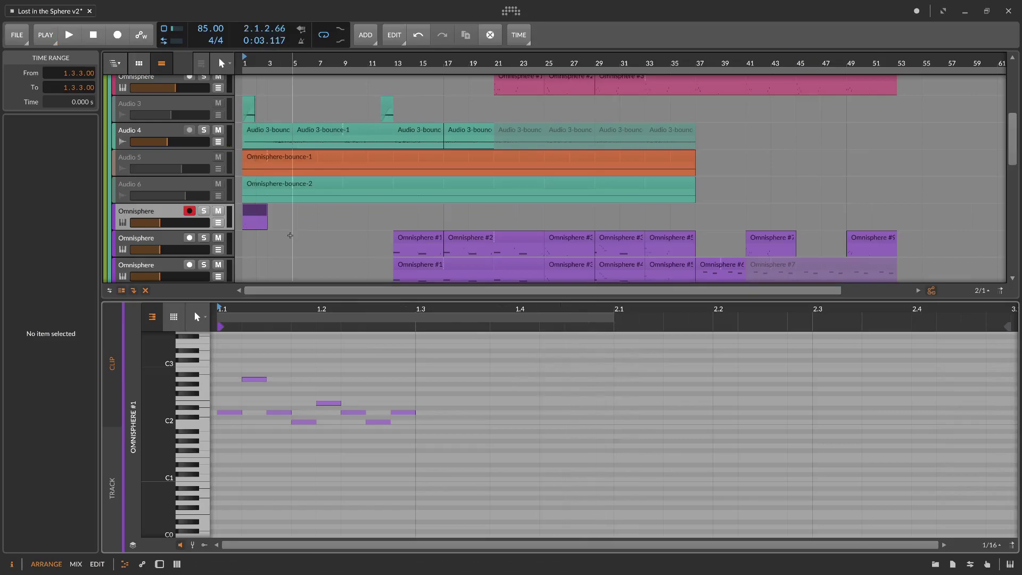
# Step: Loop the new guitar clip out to bar 37 and audition it with its track soloed
pyautogui.moveTo(267, 222); pyautogui.dragTo(698, 234)
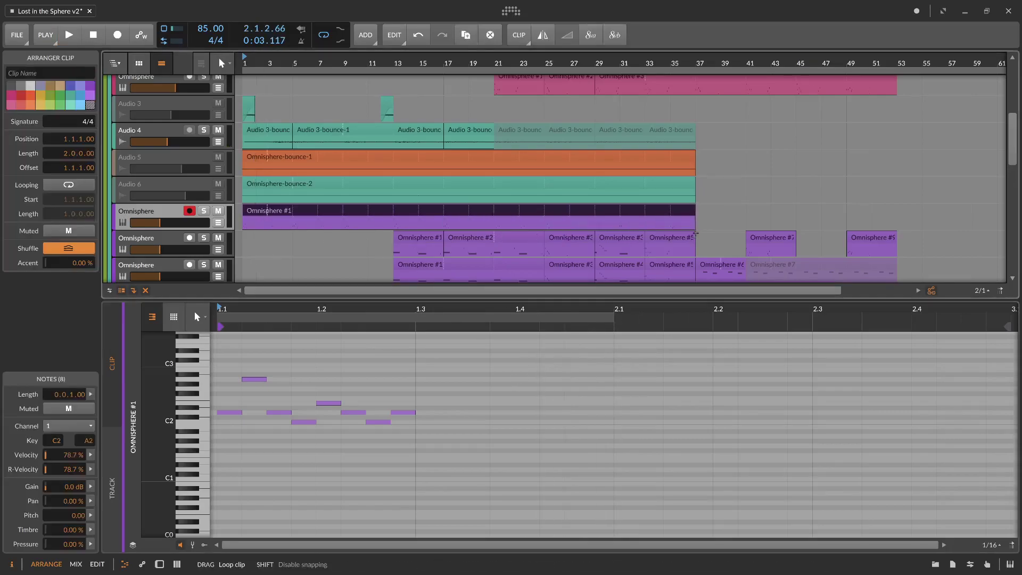
pyautogui.press('s')
pyautogui.press('space')
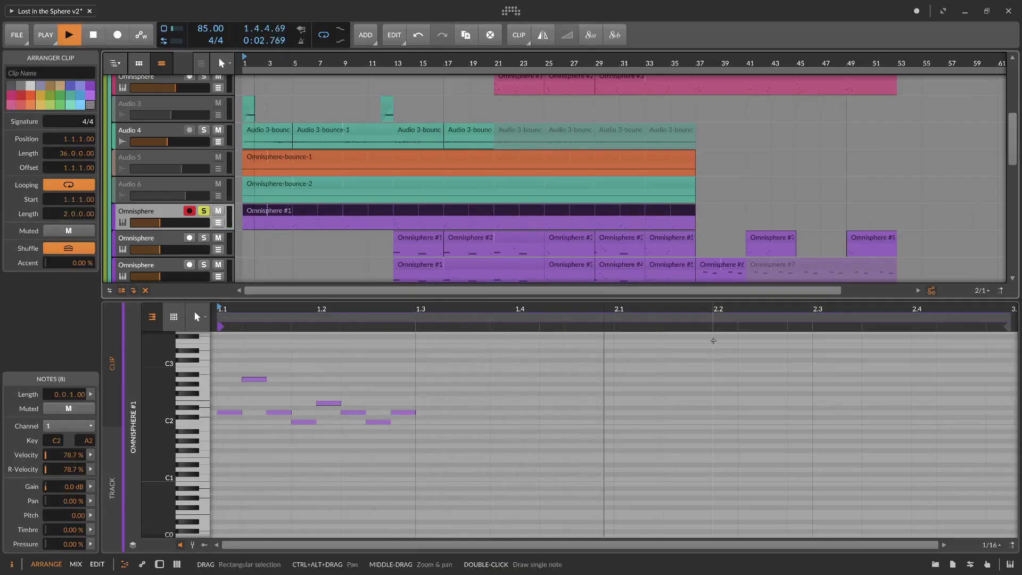
pyautogui.moveTo(662, 323); pyautogui.dragTo(654, 309)
pyautogui.press('space')
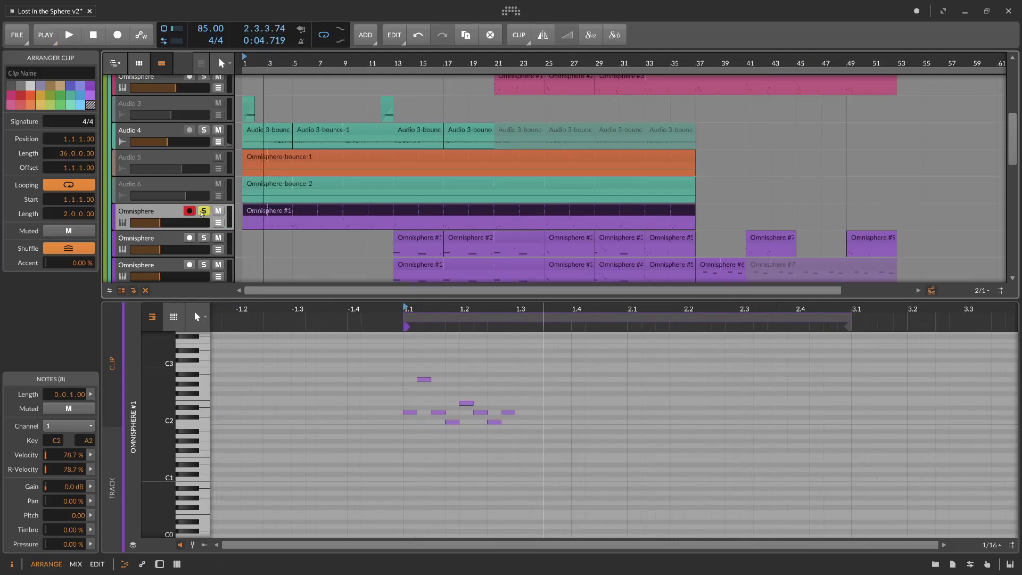
# Step: Reopen the guitar track's Omnisphere and steer its ORB to the upper-left outer ring during playback, with Inertia off
pyautogui.scroll(3, 275, 207)
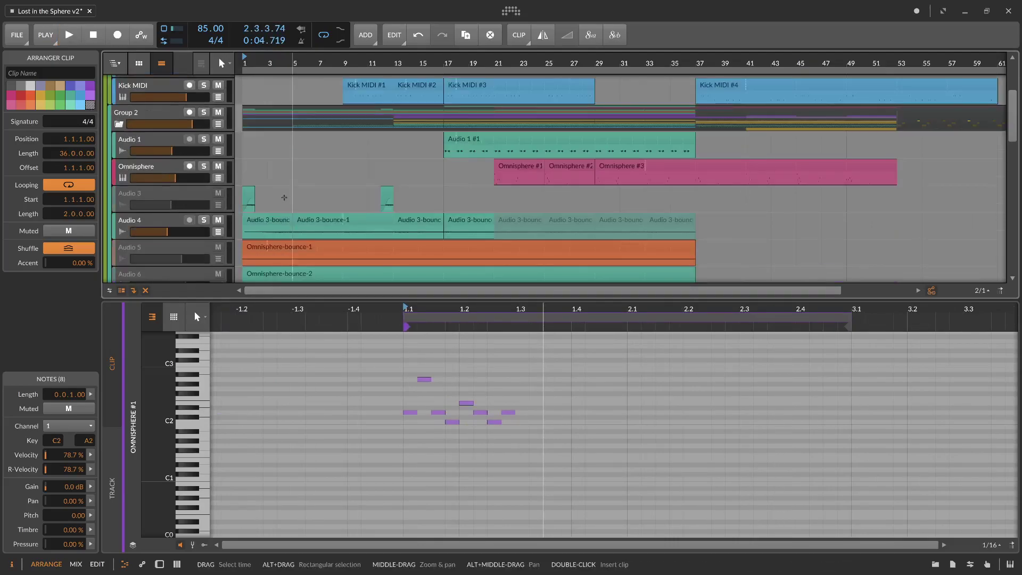
pyautogui.scroll(-5, 285, 198)
pyautogui.press('d')
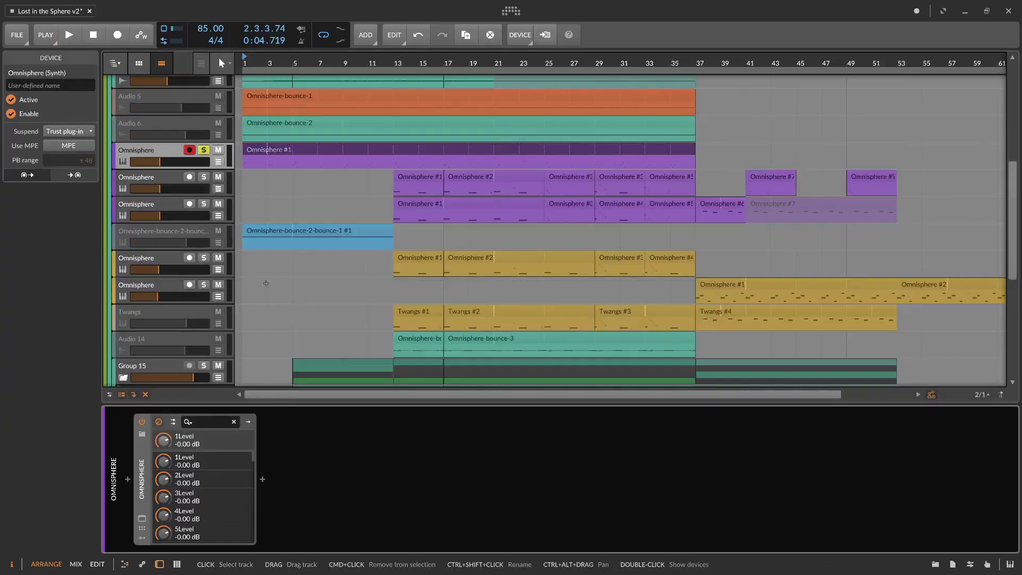
pyautogui.click(149, 521)
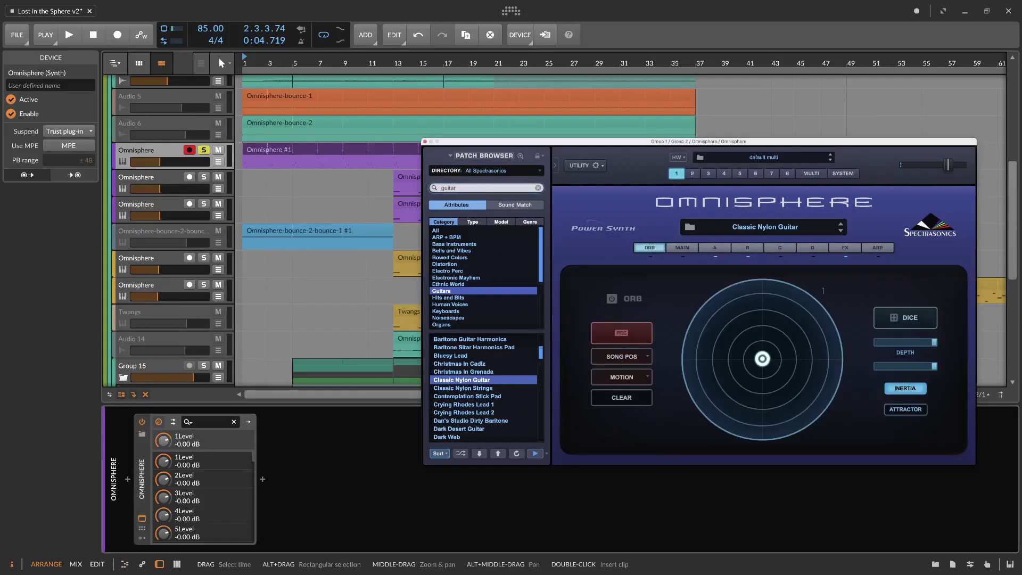
pyautogui.press('space')
pyautogui.moveTo(763, 359); pyautogui.dragTo(797, 328)
pyautogui.moveTo(718, 335); pyautogui.dragTo(703, 411)
pyautogui.moveTo(849, 404); pyautogui.dragTo(834, 419)
pyautogui.moveTo(818, 335); pyautogui.dragTo(698, 301)
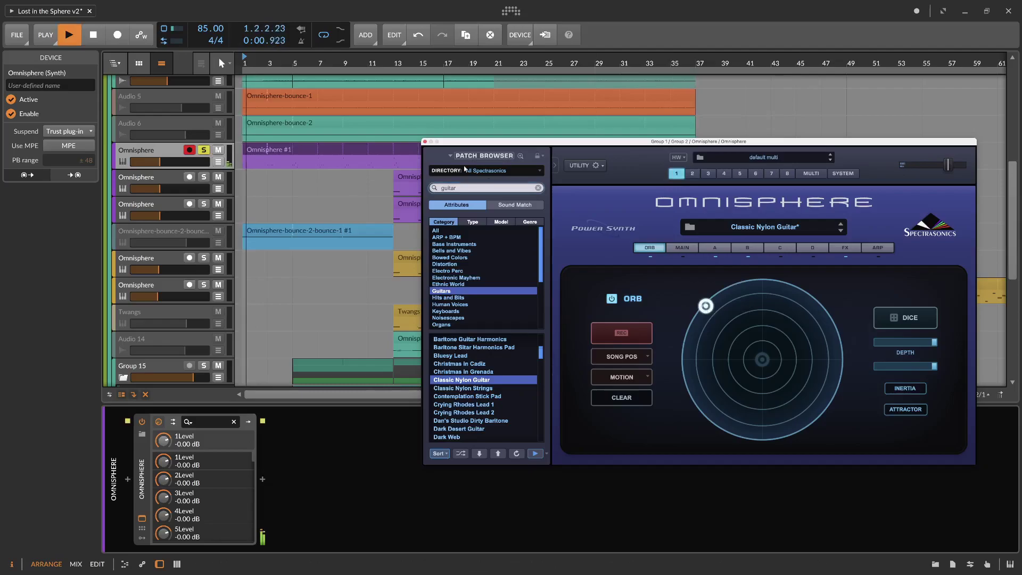
# Step: Close the Omnisphere window and insert ValhallaDelay after the instrument in the device chain
pyautogui.click(424, 142)
pyautogui.doubleClick(457, 490)
pyautogui.write('delaa')
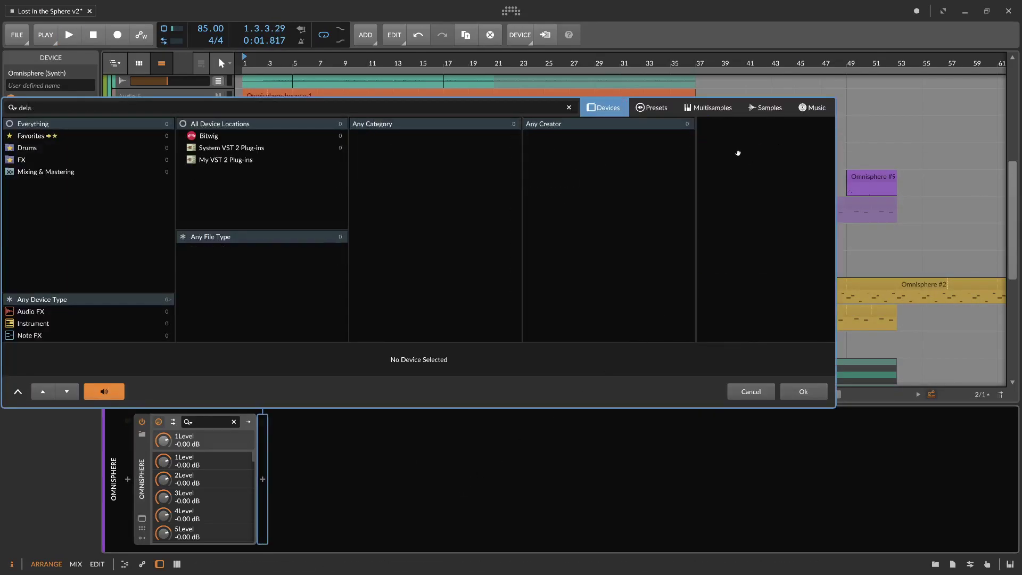
pyautogui.doubleClick(743, 163)
# Step: Audition ValhallaDelay's half-note echo presets during playback, first DIGITAL-Half-note Delay and TAPE-Half-note Delay after it
pyautogui.press('space')
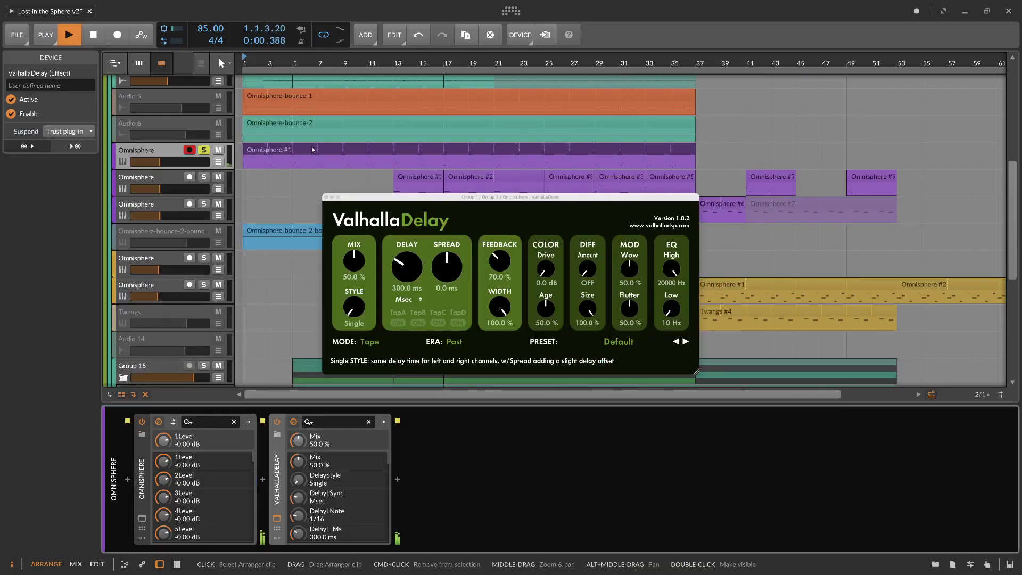
pyautogui.click(619, 341)
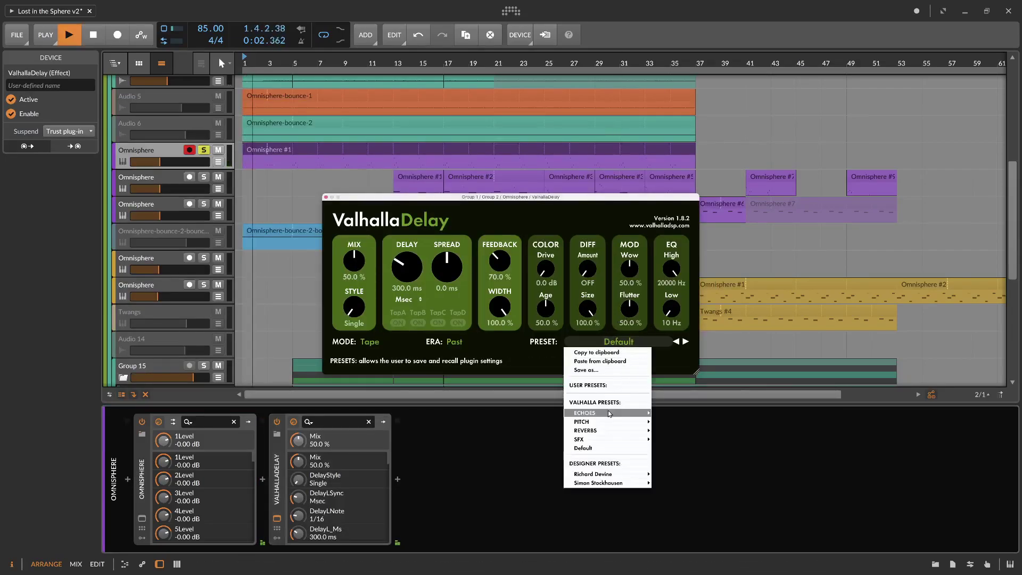
pyautogui.moveTo(610, 414)
pyautogui.moveTo(687, 379)
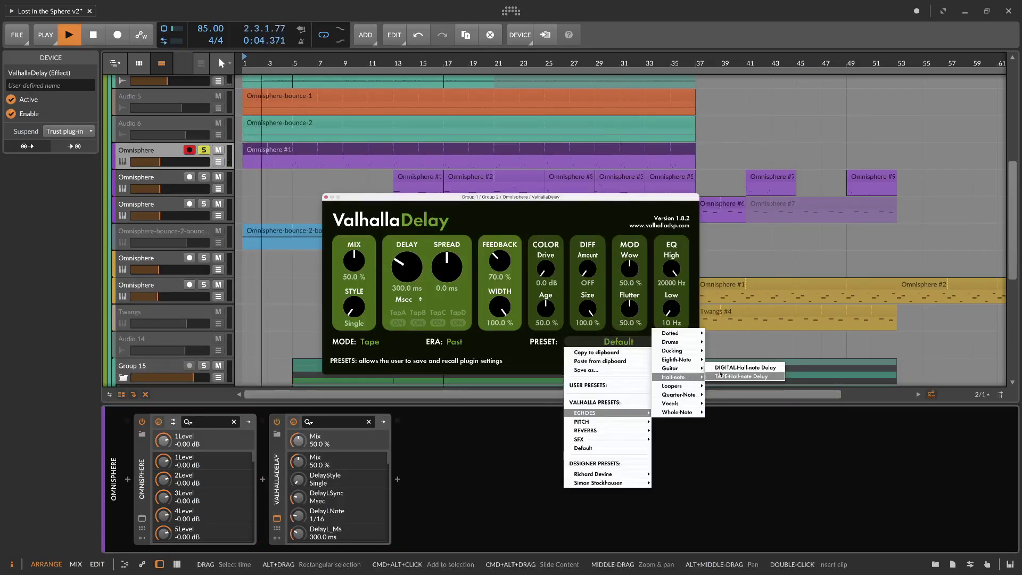
pyautogui.click(745, 368)
pyautogui.press('space')
pyautogui.press('space')
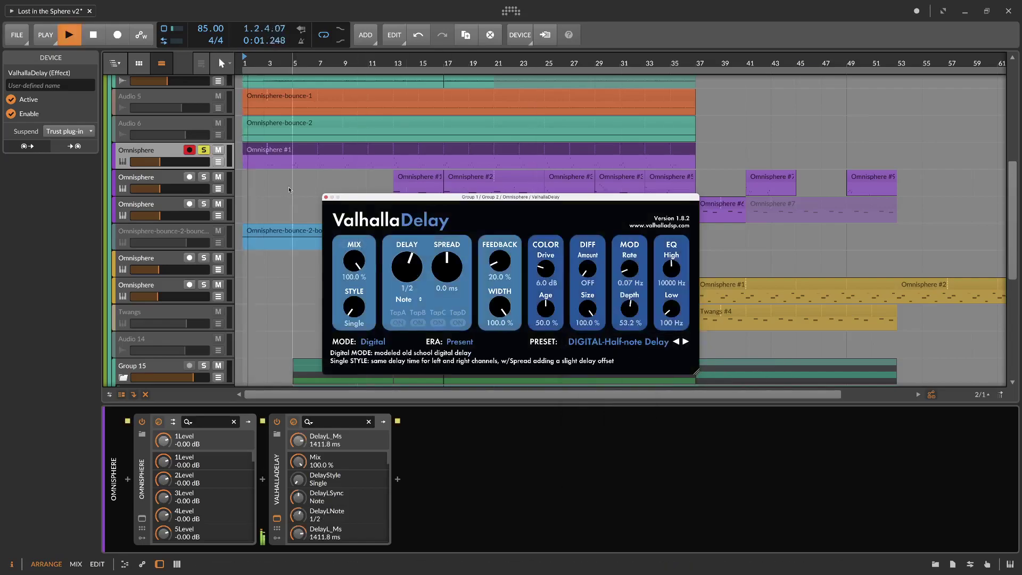
pyautogui.click(686, 342)
pyautogui.press('space')
pyautogui.press('space')
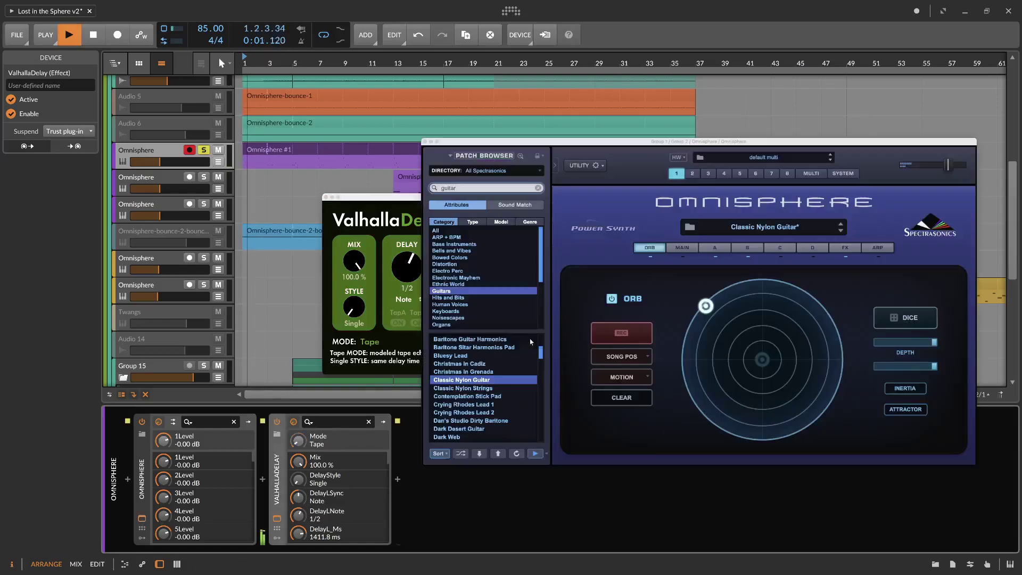
# Step: Switch off the ORB in the guitar's Omnisphere, close its window and stop playback
pyautogui.click(611, 299)
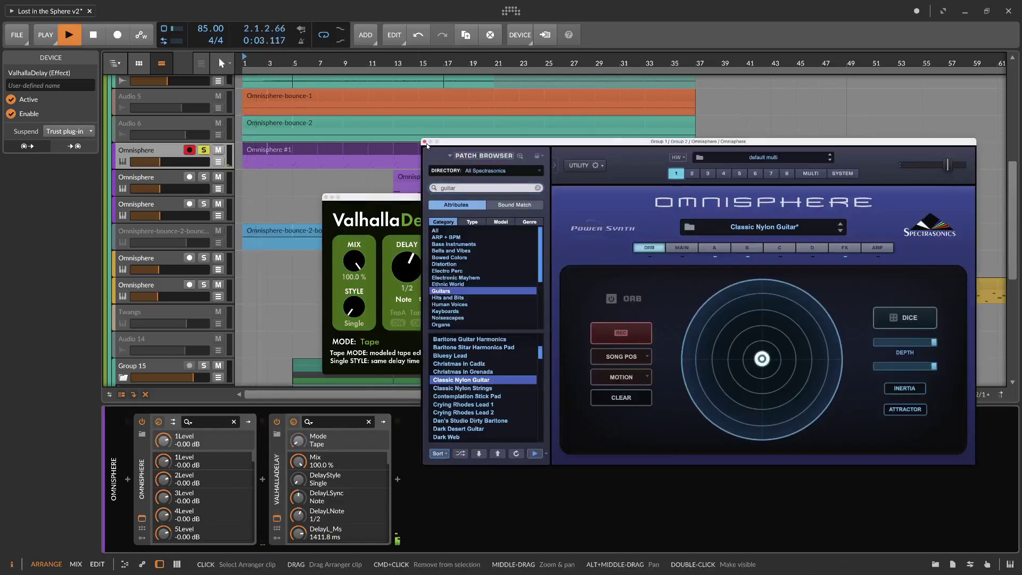
pyautogui.click(425, 142)
pyautogui.press('space')
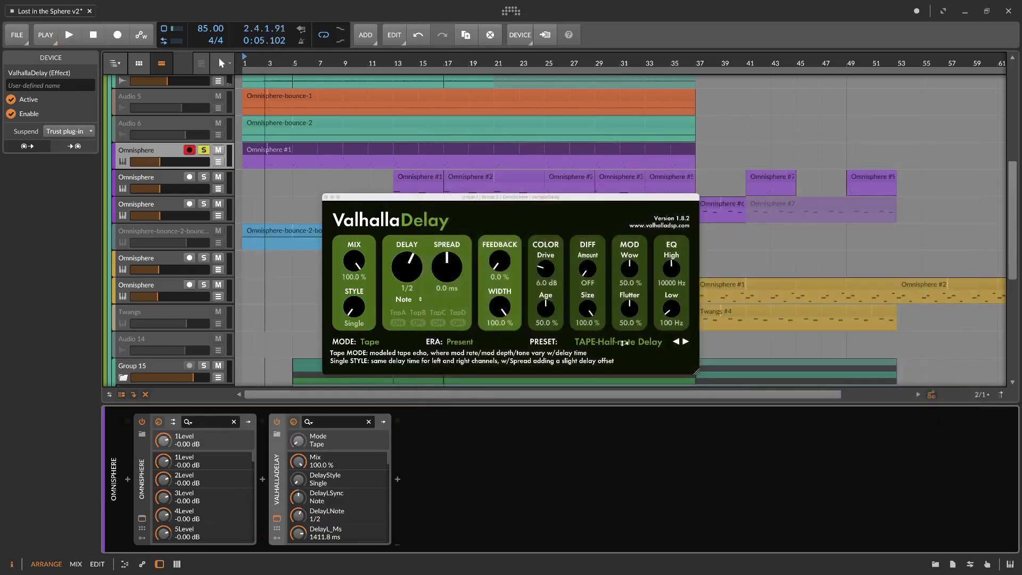
# Step: Audition ValhallaDelay's looper presets and load BBD-SuperVerb from its guitar reverb presets
pyautogui.click(685, 342)
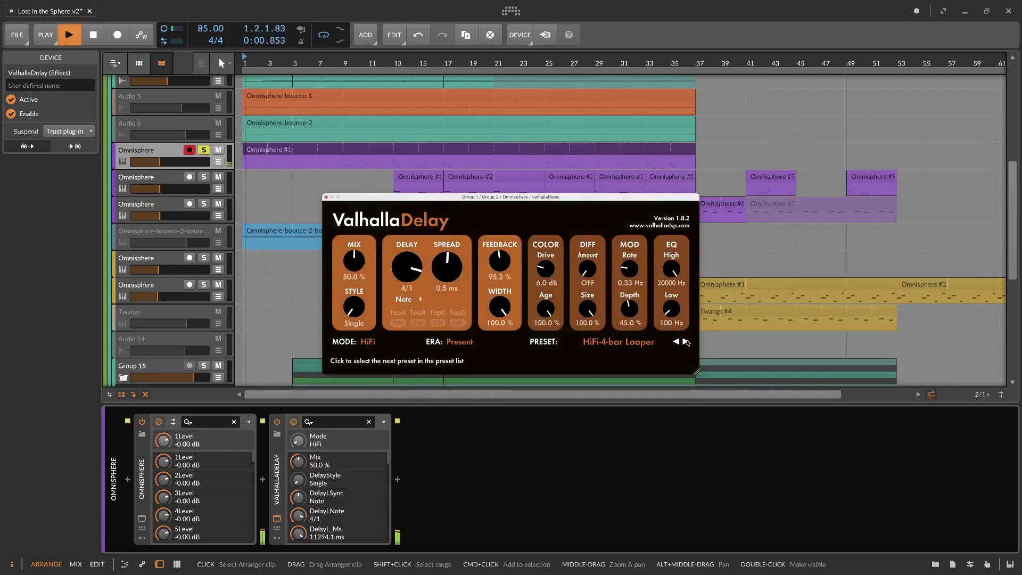
pyautogui.click(686, 342)
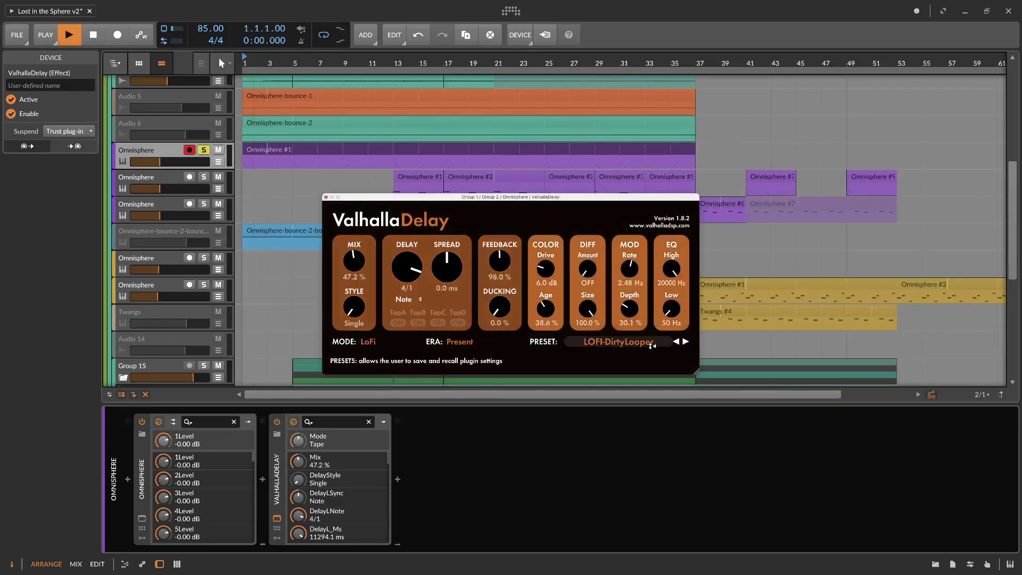
pyautogui.click(623, 342)
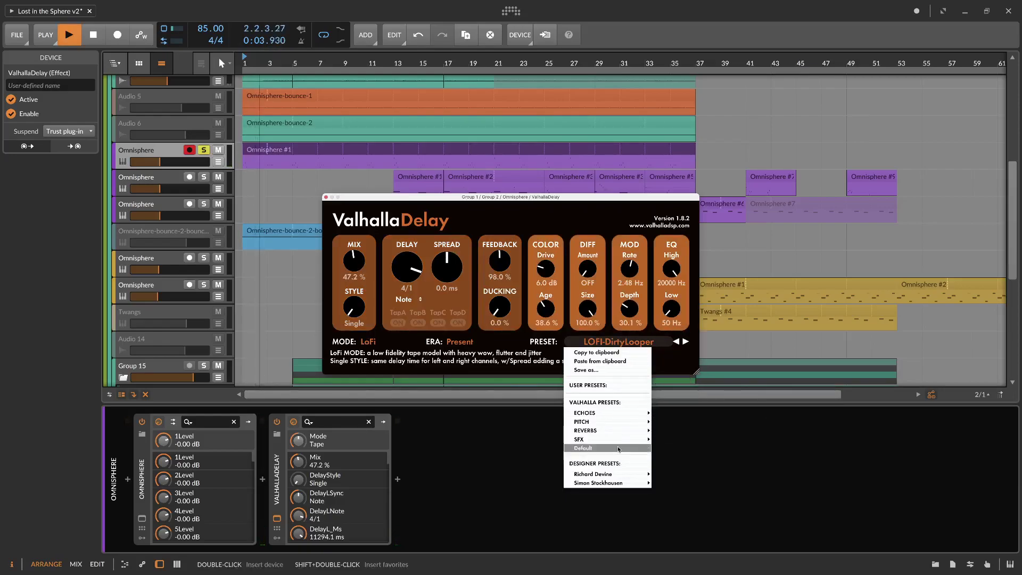
pyautogui.moveTo(630, 430)
pyautogui.moveTo(670, 403)
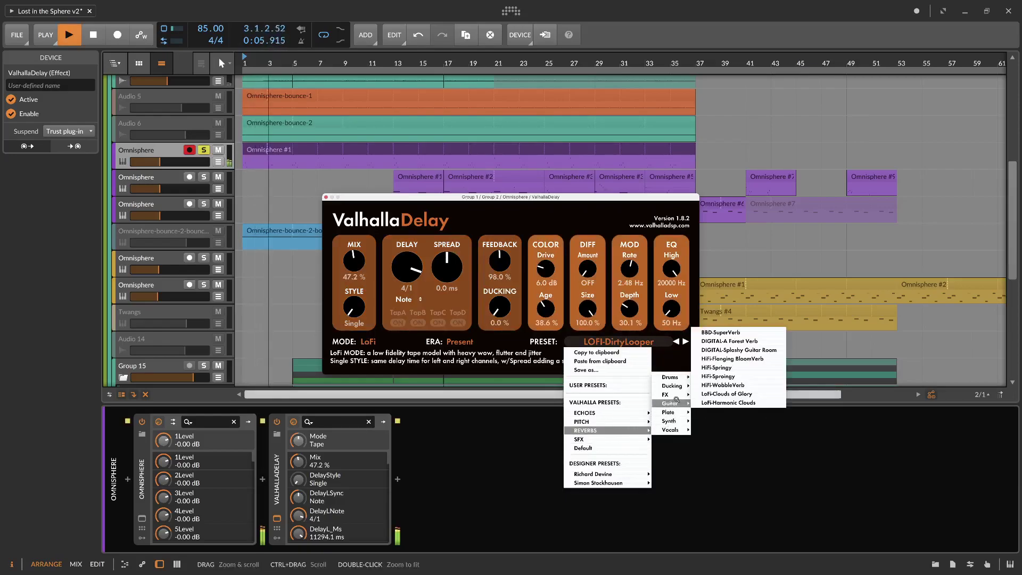
pyautogui.click(717, 332)
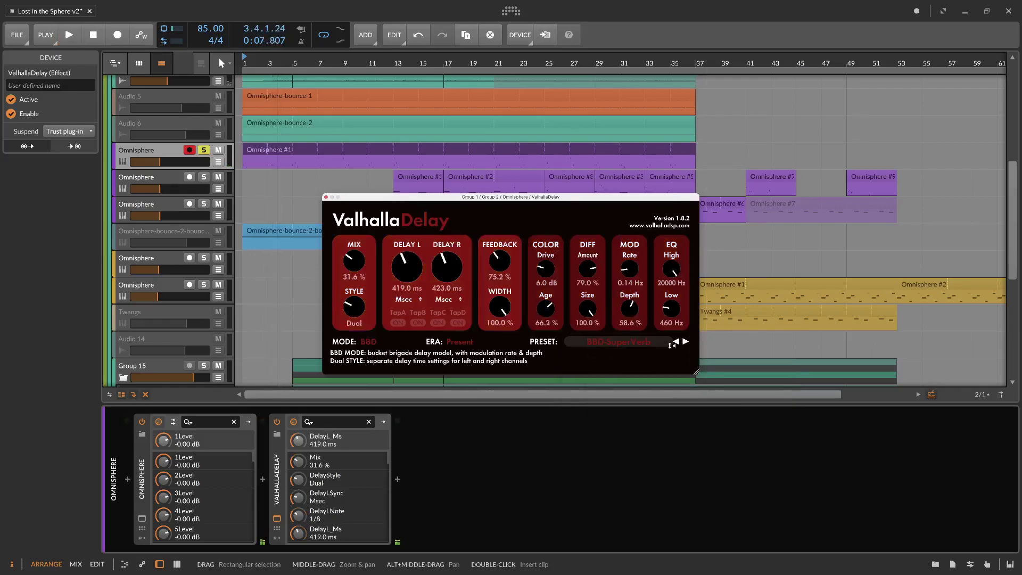
# Step: Set ValhallaDelay's Mix to 100%, audition the effect and close its window
pyautogui.moveTo(355, 260); pyautogui.dragTo(397, 182)
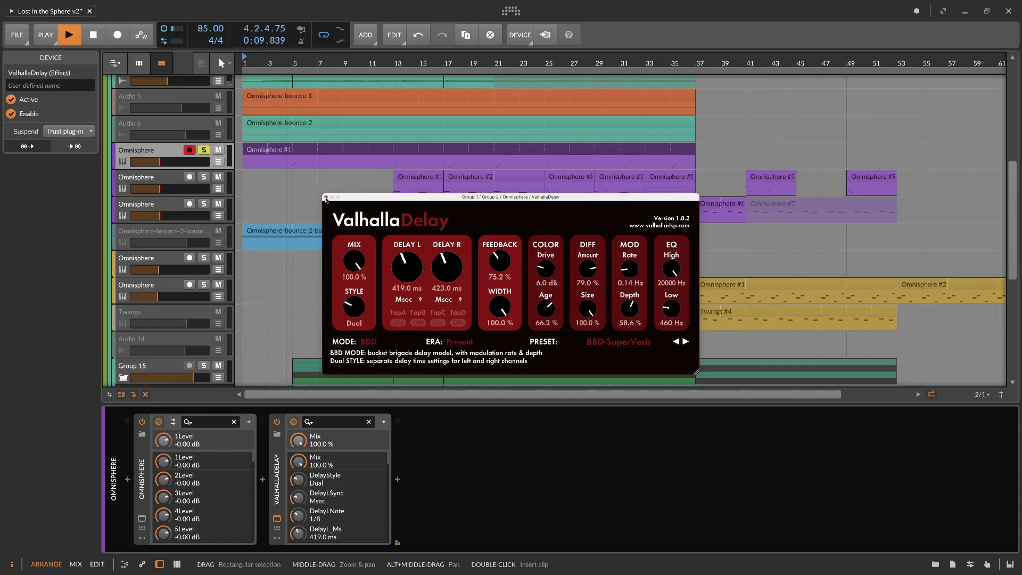
pyautogui.press('space')
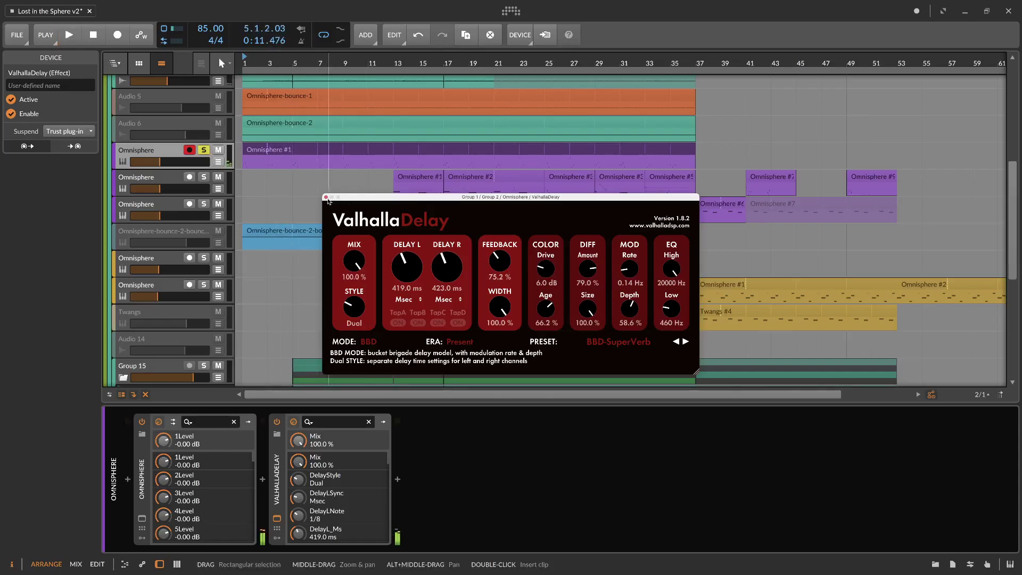
pyautogui.press('space')
pyautogui.press('space')
pyautogui.click(325, 197)
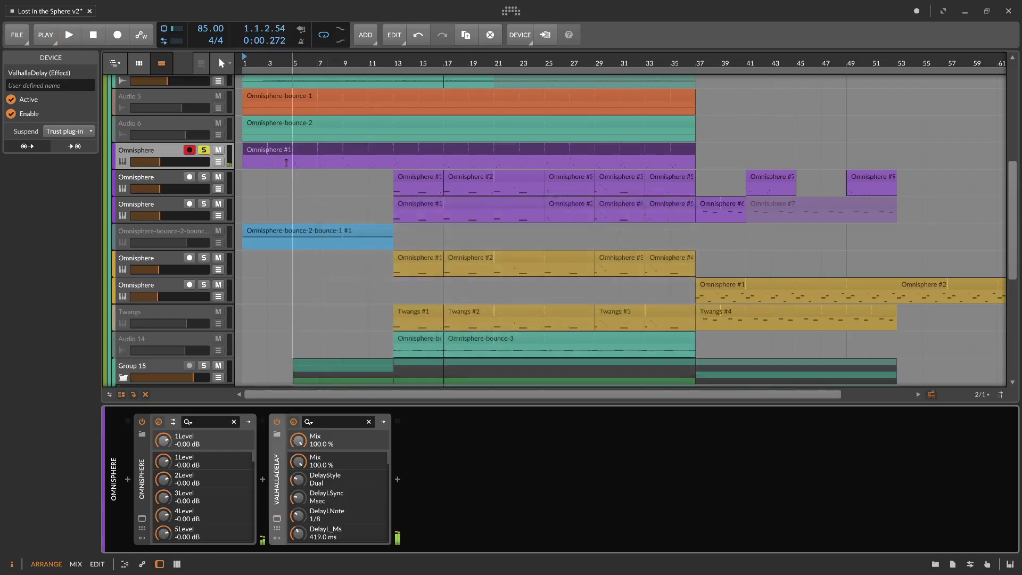
# Step: Open the guitar clip, shorten its loop to 0.1.2.00 and delete every note after the first three
pyautogui.doubleClick(251, 152)
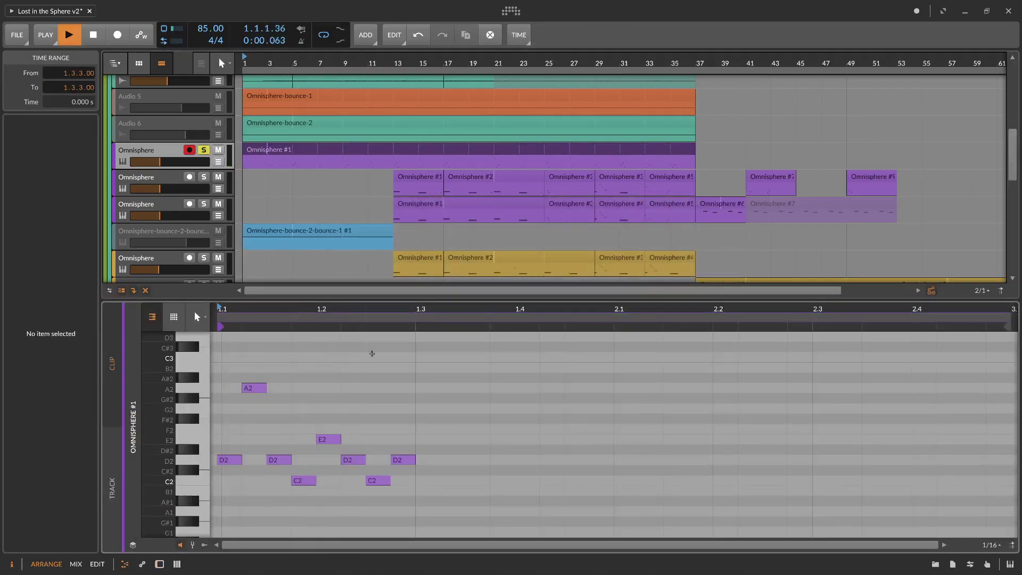
pyautogui.moveTo(799, 321); pyautogui.dragTo(349, 348)
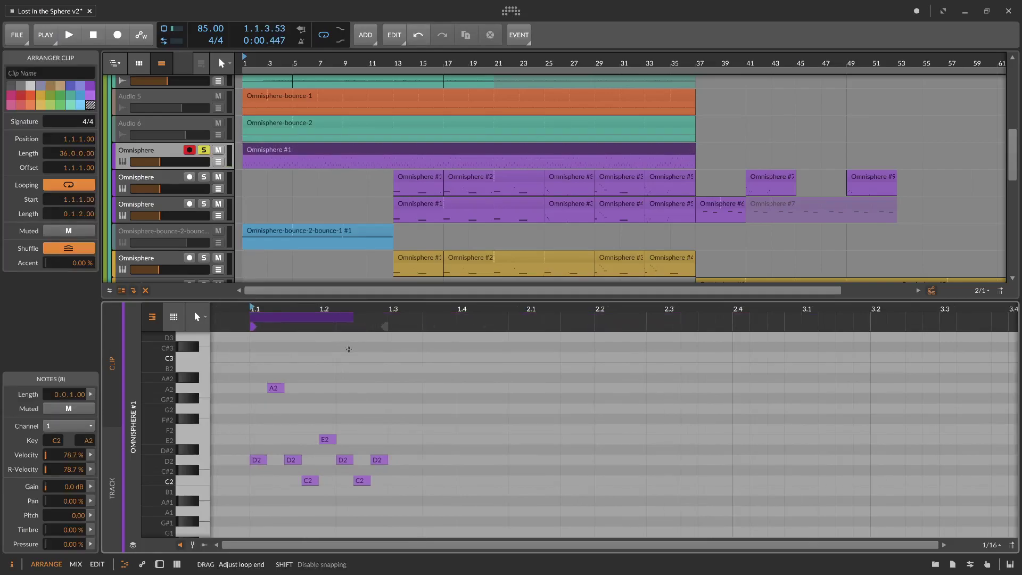
pyautogui.press('space')
pyautogui.press('space')
pyautogui.moveTo(413, 432); pyautogui.dragTo(302, 497)
pyautogui.press('Delete')
pyautogui.press('space')
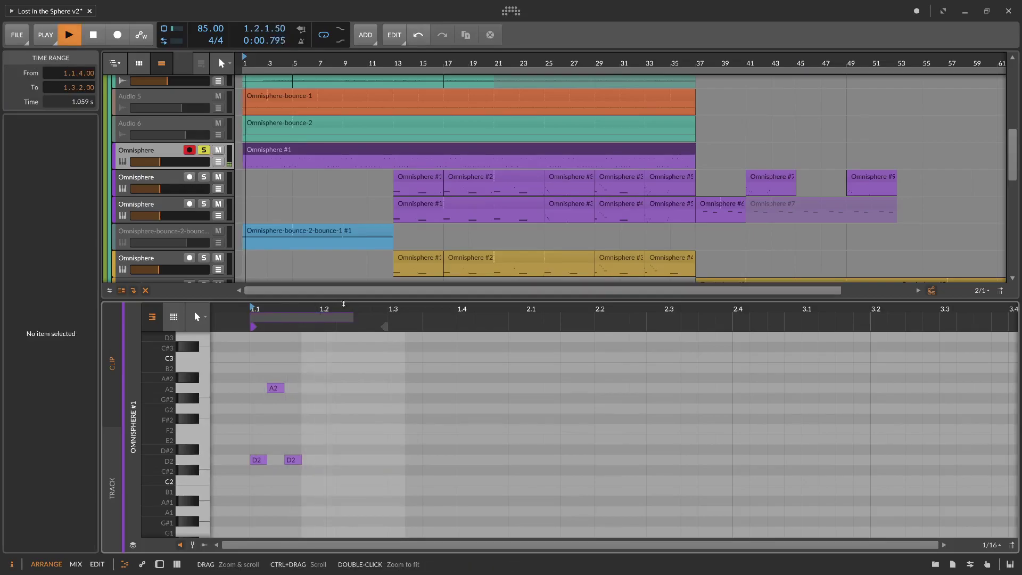
# Step: Add a sixteenth note C2 at 1.2.4 and set the clip's loop length to 0.2.0.00, checking it in playback
pyautogui.press('space')
pyautogui.moveTo(385, 326); pyautogui.dragTo(402, 327)
pyautogui.press('space')
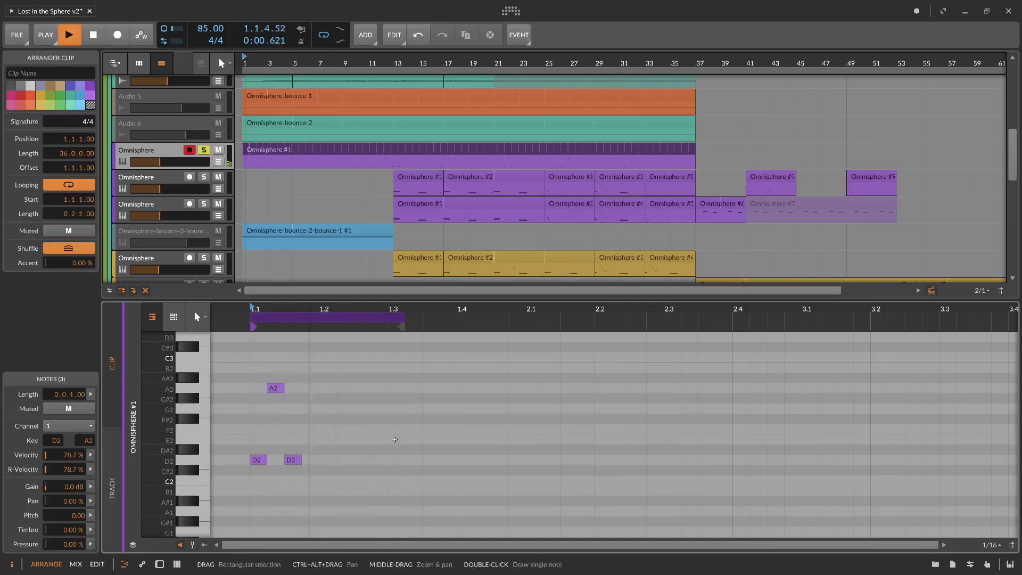
pyautogui.press('space')
pyautogui.doubleClick(378, 480)
pyautogui.press('space')
pyautogui.click(451, 449)
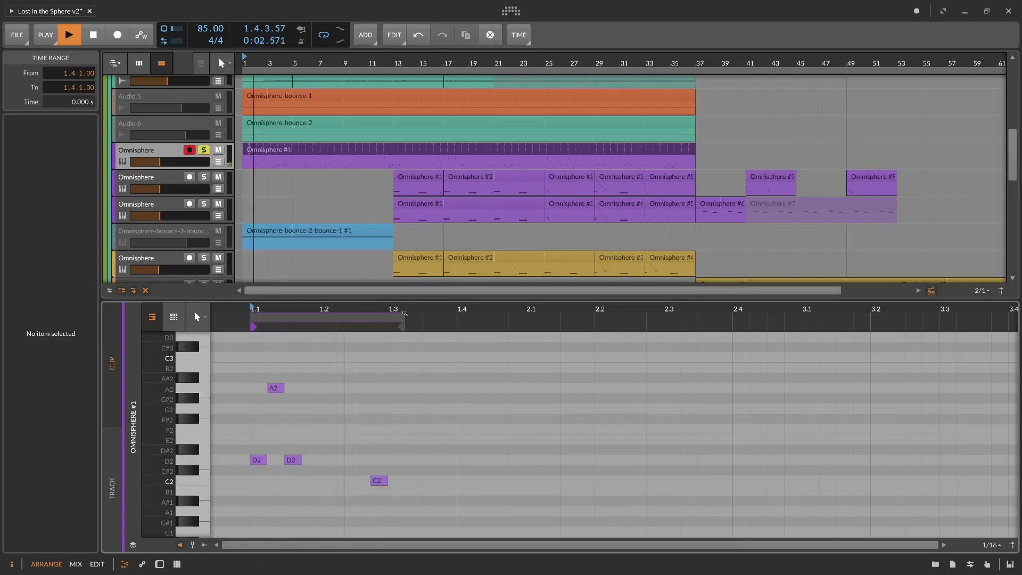
pyautogui.moveTo(402, 326); pyautogui.dragTo(387, 326)
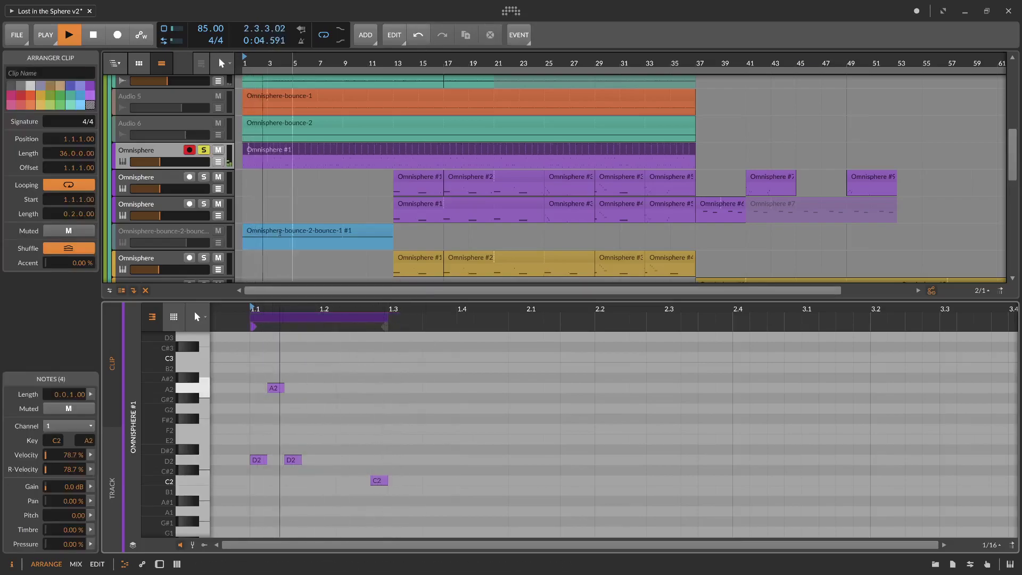
# Step: Adjust ValhallaDelay to Drive 6.8 dB, Diffusion 80.0%, Feedback 81.4%, Low EQ 850 Hz and High EQ 17490 Hz, and close its window
pyautogui.doubleClick(169, 153)
pyautogui.click(277, 518)
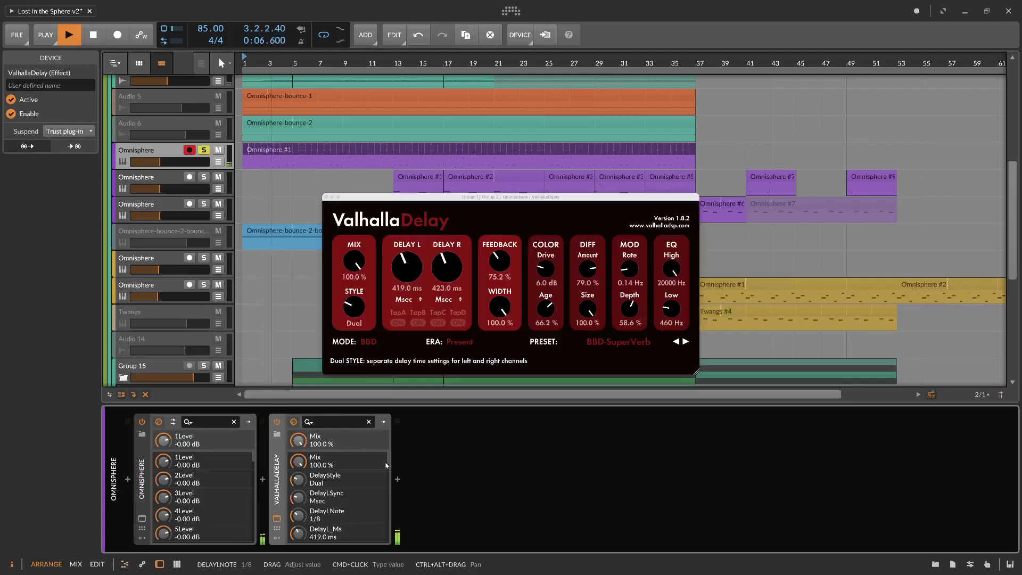
pyautogui.moveTo(553, 273); pyautogui.dragTo(593, 281)
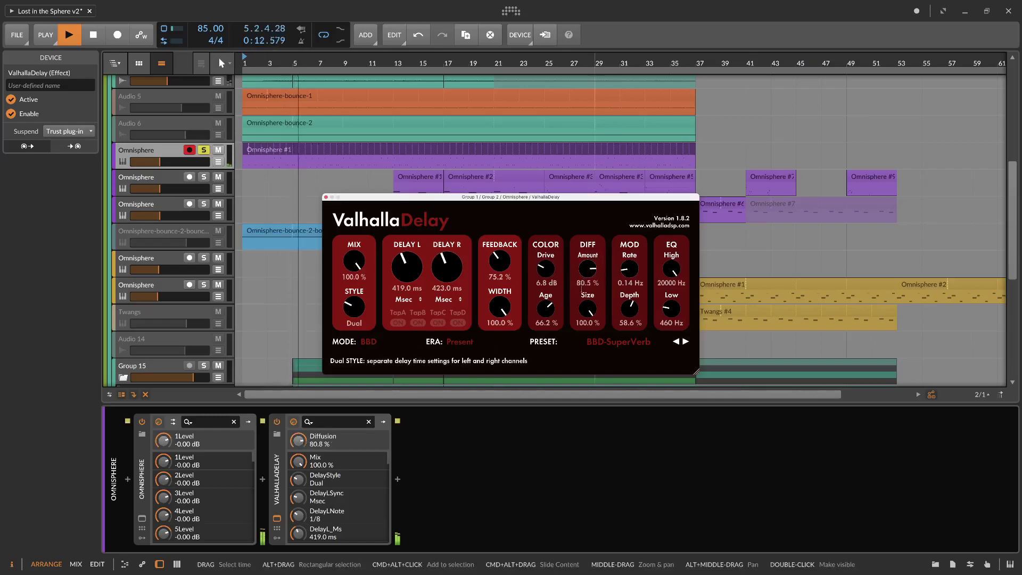
pyautogui.moveTo(509, 265); pyautogui.dragTo(509, 261)
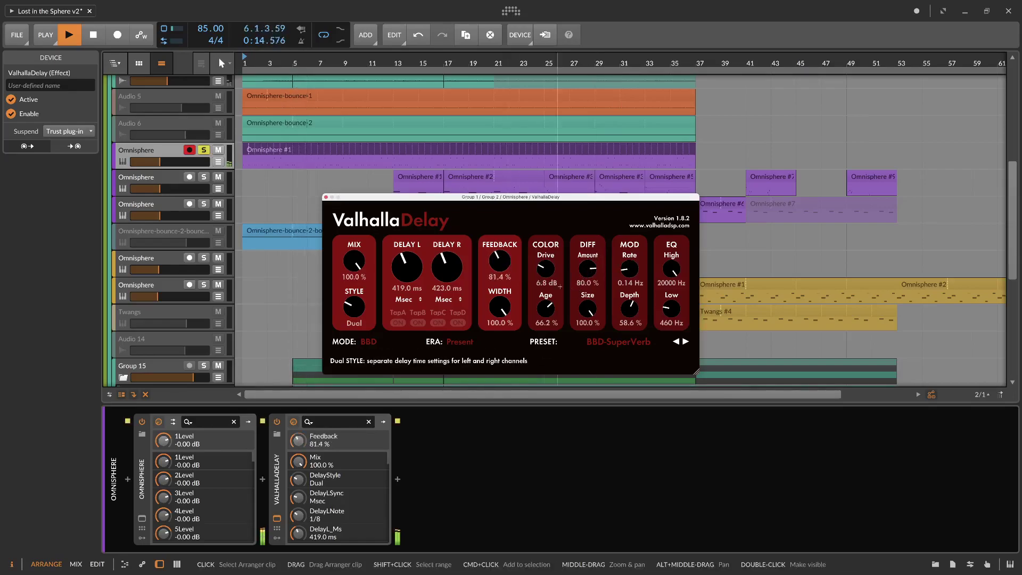
pyautogui.moveTo(671, 269)
pyautogui.mouseDown()
pyautogui.moveTo(677, 301)
pyautogui.moveTo(684, 291)
pyautogui.moveTo(673, 274)
pyautogui.moveTo(669, 317)
pyautogui.moveTo(679, 264)
pyautogui.mouseUp()
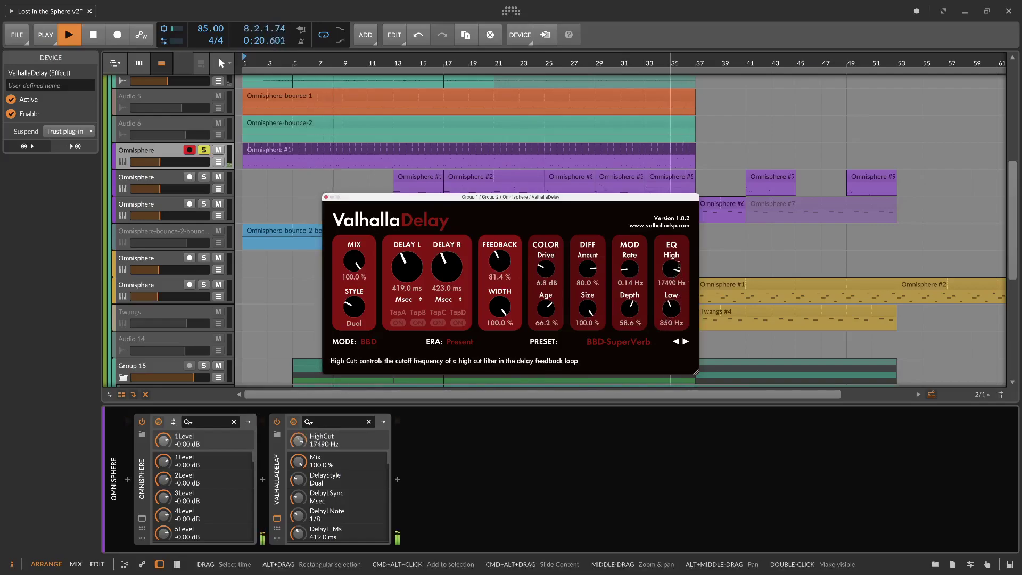
pyautogui.click(326, 197)
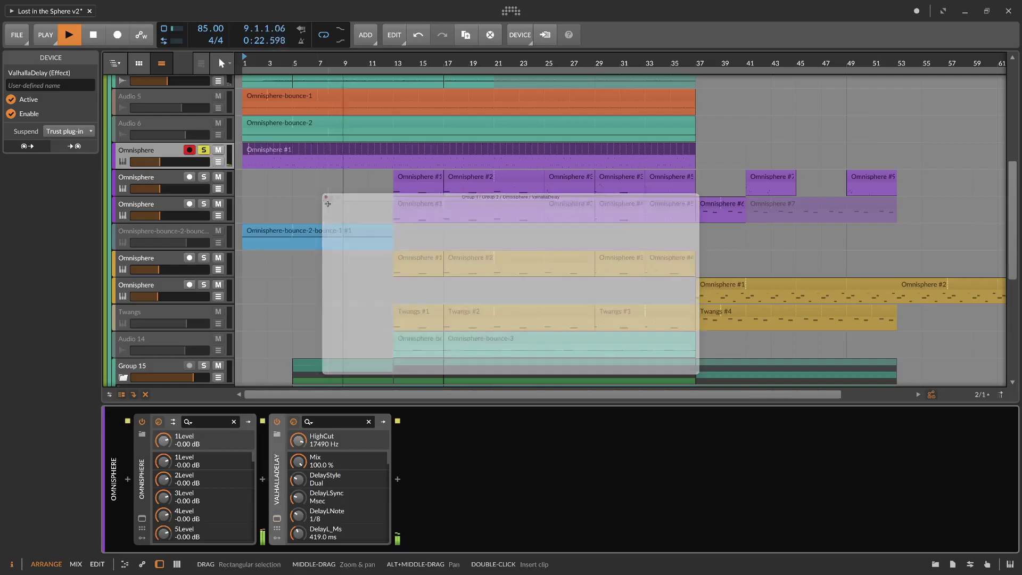
# Step: Insert OTT after ValhallaDelay and set its Gain L to 0, Depth to 67 and Out Gain to 4.0 dB
pyautogui.doubleClick(531, 474)
pyautogui.write('ott')
pyautogui.press('Return')
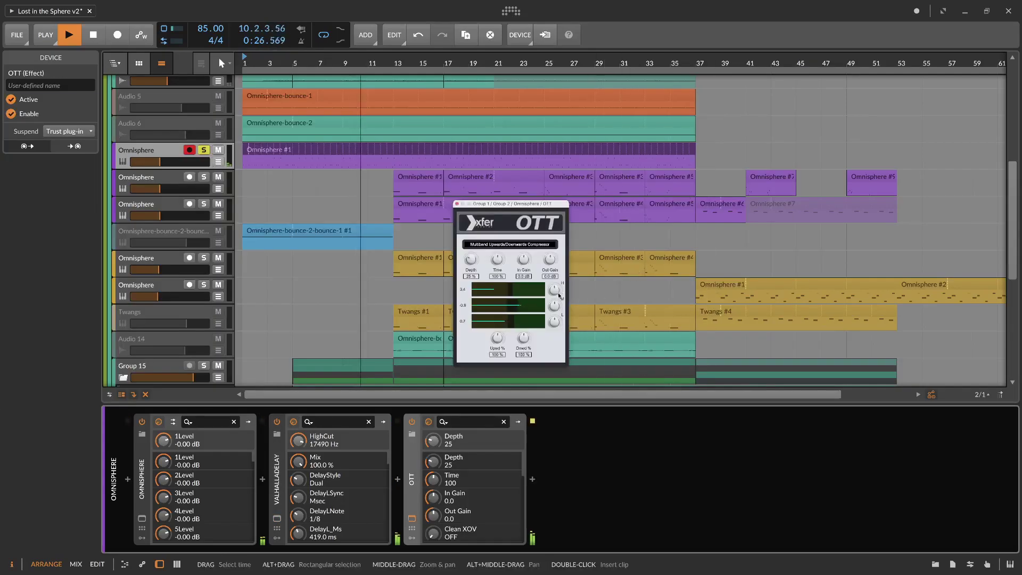
pyautogui.moveTo(558, 324); pyautogui.dragTo(558, 373)
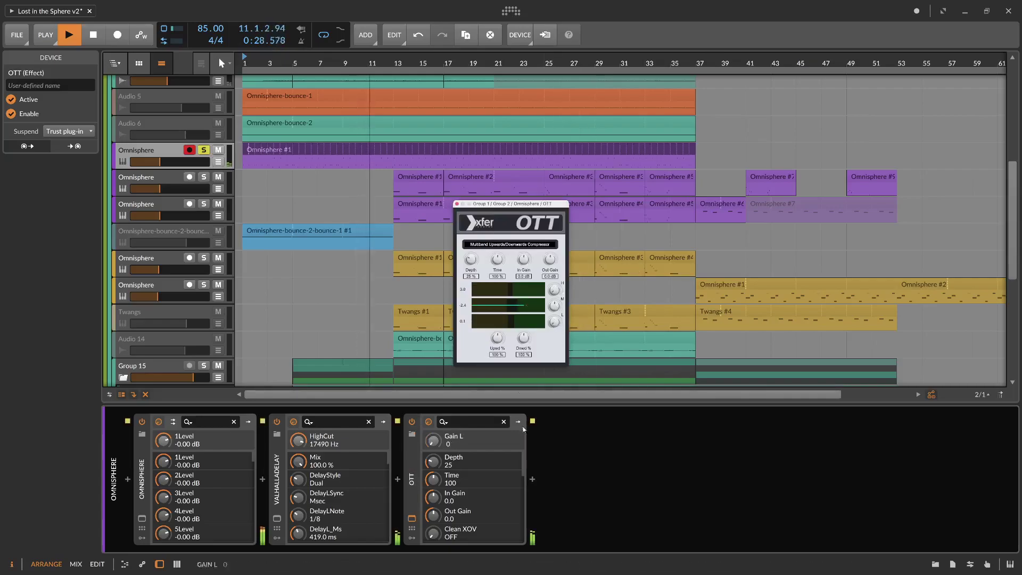
pyautogui.moveTo(472, 261); pyautogui.dragTo(482, 238)
pyautogui.moveTo(551, 266); pyautogui.dragTo(554, 261)
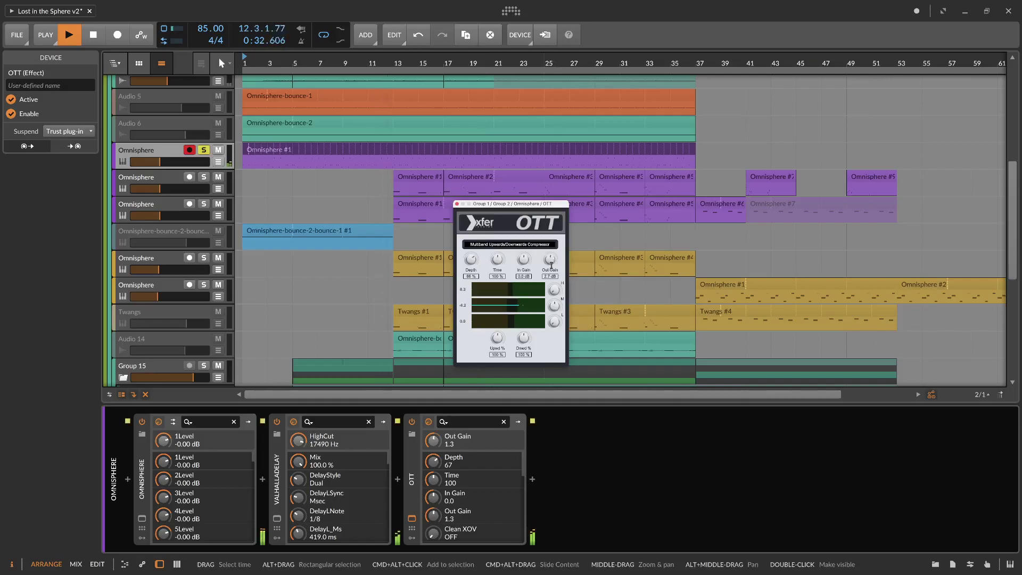
# Step: Try Unfiltered Audio Dent 2 after OTT during playback and remove it from the device chain
pyautogui.doubleClick(682, 486)
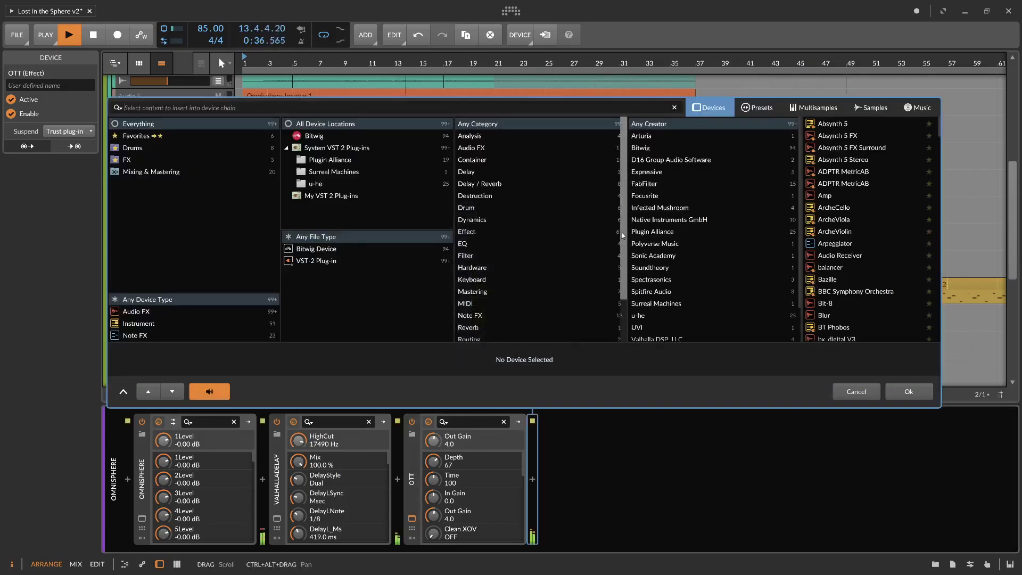
pyautogui.write('dent')
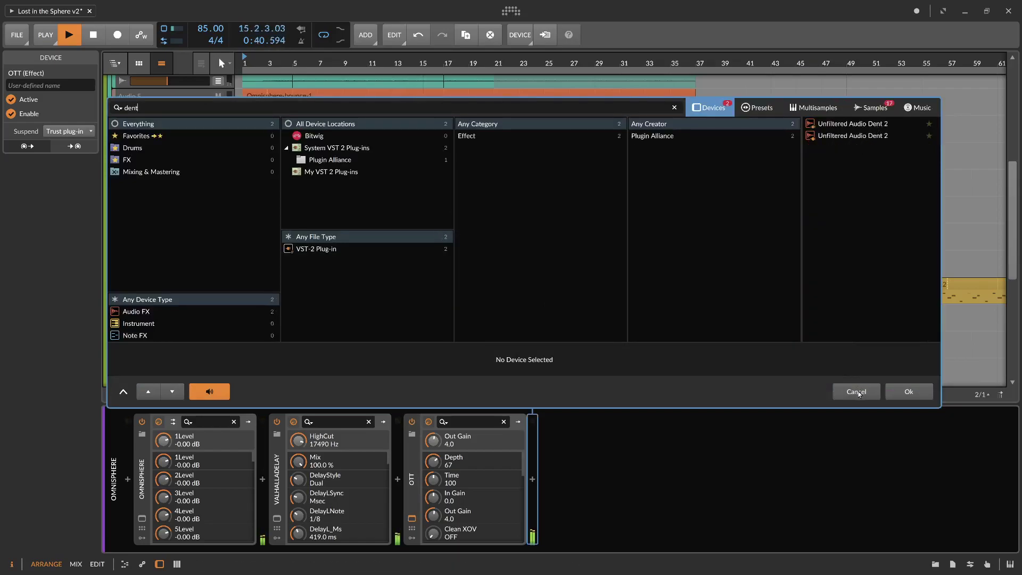
pyautogui.doubleClick(870, 124)
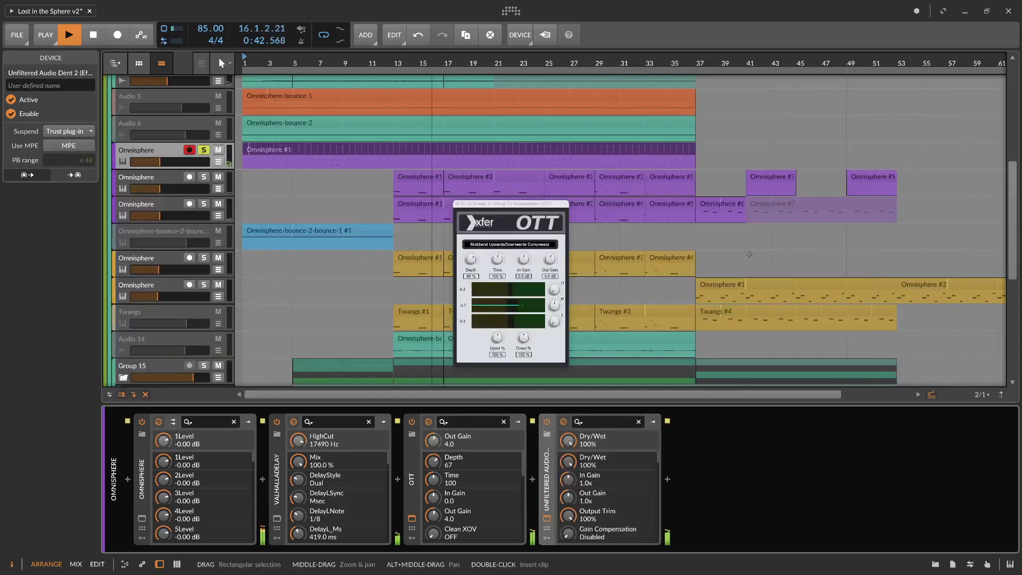
pyautogui.moveTo(439, 174); pyautogui.dragTo(445, 173)
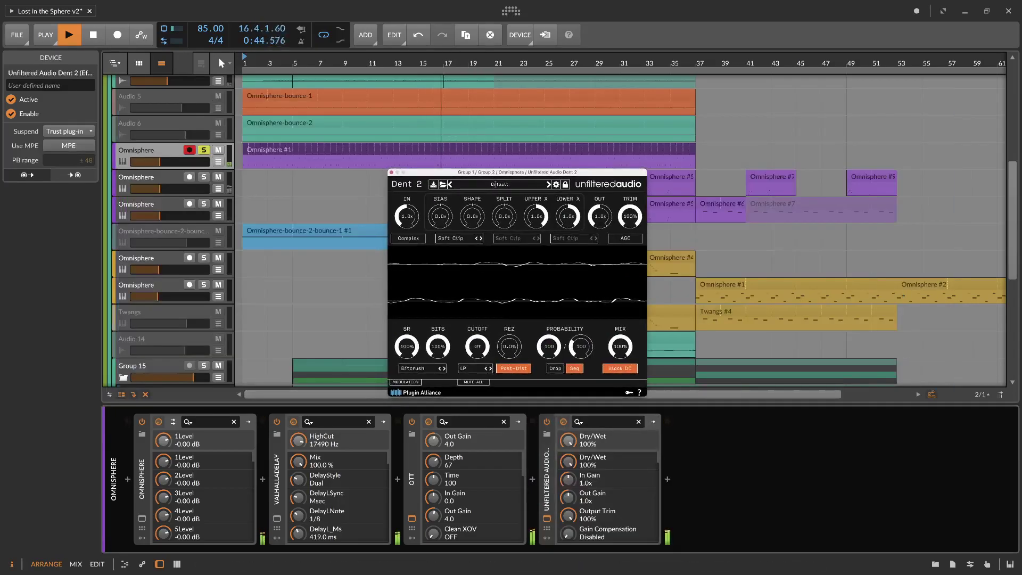
pyautogui.click(391, 172)
pyautogui.press('Delete')
# Step: Insert Unfiltered Audio SpecOps after OTT and load its Overcompensation factory preset from the Compander category
pyautogui.click(532, 480)
pyautogui.write('spe')
pyautogui.doubleClick(871, 135)
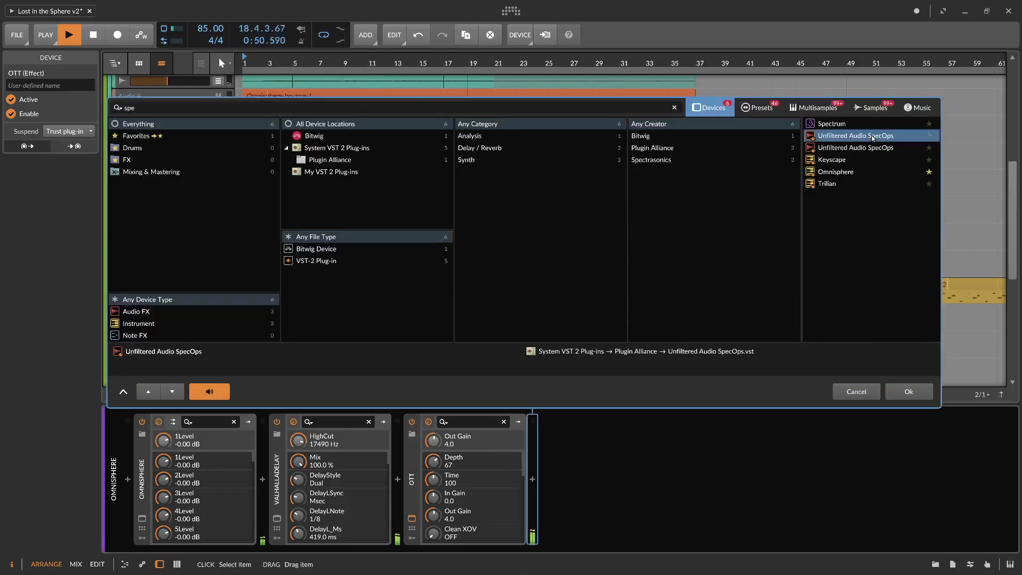
pyautogui.click(497, 205)
pyautogui.moveTo(442, 261)
pyautogui.moveTo(513, 274)
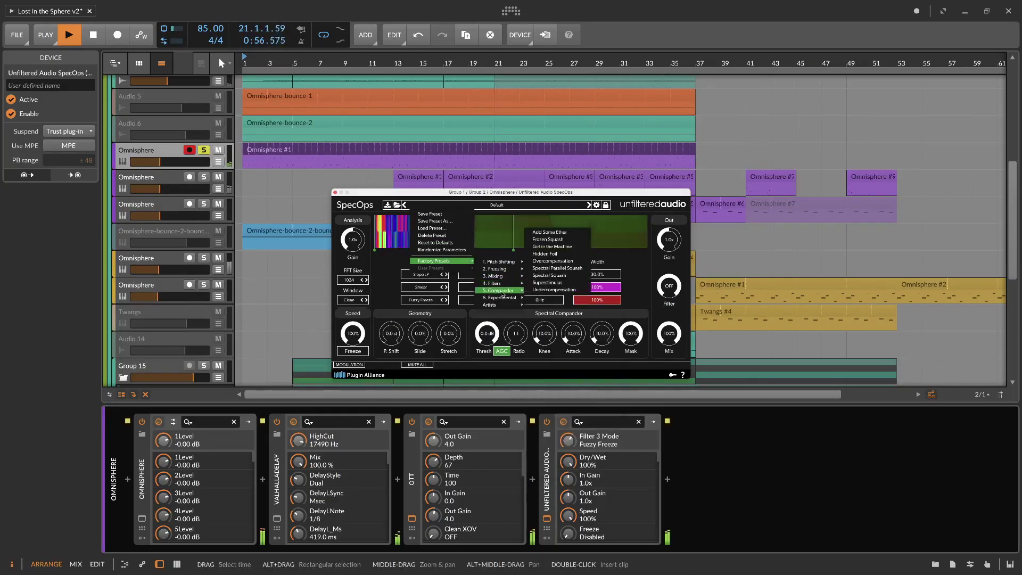
pyautogui.click(559, 262)
pyautogui.moveTo(487, 196); pyautogui.dragTo(500, 192)
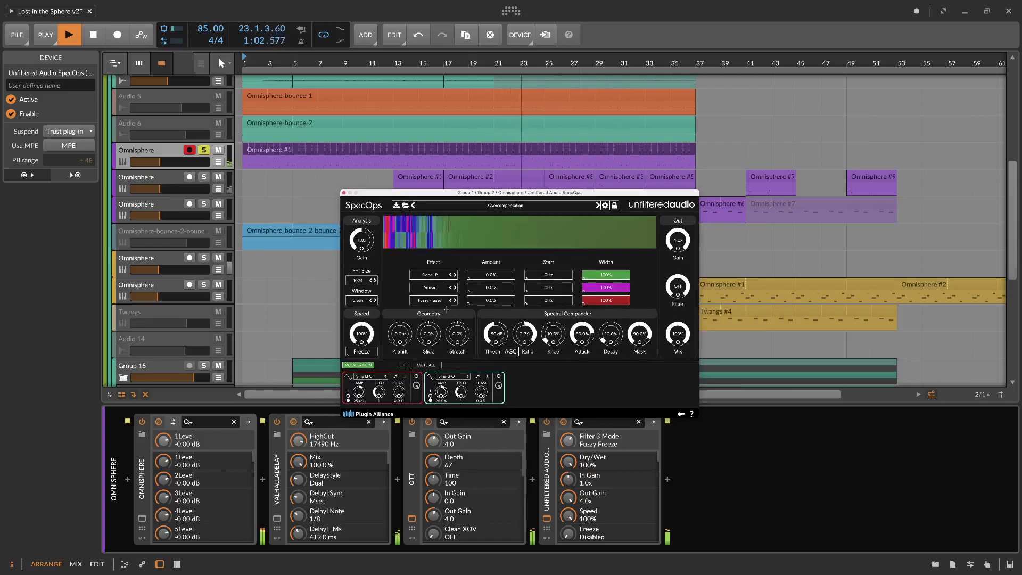
# Step: Try SpecOps amounts of 17.4% for Slope LP and 11.9% for Smear, and also raise the Fuzzy Freeze amount
pyautogui.moveTo(508, 285); pyautogui.dragTo(494, 286)
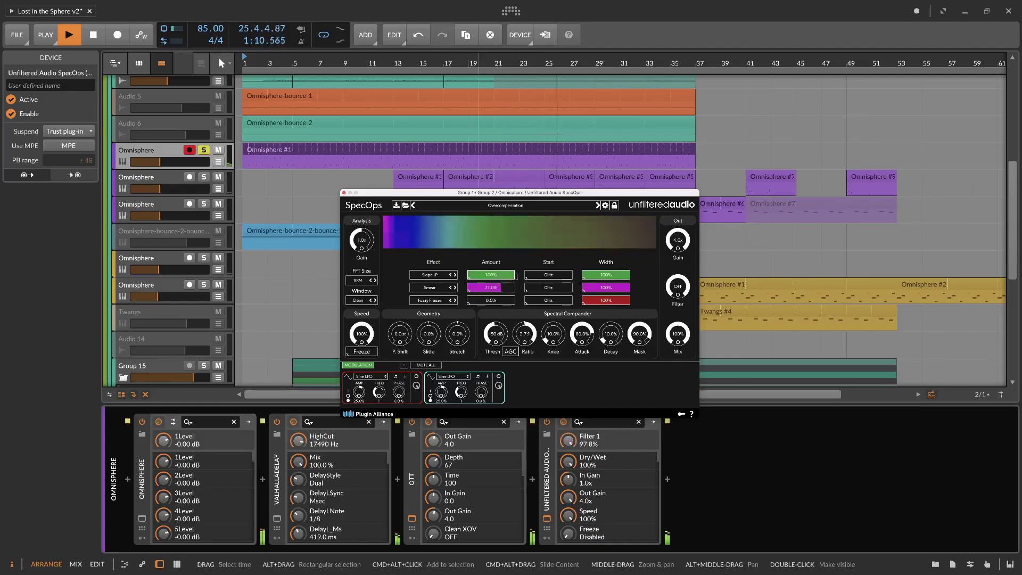
pyautogui.click(495, 287)
pyautogui.moveTo(495, 276)
pyautogui.mouseDown()
pyautogui.moveTo(476, 276)
pyautogui.moveTo(477, 300)
pyautogui.mouseUp()
pyautogui.click(479, 288)
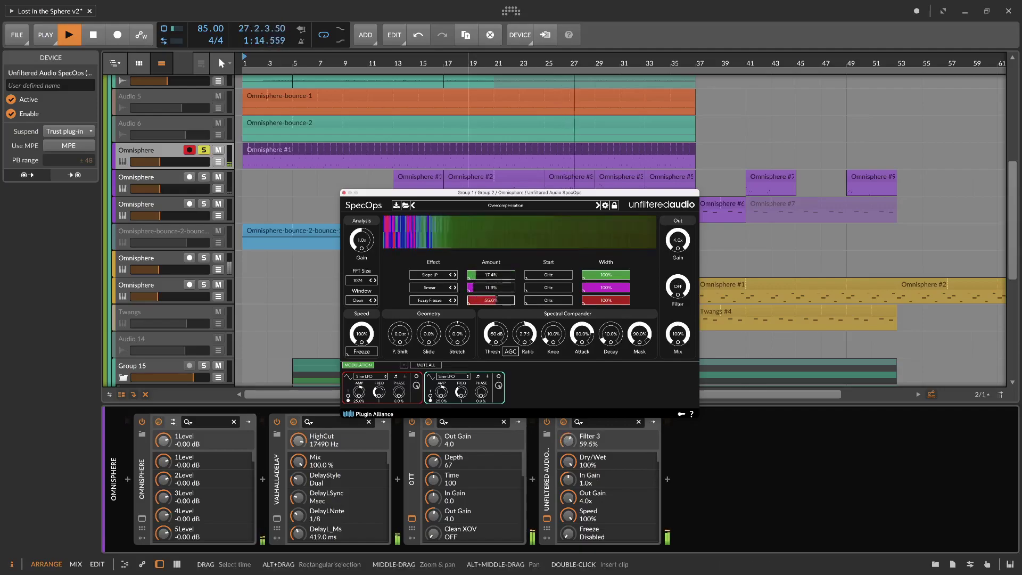
# Step: Replace Fuzzy Freeze in SpecOps with Thinner at 100% and bring the Smear amount down to 0%
pyautogui.click(448, 302)
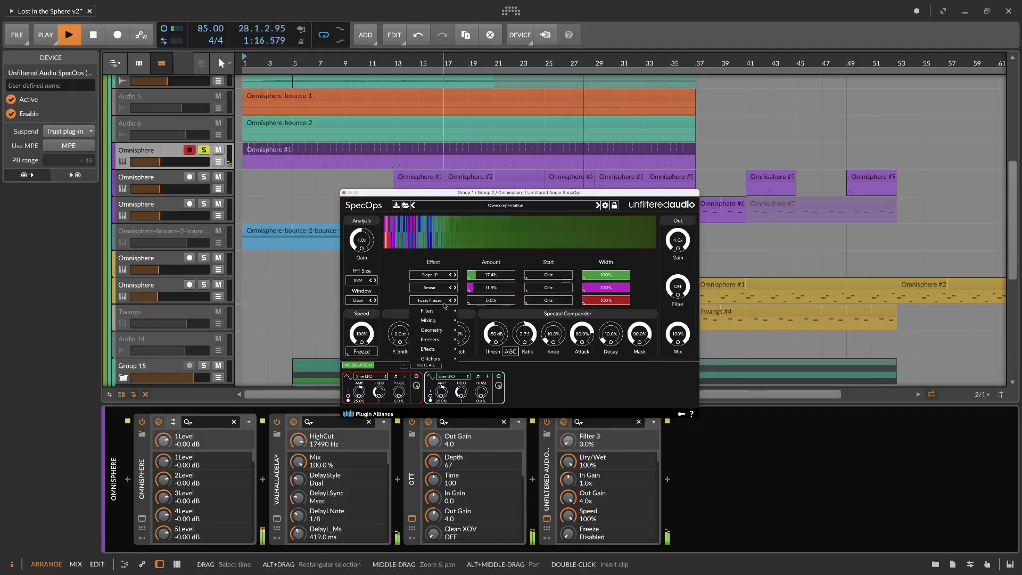
pyautogui.moveTo(445, 321)
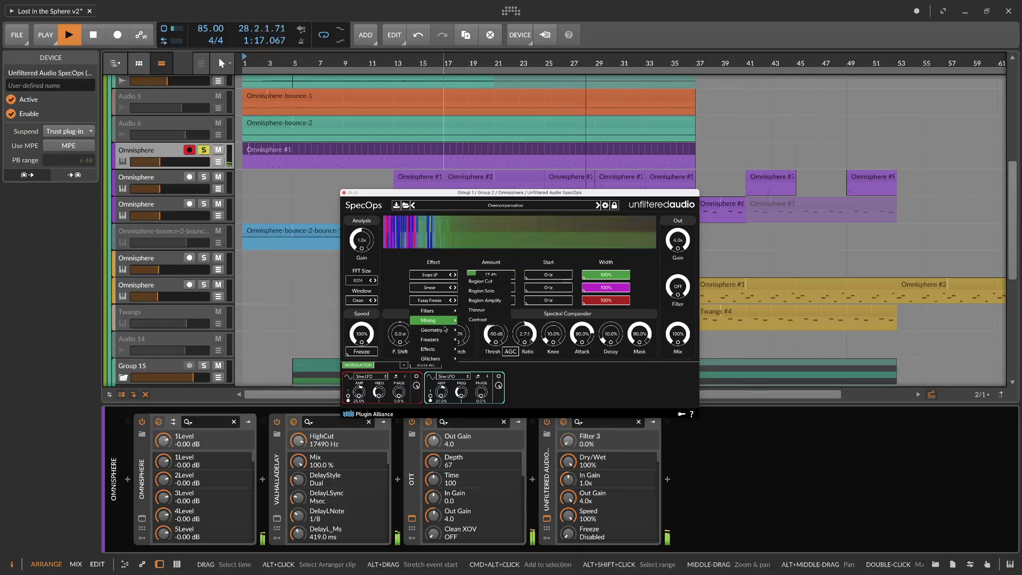
pyautogui.click(476, 310)
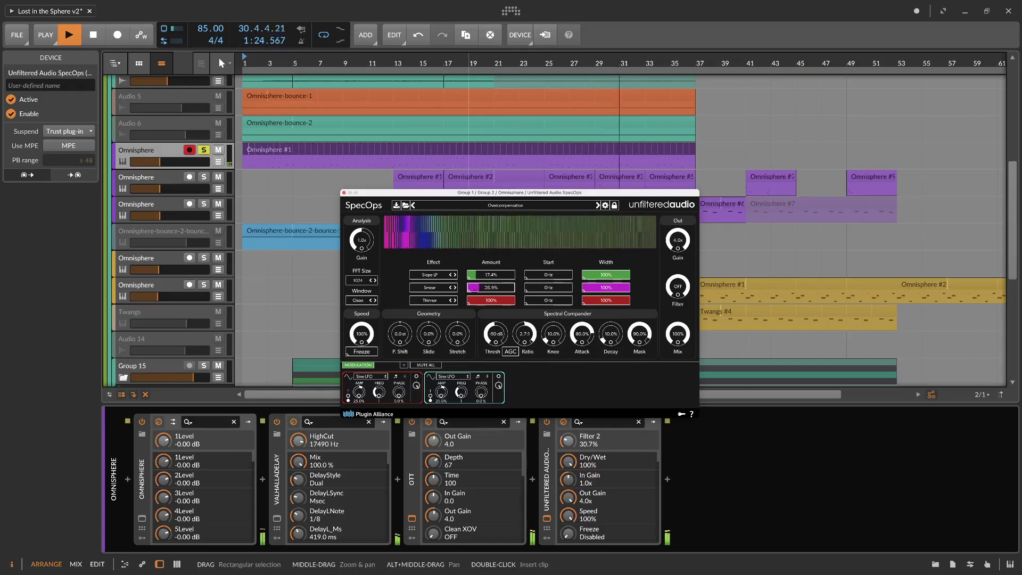
pyautogui.moveTo(477, 291); pyautogui.dragTo(462, 290)
# Step: Try Glitchy Reverse and Slide Up as the second SpecOps effect during playback
pyautogui.click(438, 288)
pyautogui.moveTo(441, 347)
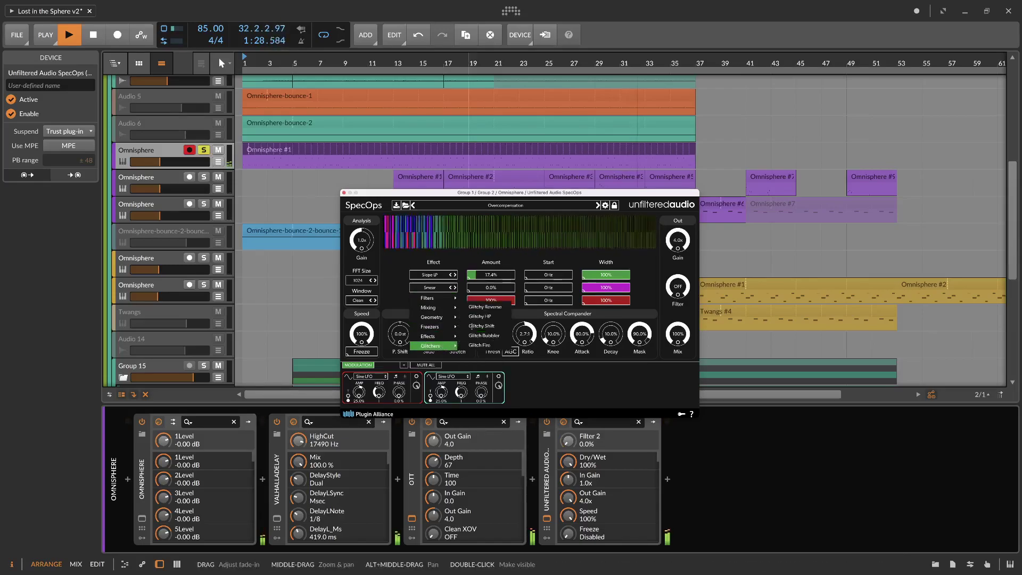
pyautogui.click(485, 307)
pyautogui.click(496, 287)
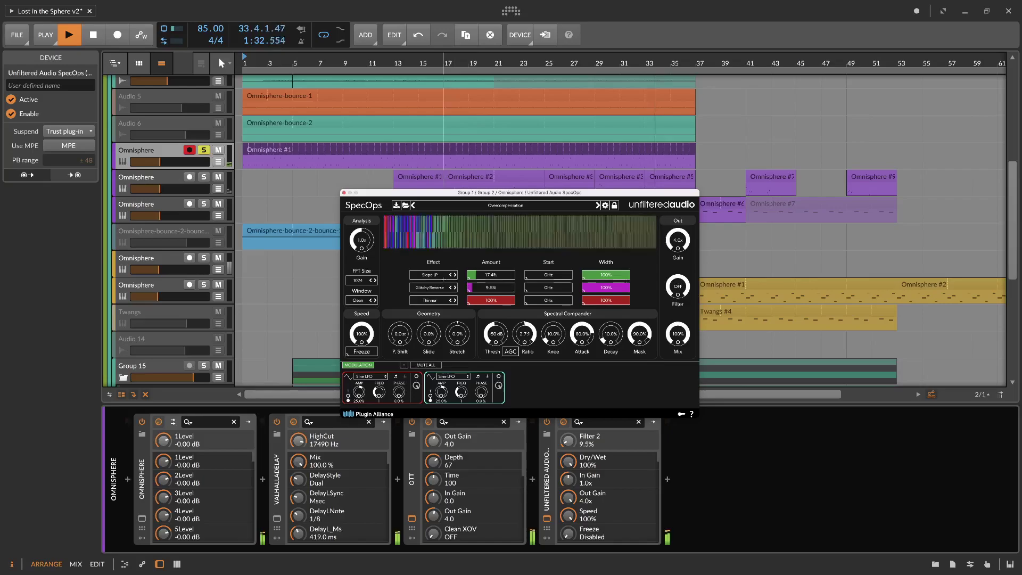
pyautogui.click(430, 300)
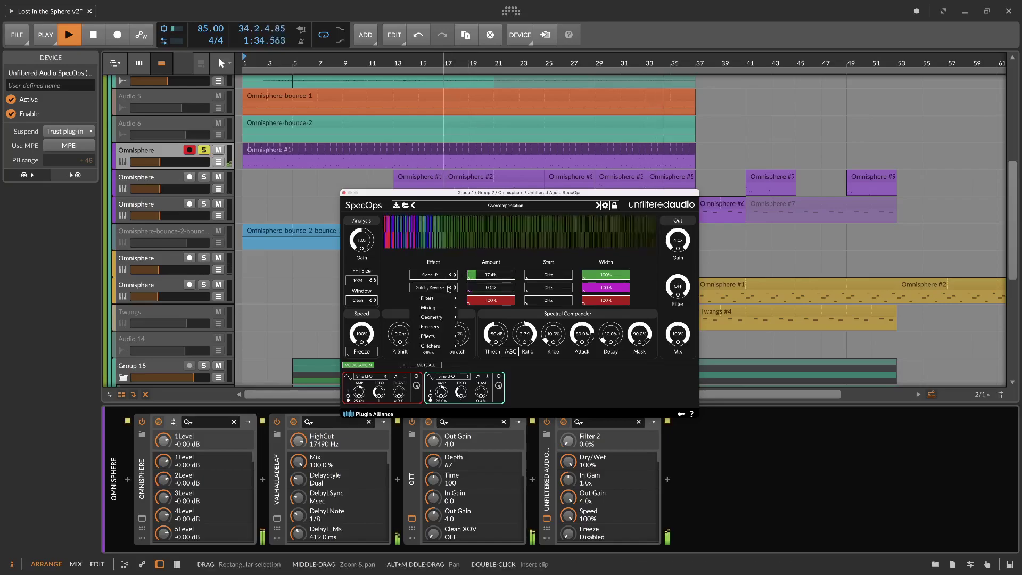
pyautogui.moveTo(439, 316)
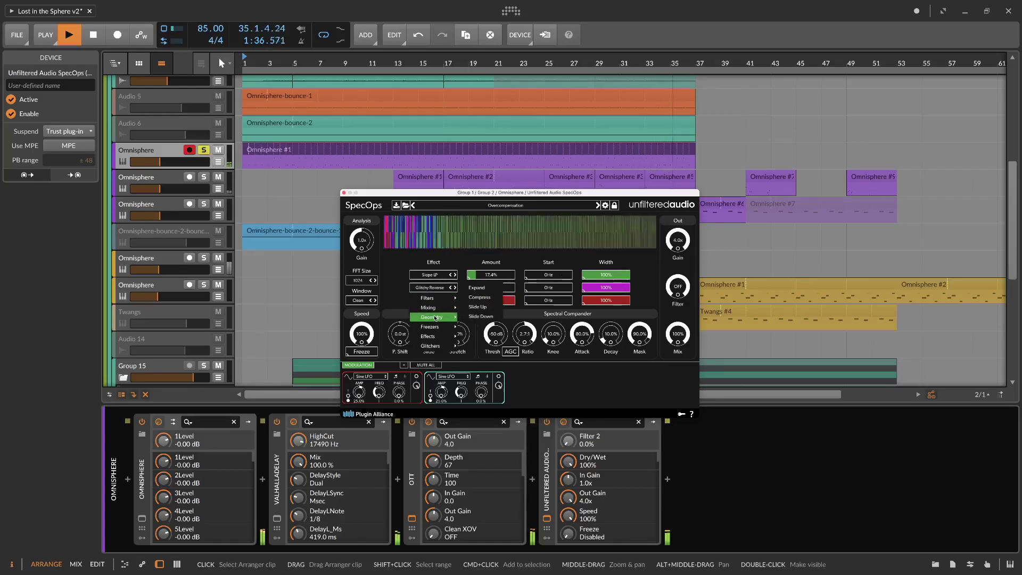
pyautogui.click(480, 307)
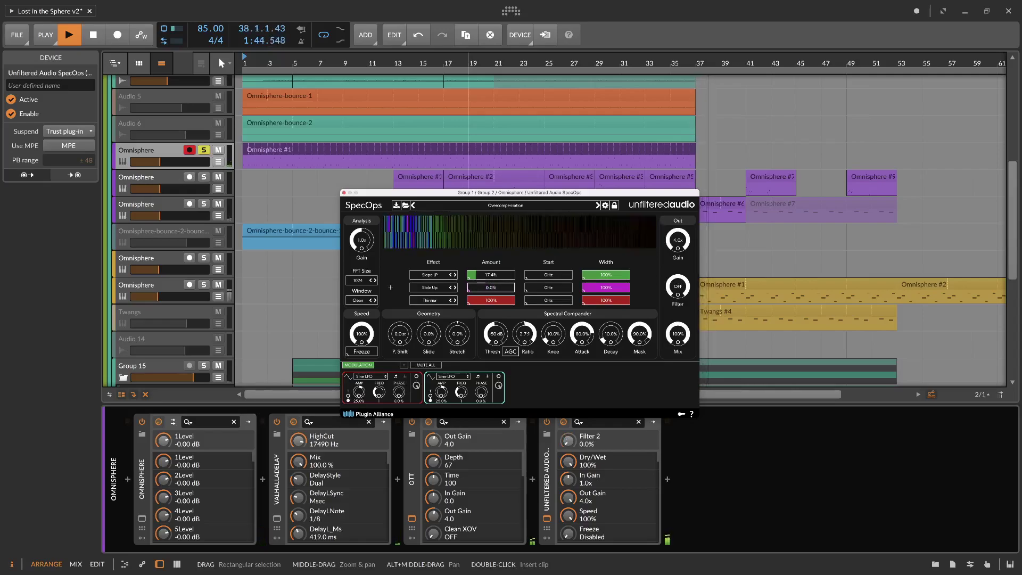
# Step: Set the second SpecOps effect to Clipper, audition it from the song start, and reset all three effect amounts to 0%
pyautogui.click(431, 301)
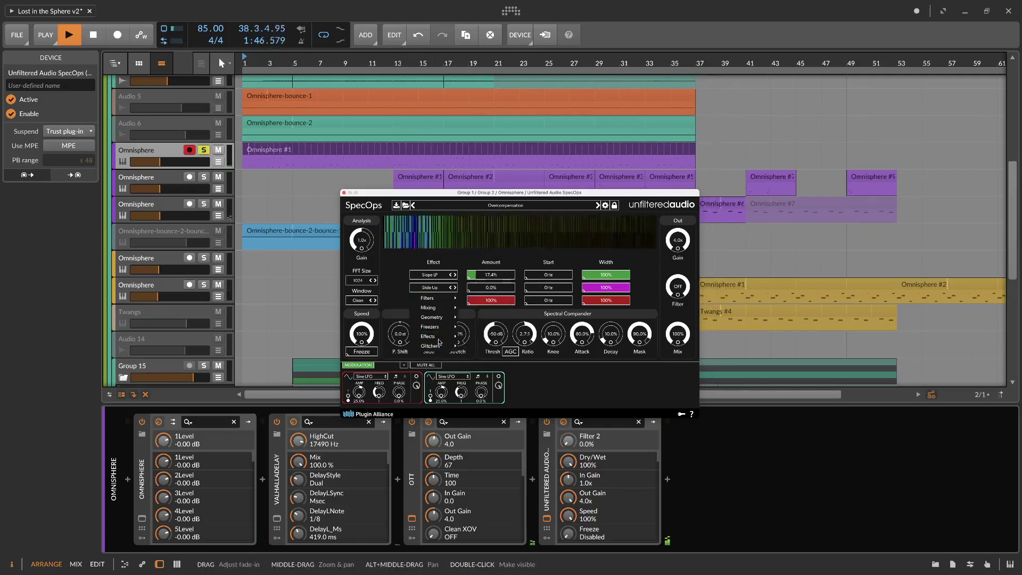
pyautogui.click(477, 326)
pyautogui.press('space')
pyautogui.press('space')
pyautogui.click(477, 288)
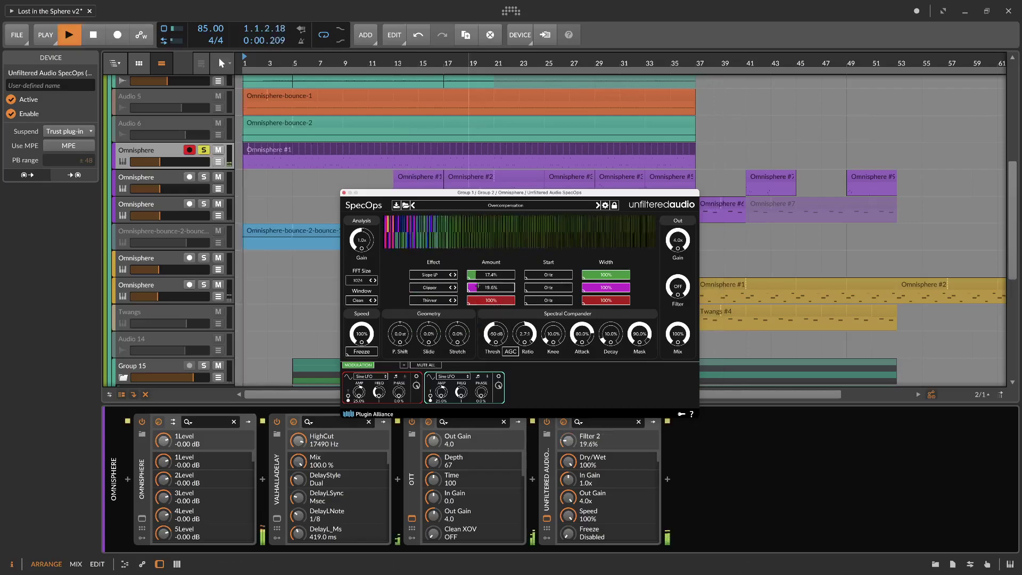
pyautogui.moveTo(491, 288)
pyautogui.mouseDown()
pyautogui.moveTo(516, 286)
pyautogui.moveTo(460, 277)
pyautogui.moveTo(491, 301)
pyautogui.mouseUp()
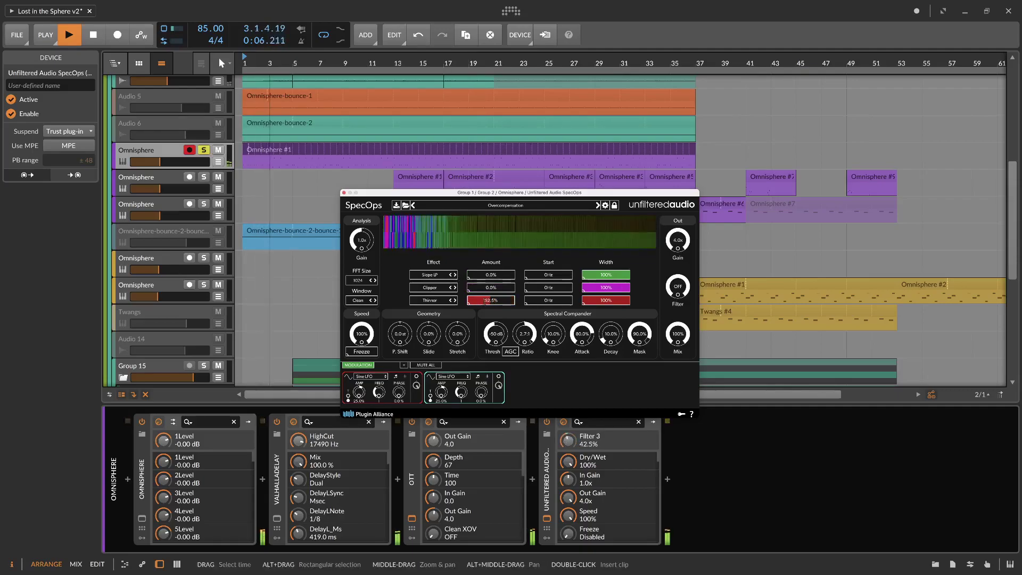
# Step: Deactivate SpecOps, close the plug-in windows, and unsolo the Omnisphere track to play the full mix from the start
pyautogui.click(344, 193)
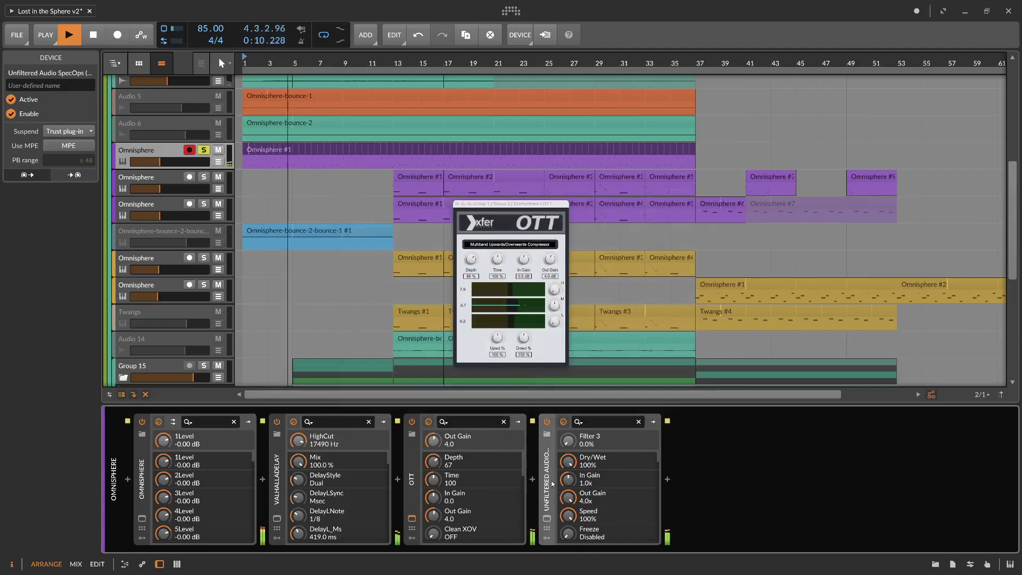
pyautogui.hotkey('alt', 'a')
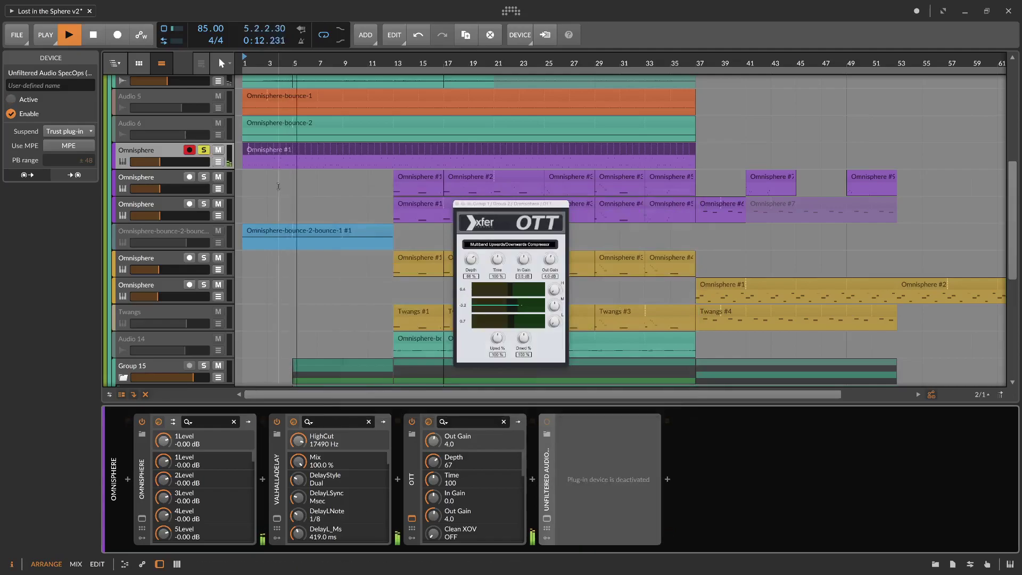
pyautogui.press('space')
pyautogui.click(204, 150)
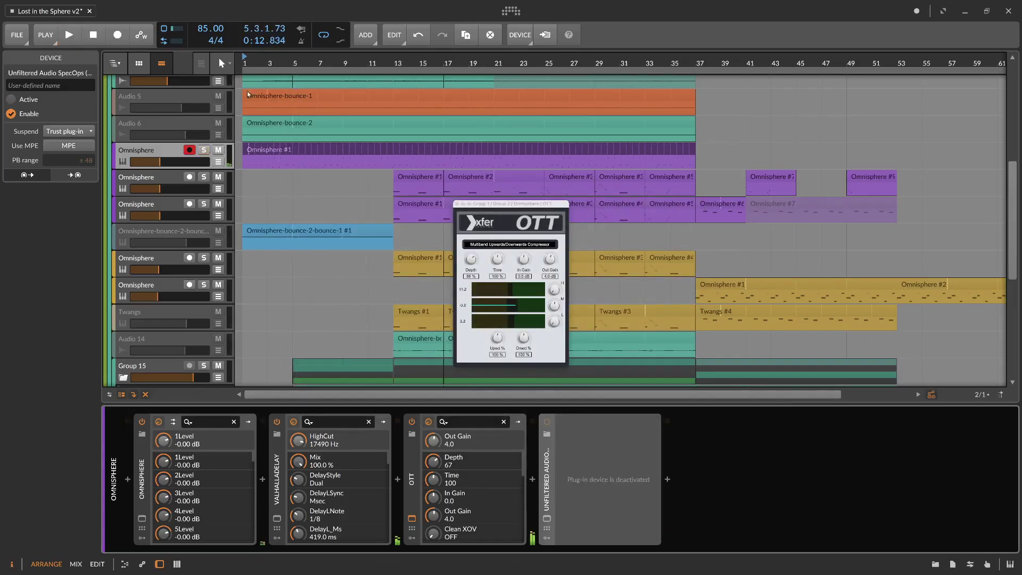
pyautogui.click(456, 204)
pyautogui.press('space')
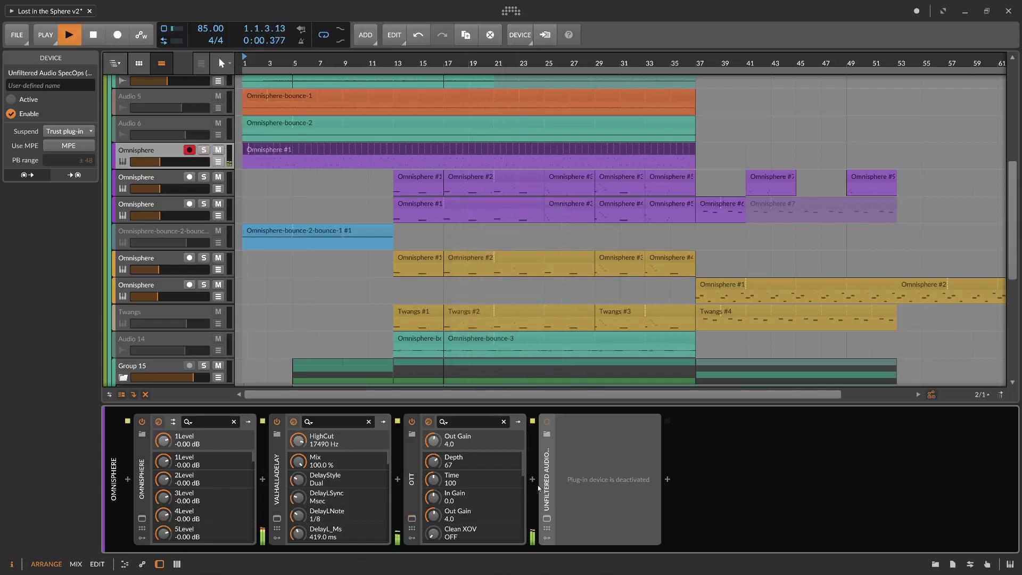
# Step: Insert EQ-2 between OTT and SpecOps and set its low band to a low cut at 588 Hz
pyautogui.click(532, 479)
pyautogui.write('eq')
pyautogui.click(831, 137)
pyautogui.doubleClick(831, 137)
pyautogui.click(613, 500)
pyautogui.click(612, 513)
pyautogui.moveTo(579, 455); pyautogui.dragTo(616, 456)
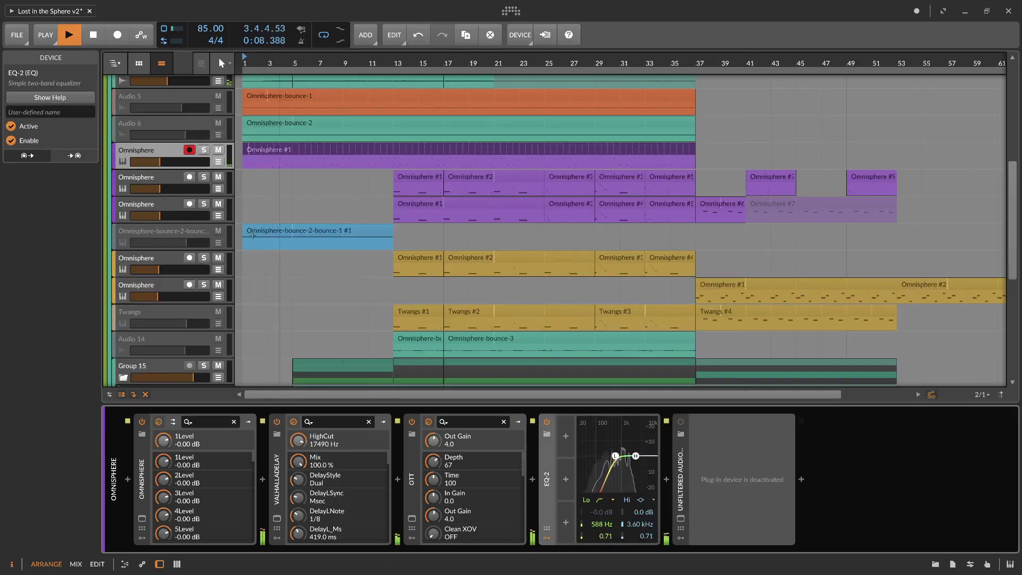
# Step: Extend the looped Omnisphere clip to a length of 52 bars and set EQ-2's low-cut frequency to 273 Hz
pyautogui.scroll(-5, 358, 254)
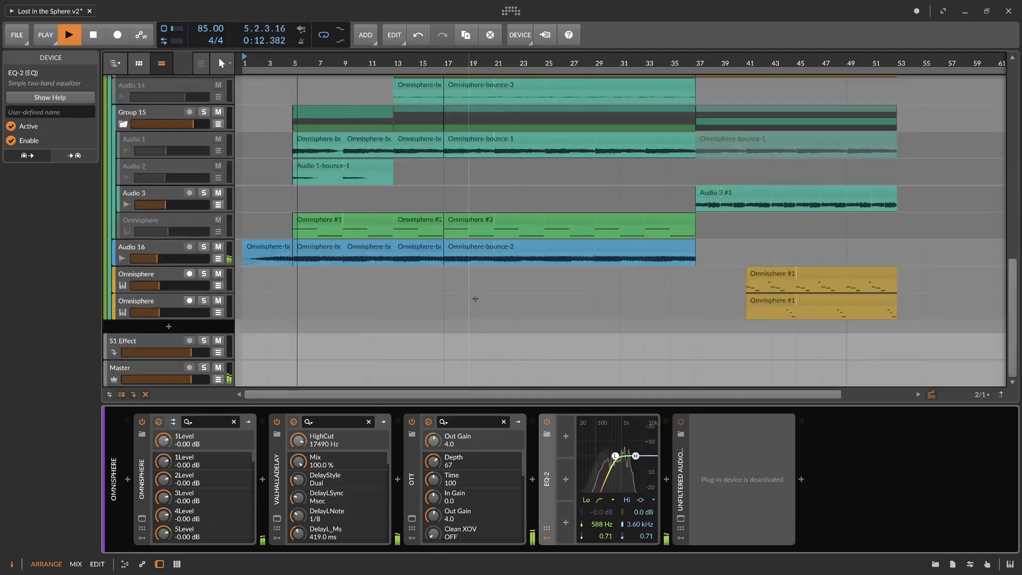
pyautogui.scroll(6, 476, 300)
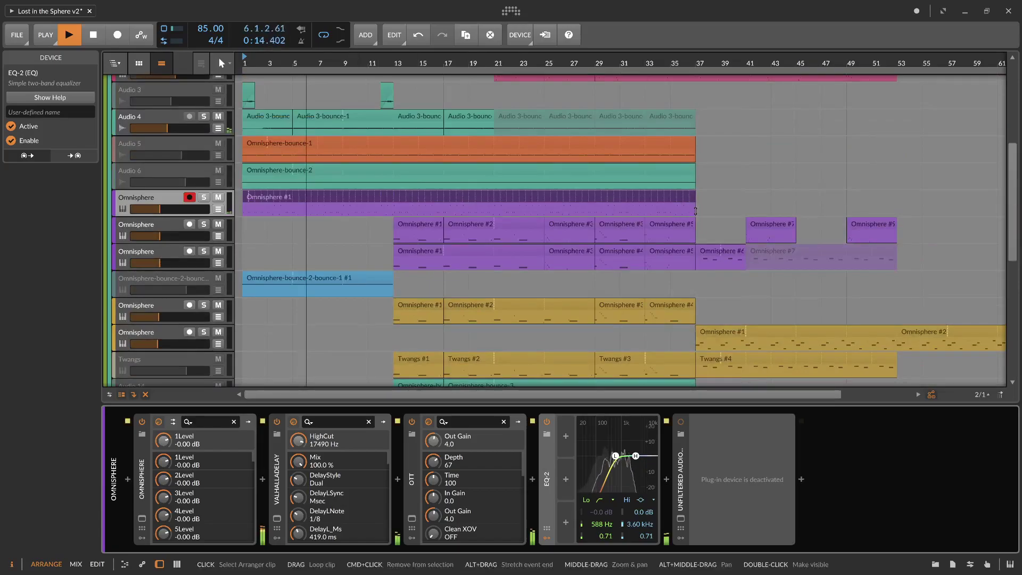
pyautogui.moveTo(695, 213); pyautogui.dragTo(891, 201)
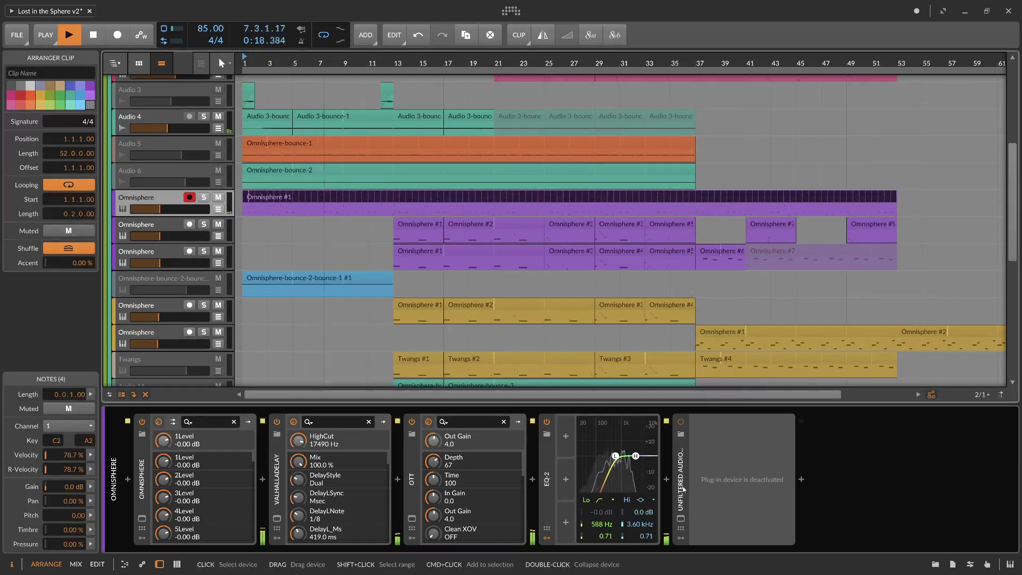
pyautogui.moveTo(616, 456)
pyautogui.mouseDown()
pyautogui.moveTo(636, 457)
pyautogui.moveTo(608, 456)
pyautogui.mouseUp()
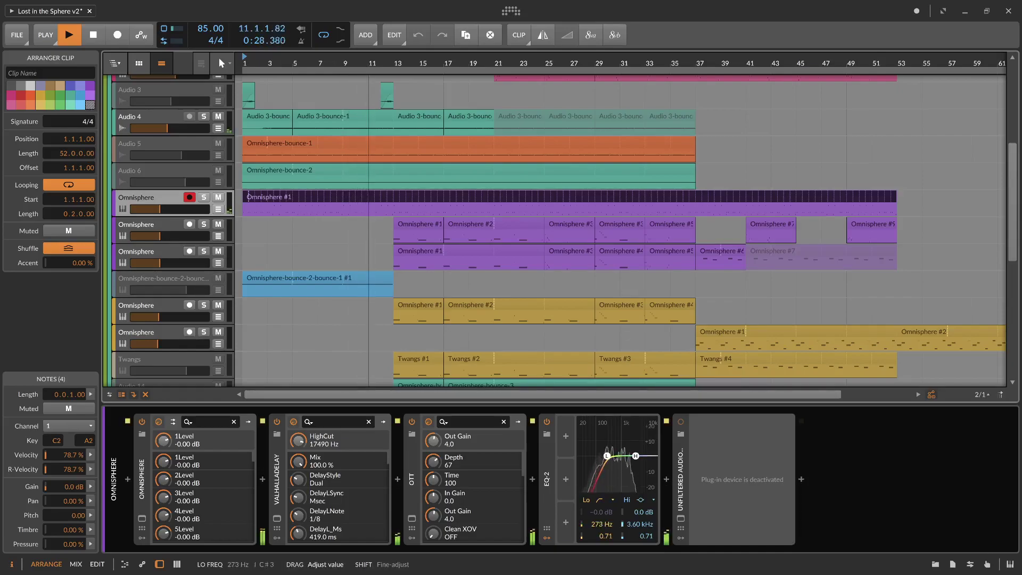
# Step: Slightly lower the volume of the looped-clip Omnisphere track and of the second Omnisphere track below it
pyautogui.click(156, 212)
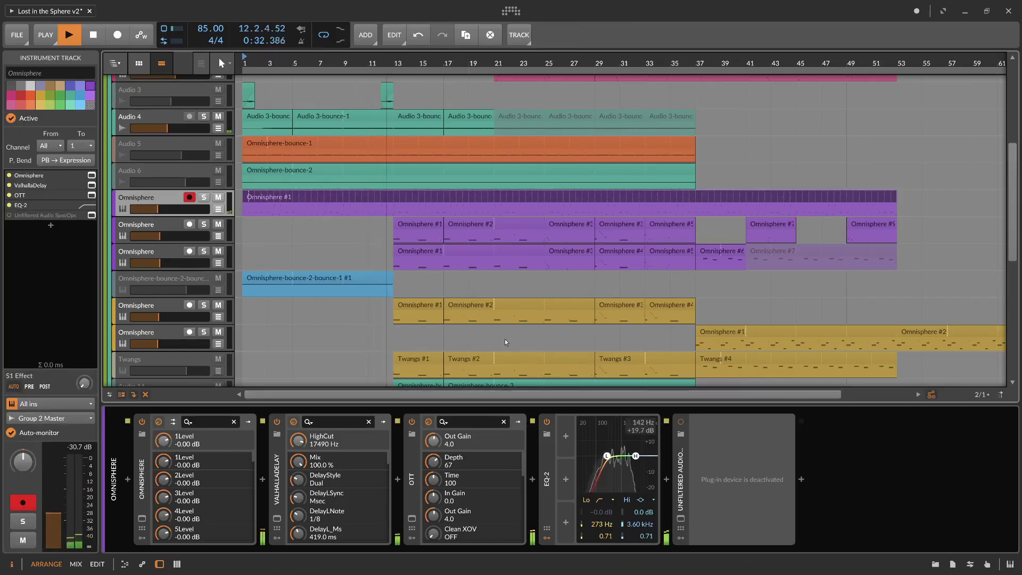
pyautogui.scroll(-5, 461, 291)
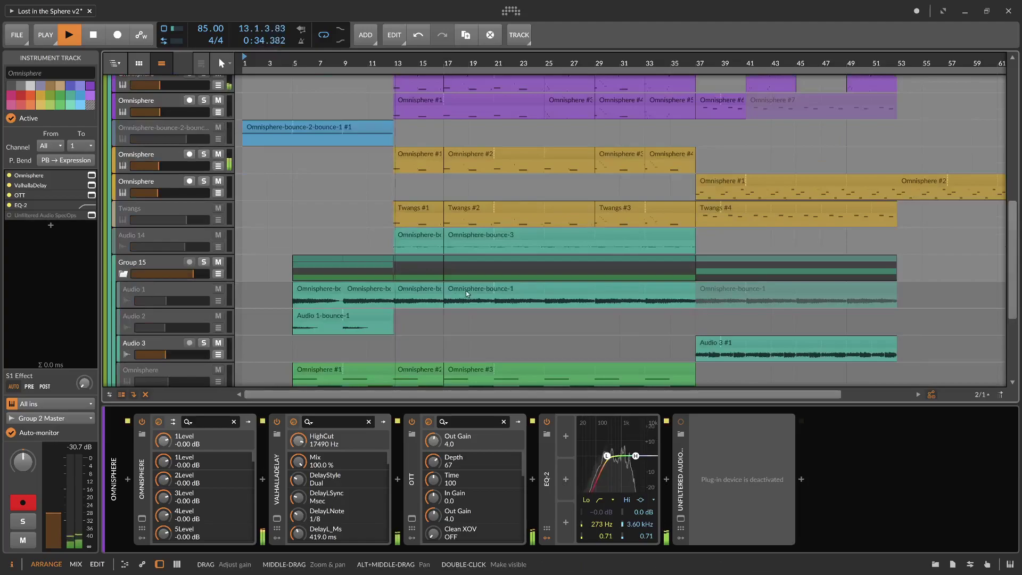
pyautogui.click(548, 484)
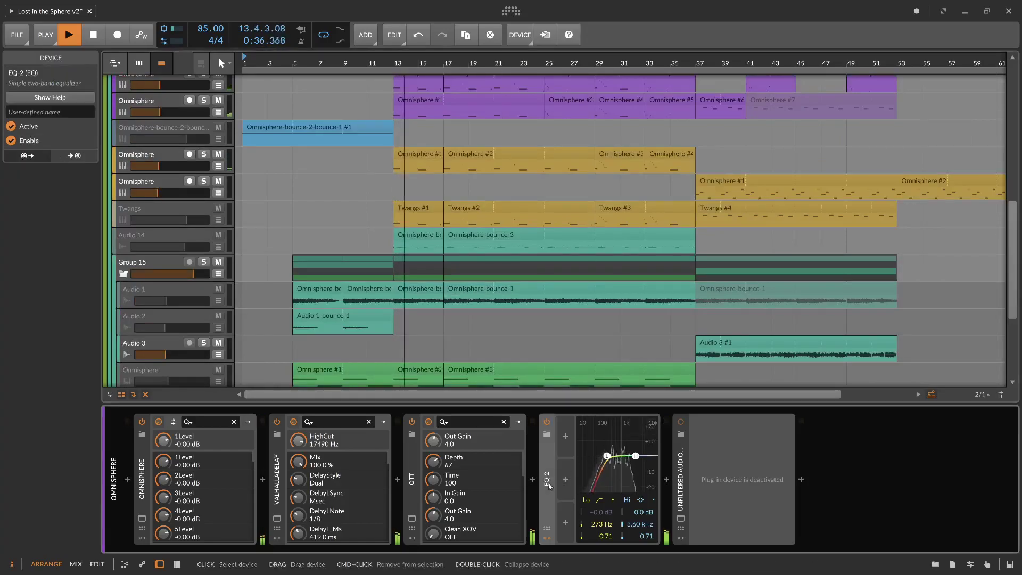
pyautogui.scroll(4, 526, 316)
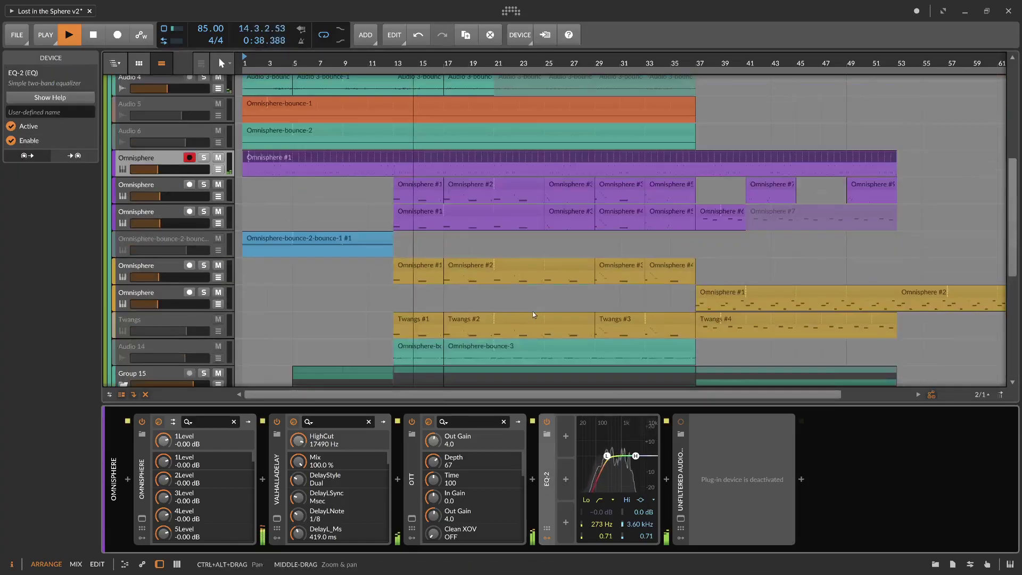
pyautogui.scroll(9, 532, 311)
pyautogui.scroll(-9, 532, 311)
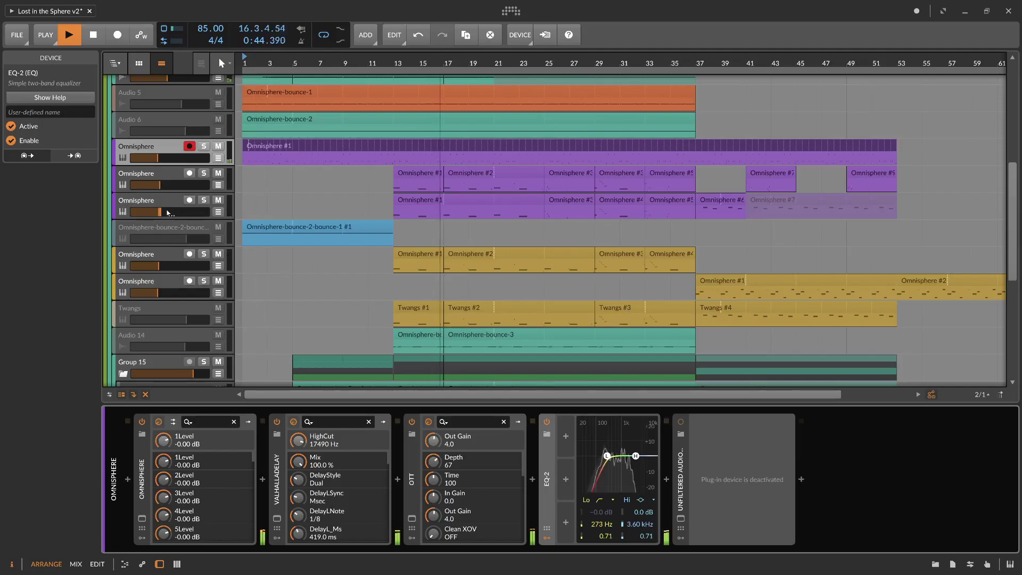
pyautogui.moveTo(157, 212); pyautogui.dragTo(158, 212)
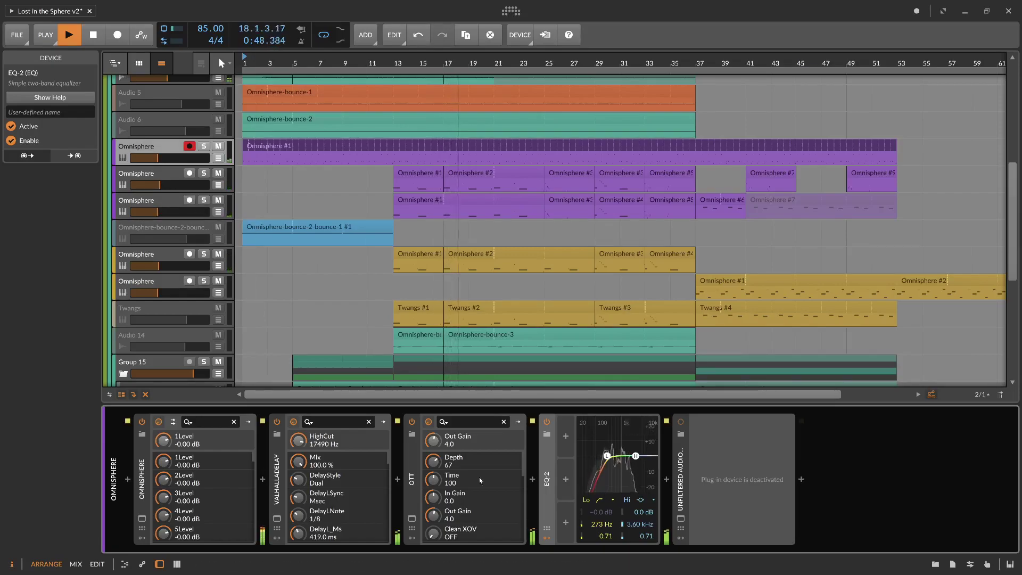
# Step: Deactivate the Omnisphere track that holds the looped clip while the arrangement plays
pyautogui.click(177, 147)
pyautogui.hotkey('alt', 'a')
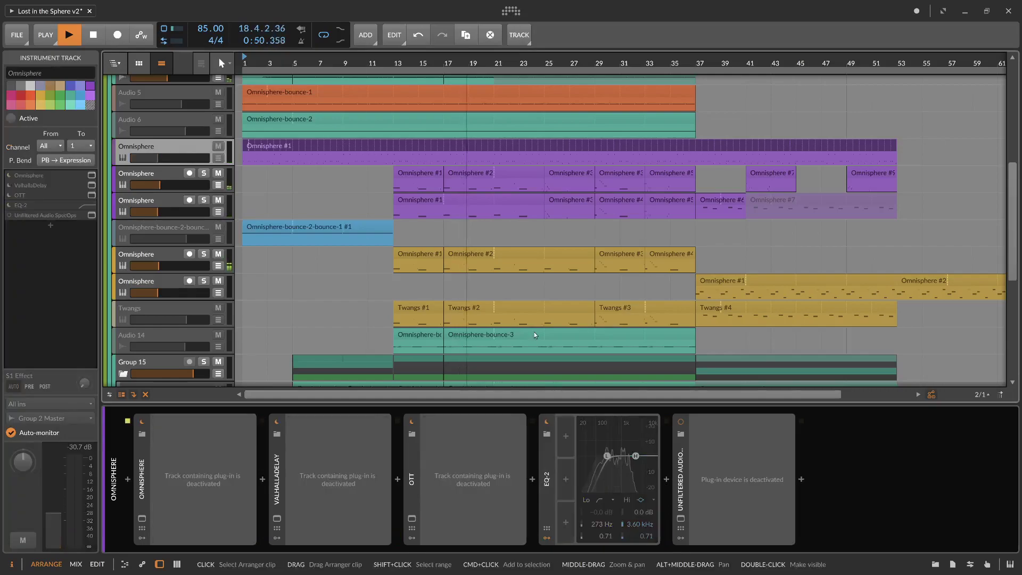
pyautogui.scroll(-1, 535, 332)
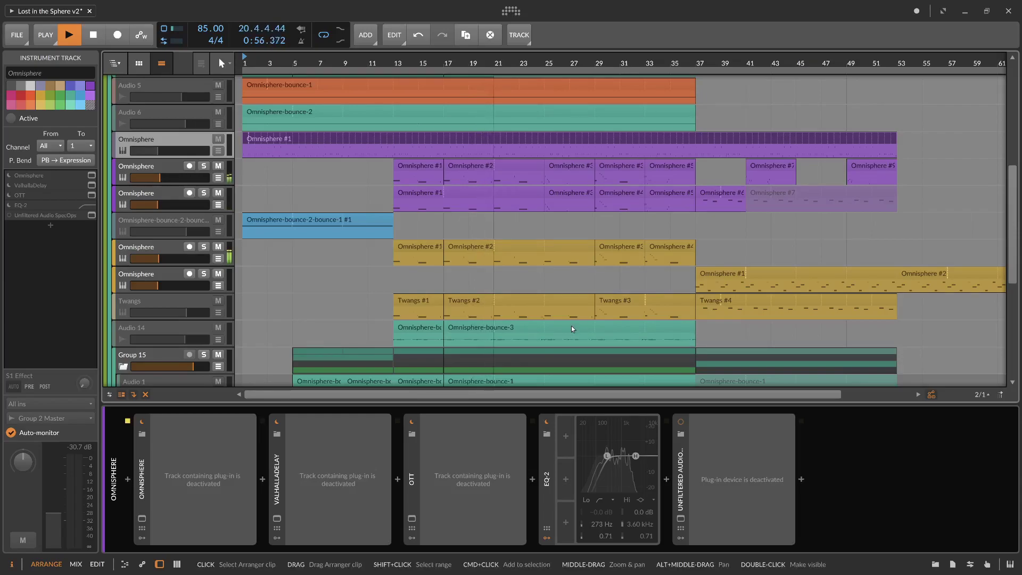
pyautogui.scroll(-5, 571, 326)
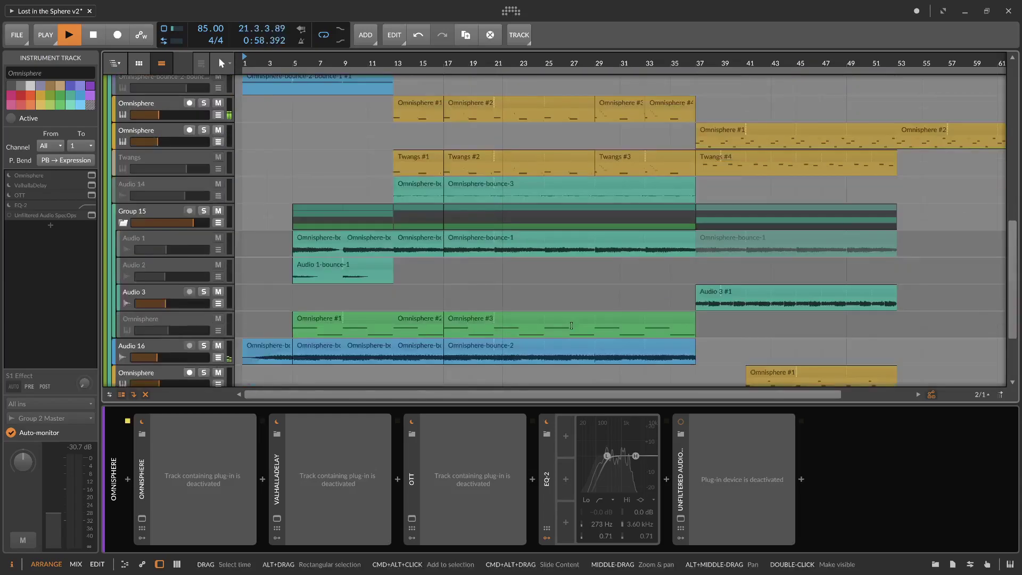
pyautogui.moveTo(795, 60); pyautogui.dragTo(590, 60)
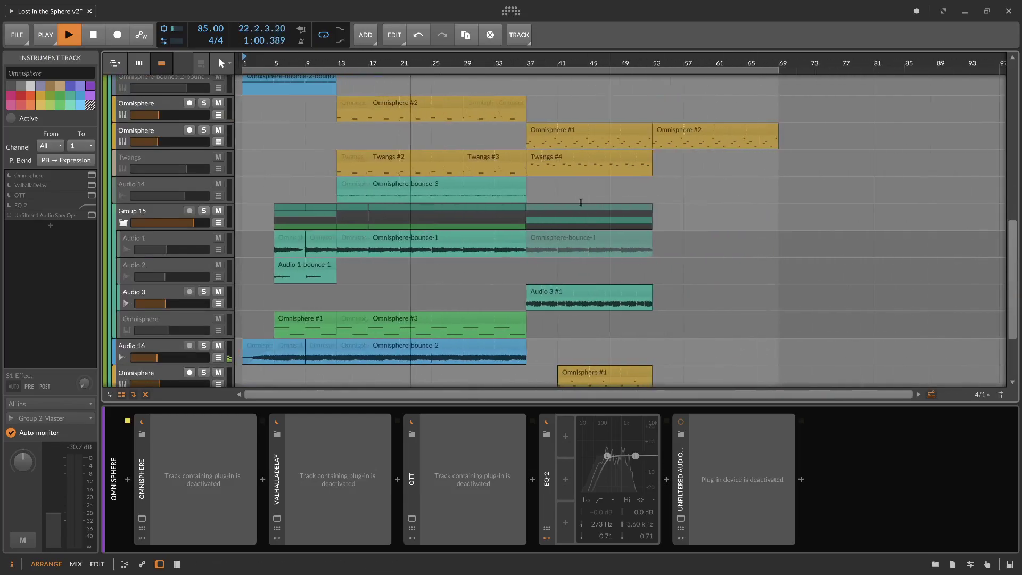
# Step: Slightly lower the Audio 1 track's volume and move its Raum and OTT devices to the end of the chain, after Tool
pyautogui.scroll(12, 585, 229)
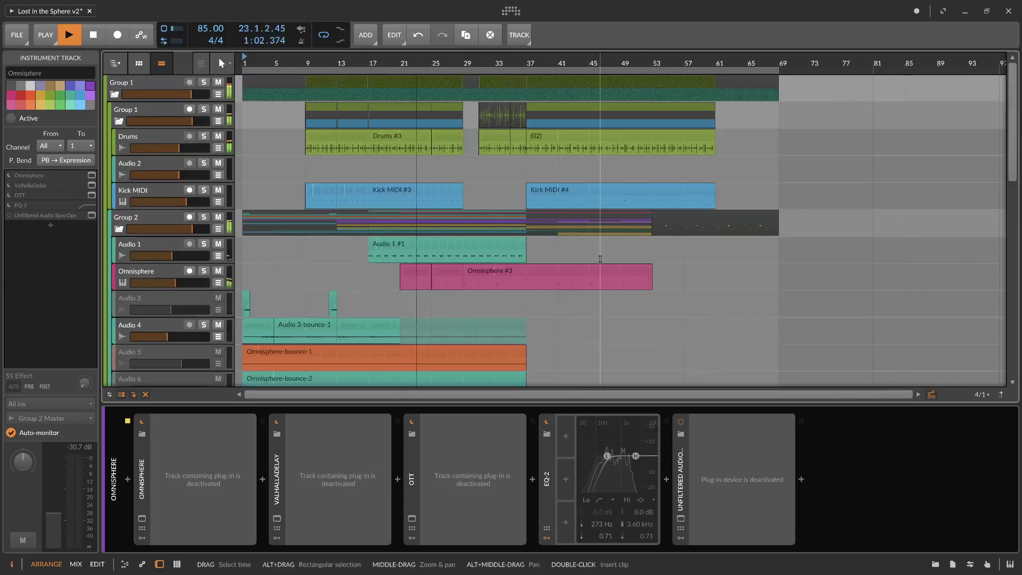
pyautogui.moveTo(168, 256); pyautogui.dragTo(168, 257)
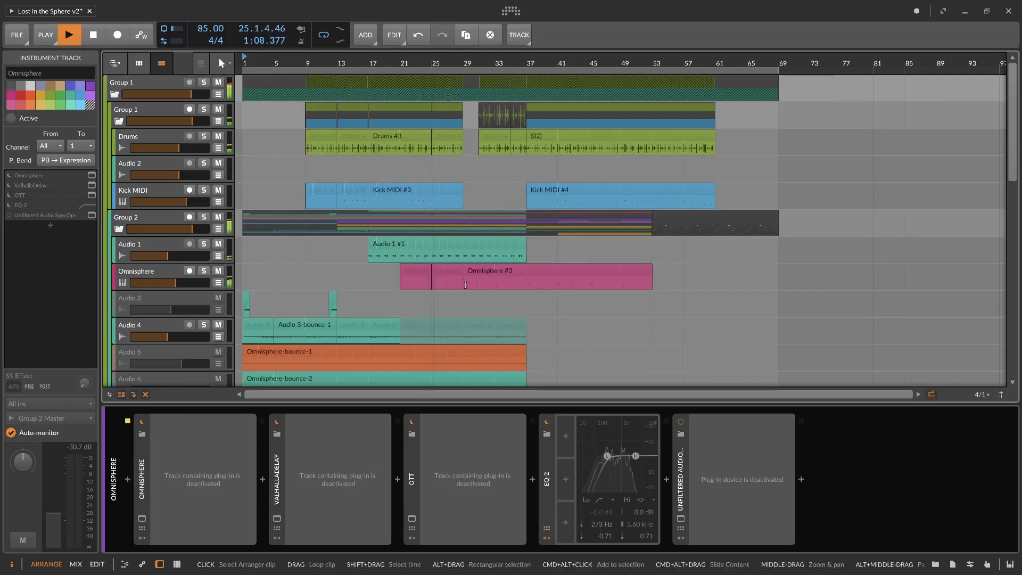
pyautogui.click(166, 249)
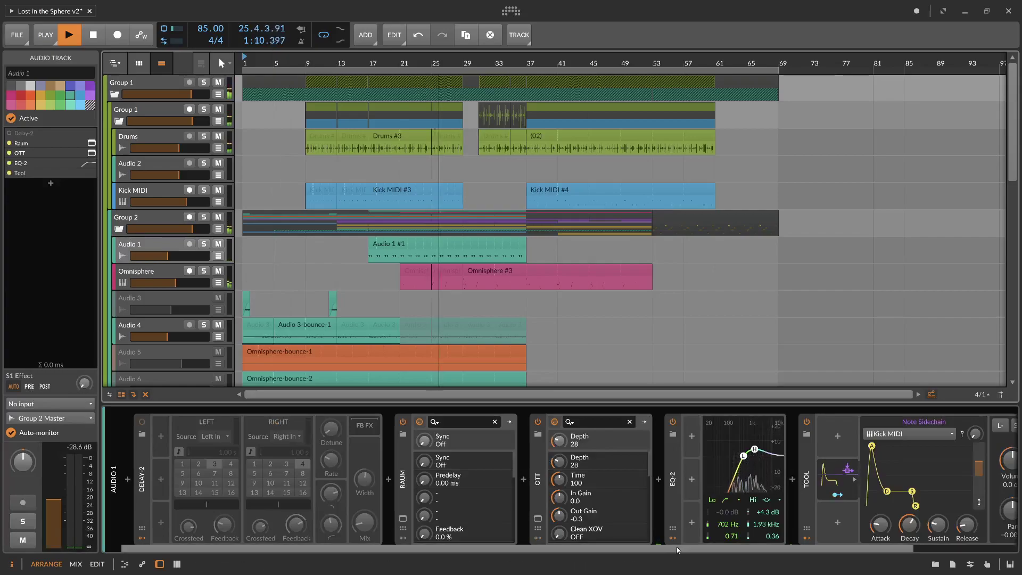
pyautogui.hscroll(3, 610, 505)
pyautogui.moveTo(284, 484); pyautogui.dragTo(966, 501)
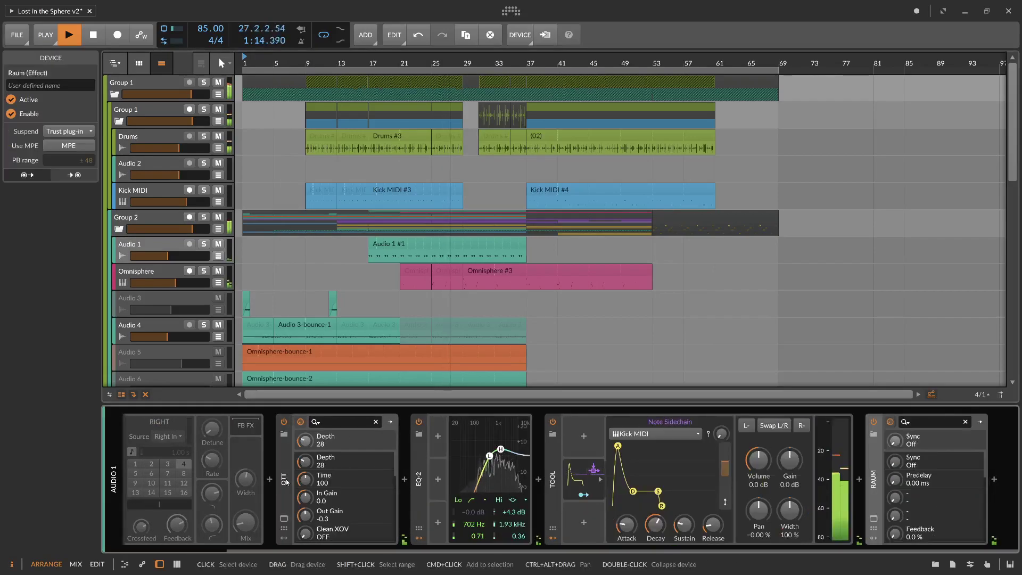
pyautogui.moveTo(286, 482); pyautogui.dragTo(907, 482)
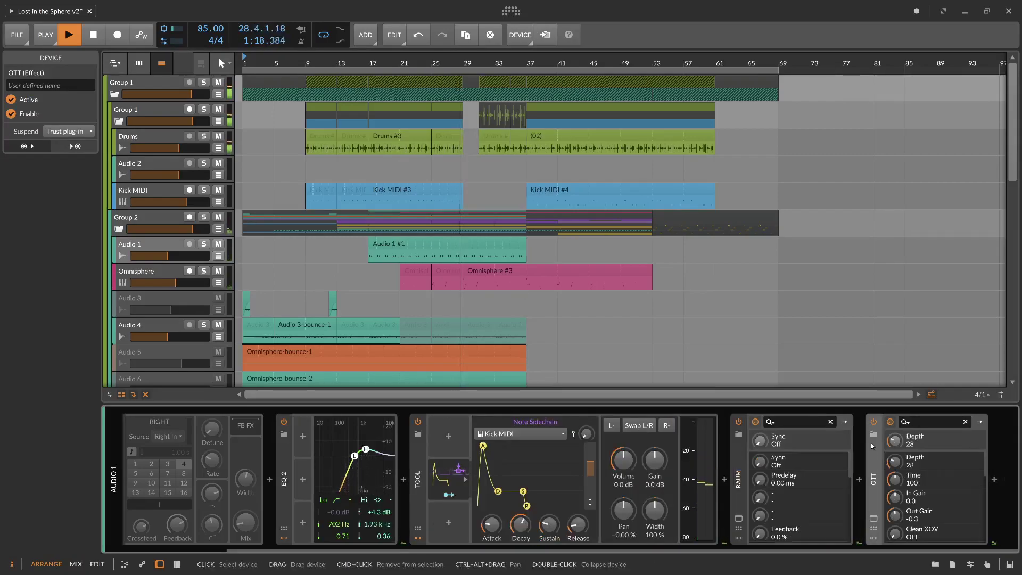
# Step: Set Raum's mix to 40.5% and its decay to 2.5 s on the Audio 1 track, leaving the plug-in window closed
pyautogui.click(739, 519)
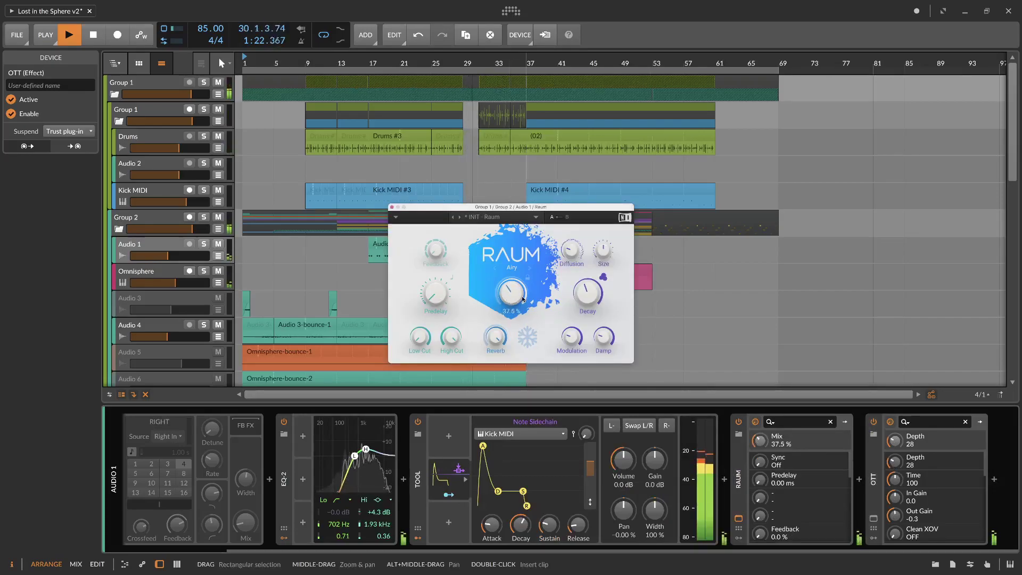
pyautogui.moveTo(515, 299); pyautogui.dragTo(516, 298)
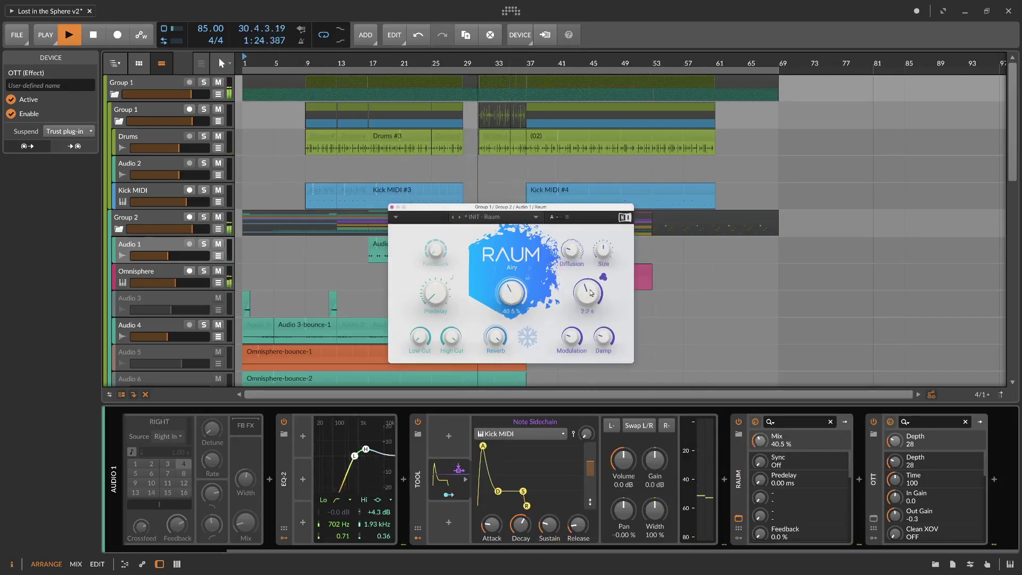
pyautogui.moveTo(588, 297); pyautogui.dragTo(588, 291)
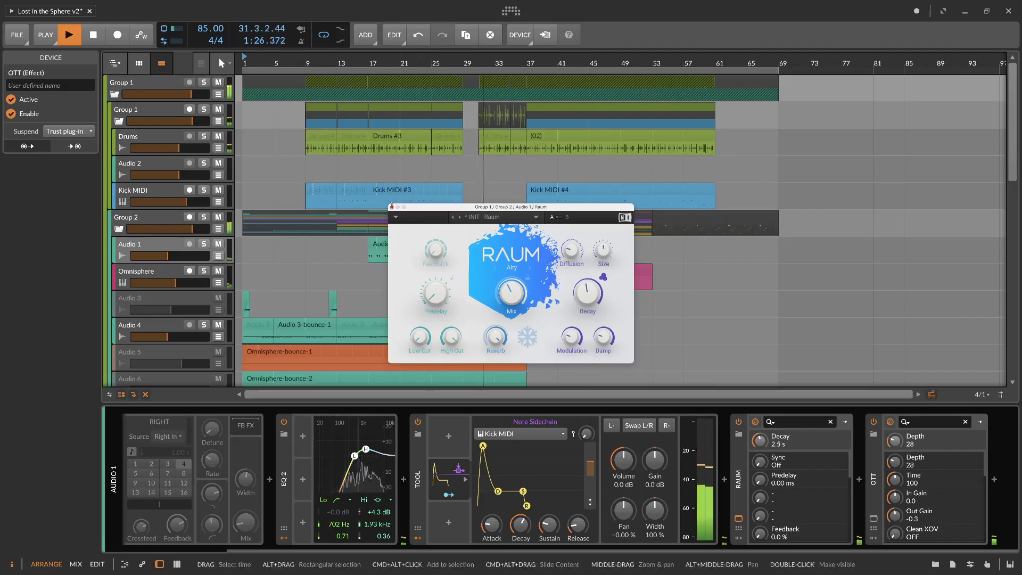
pyautogui.click(393, 207)
# Step: Hide the device panel and repeatedly play the passage around bars 32 to 34, listening to the drum hits near bar 33
pyautogui.scroll(-10, 479, 266)
pyautogui.moveTo(633, 405); pyautogui.dragTo(631, 495)
pyautogui.scroll(10, 582, 291)
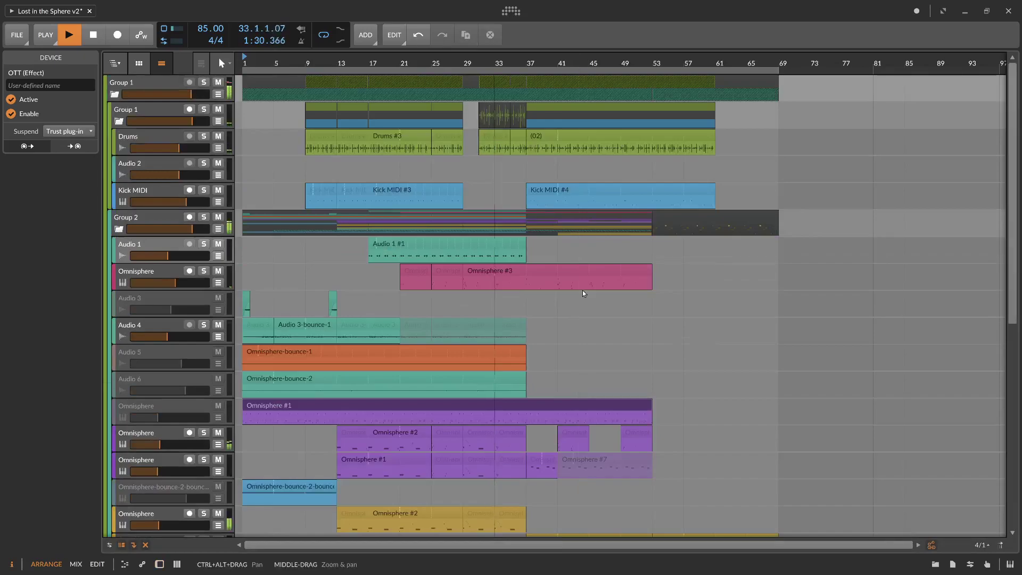
pyautogui.moveTo(494, 62); pyautogui.dragTo(487, 176)
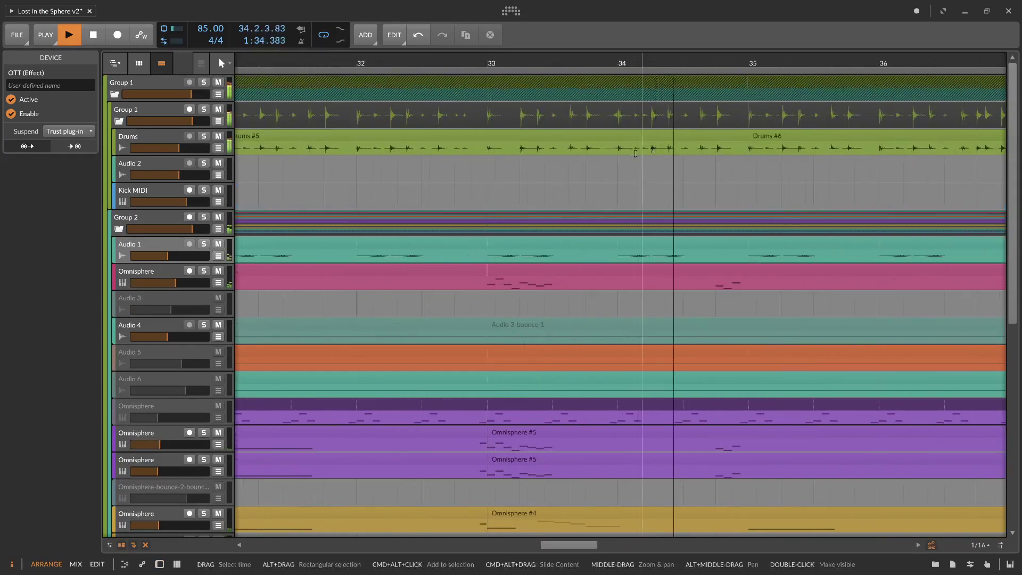
pyautogui.moveTo(493, 62); pyautogui.dragTo(479, 5)
pyautogui.press('space')
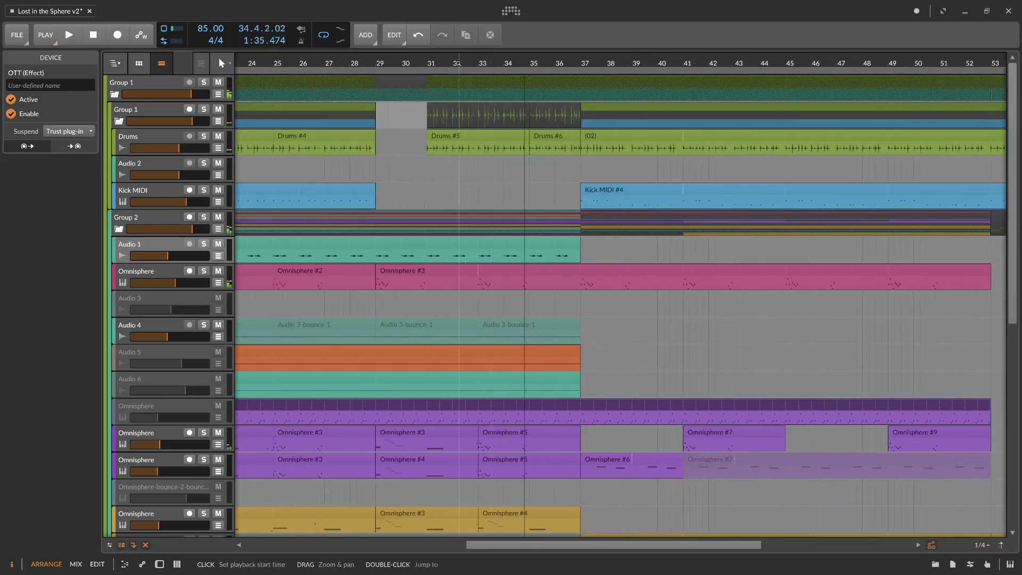
pyautogui.press('space')
pyautogui.moveTo(457, 63); pyautogui.dragTo(457, 160)
pyautogui.click(511, 170)
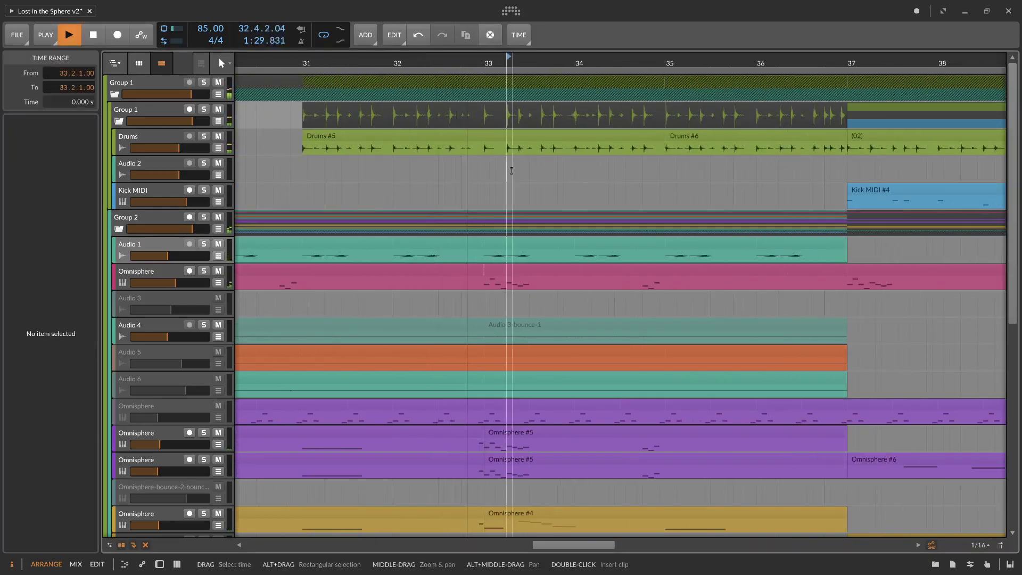
pyautogui.press('space')
pyautogui.click(421, 63)
pyautogui.press('space')
pyautogui.moveTo(467, 63); pyautogui.dragTo(480, 90)
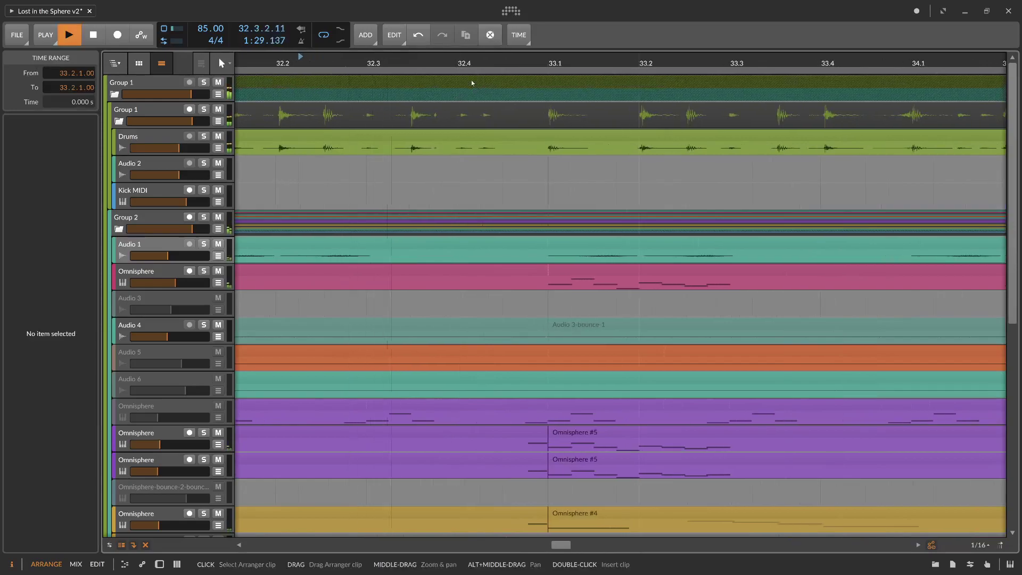
pyautogui.press('space')
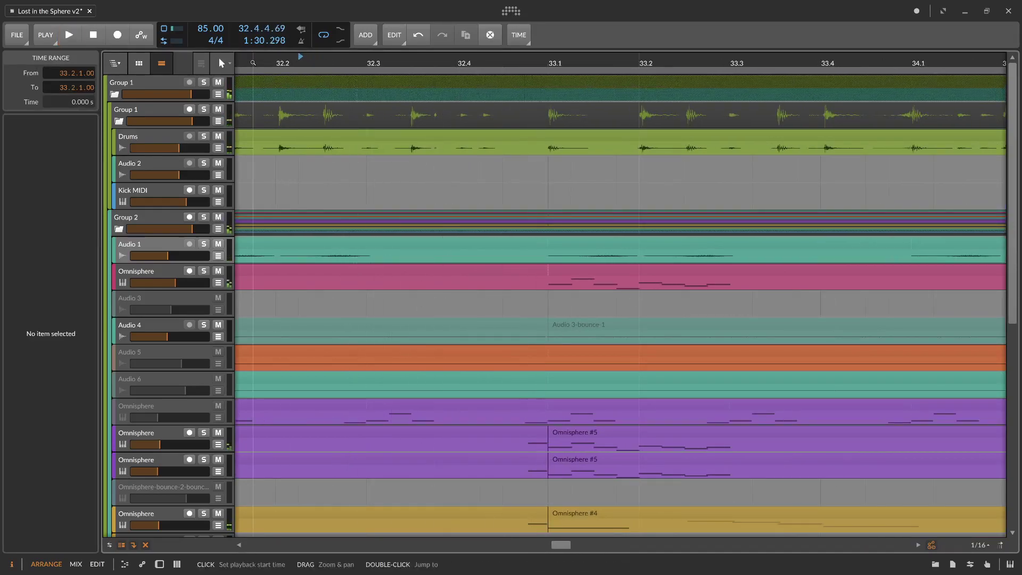
pyautogui.moveTo(381, 59); pyautogui.dragTo(374, 47)
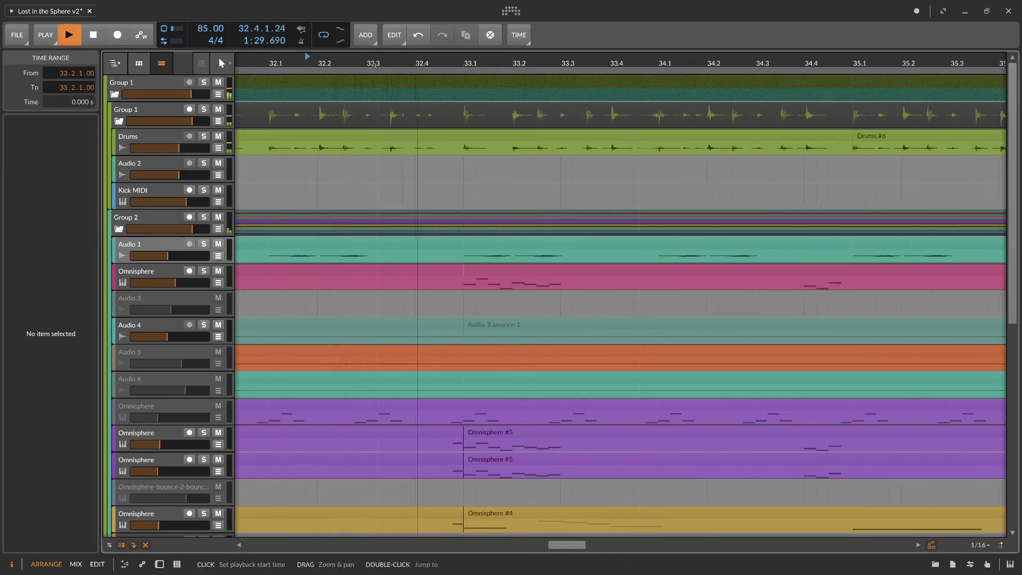
pyautogui.press('space')
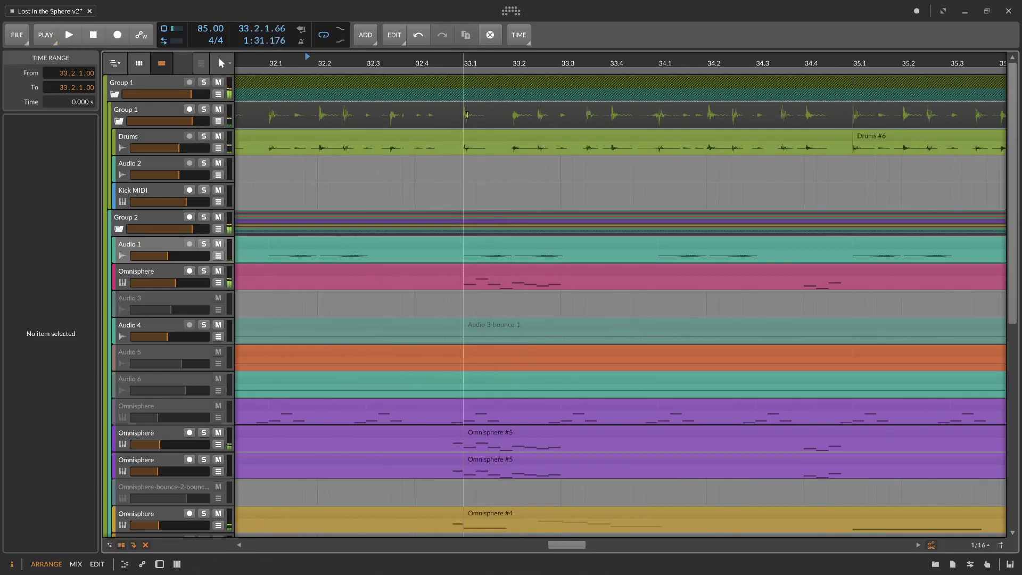
# Step: Split the Drums clip at bar 33 and open the part starting there in the audio event editor
pyautogui.doubleClick(464, 136)
pyautogui.press('space')
pyautogui.press('space')
pyautogui.moveTo(629, 413); pyautogui.dragTo(550, 426)
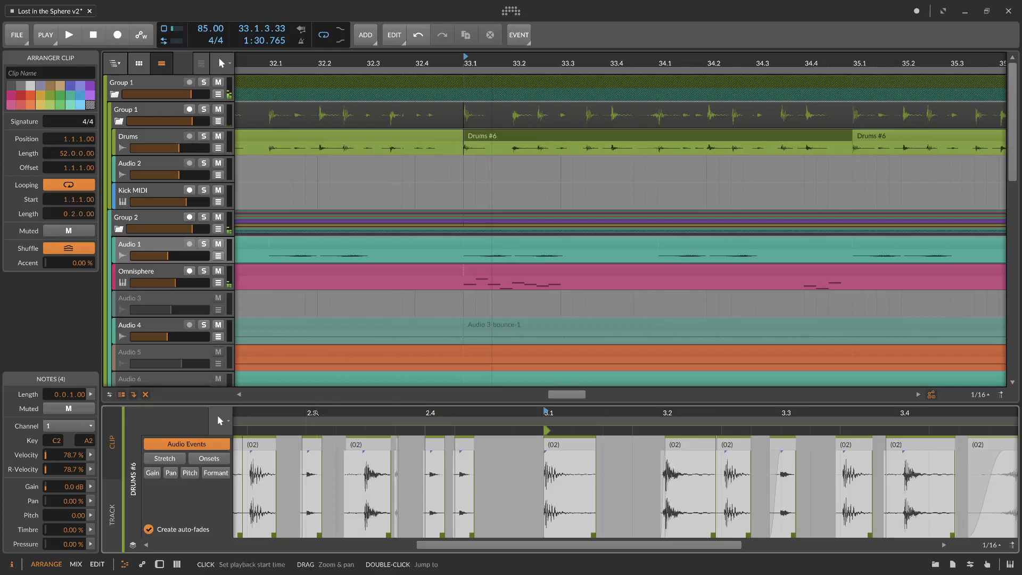
# Step: Play the Drums #6 clip from 32.3 and select the audio event at 3.1 to examine its hit
pyautogui.click(314, 413)
pyautogui.press('space')
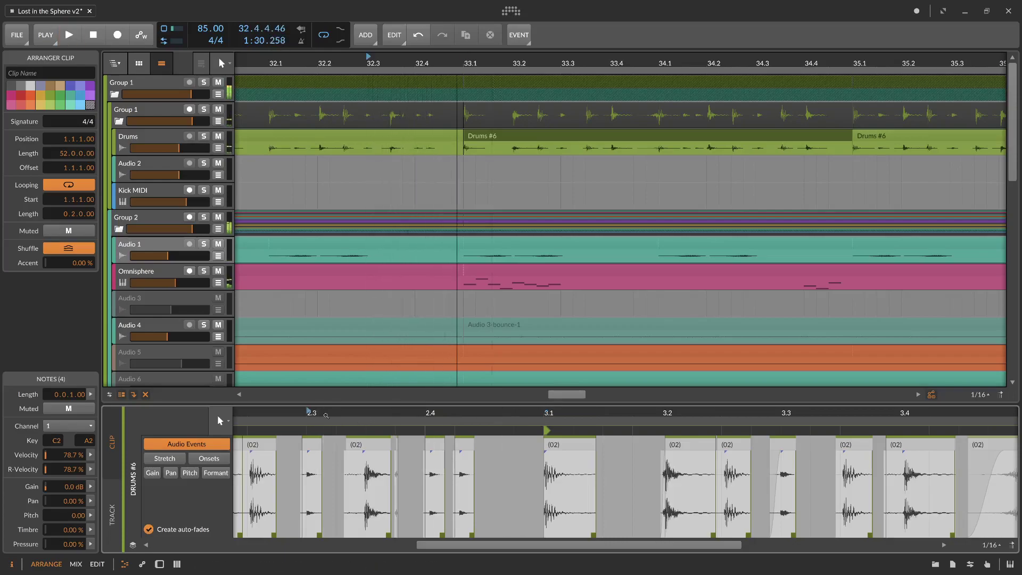
pyautogui.press('space')
pyautogui.moveTo(577, 412); pyautogui.dragTo(578, 448)
pyautogui.press('space')
pyautogui.press('space')
pyautogui.click(479, 444)
pyautogui.moveTo(478, 444); pyautogui.dragTo(476, 413)
pyautogui.press('space')
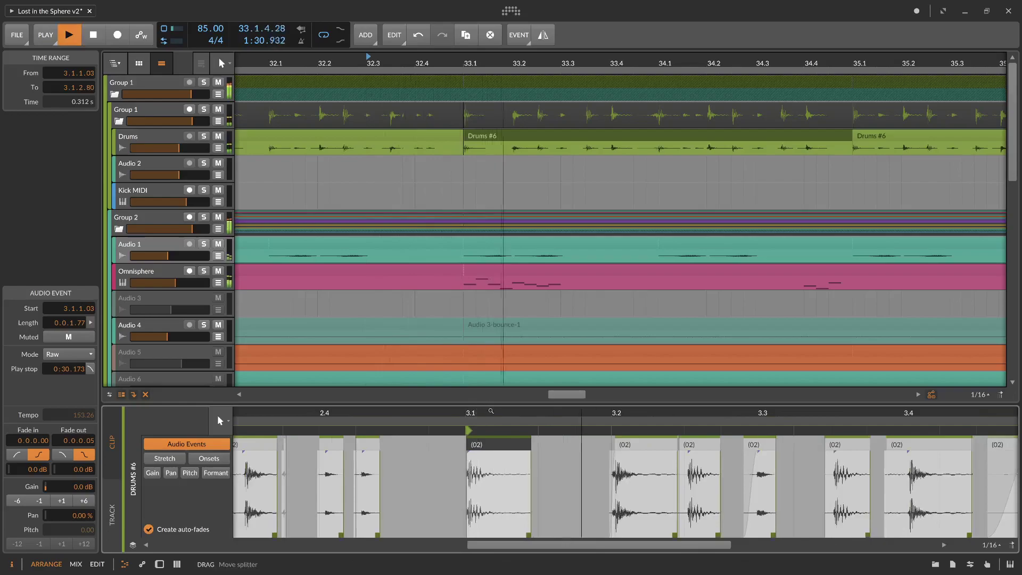
# Step: Enlarge the clip editor and replay the drums from bar 33 to check the hits at 3.1 and 3.2
pyautogui.moveTo(612, 406); pyautogui.dragTo(631, 384)
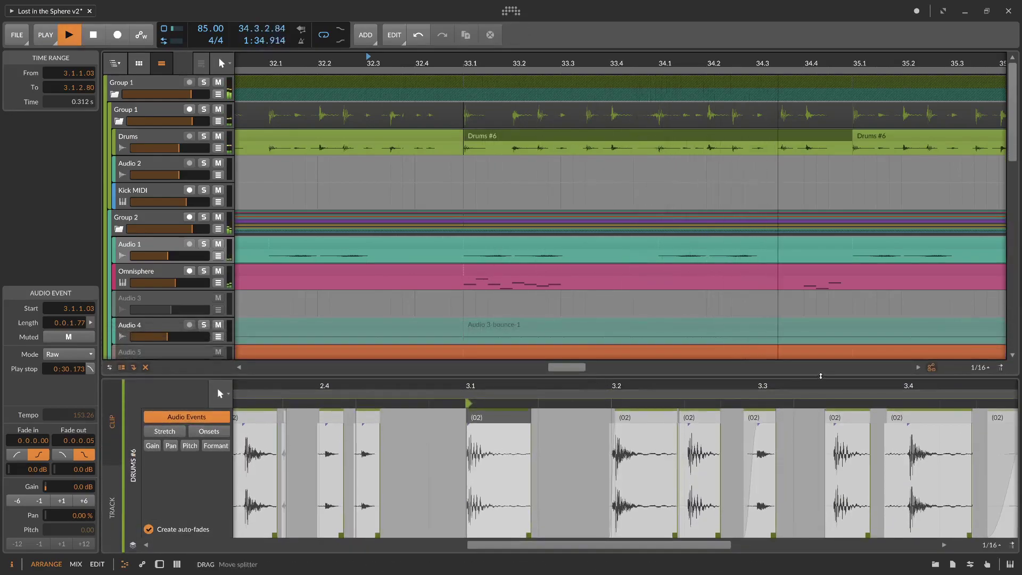
pyautogui.press('space')
pyautogui.press('space')
pyautogui.click(465, 64)
pyautogui.press('space')
pyautogui.press('space')
pyautogui.press('space')
pyautogui.press('space')
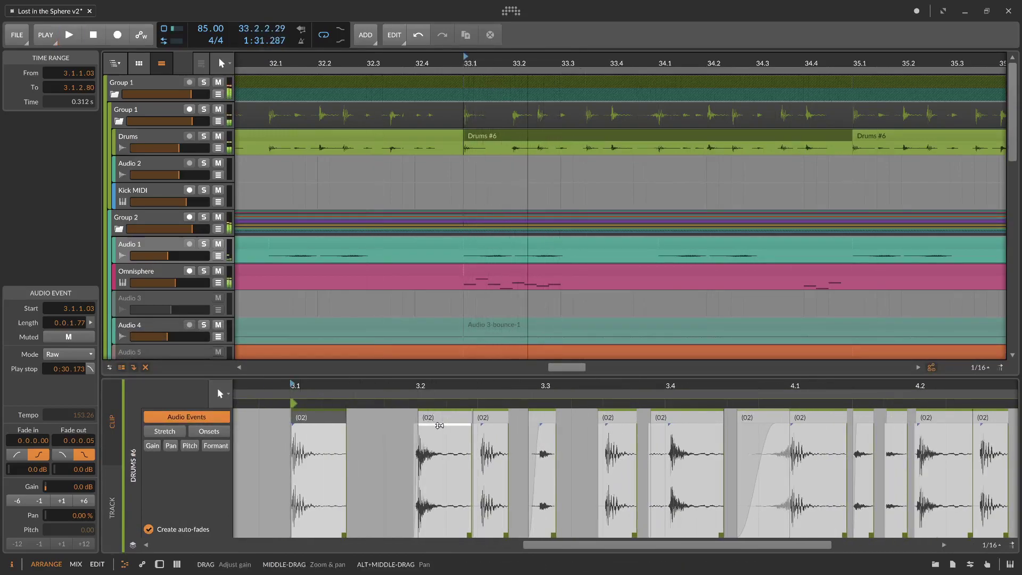
# Step: Pull back the fade-in of the audio event at 3.2 in Drums #6 to the event's own start and replay it from bar 33
pyautogui.moveTo(429, 396); pyautogui.dragTo(429, 458)
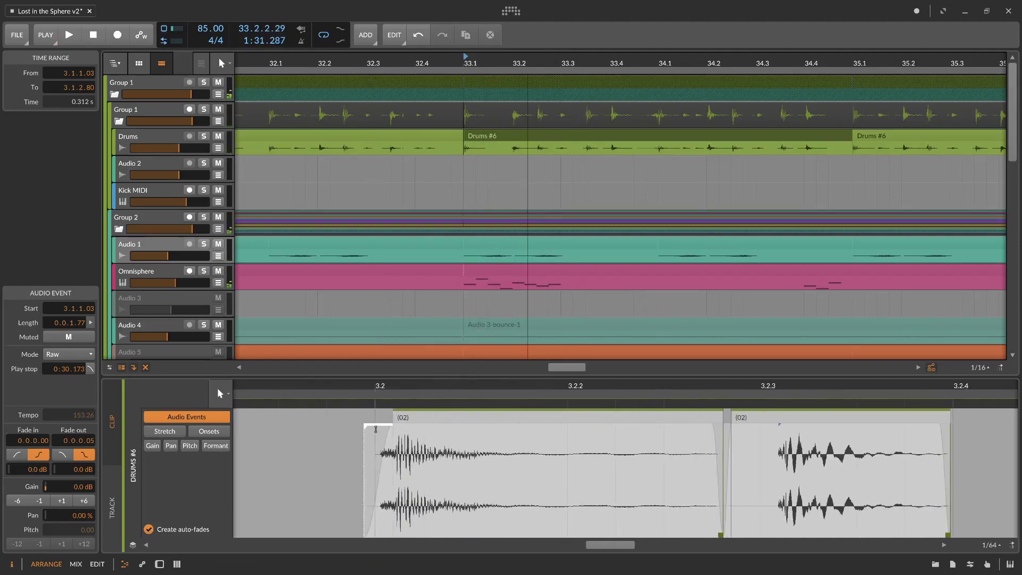
pyautogui.click(365, 430)
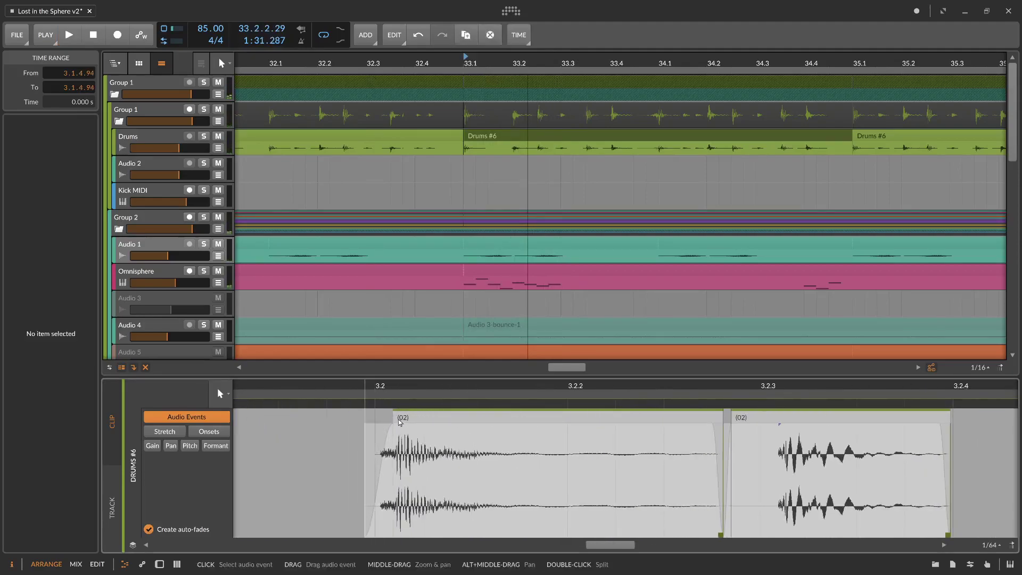
pyautogui.moveTo(390, 432); pyautogui.dragTo(422, 429)
pyautogui.press('space')
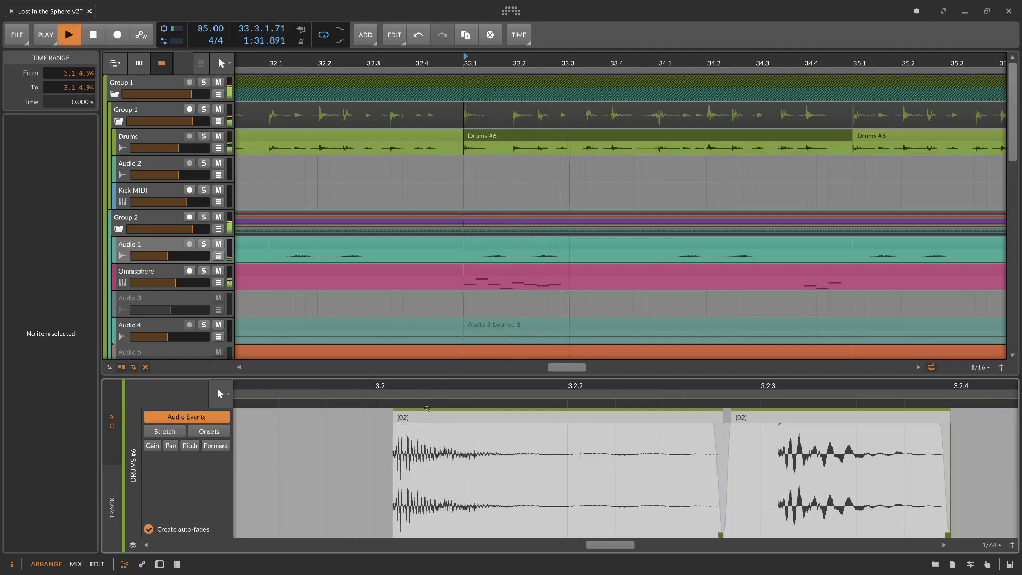
pyautogui.moveTo(440, 386); pyautogui.dragTo(316, 388)
pyautogui.press('space')
pyautogui.press('space')
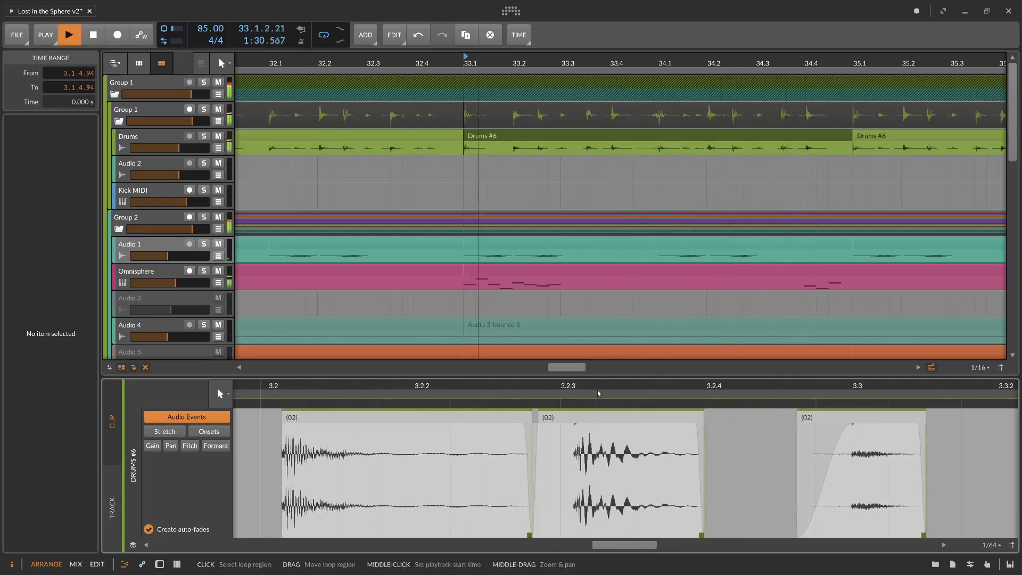
# Step: Adjust the fade-in of the Drums #6 event at 3.4, and make the 4.2 event's fade-in start inside the event
pyautogui.moveTo(616, 387); pyautogui.dragTo(375, 409)
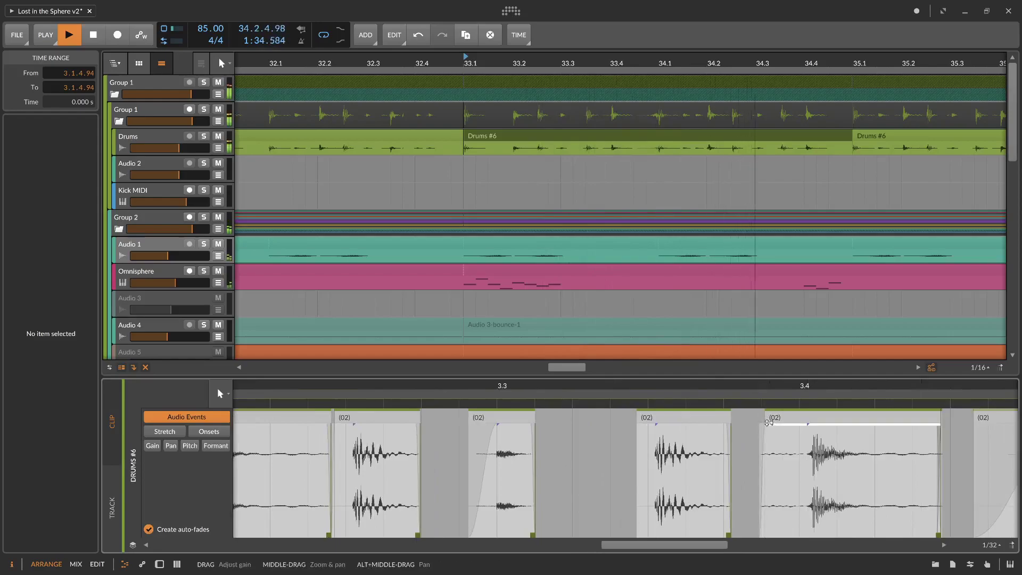
pyautogui.moveTo(766, 433); pyautogui.dragTo(813, 433)
pyautogui.moveTo(837, 388); pyautogui.dragTo(630, 383)
pyautogui.moveTo(736, 401); pyautogui.dragTo(584, 431)
pyautogui.press('space')
pyautogui.click(585, 431)
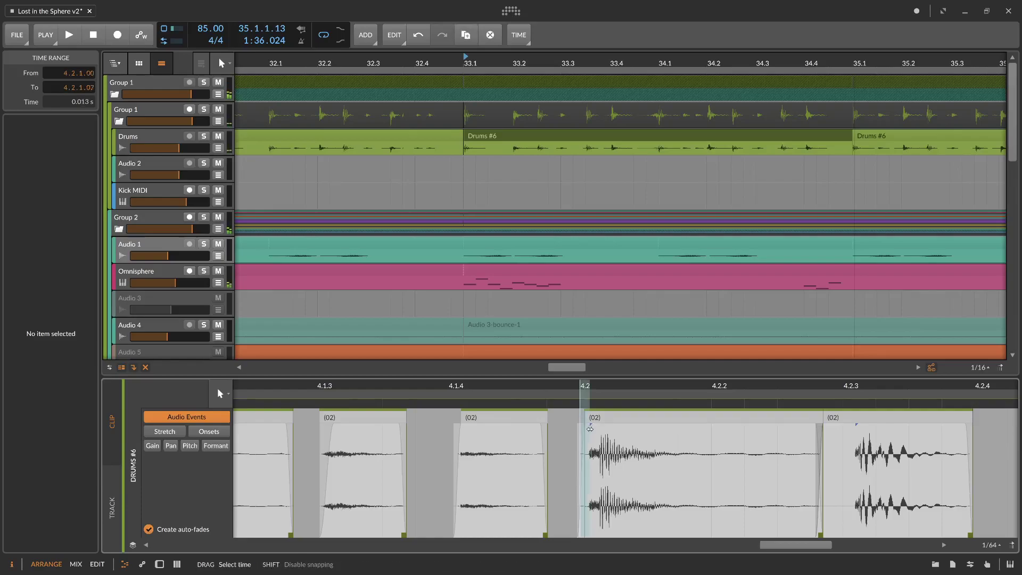
pyautogui.moveTo(588, 432); pyautogui.dragTo(605, 433)
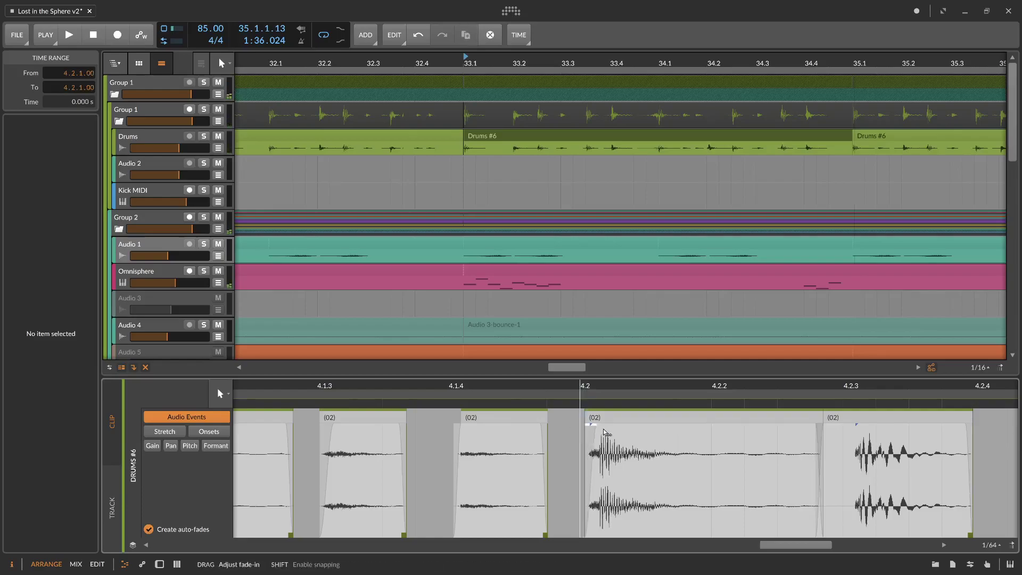
pyautogui.press('space')
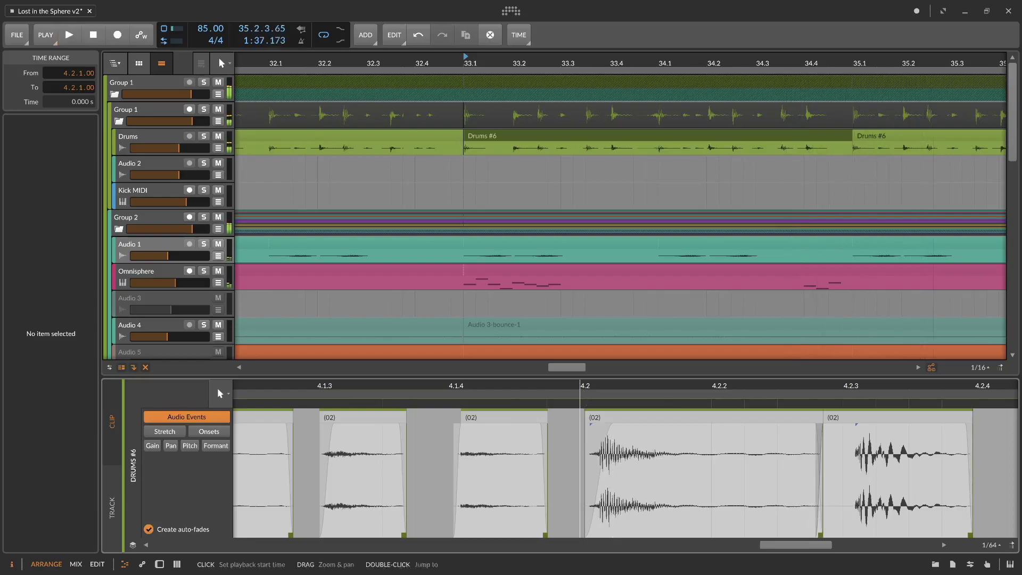
# Step: Play the drums from 34.2 past bar 37, checking the last Drums #6 hits and the transition with the clip editor closed
pyautogui.moveTo(641, 392); pyautogui.dragTo(627, 400)
pyautogui.moveTo(665, 396); pyautogui.dragTo(579, 453)
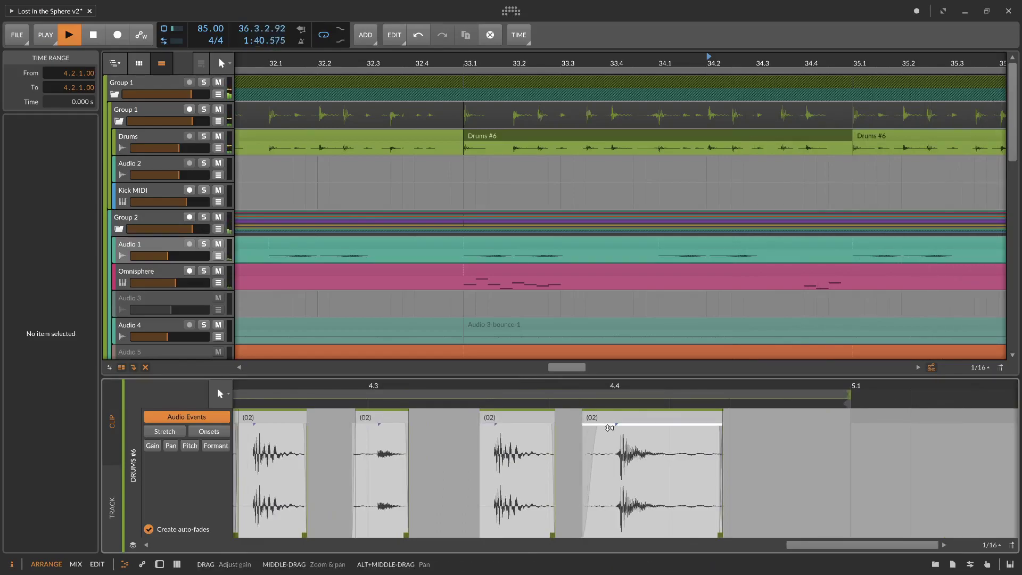
pyautogui.press('e')
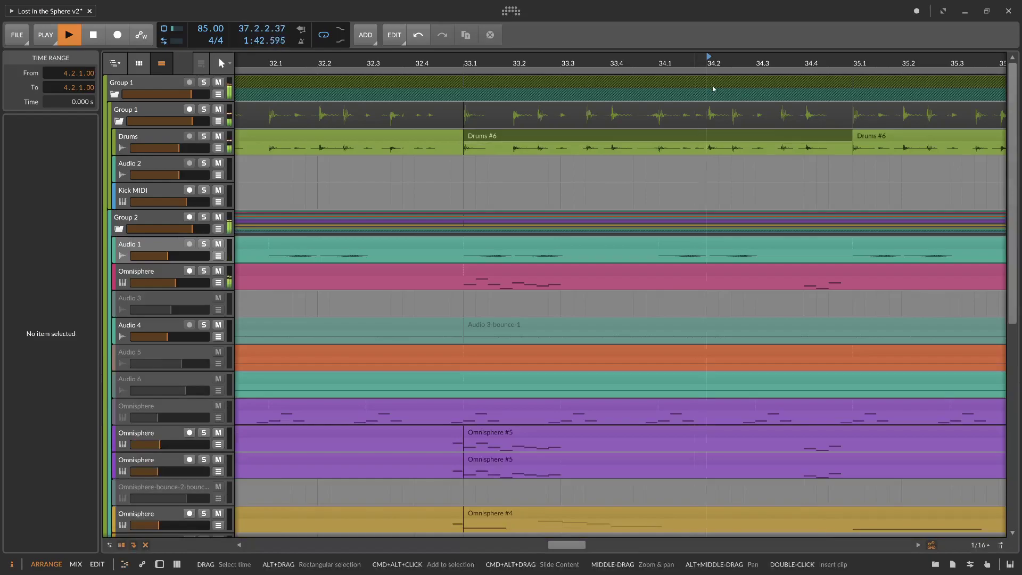
pyautogui.moveTo(729, 160); pyautogui.dragTo(425, 108)
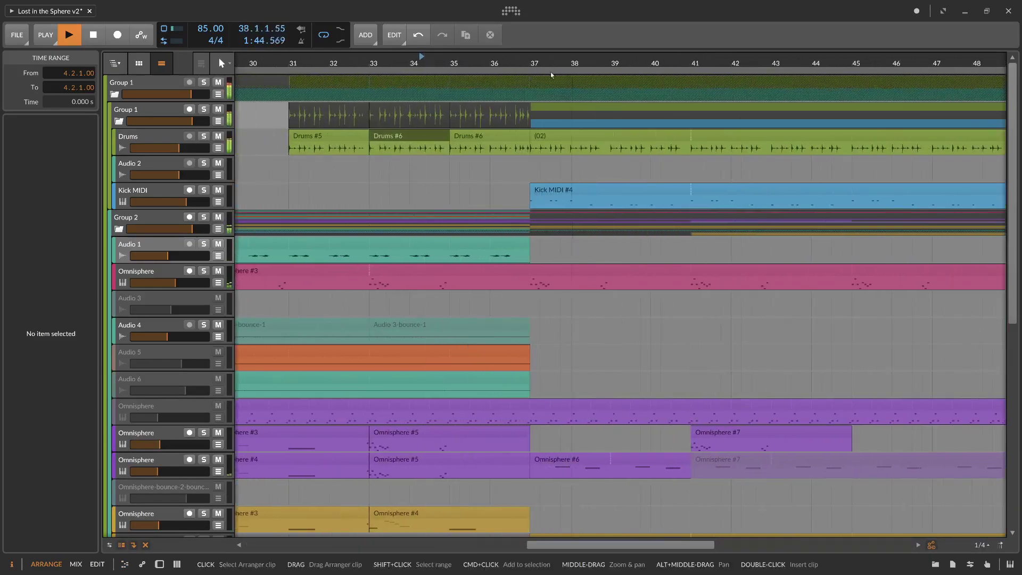
pyautogui.moveTo(593, 62); pyautogui.dragTo(520, 64)
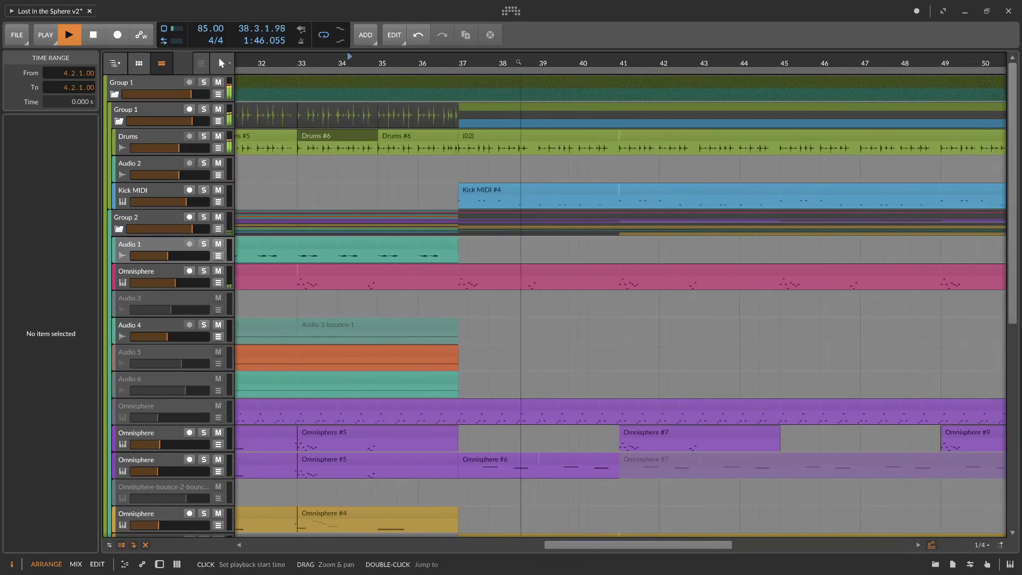
pyautogui.press('space')
# Step: Delete the short audio event at 1.1.3 in the Drums clip (02) and play from bar 37
pyautogui.click(518, 137)
pyautogui.moveTo(597, 63); pyautogui.dragTo(543, 50)
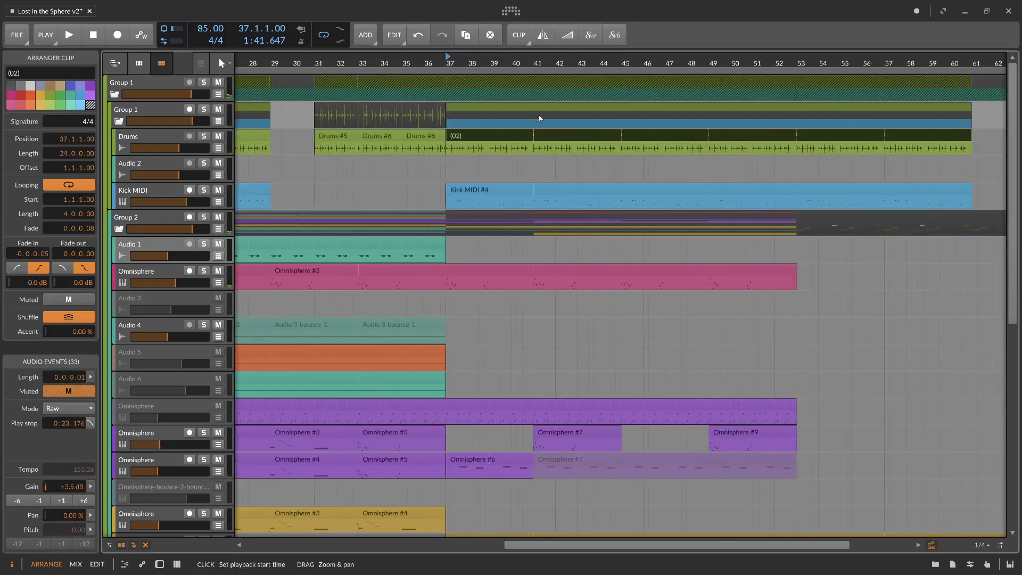
pyautogui.doubleClick(499, 139)
pyautogui.moveTo(276, 443); pyautogui.dragTo(410, 373)
pyautogui.click(369, 387)
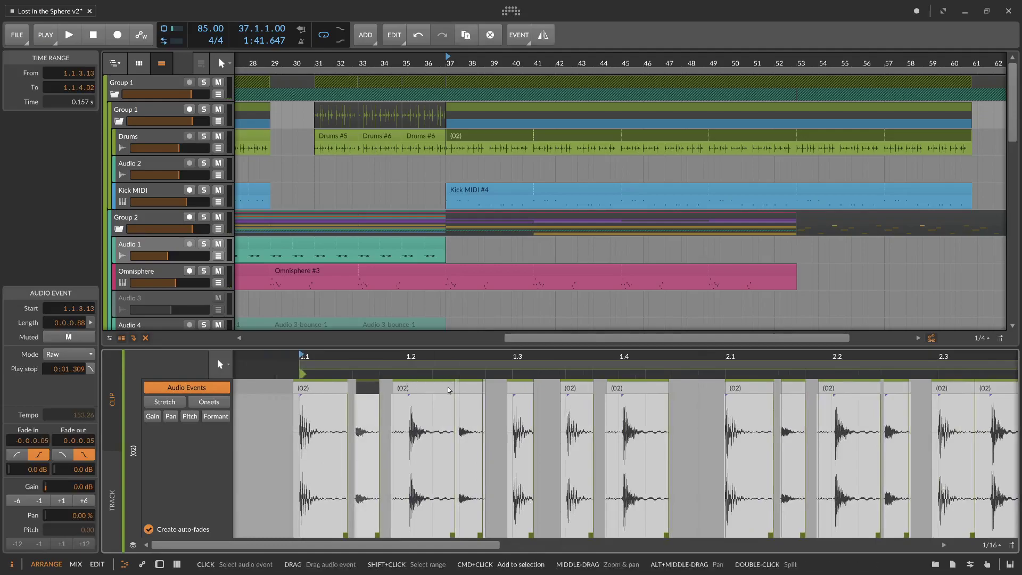
pyautogui.press('Delete')
pyautogui.press('space')
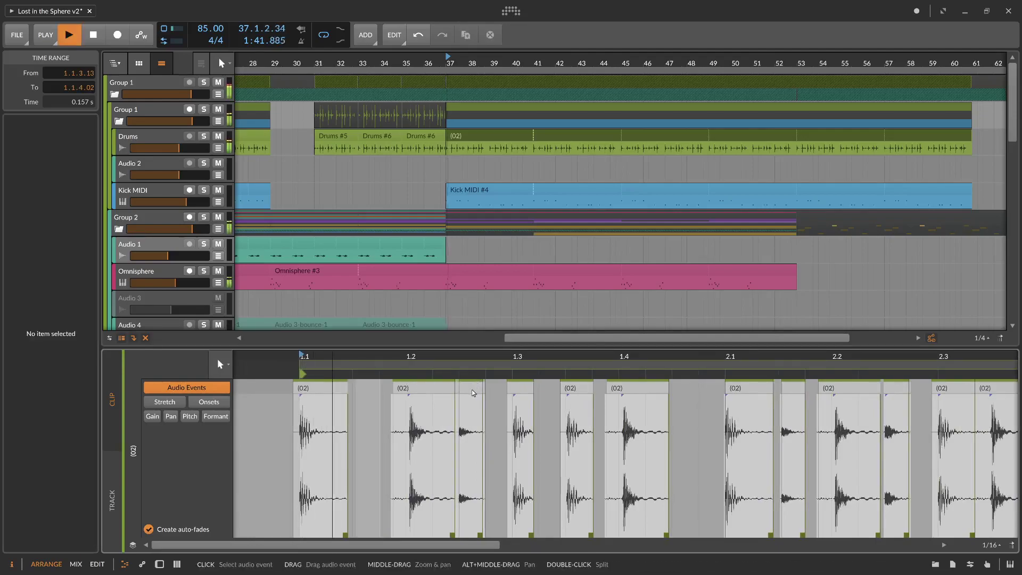
# Step: Replay the Drums clip (02) from bar 37 and delete its short audio event at 2.1.3
pyautogui.press('space')
pyautogui.click(477, 389)
pyautogui.press('space')
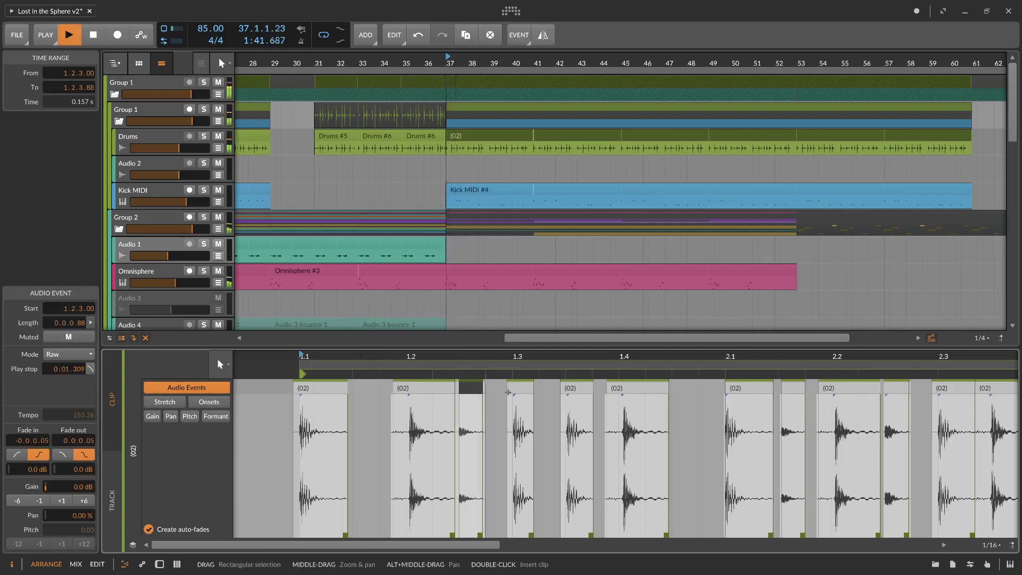
pyautogui.click(685, 395)
pyautogui.moveTo(852, 359); pyautogui.dragTo(630, 378)
pyautogui.click(602, 389)
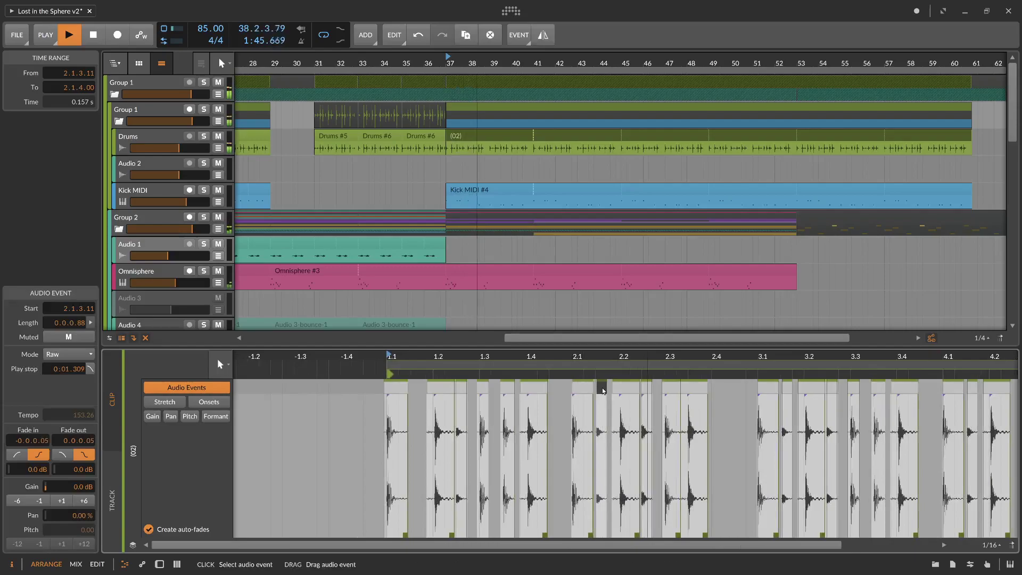
pyautogui.press('Delete')
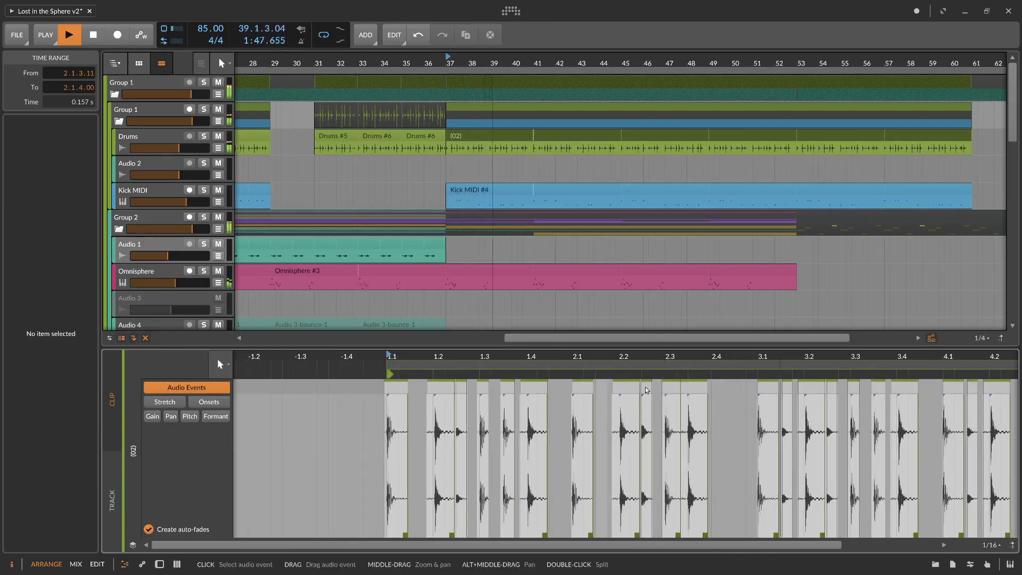
# Step: Remove the short audio event at 4.2.3 from the Drums clip (02) and stop playback
pyautogui.moveTo(874, 362); pyautogui.dragTo(738, 364)
pyautogui.moveTo(646, 378); pyautogui.dragTo(646, 380)
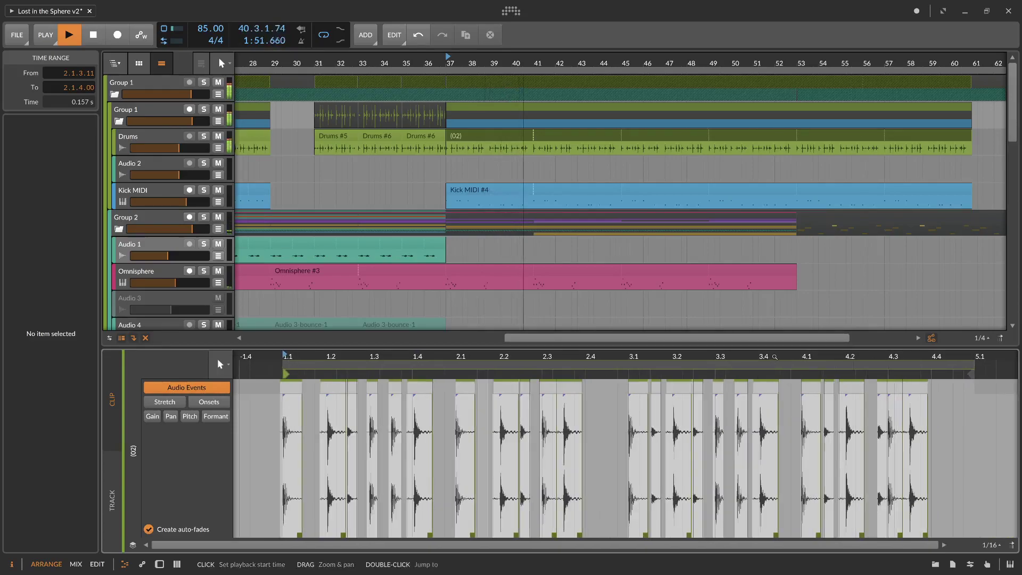
pyautogui.click(883, 392)
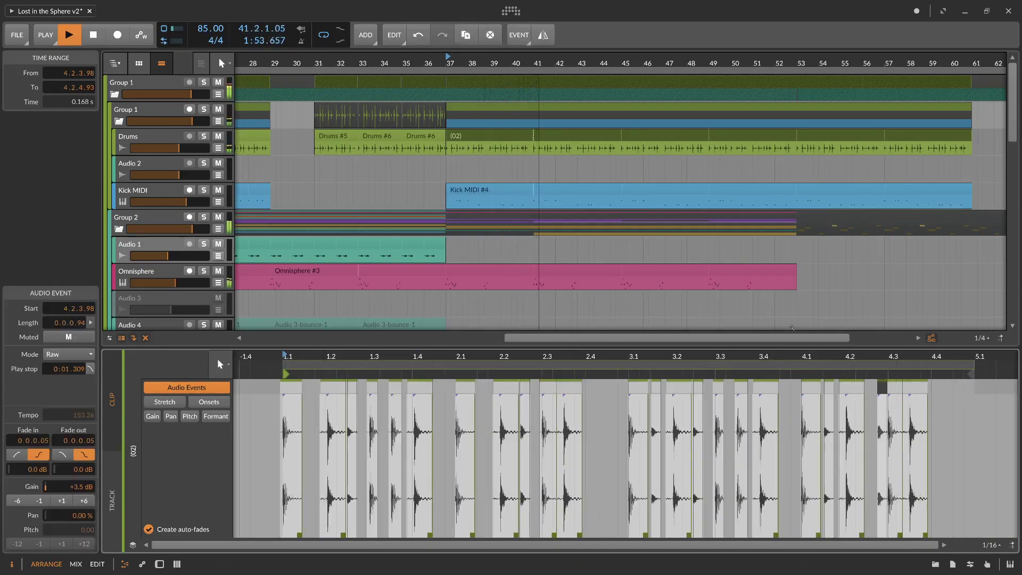
pyautogui.click(453, 157)
pyautogui.press('space')
# Step: Add an audio track below Drums and paste the copied drum hit onto it at bar 37
pyautogui.rightClick(446, 167)
pyautogui.click(226, 176)
pyautogui.click(158, 140)
pyautogui.rightClick(158, 139)
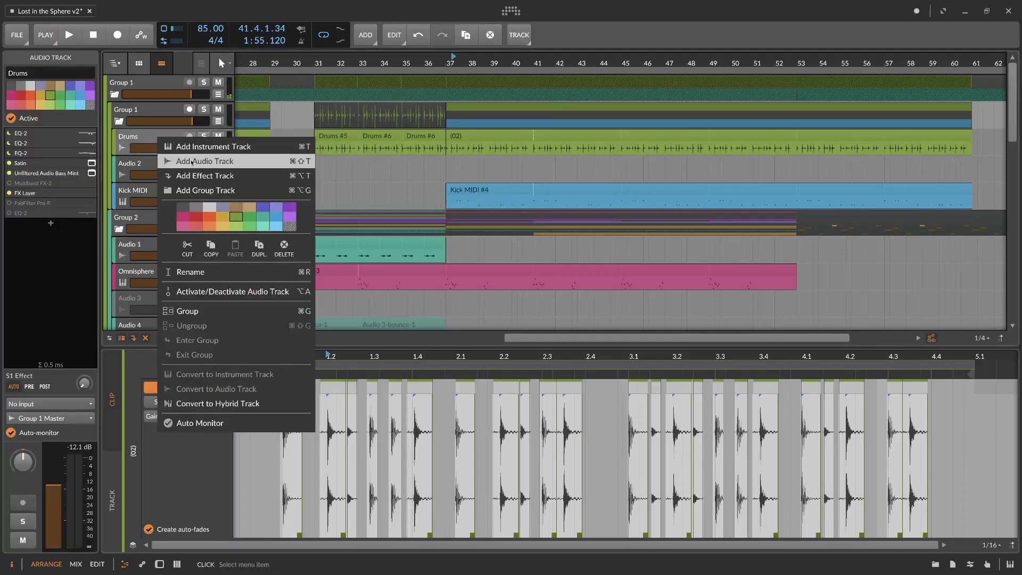
pyautogui.click(202, 159)
pyautogui.click(445, 167)
pyautogui.hotkey('ctrl', 'v')
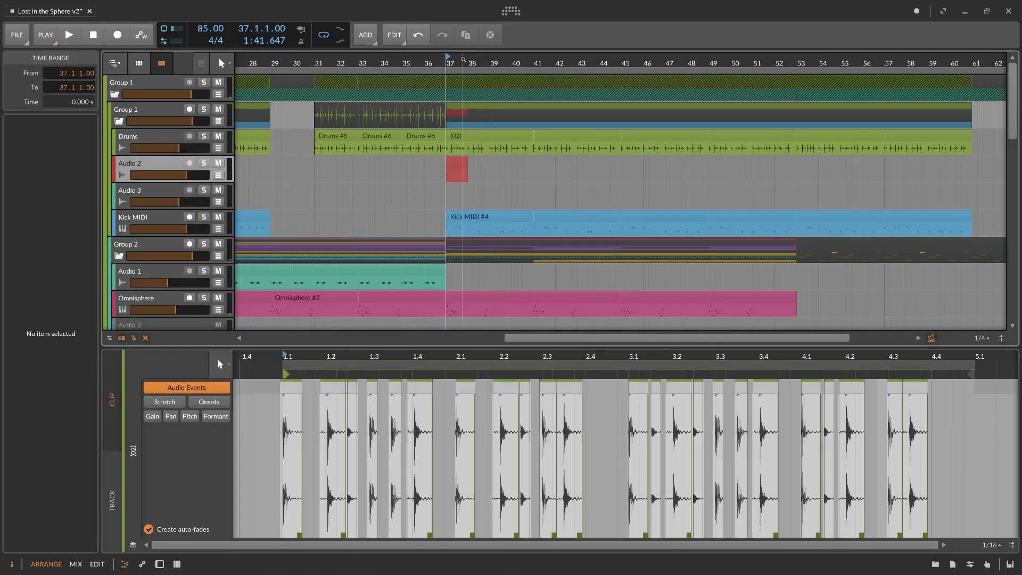
# Step: Position the pasted hit clip on the red Audio 2 track at 37.1.3
pyautogui.scroll(5, 464, 167)
pyautogui.click(394, 165)
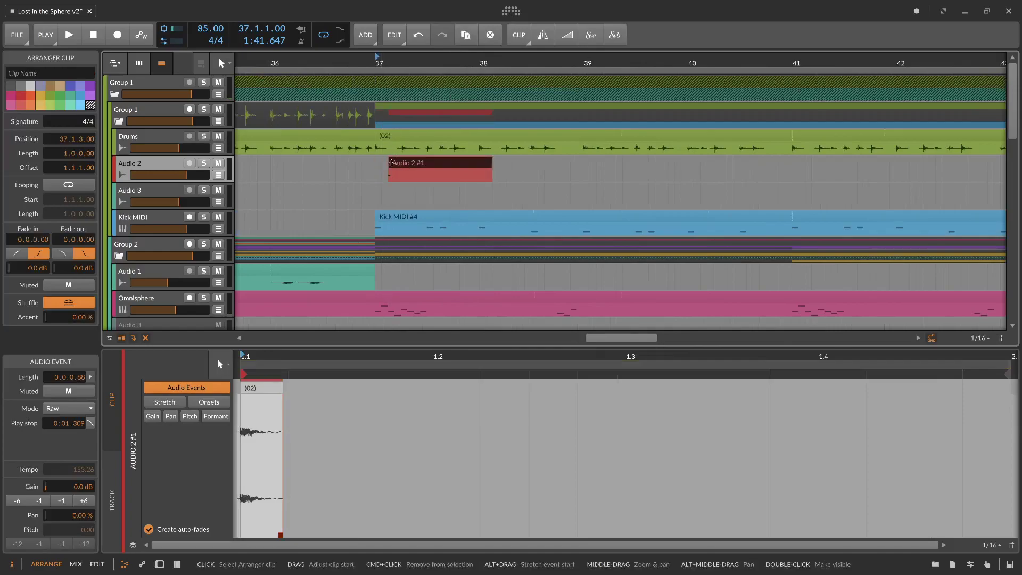
pyautogui.hotkey('ctrl', 'z')
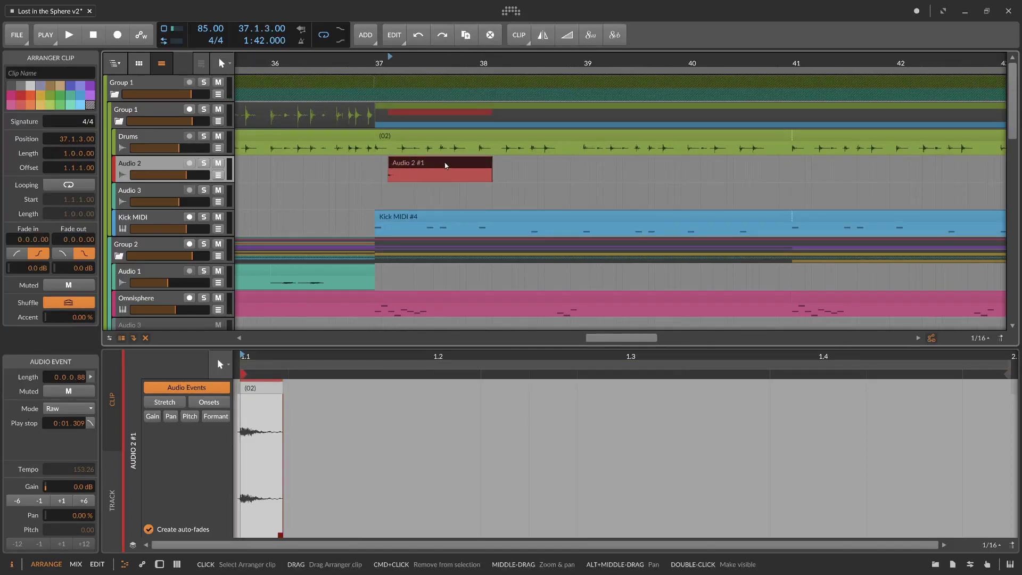
pyautogui.moveTo(389, 163)
pyautogui.mouseDown()
pyautogui.moveTo(376, 163)
pyautogui.moveTo(388, 167)
pyautogui.mouseUp()
pyautogui.hotkey('ctrl', 'z')
# Step: Turn the Audio 2 hit into a one-beat loop starting at 37.1.1 and extend the clip to a length of 3.1.3
pyautogui.click(534, 172)
pyautogui.click(425, 165)
pyautogui.keyDown('shift'); pyautogui.click(383, 165); pyautogui.keyUp('shift')
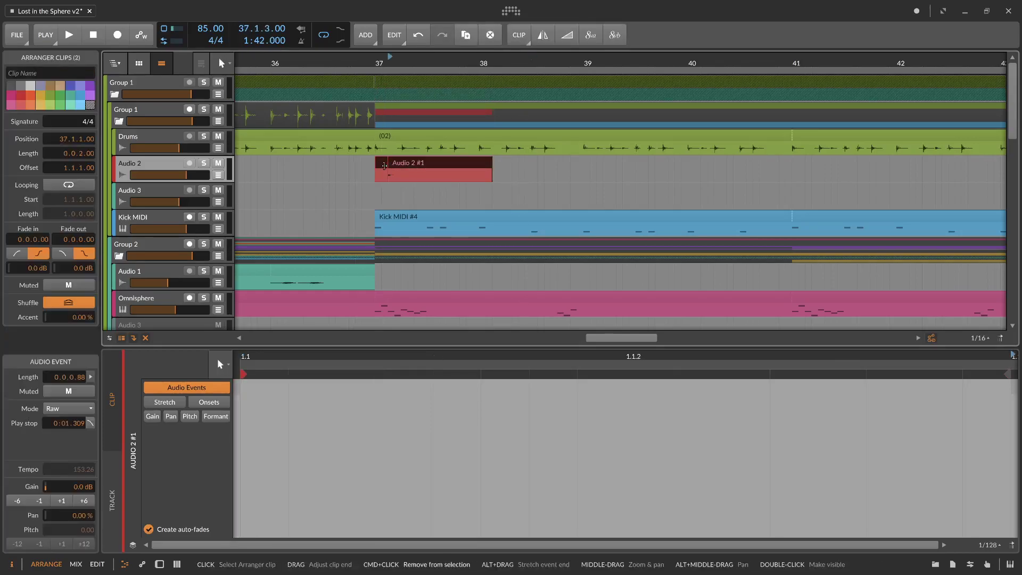
pyautogui.click(446, 170)
pyautogui.moveTo(491, 166); pyautogui.dragTo(733, 170)
pyautogui.press('space')
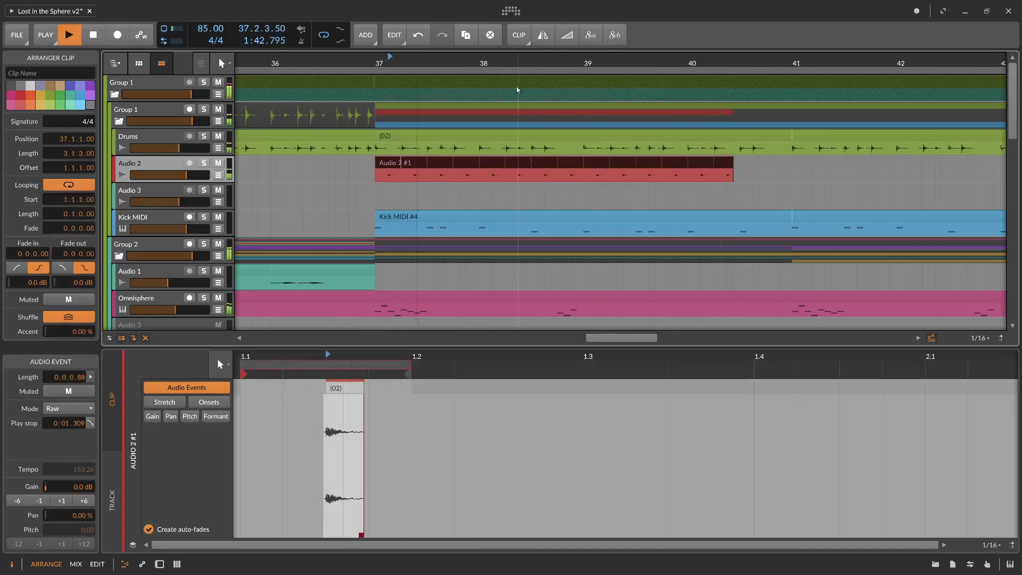
# Step: Extend the looped Audio 2 clip to 24 bars so that it ends with the Drums clip at bar 61
pyautogui.moveTo(516, 63); pyautogui.dragTo(431, 205)
pyautogui.click(441, 177)
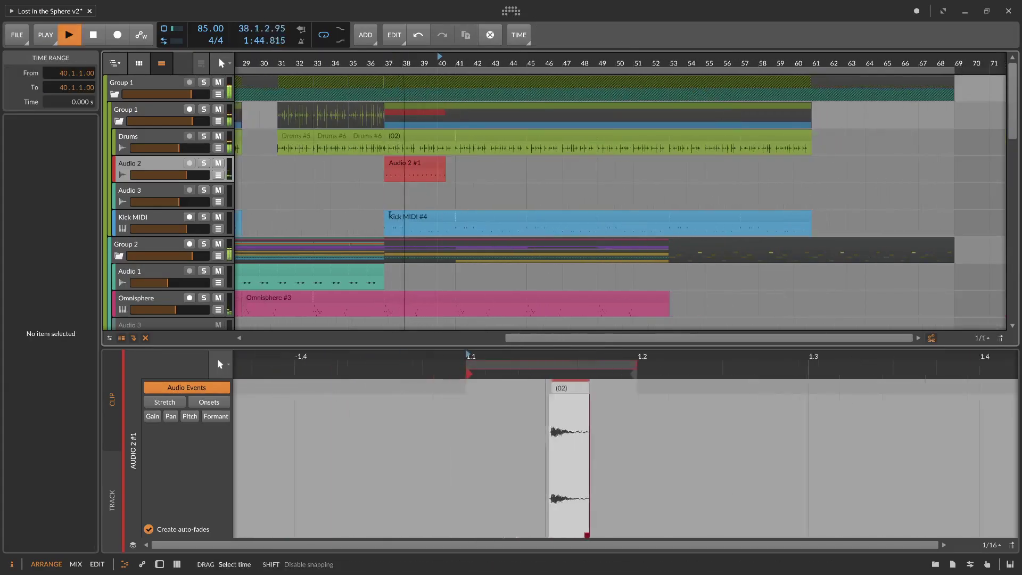
pyautogui.click(402, 164)
pyautogui.click(478, 177)
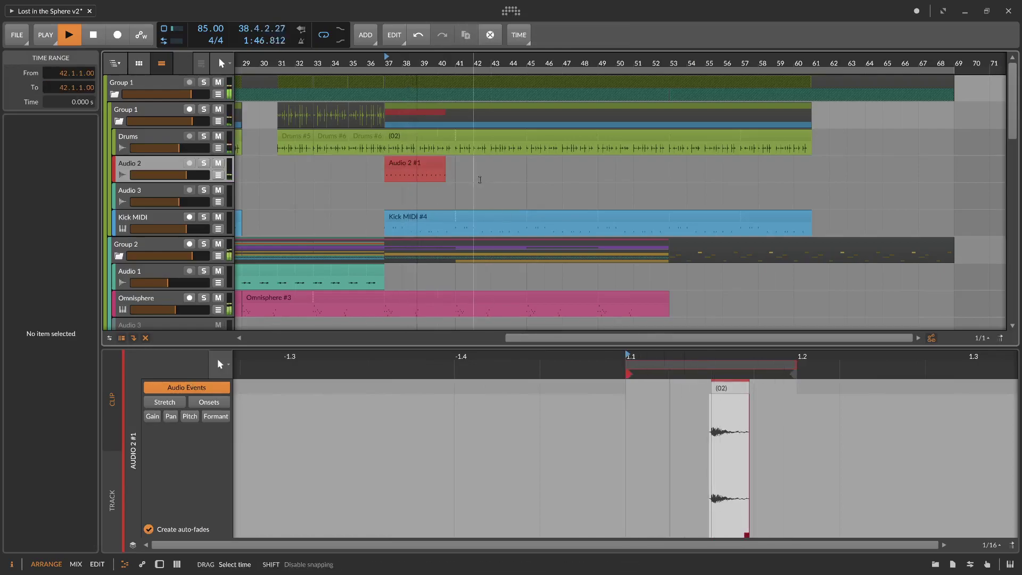
pyautogui.press('space')
pyautogui.moveTo(441, 177); pyautogui.dragTo(807, 189)
# Step: Inspect the stretch mode options of the Audio 2 clip and compare its settings with those of the Drums clip (02)
pyautogui.click(170, 165)
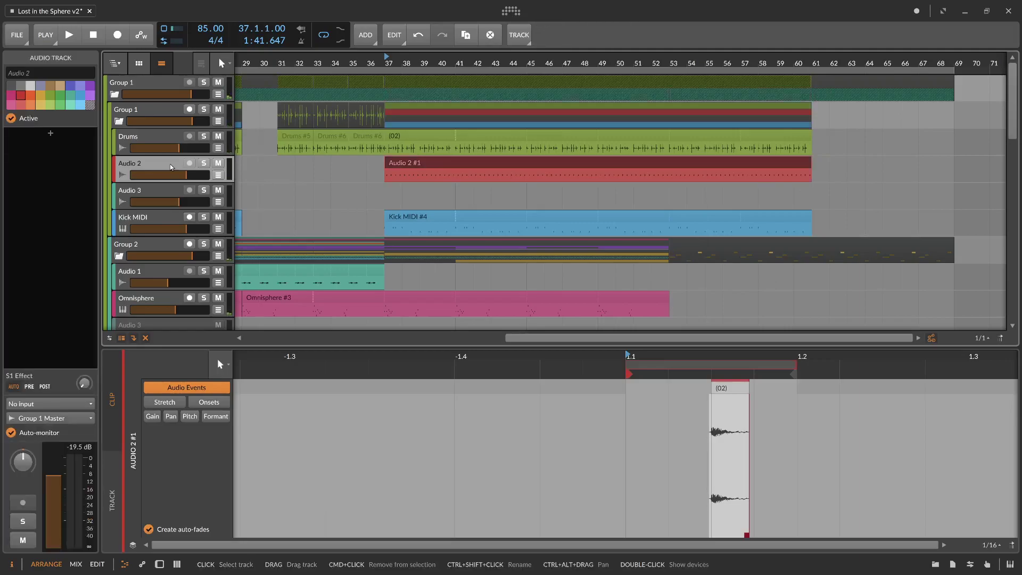
pyautogui.click(445, 167)
pyautogui.click(94, 413)
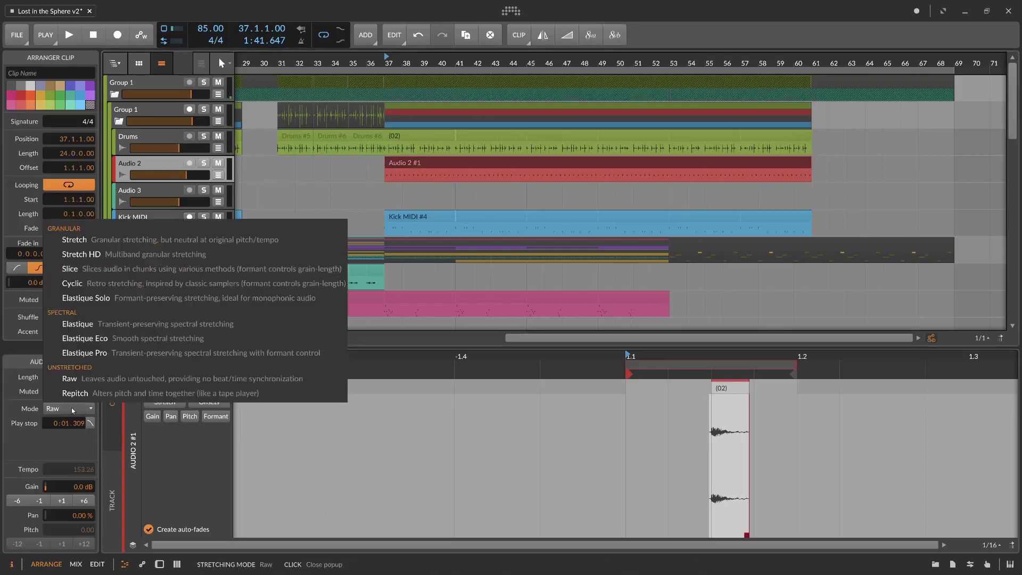
pyautogui.click(71, 408)
pyautogui.click(426, 137)
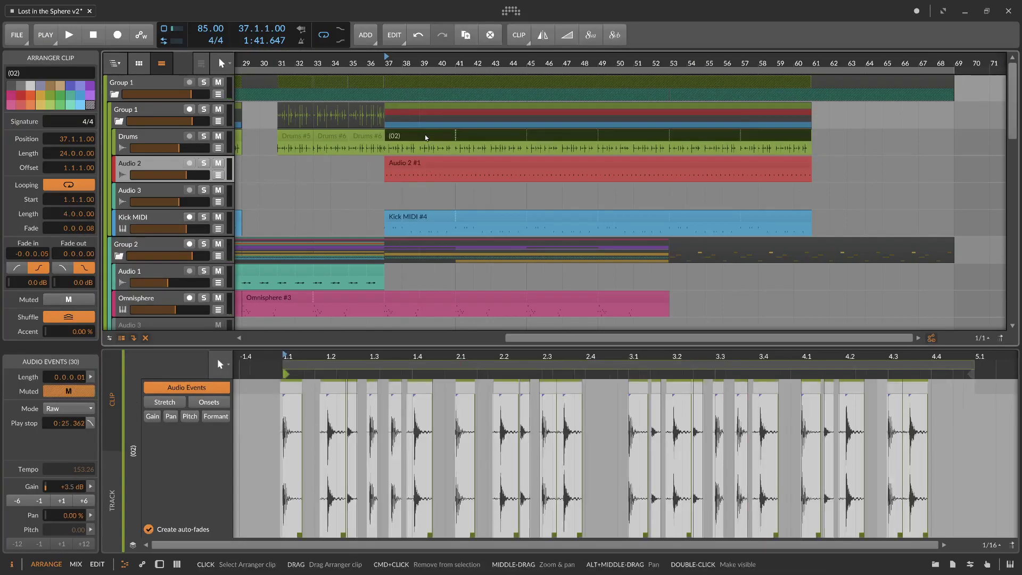
pyautogui.click(413, 164)
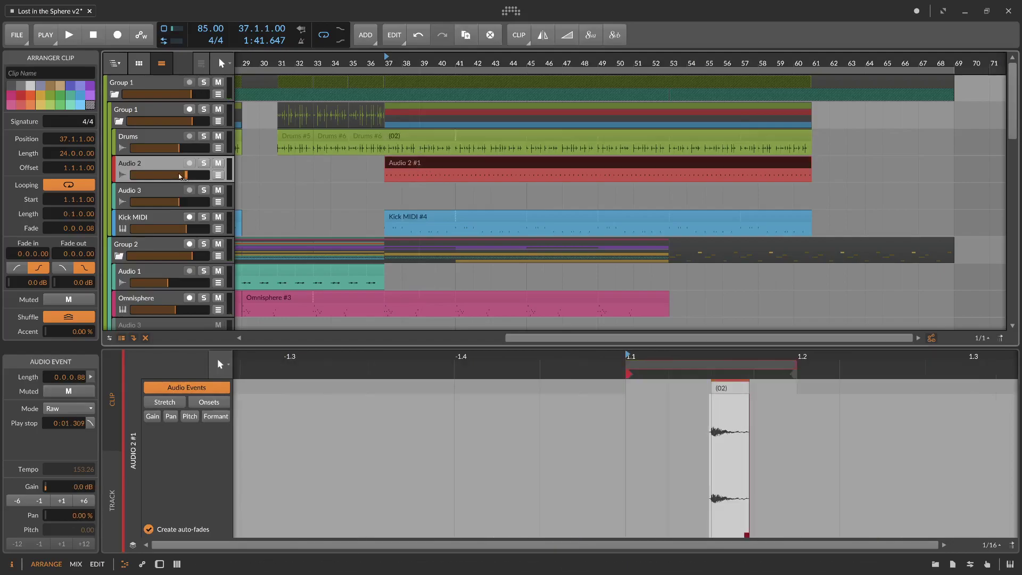
# Step: Lower the Audio 2 track volume to -5.6 dB, solo the track and listen to it from bar 37
pyautogui.click(204, 163)
pyautogui.press('space')
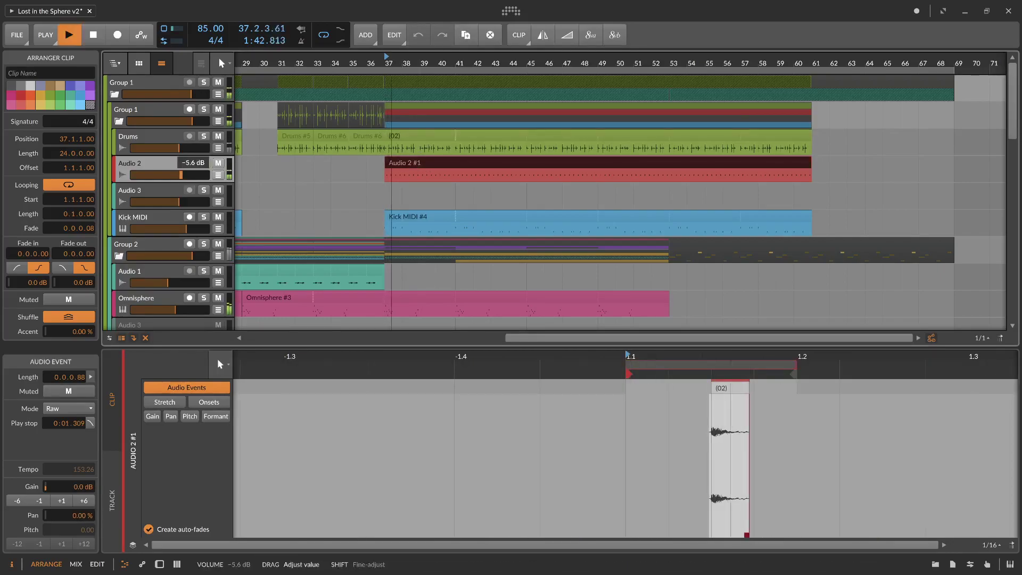
pyautogui.click(729, 458)
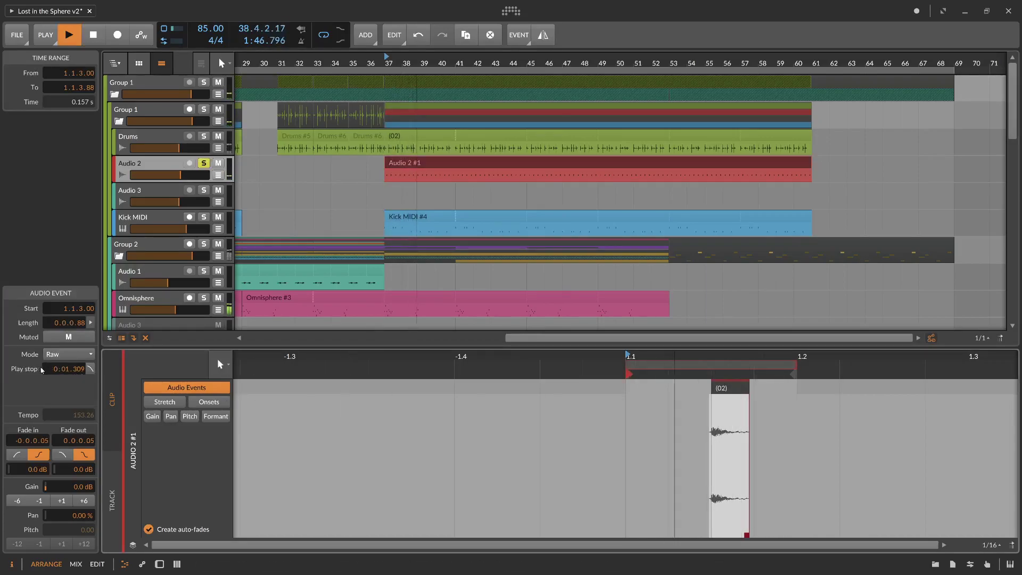
pyautogui.press('space')
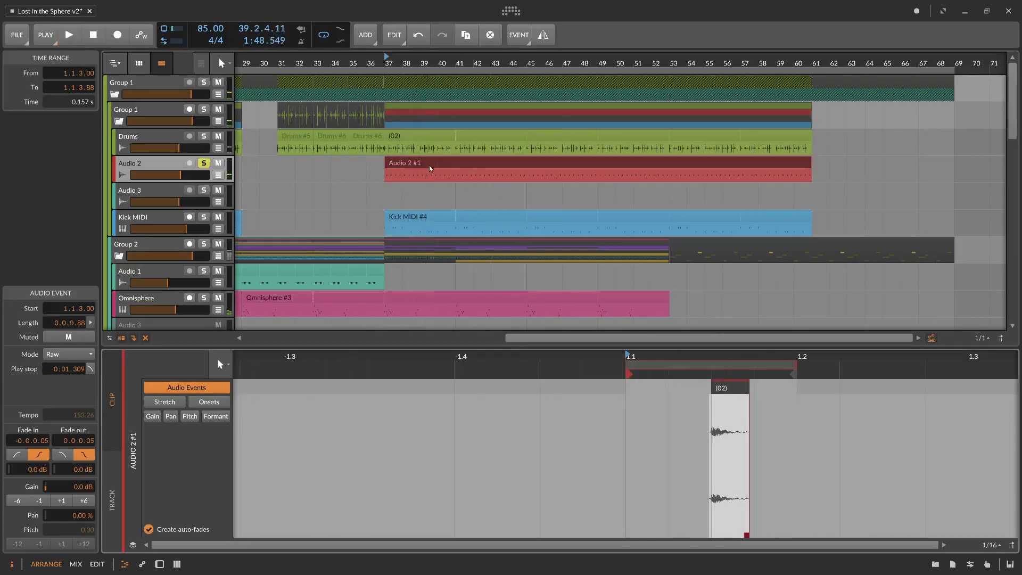
# Step: Add the Replacer device to the Audio 2 track
pyautogui.click(429, 168)
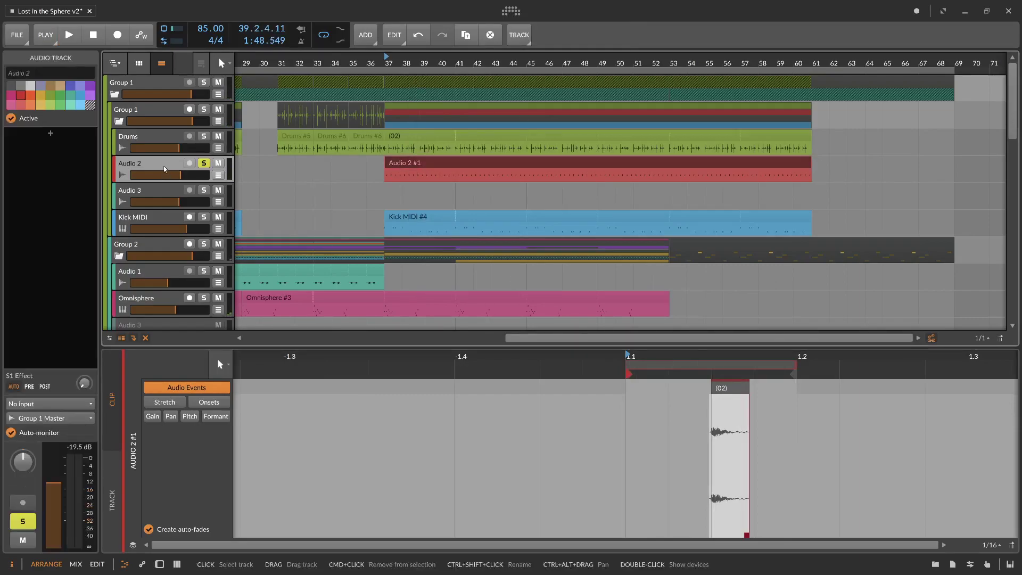
pyautogui.press('d')
pyautogui.doubleClick(441, 516)
pyautogui.write('replac')
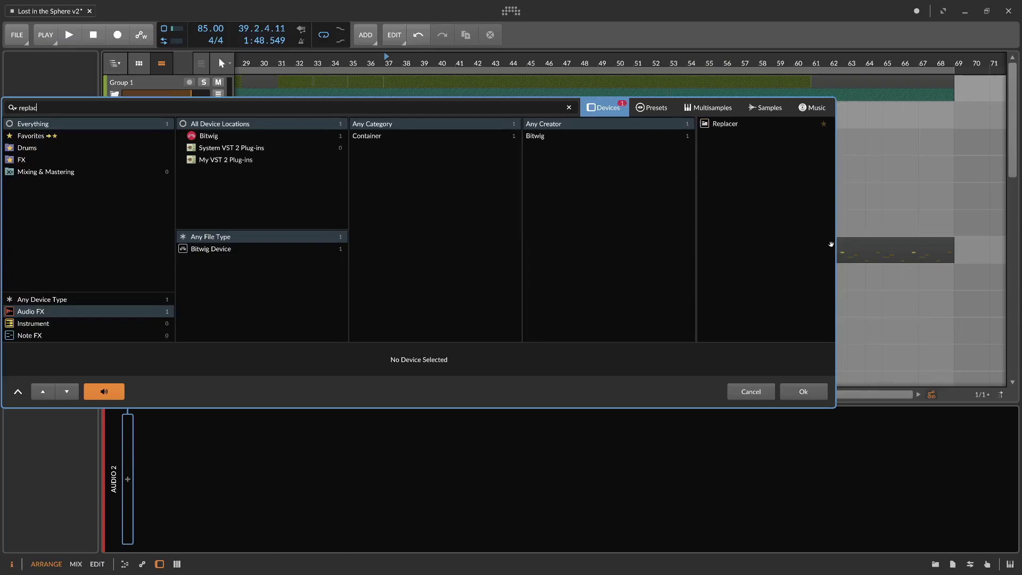
pyautogui.press('Down')
pyautogui.press('Return')
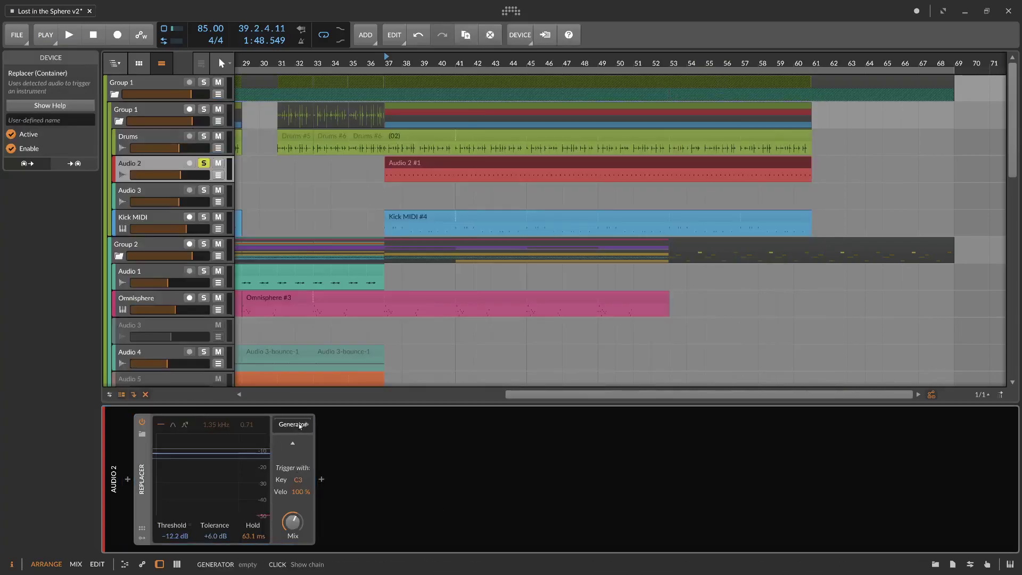
# Step: Try the Basic Hat 1 Closed preset in the Replacer's Generator chain and listen to it from bar 37
pyautogui.click(321, 479)
pyautogui.click(654, 108)
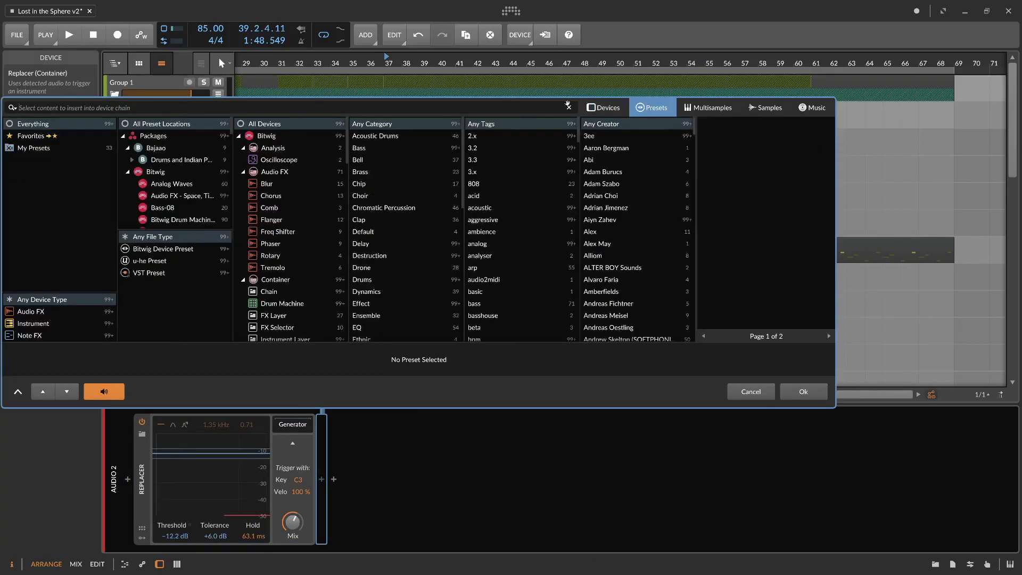
pyautogui.write('hat')
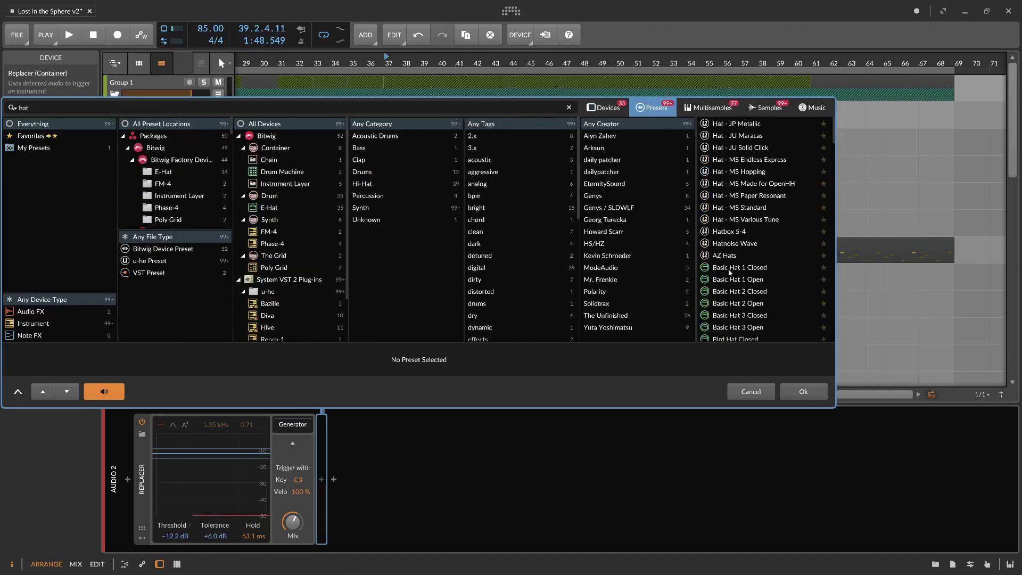
pyautogui.click(767, 272)
pyautogui.press('space')
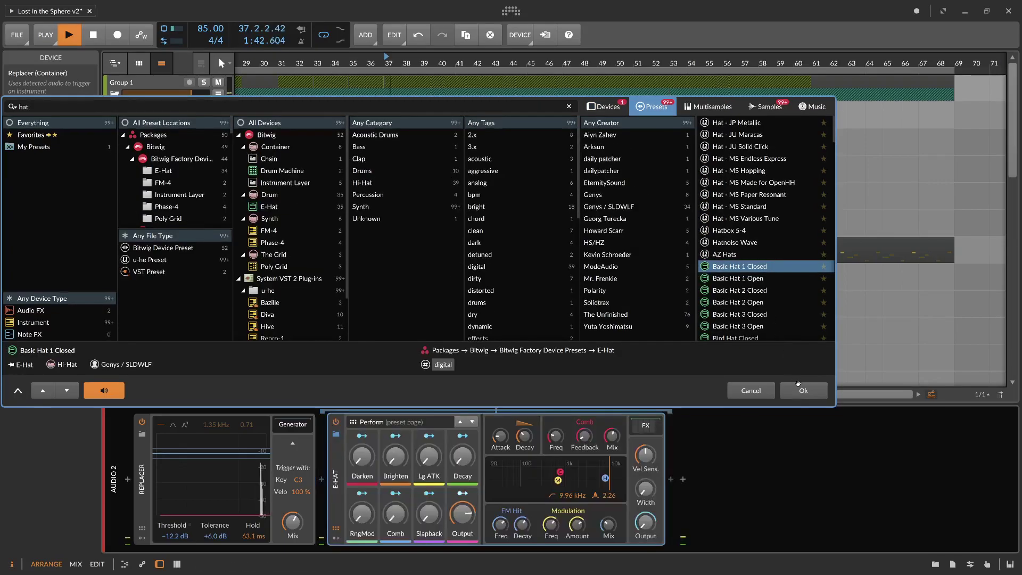
pyautogui.click(798, 393)
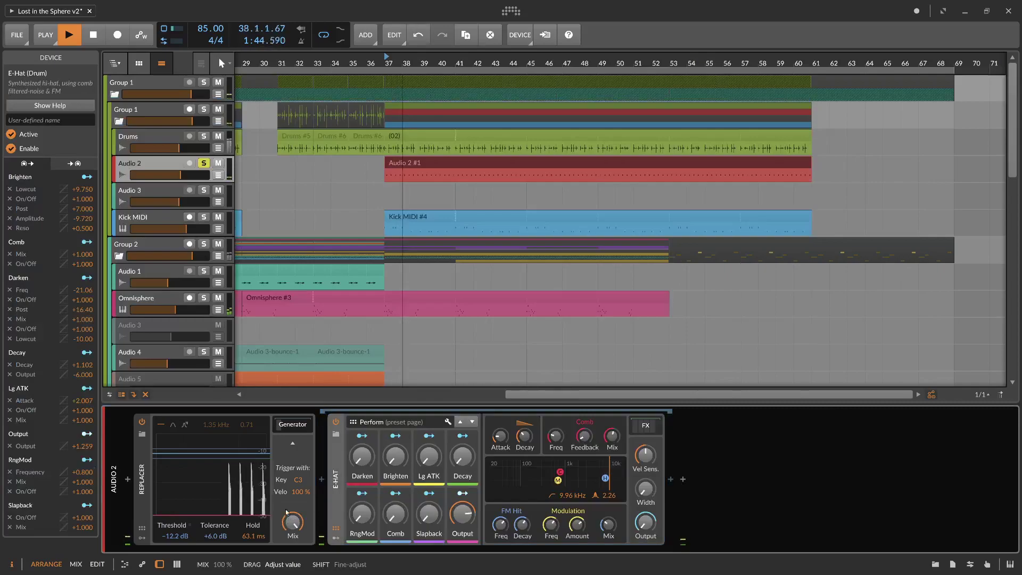
pyautogui.press('space')
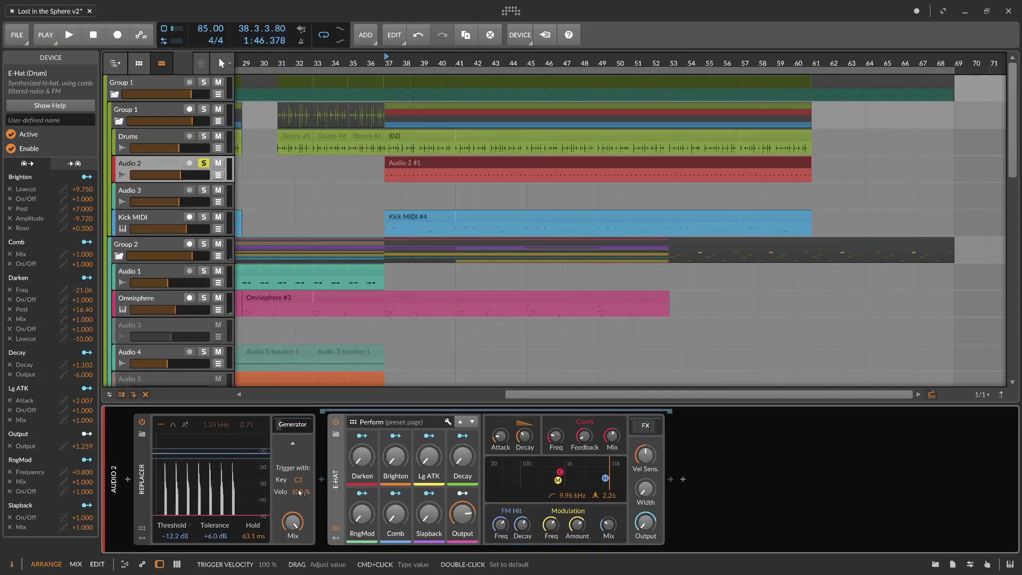
# Step: Set the Replacer's Threshold to -24.8 dB while playing from bar 37
pyautogui.press('space')
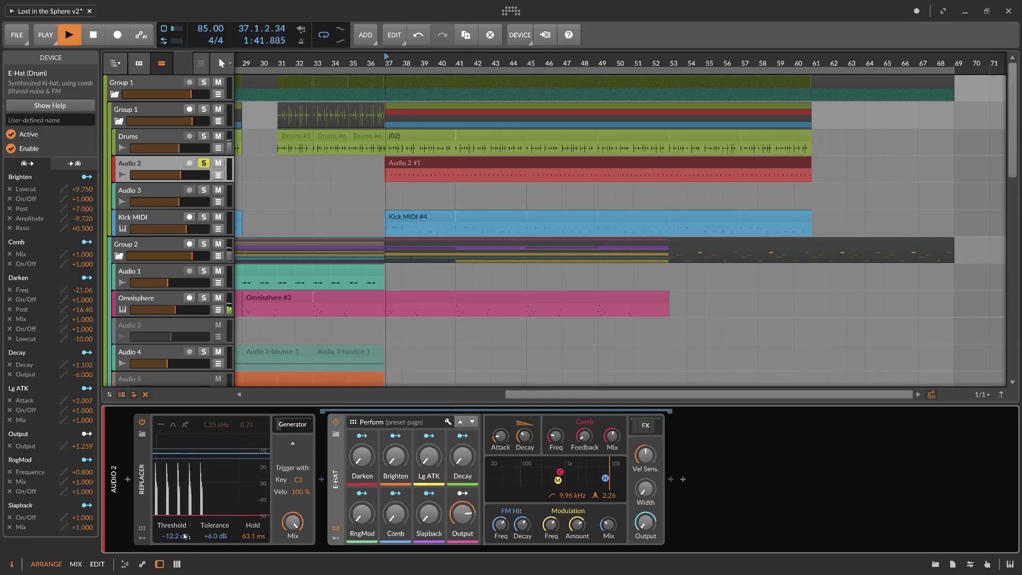
pyautogui.moveTo(176, 536); pyautogui.dragTo(328, 483)
pyautogui.press('space')
# Step: Delete the E-Hat device and add a Sampler directly after the Replacer on the Audio 2 track
pyautogui.press('Delete')
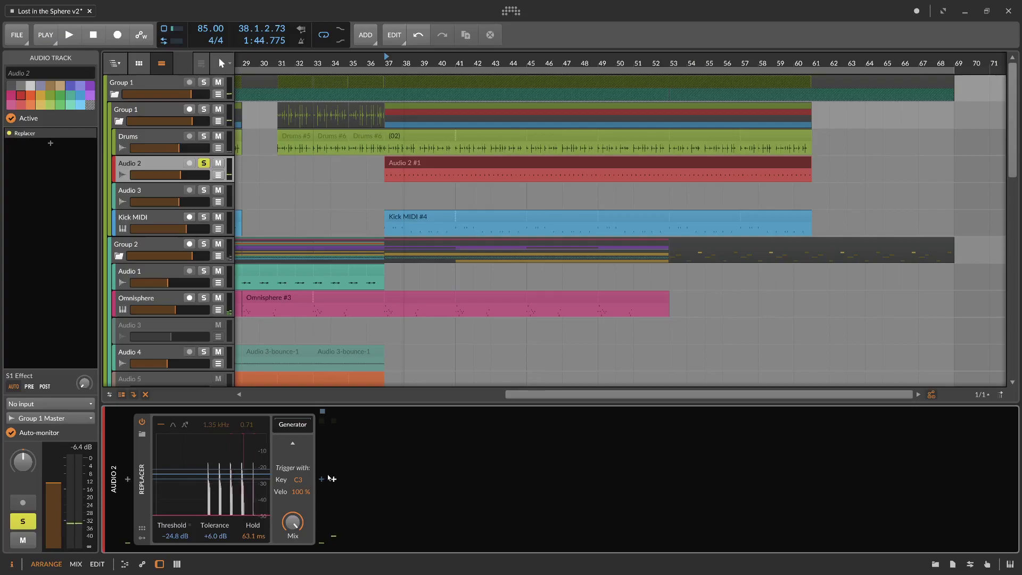
pyautogui.doubleClick(551, 421)
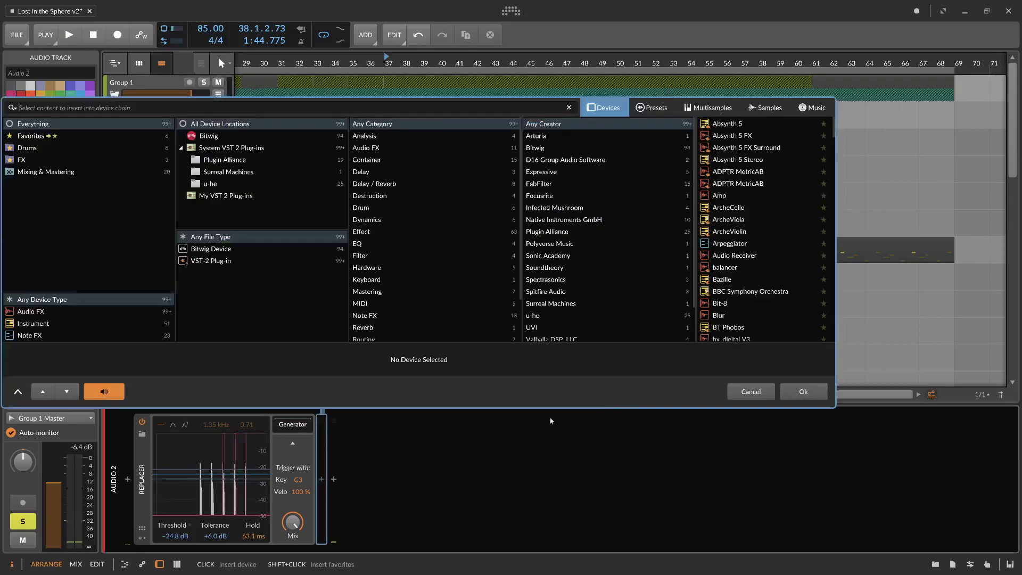
pyautogui.click(751, 391)
pyautogui.doubleClick(453, 499)
pyautogui.write('sam')
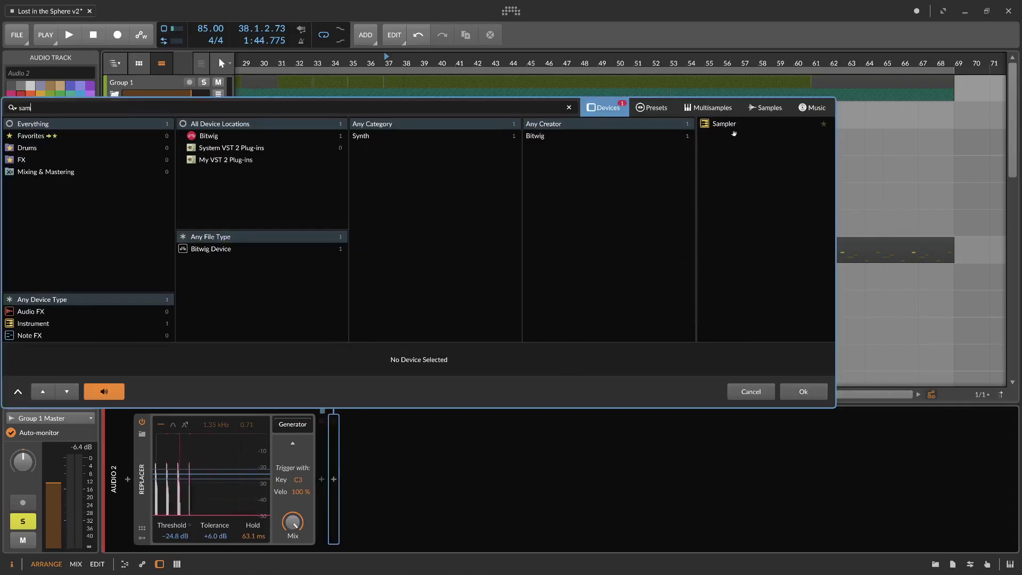
pyautogui.doubleClick(725, 124)
# Step: Search the sample library for "hat" and audition Hat02.wav and the Hat2, Hat3 and Hat4 samples
pyautogui.click(935, 566)
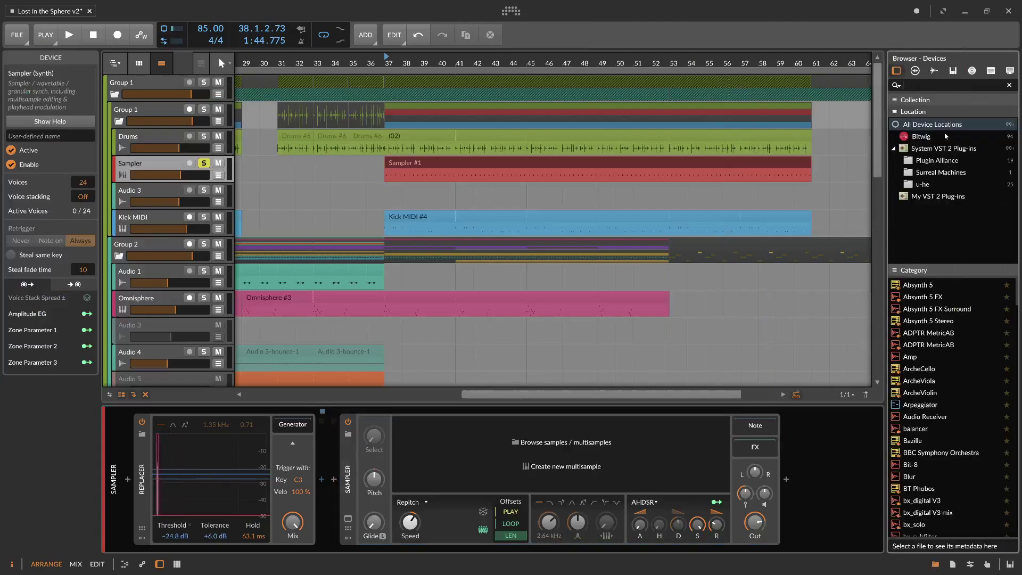
pyautogui.click(934, 71)
pyautogui.write('hat')
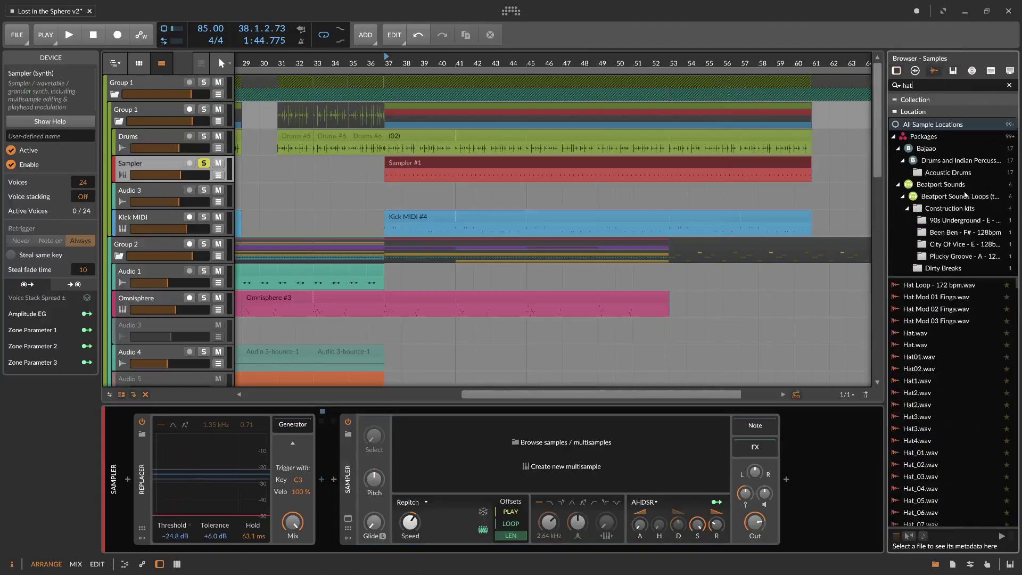
pyautogui.click(937, 369)
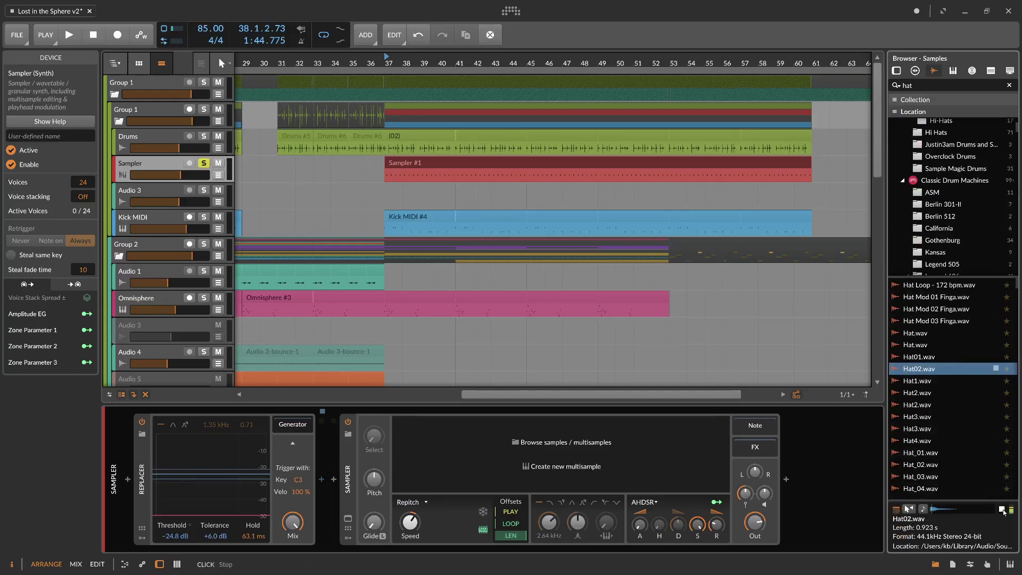
pyautogui.press('Down')
pyautogui.press('Down')
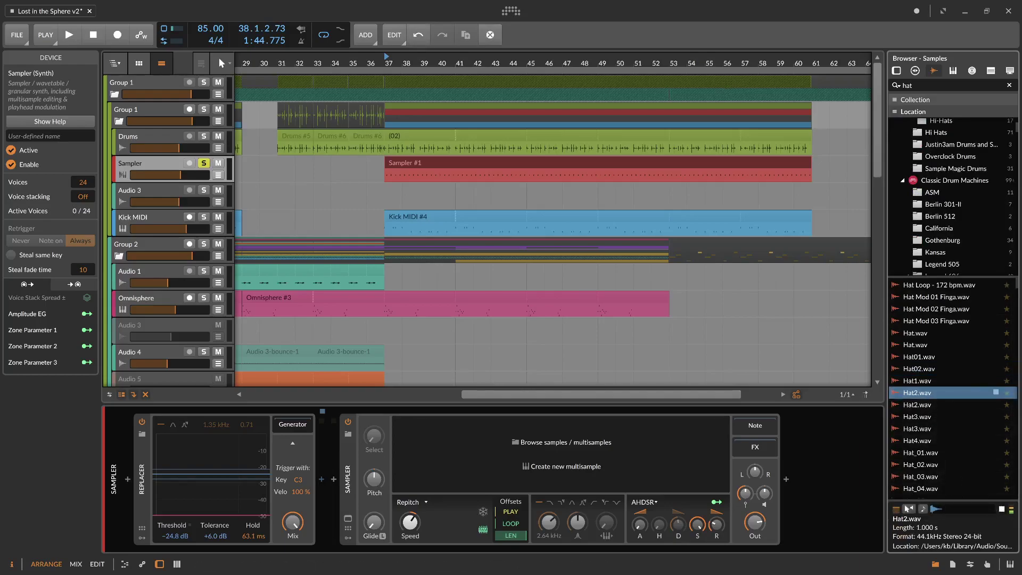
pyautogui.click(952, 417)
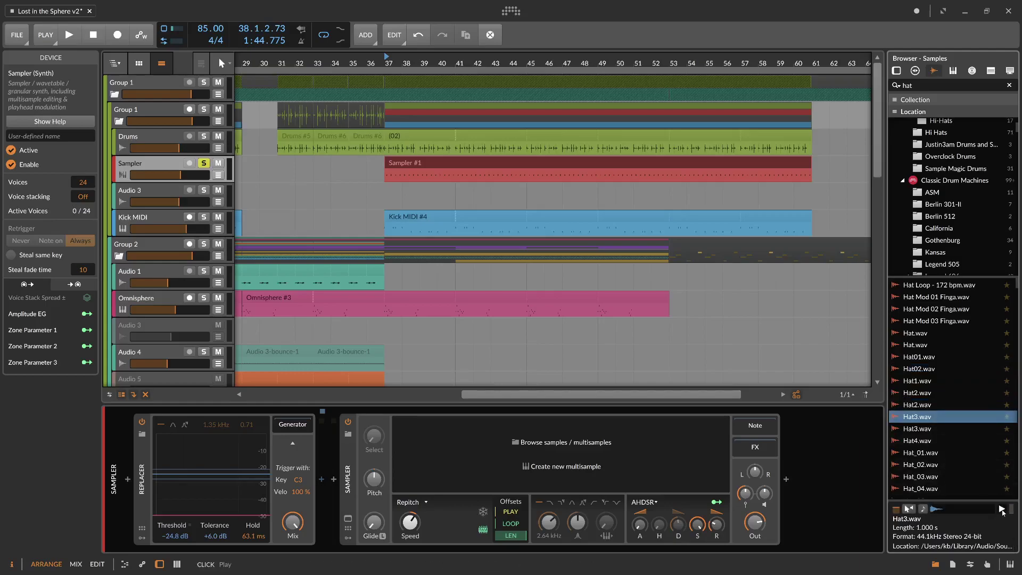
pyautogui.click(942, 406)
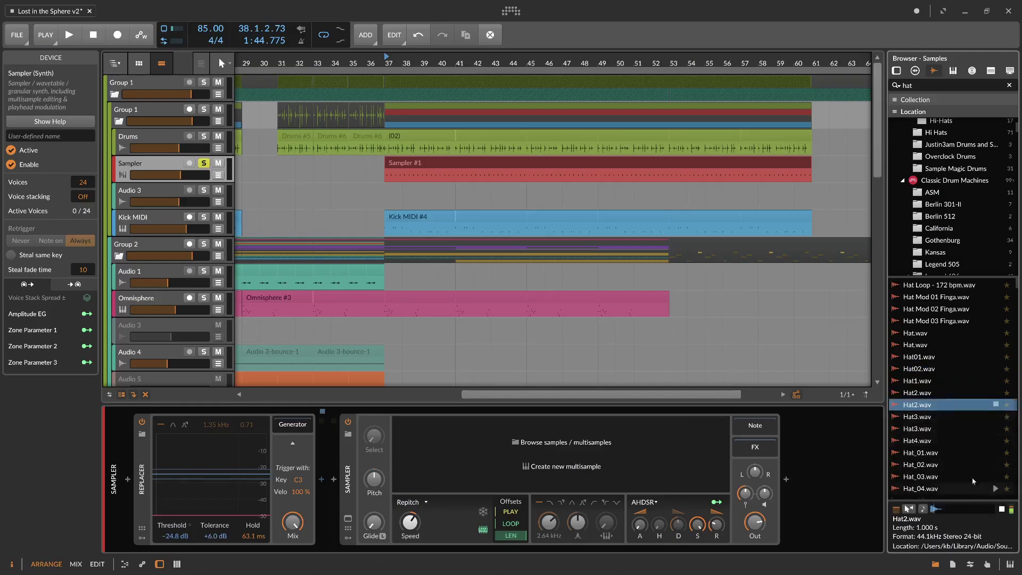
pyautogui.click(964, 445)
# Step: Play from bar 37 with the Sampler track muted, audition more hat samples and load Hat_A_C_4.wav into the Sampler
pyautogui.press('space')
pyautogui.press('space')
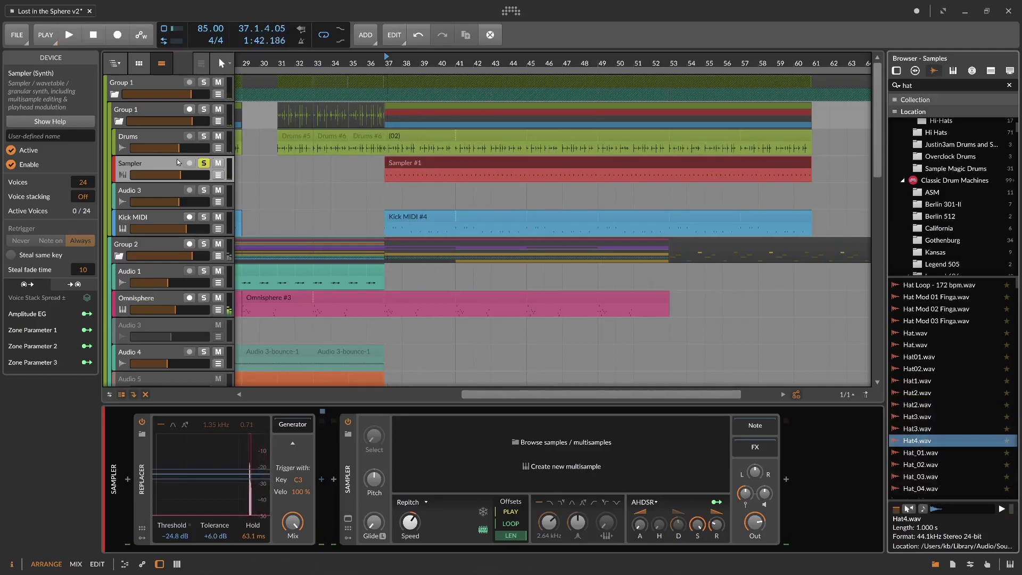
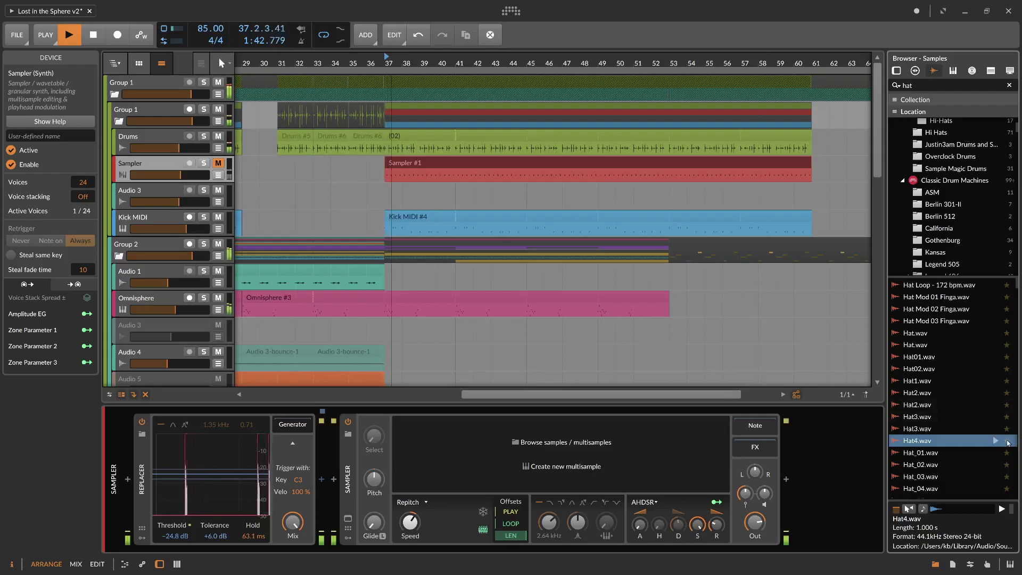
pyautogui.click(996, 429)
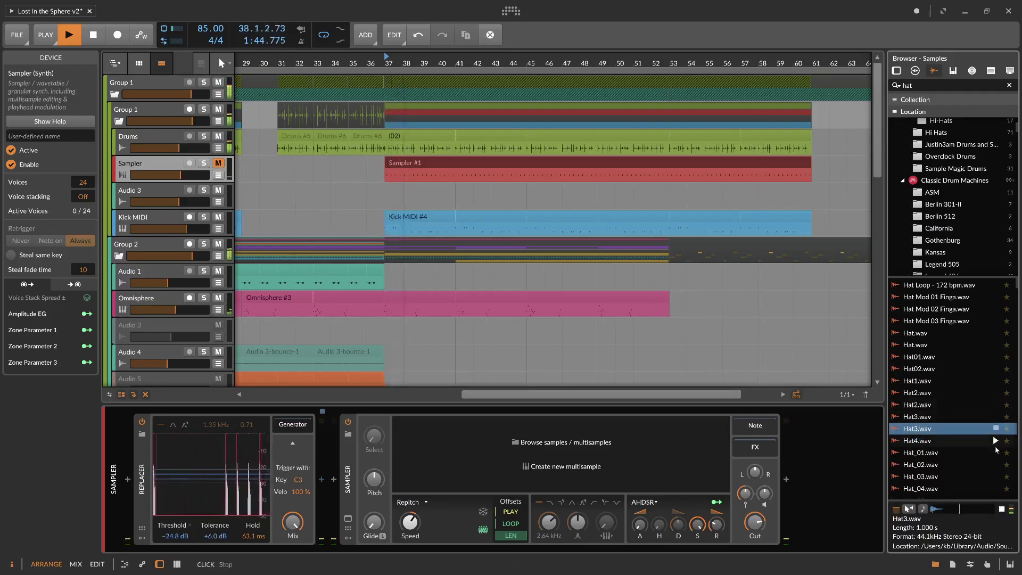
pyautogui.press('space')
pyautogui.click(996, 453)
pyautogui.click(997, 464)
pyautogui.scroll(-6, 996, 469)
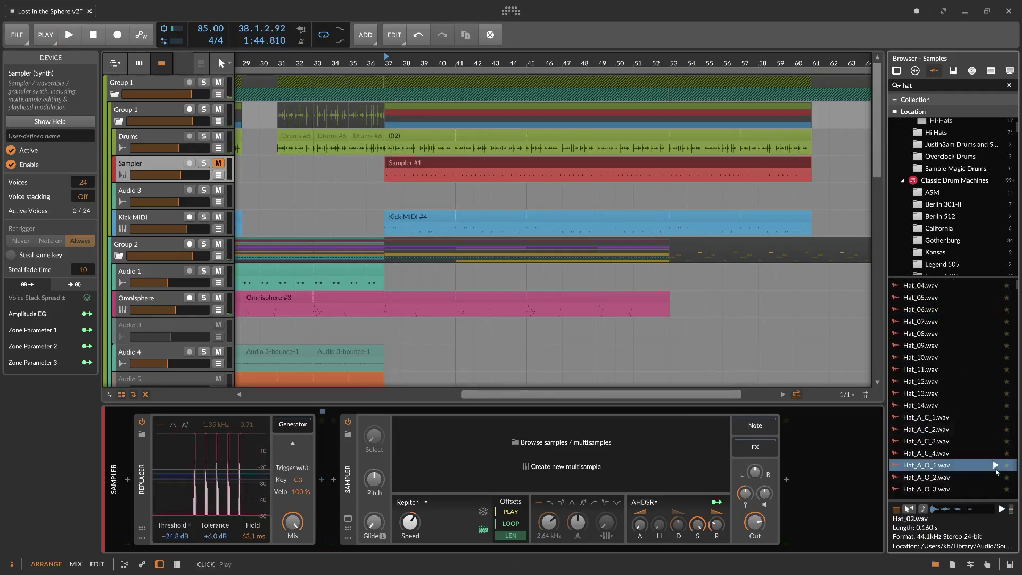
pyautogui.click(995, 454)
pyautogui.click(996, 465)
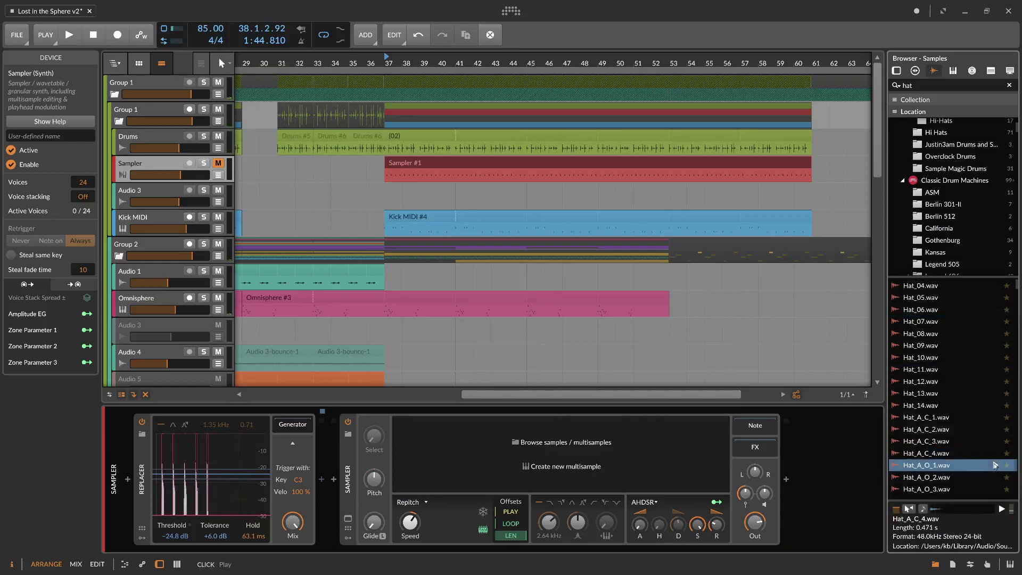
pyautogui.click(994, 453)
pyautogui.moveTo(646, 437); pyautogui.dragTo(639, 437)
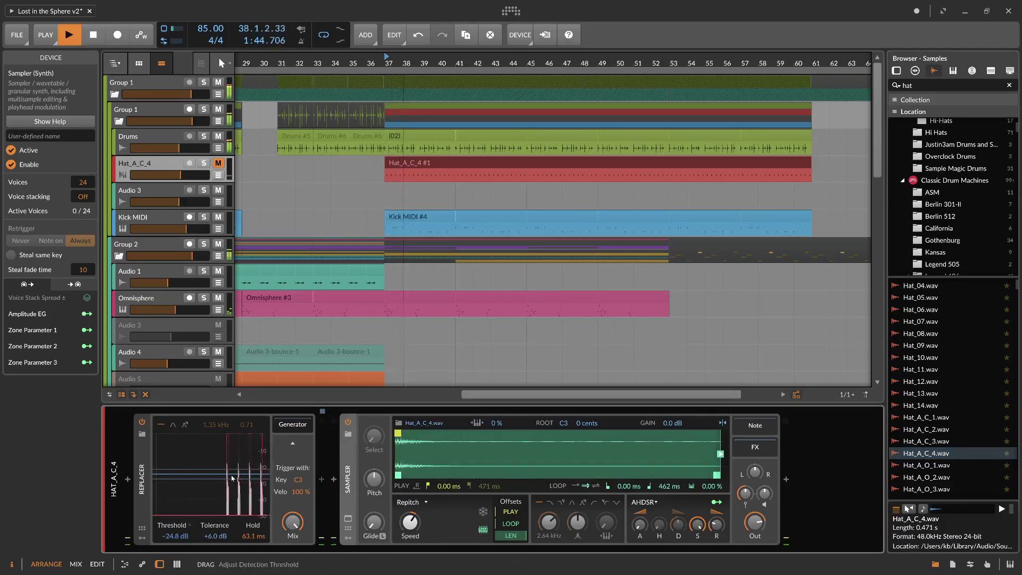
# Step: Set the Replacer's Threshold to -32.7 dB, and unmute and solo the Hat_A_C_4 track
pyautogui.moveTo(178, 534); pyautogui.dragTo(178, 551)
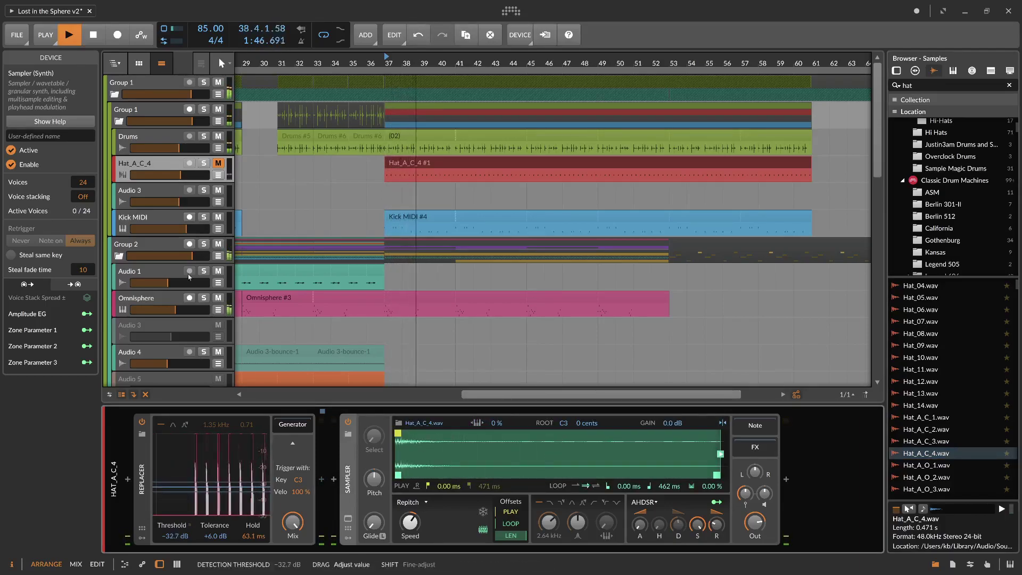
pyautogui.click(218, 163)
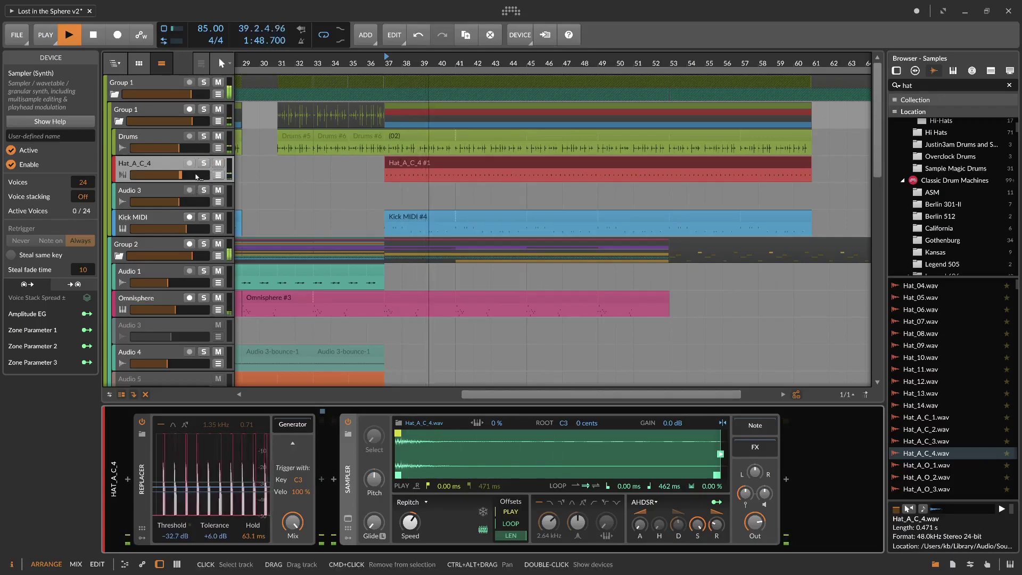
pyautogui.click(204, 163)
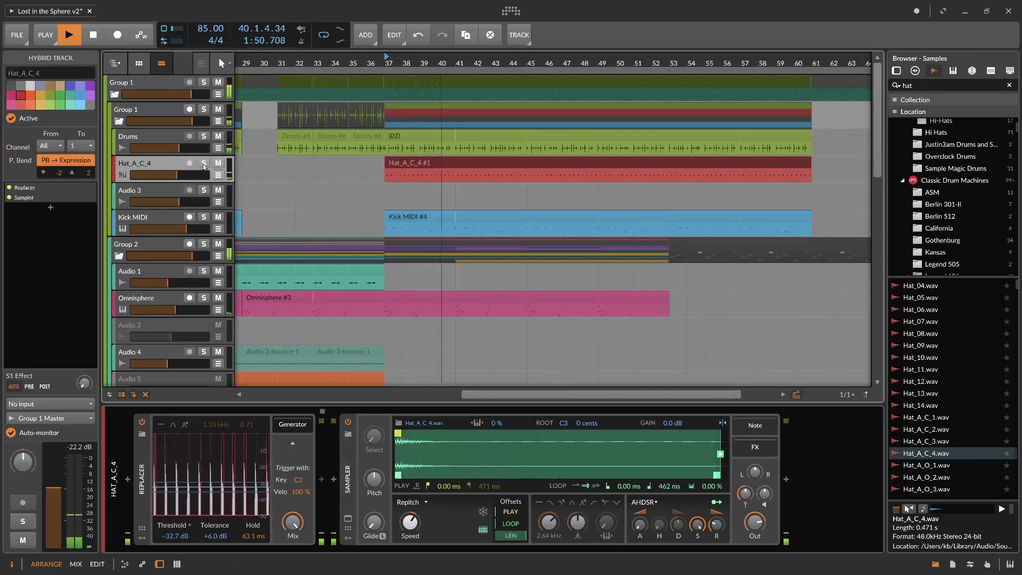
# Step: Move the Sampler into the Replacer's Generator chain and unsolo the track to hear it in the mix
pyautogui.moveTo(293, 522)
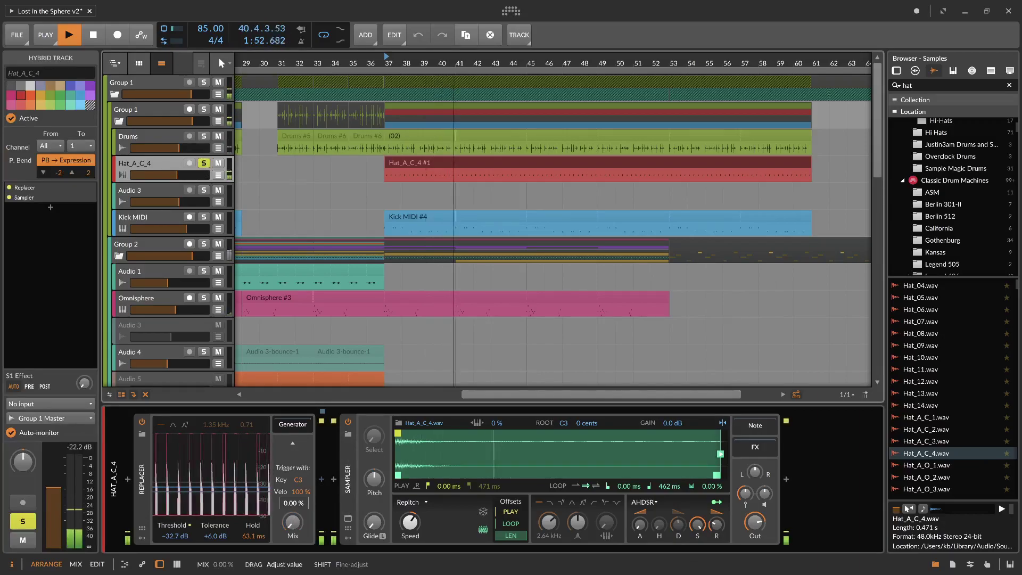
pyautogui.click(347, 456)
pyautogui.moveTo(347, 455); pyautogui.dragTo(306, 433)
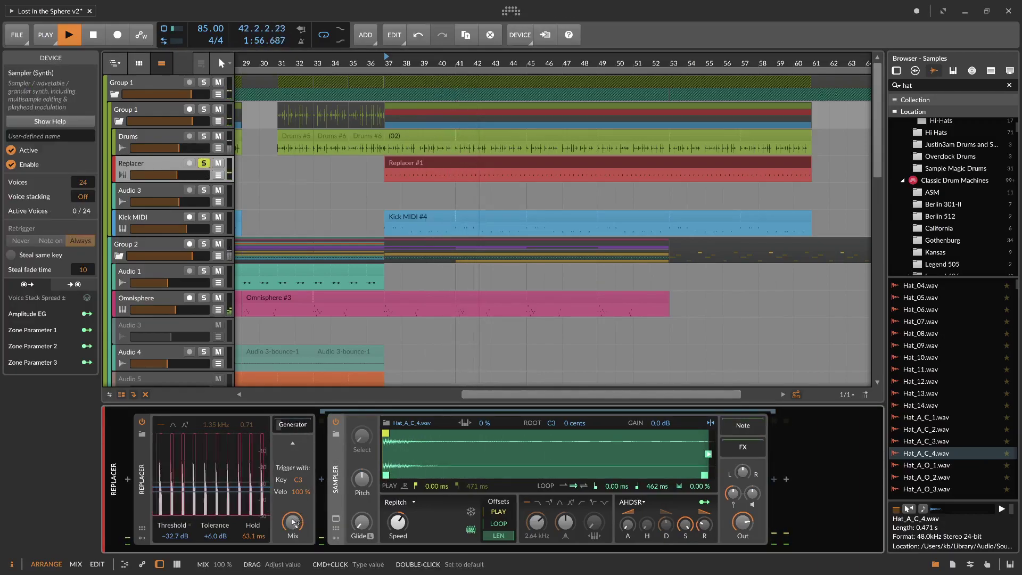
pyautogui.click(203, 164)
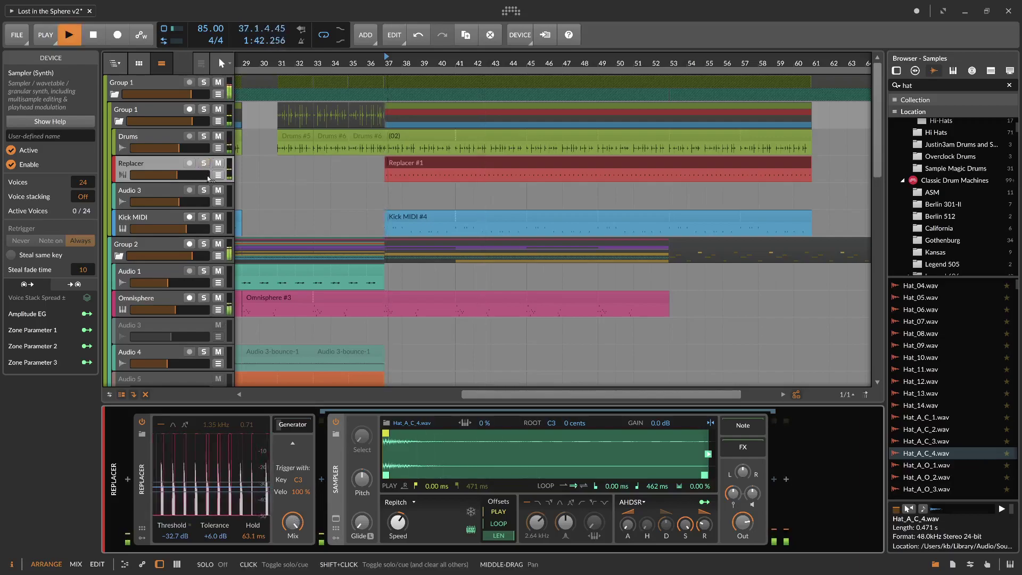
# Step: Insert the Raum reverb after the Sampler, set its mix to 13.5 % and shorten its decay slightly
pyautogui.click(775, 480)
pyautogui.write('rau')
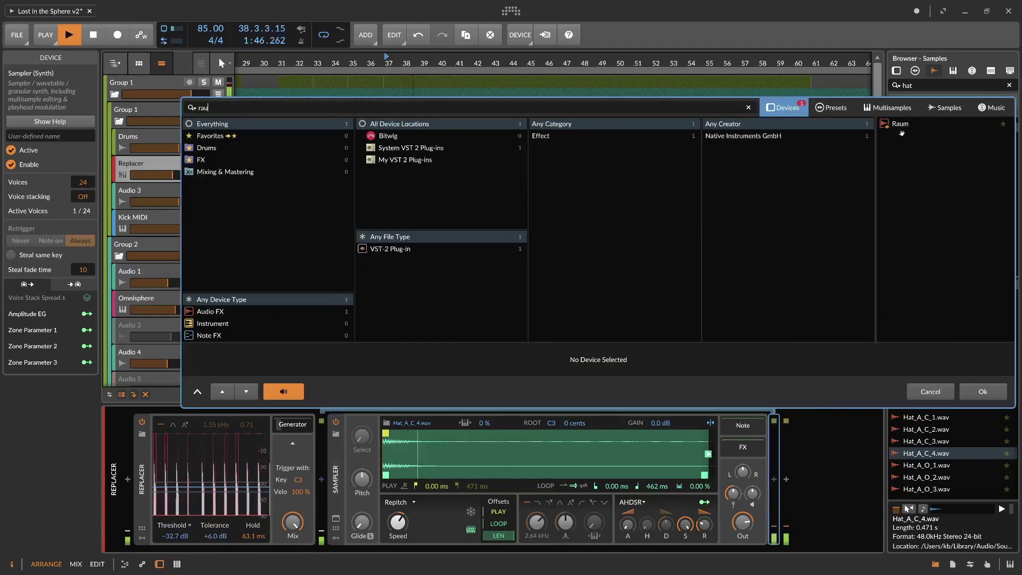
pyautogui.doubleClick(901, 126)
pyautogui.moveTo(512, 293); pyautogui.dragTo(512, 323)
pyautogui.moveTo(588, 293); pyautogui.dragTo(588, 298)
pyautogui.moveTo(511, 293); pyautogui.dragTo(512, 287)
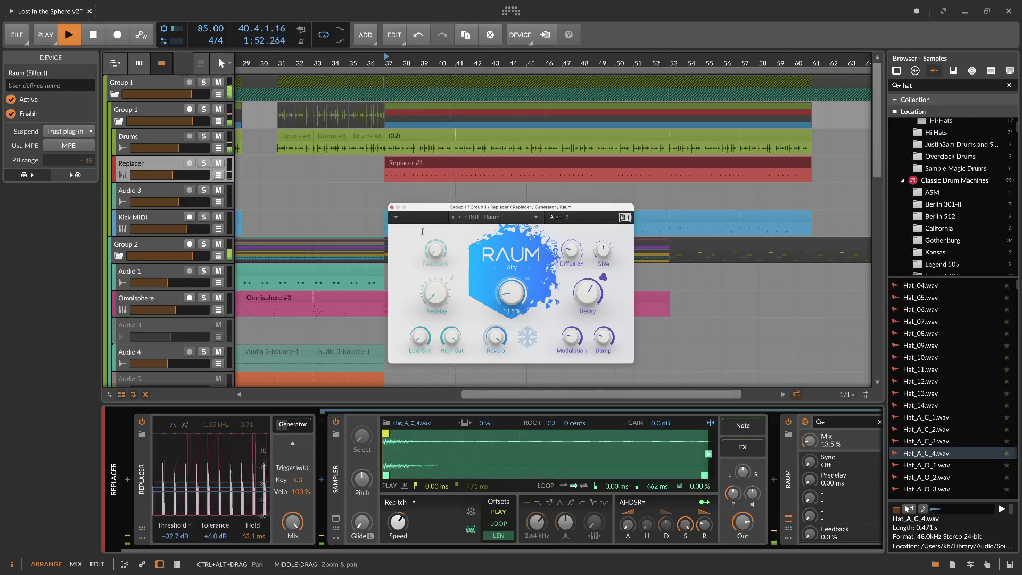
pyautogui.click(392, 208)
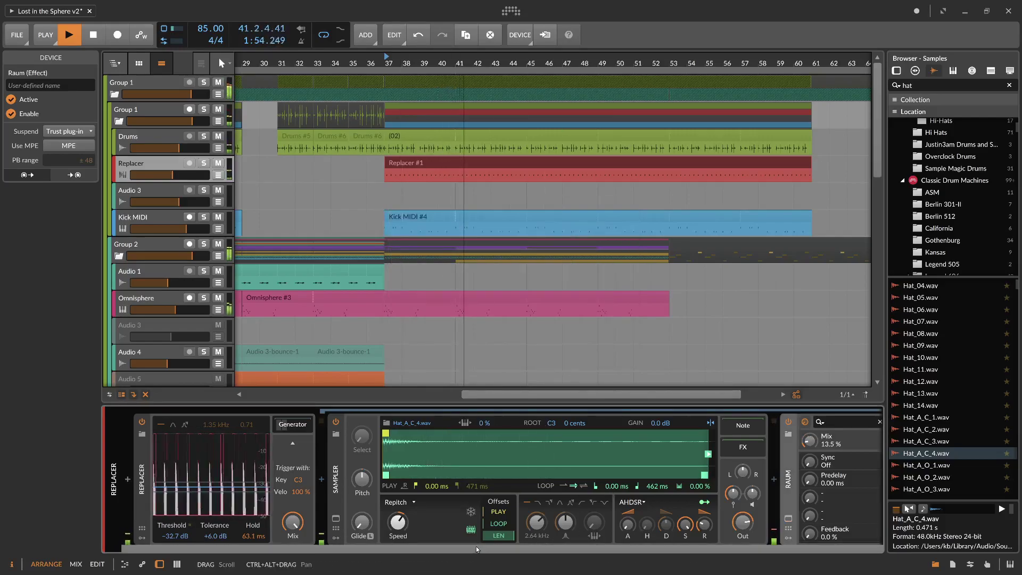
# Step: Open the Replacer #1 clip, extend its loop length to two beats and listen to it from bar 37
pyautogui.press('space')
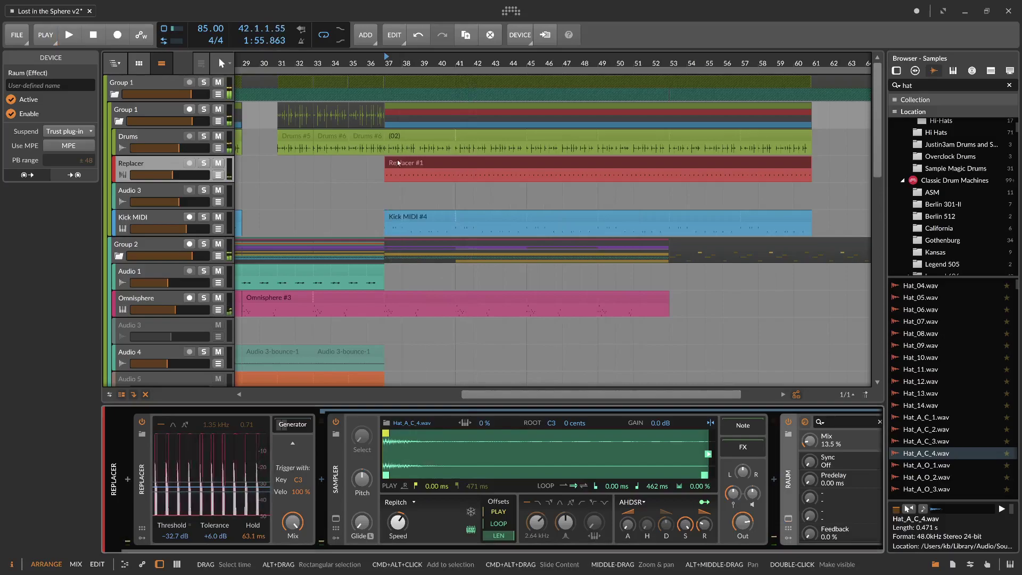
pyautogui.click(402, 163)
pyautogui.press('space')
pyautogui.doubleClick(402, 163)
pyautogui.press('space')
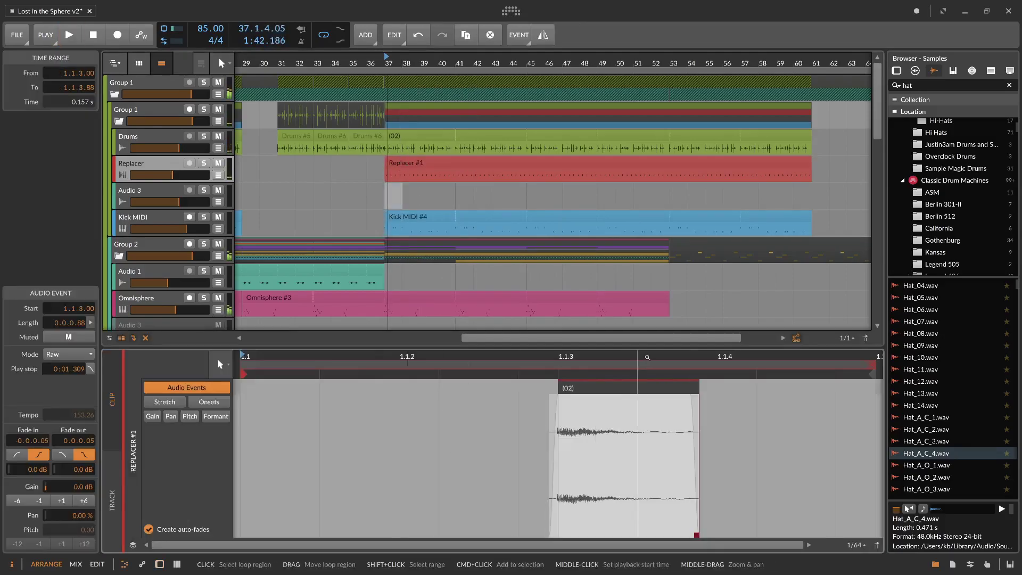
pyautogui.moveTo(636, 357); pyautogui.dragTo(432, 394)
pyautogui.moveTo(486, 361); pyautogui.dragTo(664, 381)
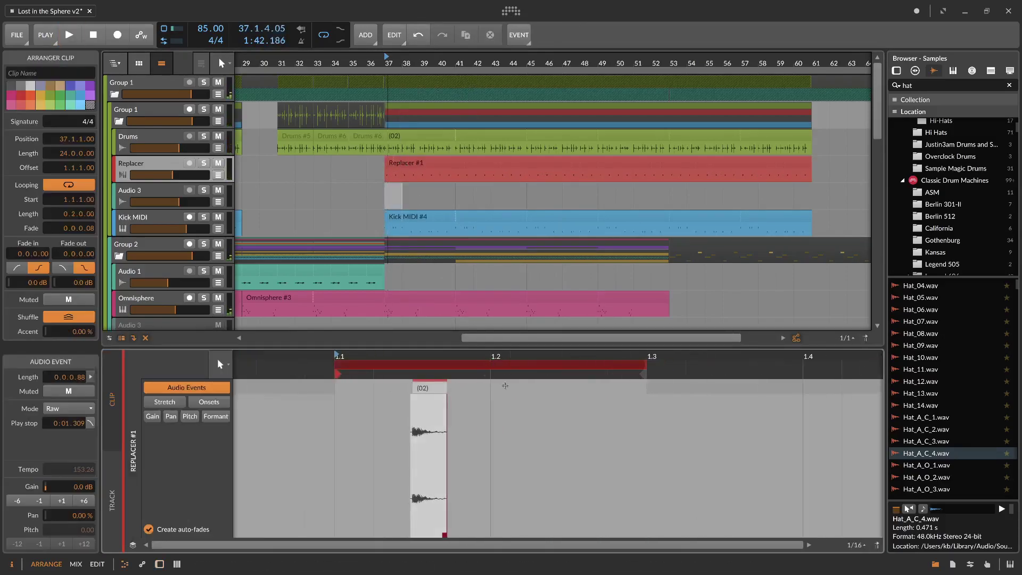
pyautogui.press('space')
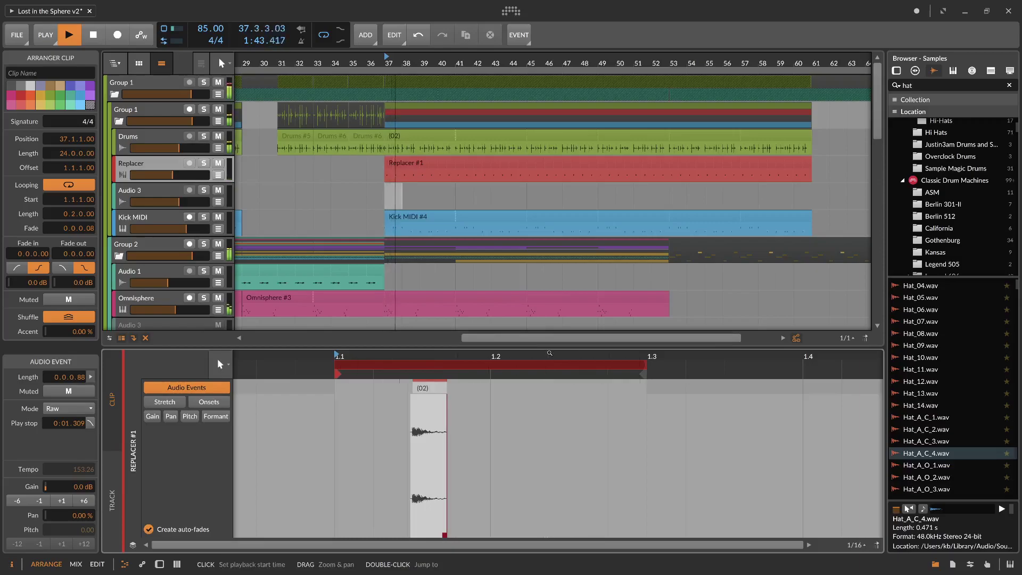
pyautogui.press('space')
# Step: Compare with the Kick MIDI #4 clip, extend the Replacer #1 loop past beat 4 and play it from bar 37
pyautogui.click(431, 389)
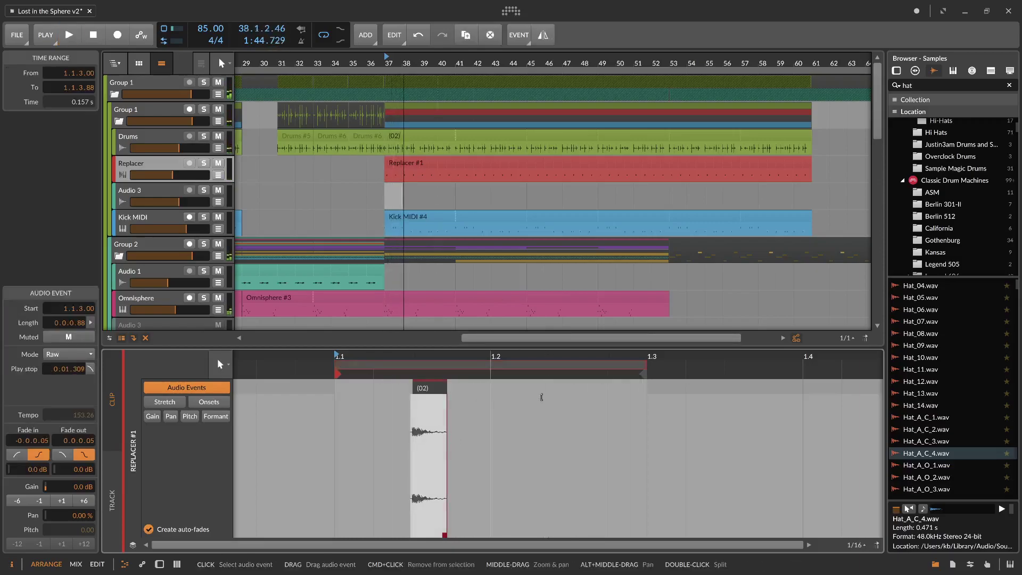
pyautogui.press('space')
pyautogui.press('space')
pyautogui.click(437, 218)
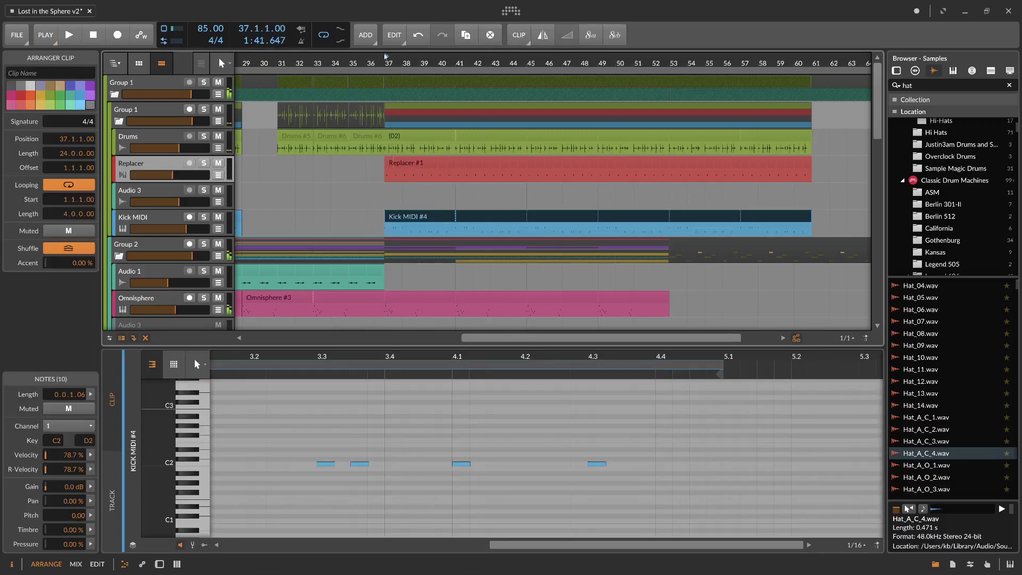
pyautogui.click(393, 165)
pyautogui.press('space')
pyautogui.click(409, 189)
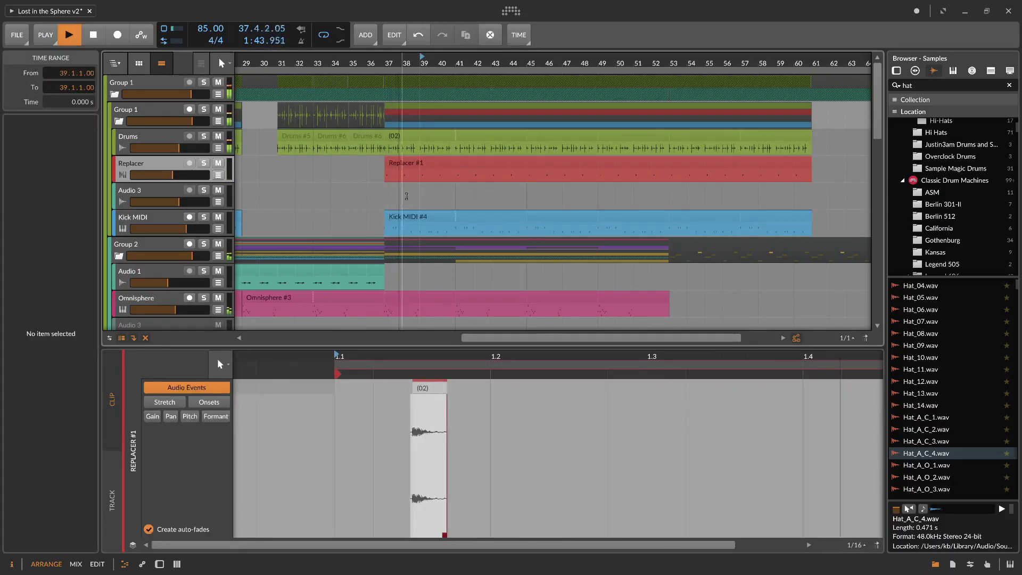
# Step: Return to the Replacer track's devices, preview Hat_A_O_1.wav and remove Raum from the Generator chain
pyautogui.doubleClick(173, 164)
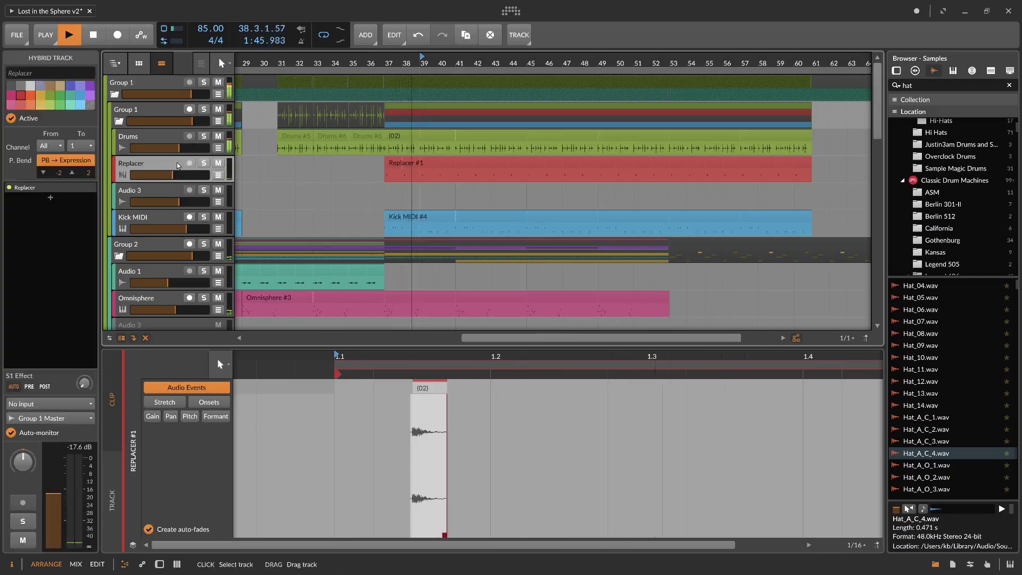
pyautogui.press('space')
pyautogui.click(942, 469)
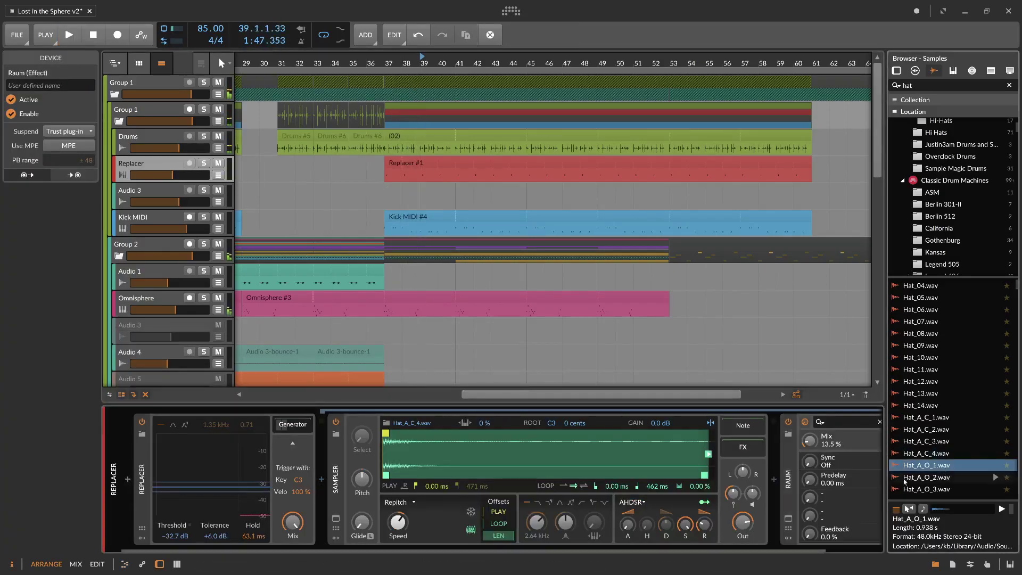
pyautogui.click(808, 488)
pyautogui.press('Delete')
# Step: Preview the open hat samples around Hat_A_O_2.wav and load Hat_A_O_2.wav into the Sampler
pyautogui.click(947, 478)
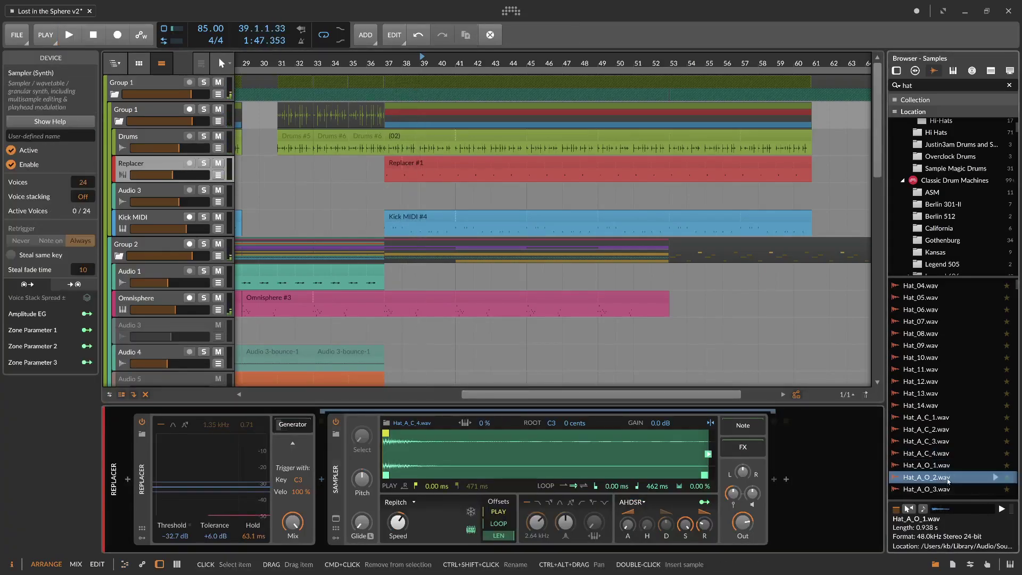
pyautogui.scroll(-3, 950, 457)
pyautogui.click(958, 433)
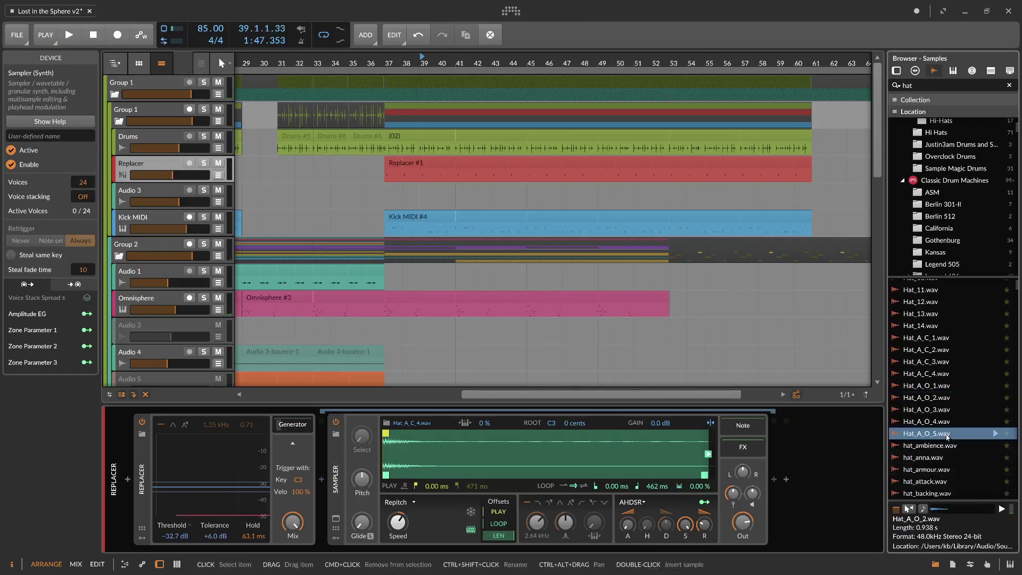
pyautogui.click(946, 400)
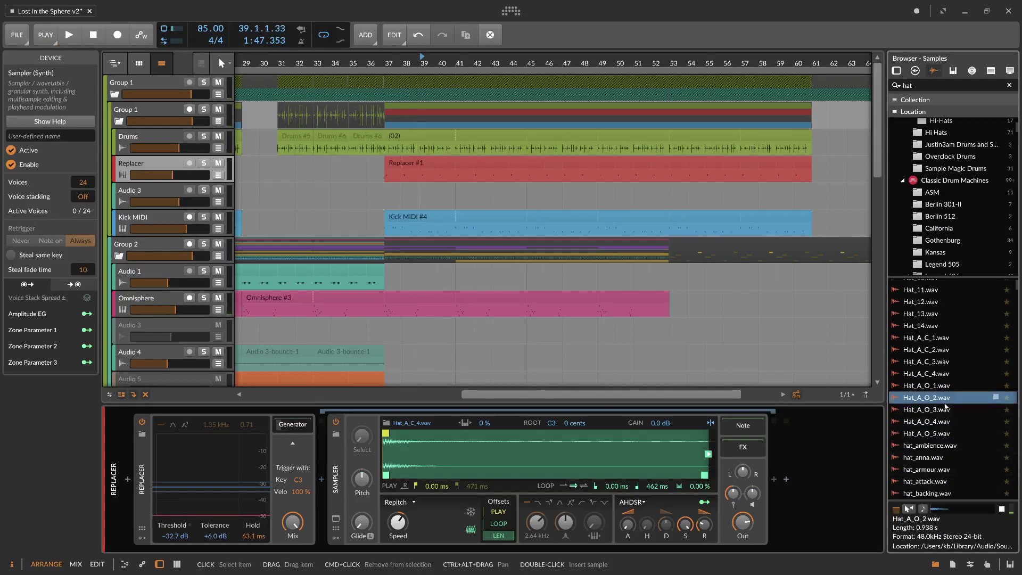
pyautogui.moveTo(948, 401); pyautogui.dragTo(602, 452)
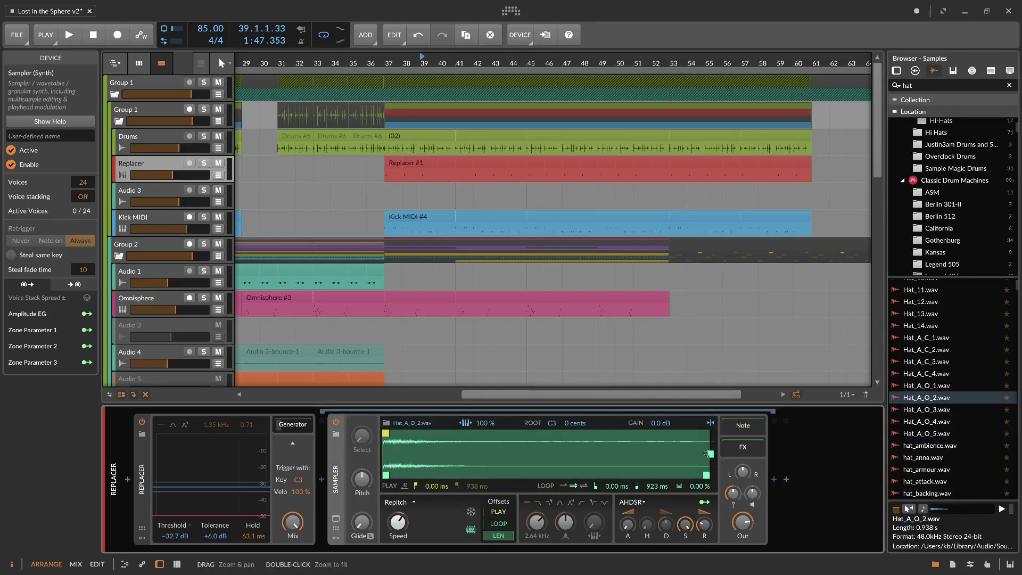
# Step: Extend the Sampler's loop end to 933 ms, set keytracking to 0 % and listen from bar 39
pyautogui.moveTo(661, 479)
pyautogui.mouseDown()
pyautogui.moveTo(590, 479)
pyautogui.moveTo(710, 475)
pyautogui.mouseUp()
pyautogui.press('space')
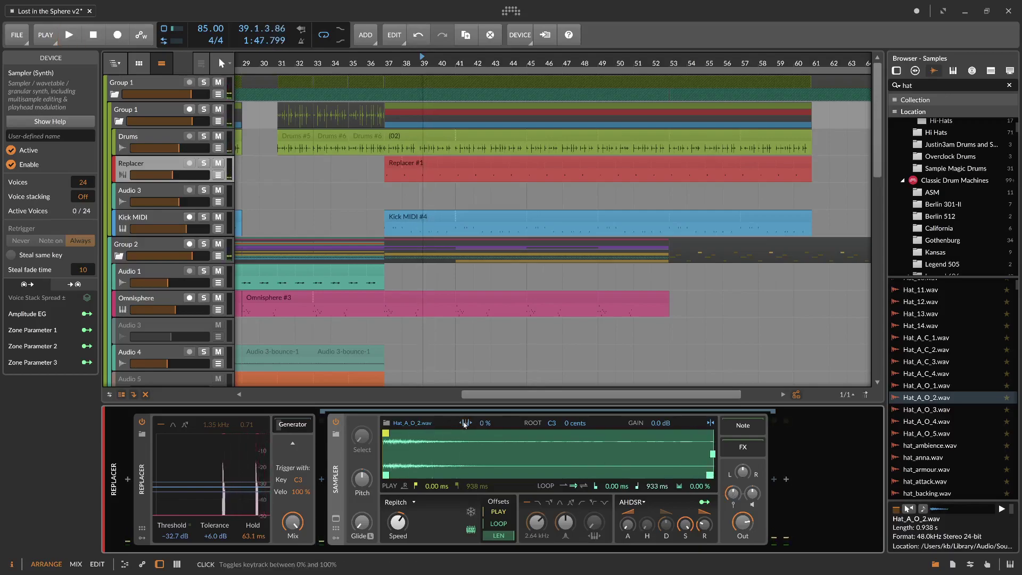
pyautogui.press('space')
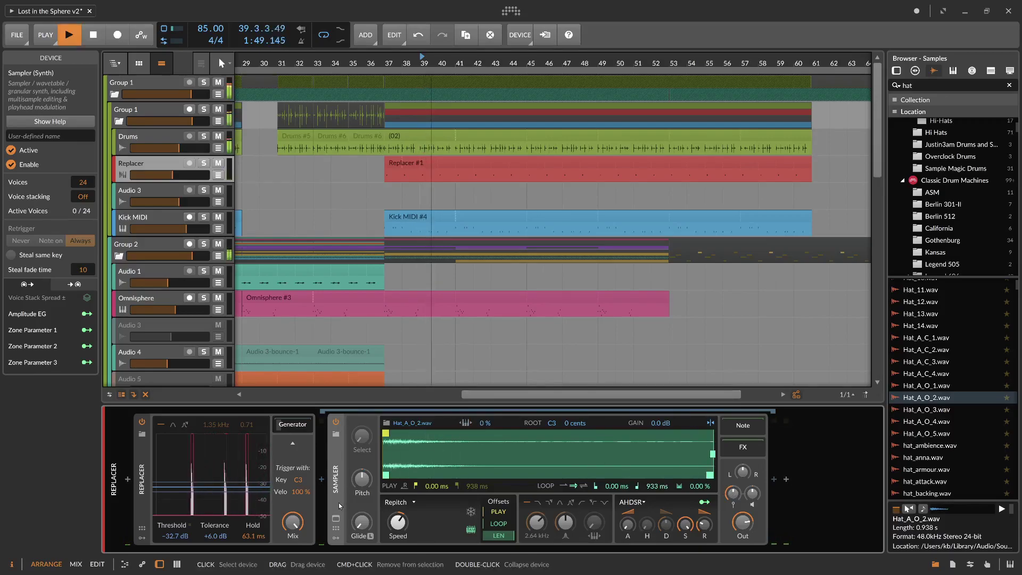
pyautogui.press('space')
# Step: Preview hat samples from hat_anna.wav to hat_fold.wav, load hat_fold.wav into the Sampler and listen from bar 39
pyautogui.click(942, 459)
pyautogui.click(942, 469)
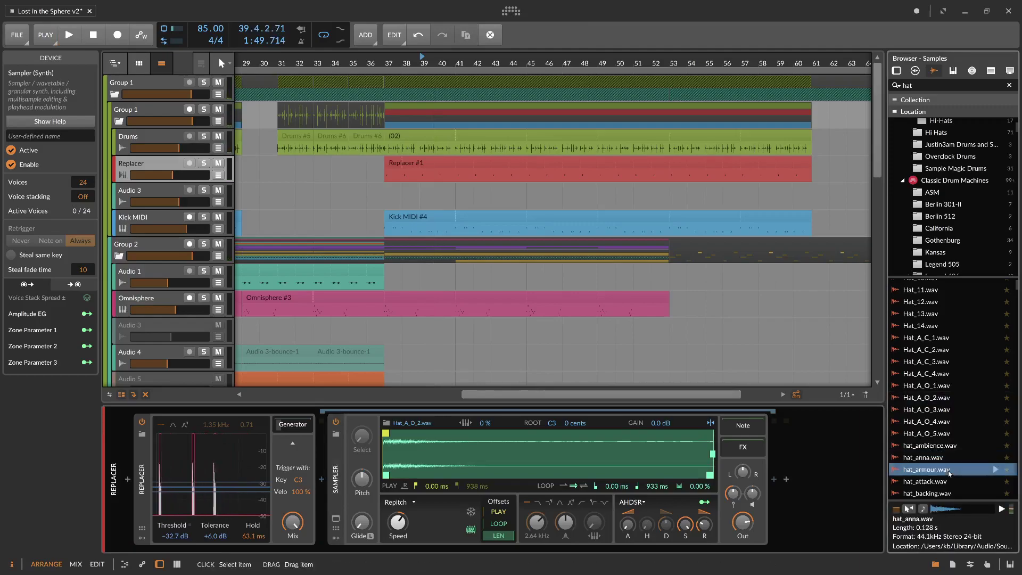
pyautogui.scroll(-4, 941, 415)
pyautogui.click(941, 379)
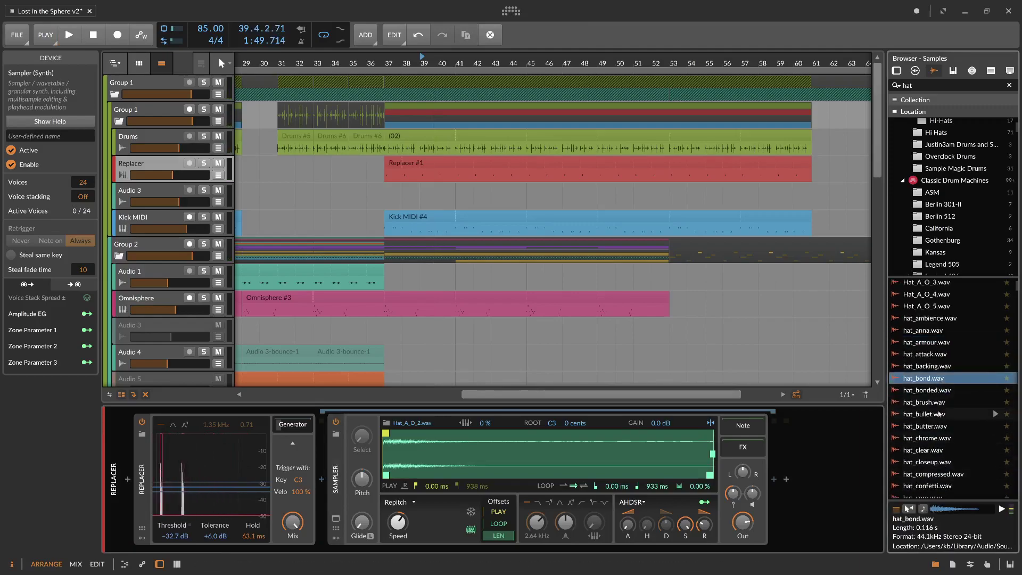
pyautogui.click(941, 415)
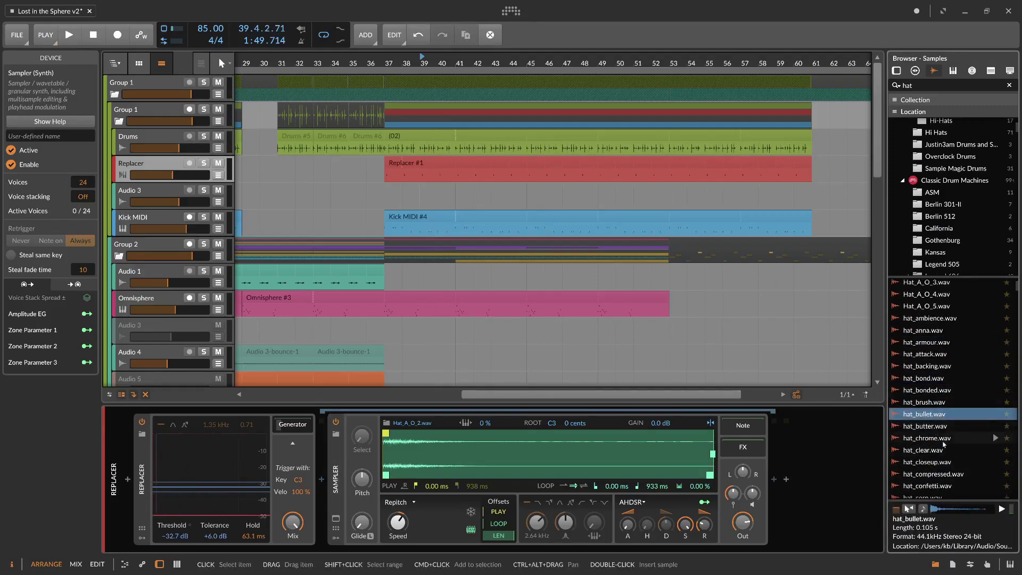
pyautogui.scroll(-6, 942, 432)
pyautogui.click(944, 439)
pyautogui.scroll(-3, 944, 439)
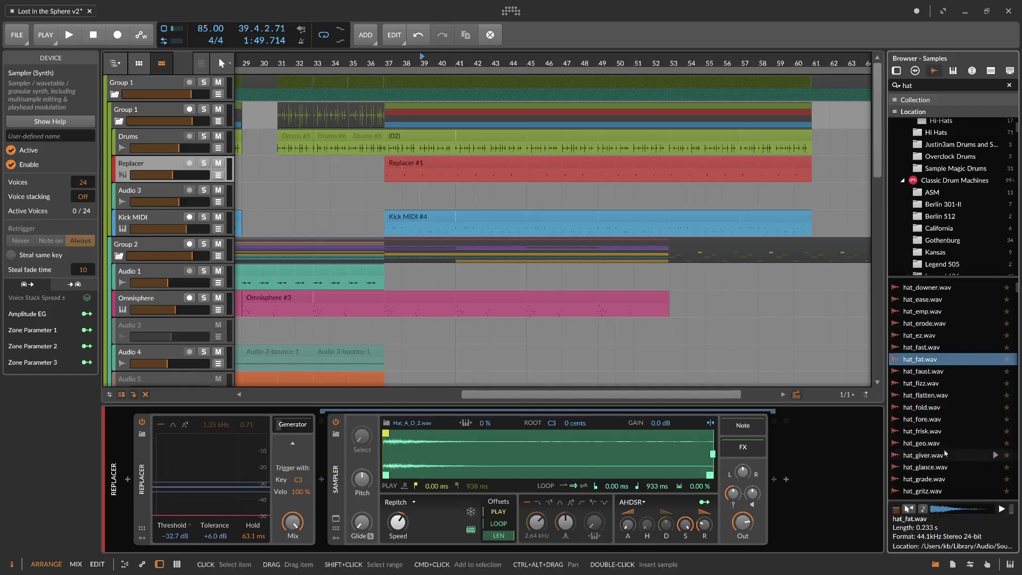
pyautogui.click(942, 408)
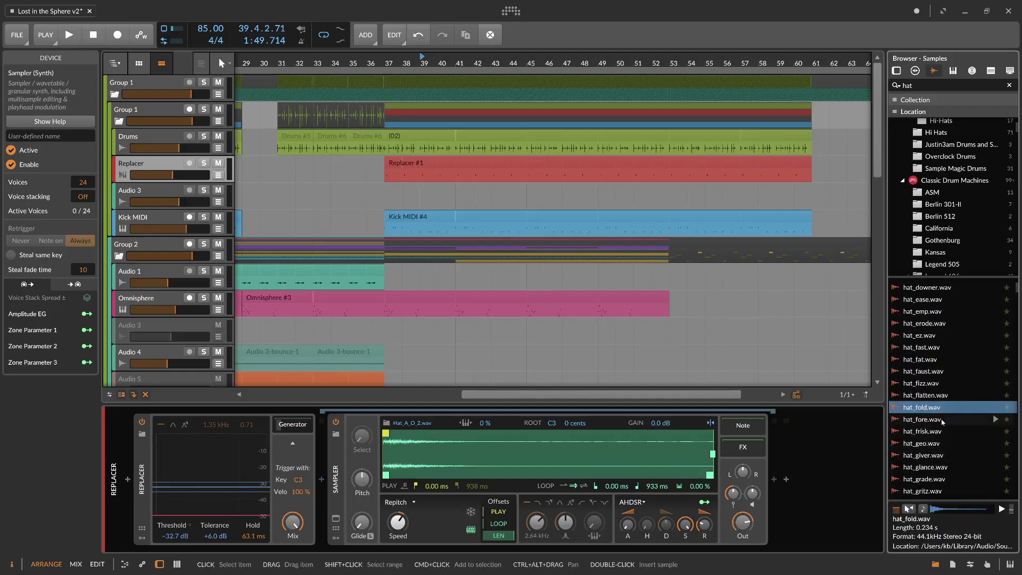
pyautogui.moveTo(940, 408); pyautogui.dragTo(629, 456)
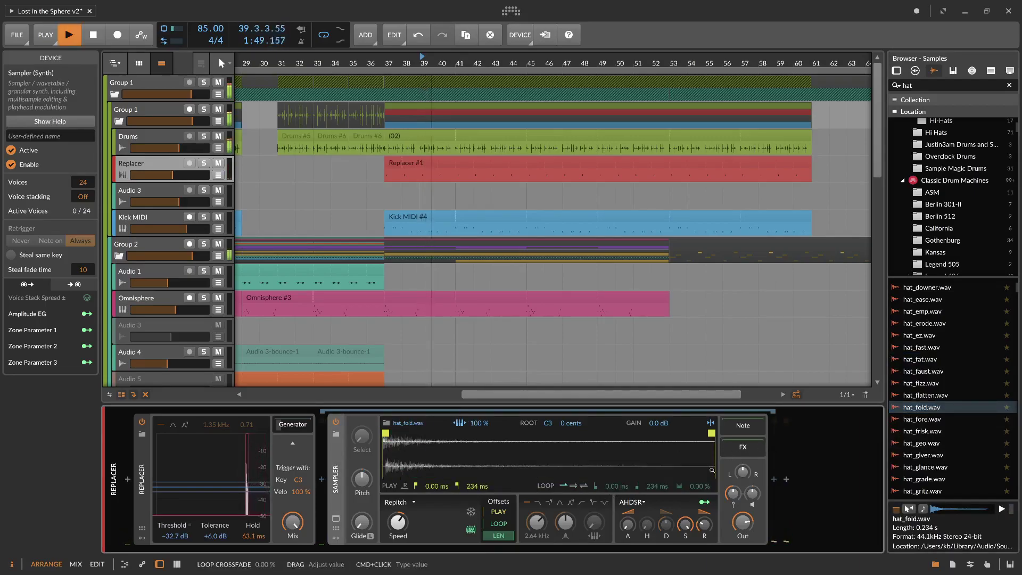
pyautogui.press('space')
# Step: Audition further hat samples from hat_geo.wav through hat_micro.wav, including hat_kat.wav, hat_late.wav and Hat_MGD6.wav
pyautogui.click(918, 445)
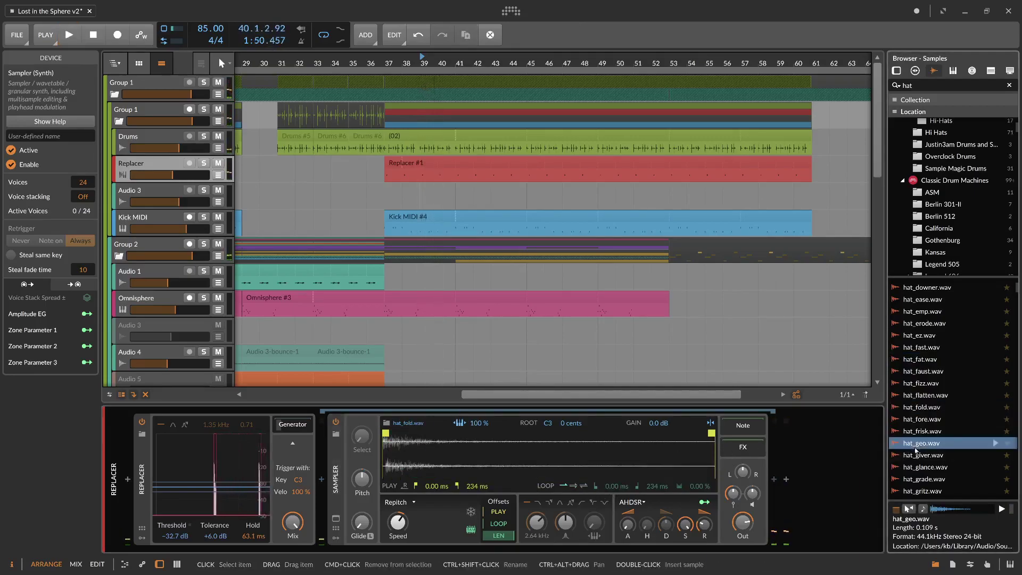
pyautogui.scroll(-5, 930, 464)
pyautogui.click(935, 442)
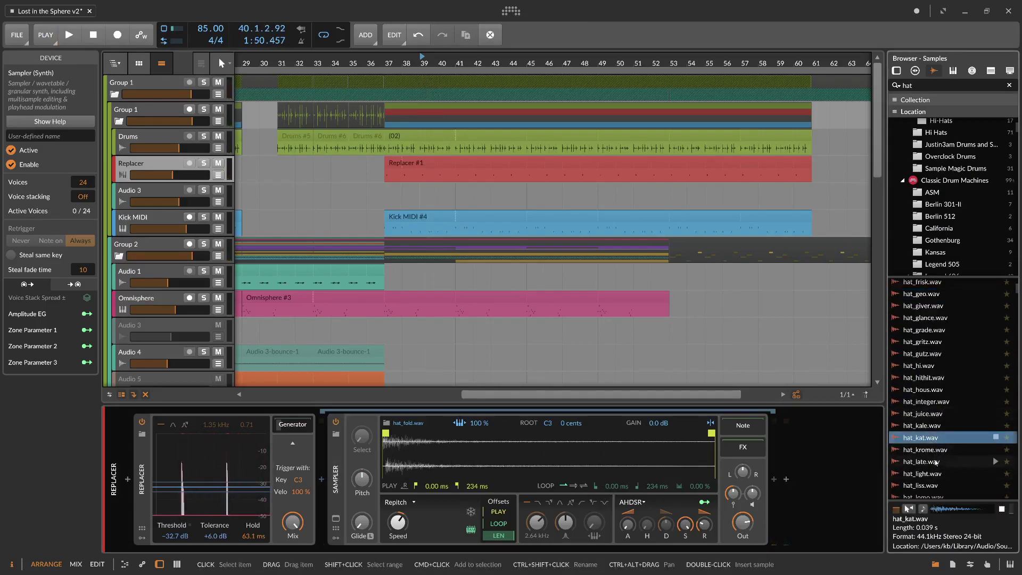
pyautogui.click(939, 462)
pyautogui.scroll(-4, 937, 481)
pyautogui.click(943, 476)
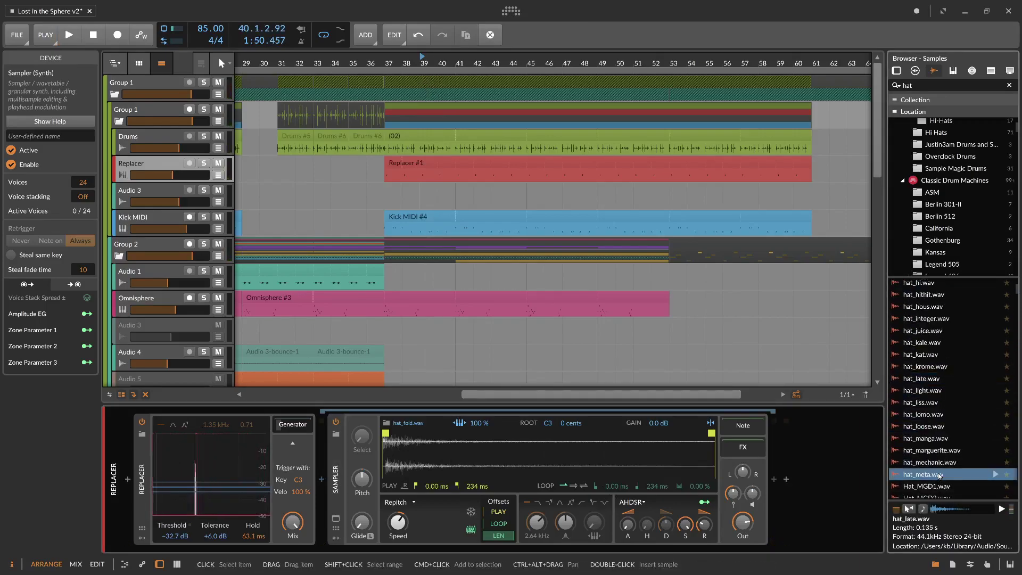
pyautogui.scroll(-4, 944, 473)
pyautogui.click(943, 461)
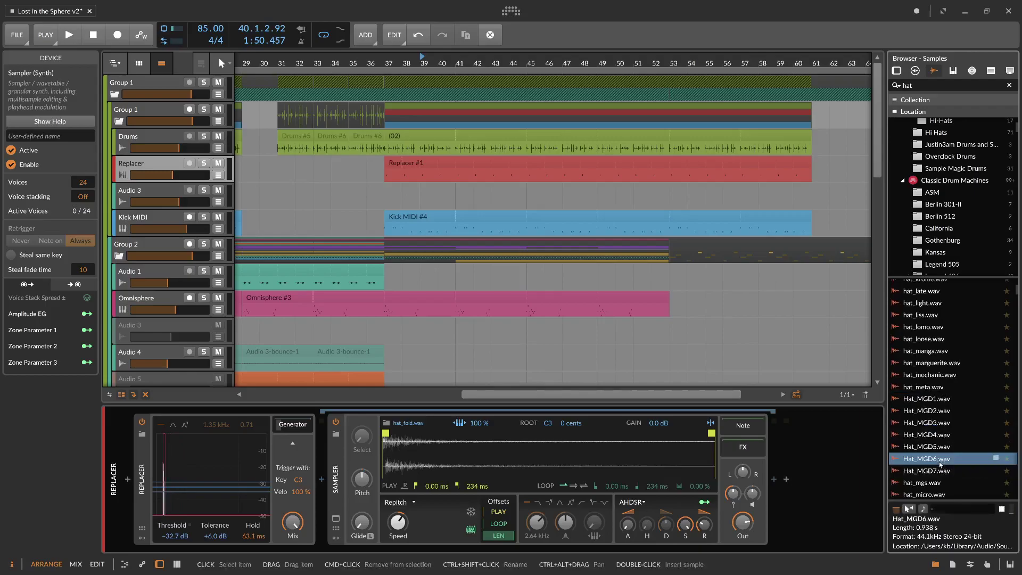
pyautogui.click(940, 484)
pyautogui.press('Down')
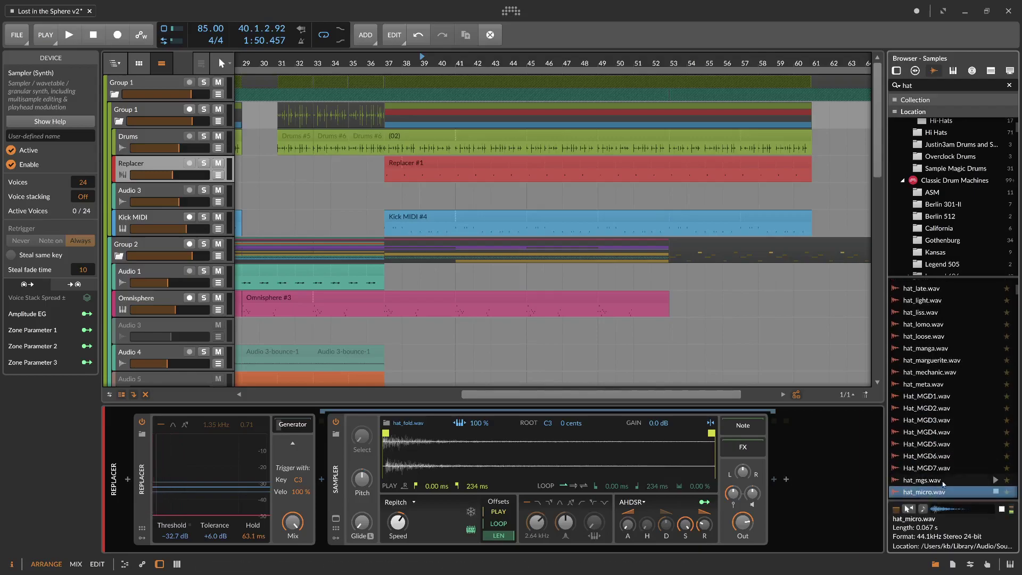
# Step: Inspect the Drums #6 clip's audio events while playing from bar 33, and return to the Replacer track's devices
pyautogui.moveTo(326, 66); pyautogui.dragTo(325, 160)
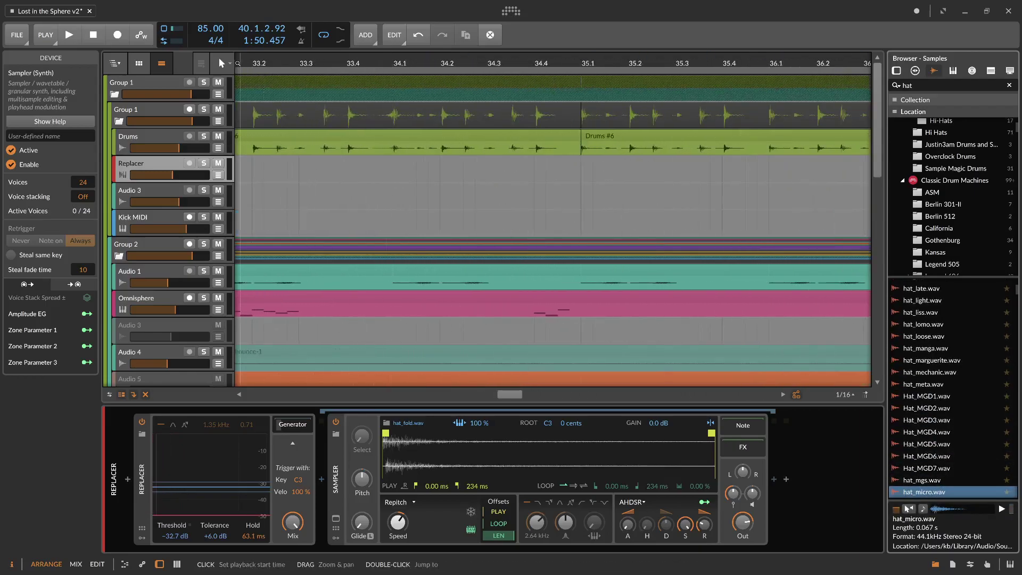
pyautogui.press('space')
pyautogui.doubleClick(314, 141)
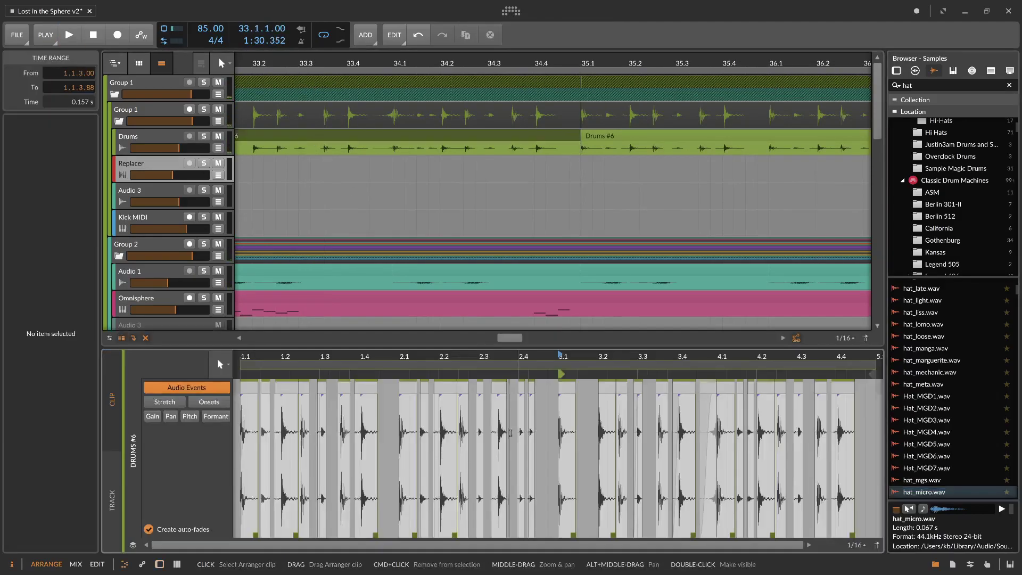
pyautogui.press('space')
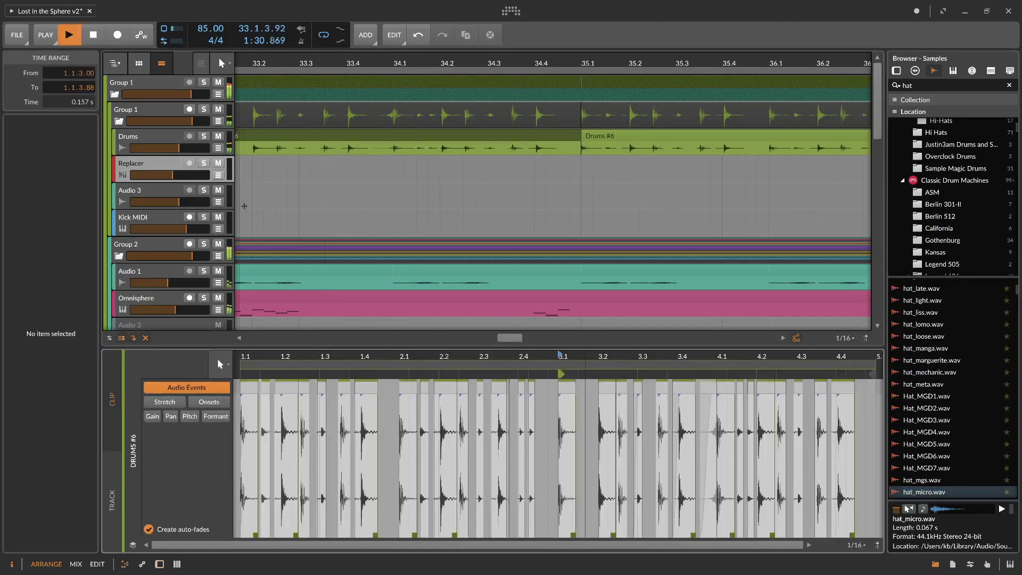
pyautogui.click(175, 168)
pyautogui.doubleClick(175, 168)
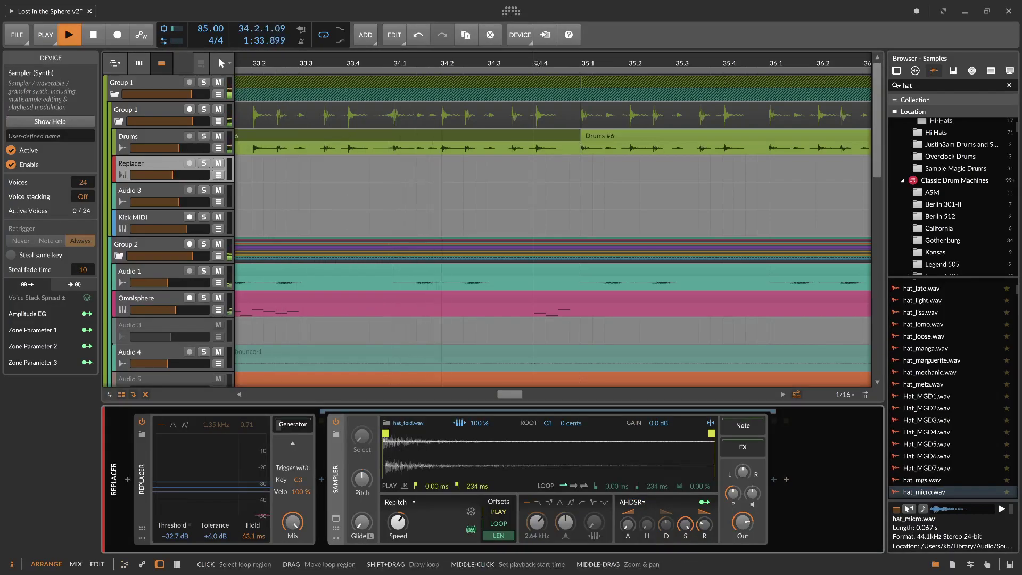
pyautogui.moveTo(533, 60); pyautogui.dragTo(433, 49)
pyautogui.press('space')
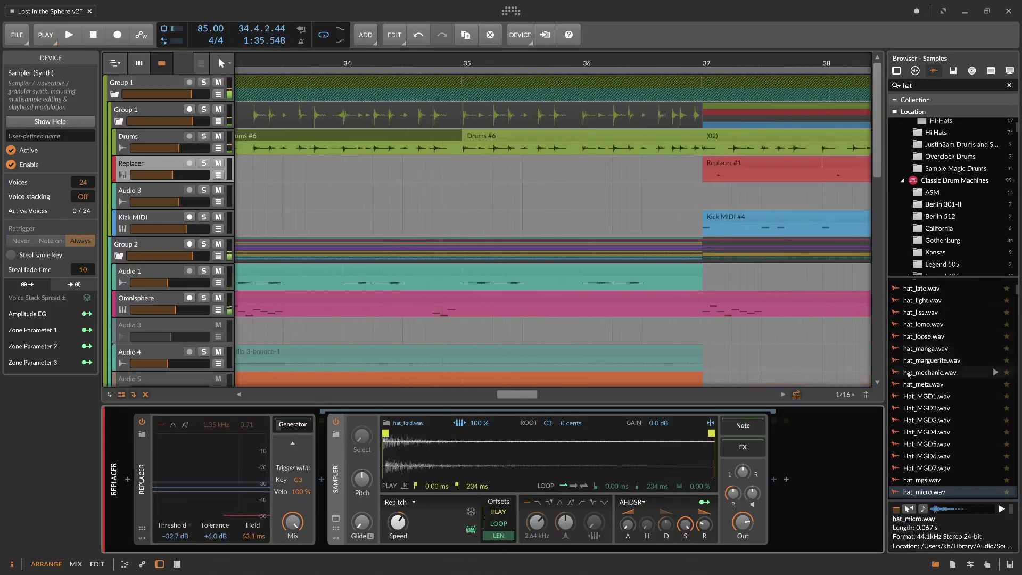
# Step: Compare the HAt_S samples, load HAt_S_2.wav into the Sampler with its sample loop off, and play from bar 37
pyautogui.scroll(-5, 920, 375)
pyautogui.click(929, 451)
pyautogui.click(937, 472)
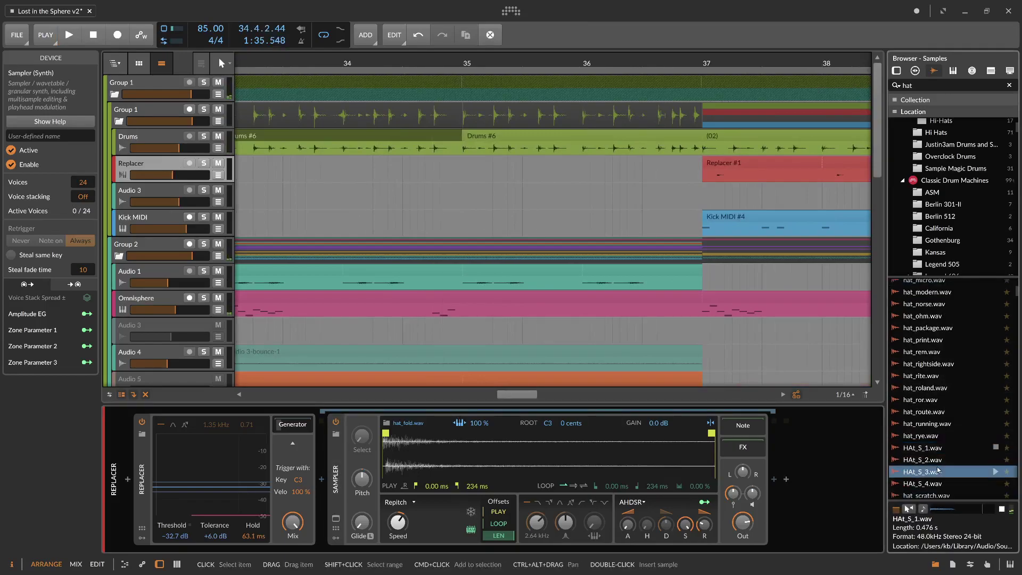
pyautogui.click(942, 460)
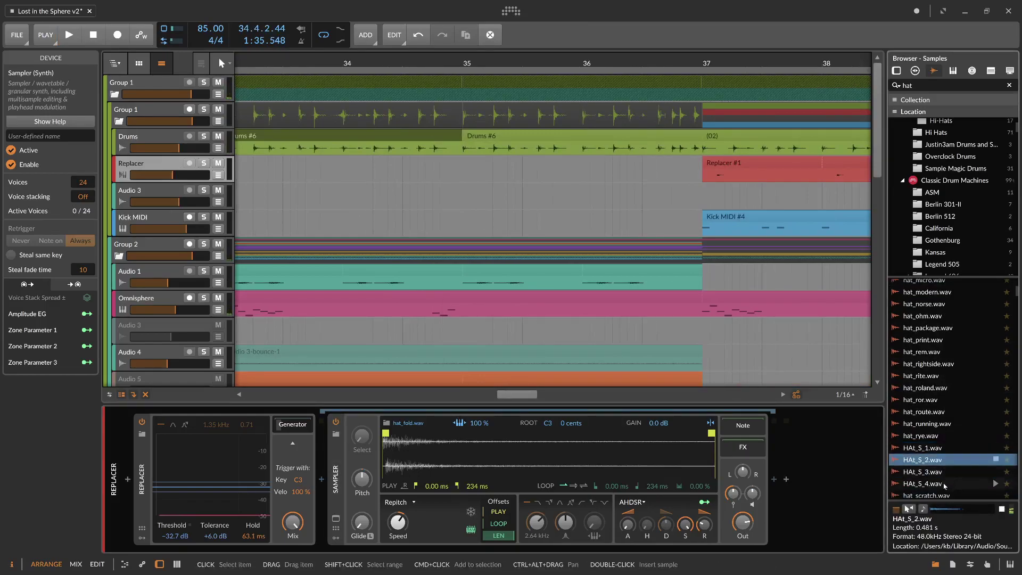
pyautogui.click(944, 484)
pyautogui.click(944, 462)
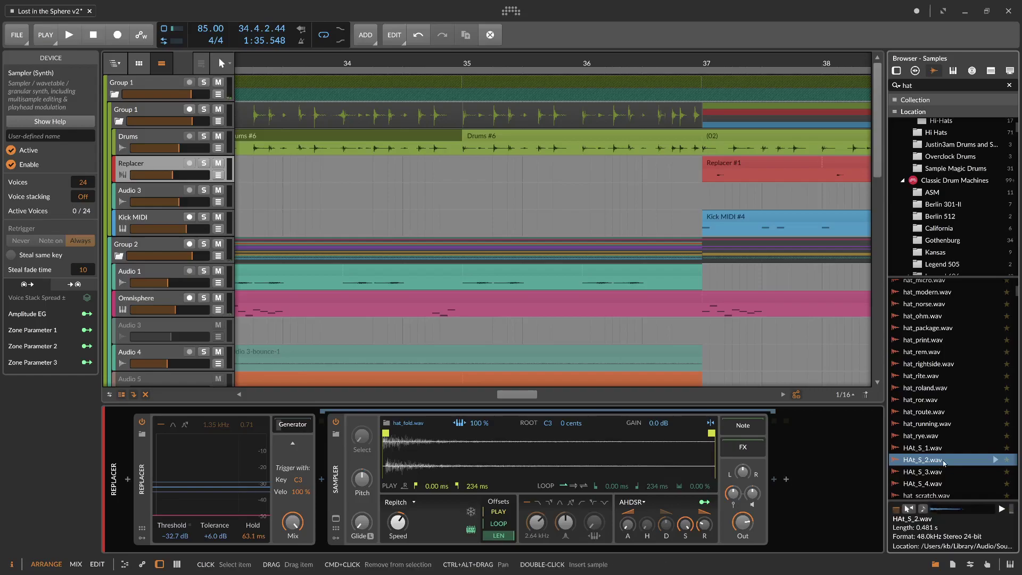
pyautogui.moveTo(942, 463); pyautogui.dragTo(548, 452)
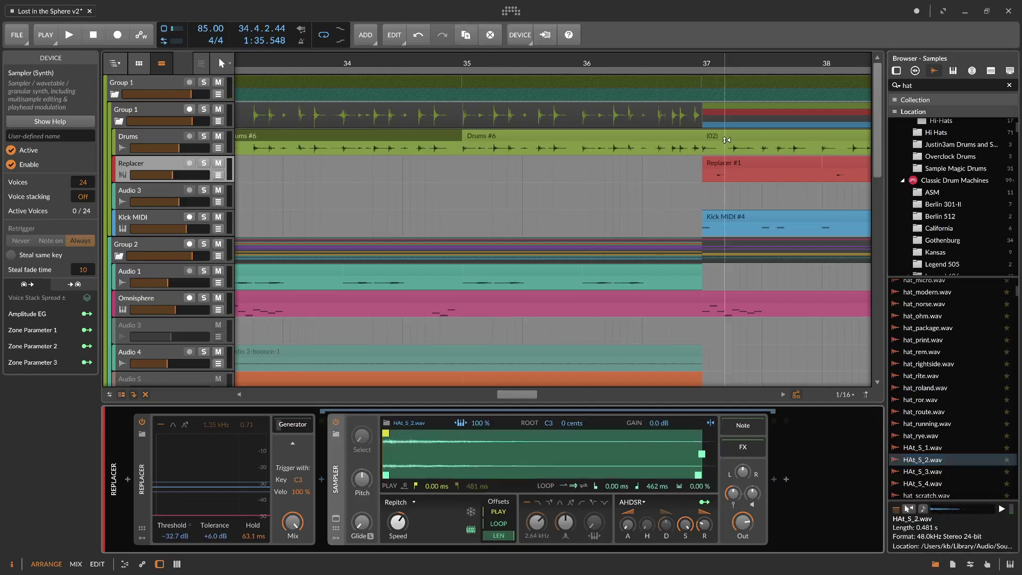
pyautogui.moveTo(720, 60); pyautogui.dragTo(609, 479)
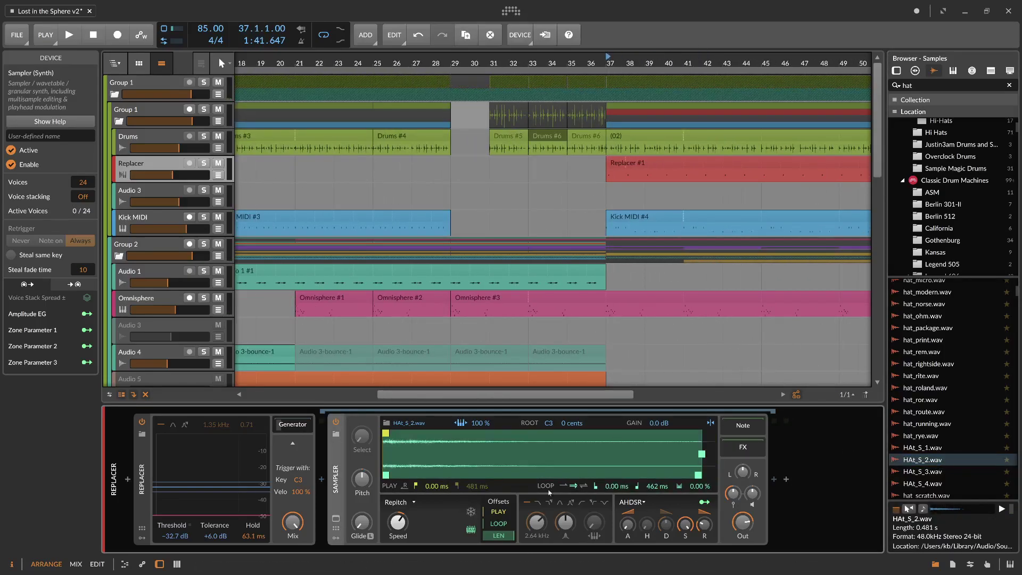
pyautogui.press('space')
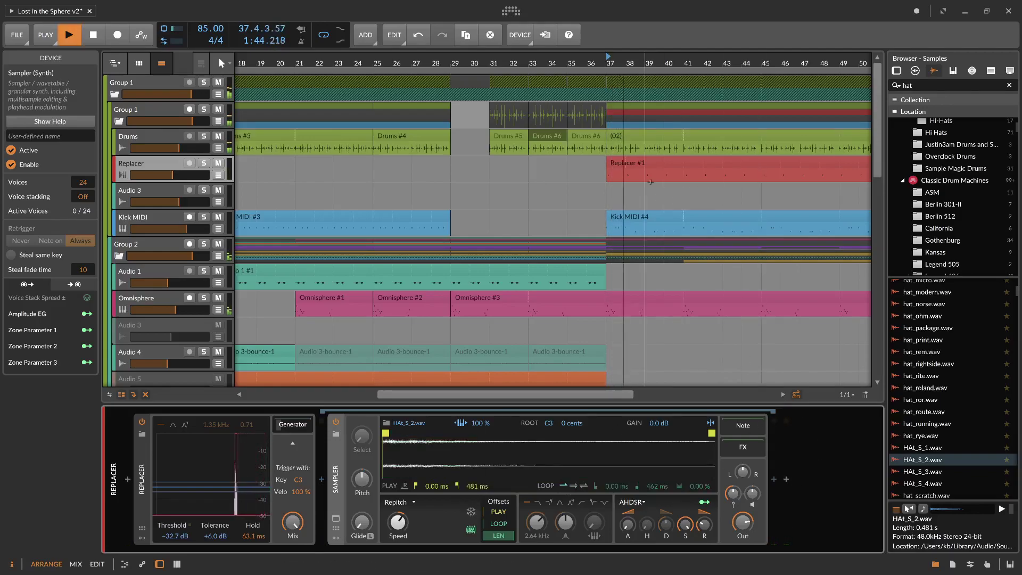
# Step: Check the Replacer #1 clip's audio event and return to the Sampler on the Replacer track
pyautogui.click(641, 168)
pyautogui.doubleClick(641, 168)
pyautogui.press('space')
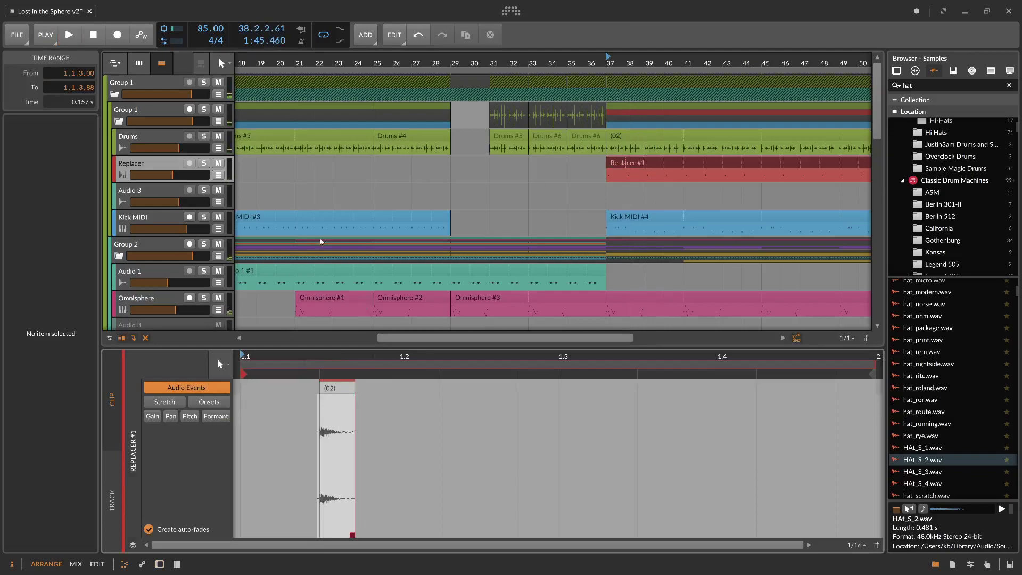
pyautogui.doubleClick(181, 171)
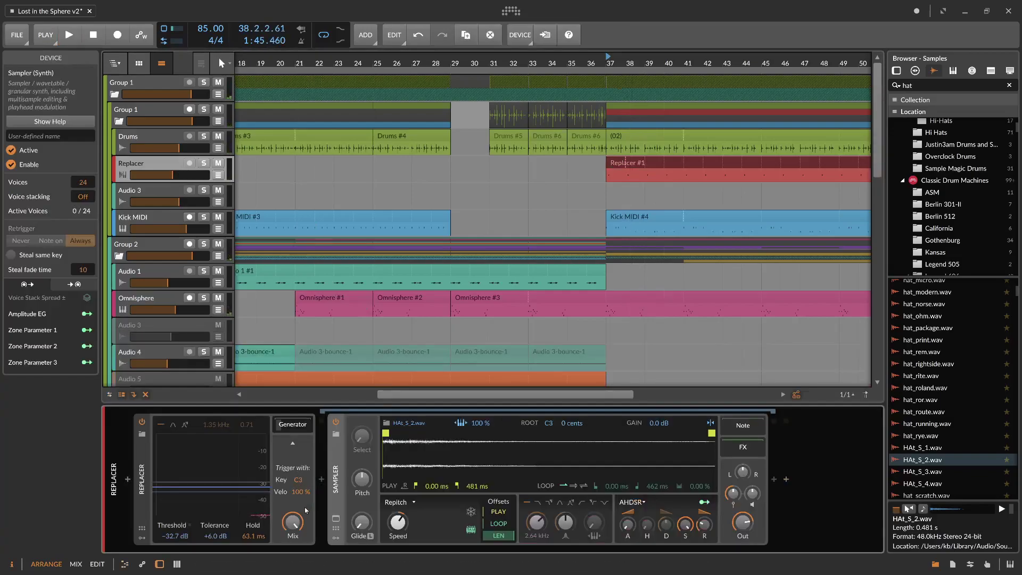
pyautogui.click(616, 163)
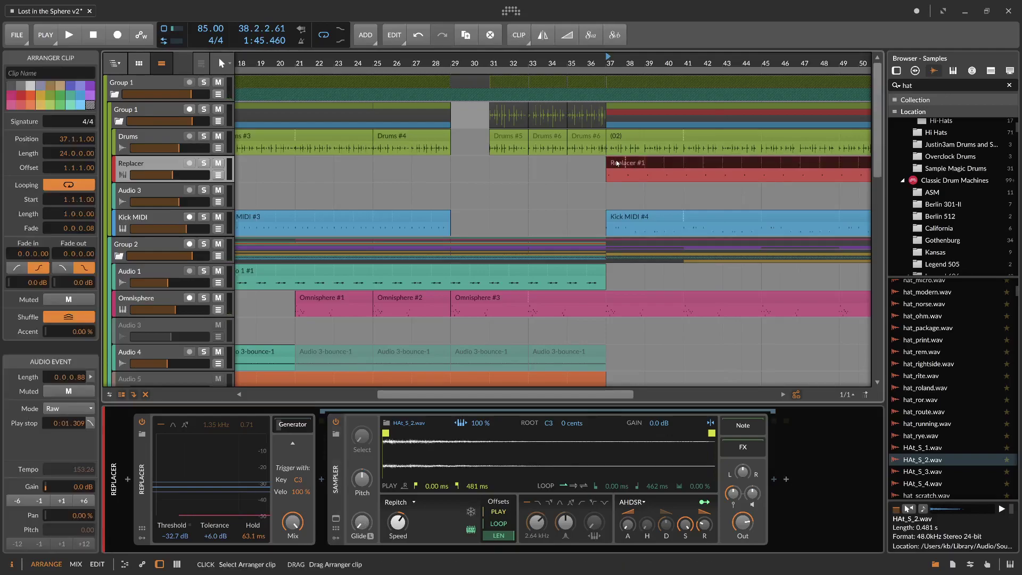
pyautogui.click(335, 456)
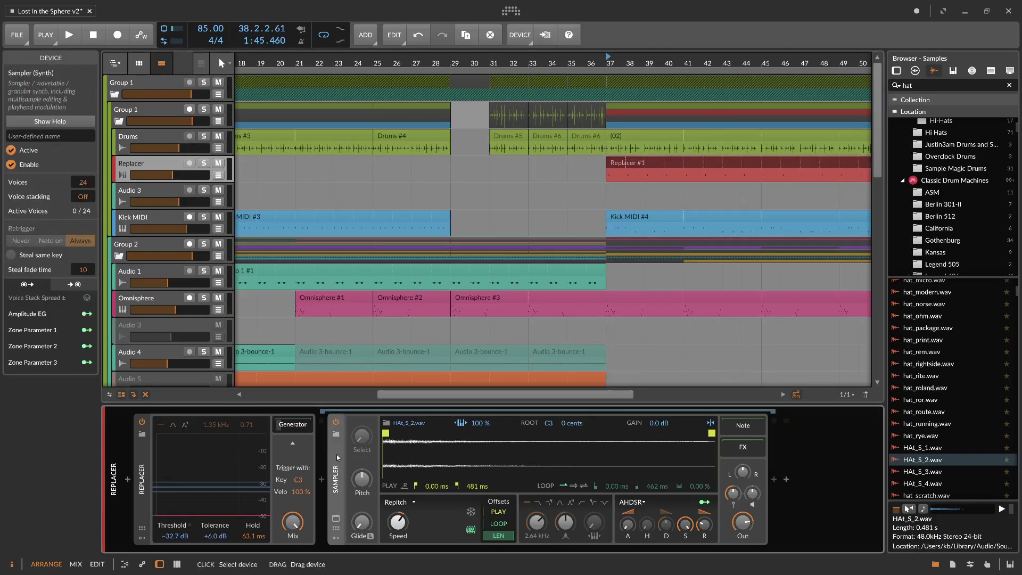
# Step: Add an instrument track below Replacer, draw a one-bar clip on it at bar 37 and open the clip for note editing
pyautogui.rightClick(166, 159)
pyautogui.click(164, 171)
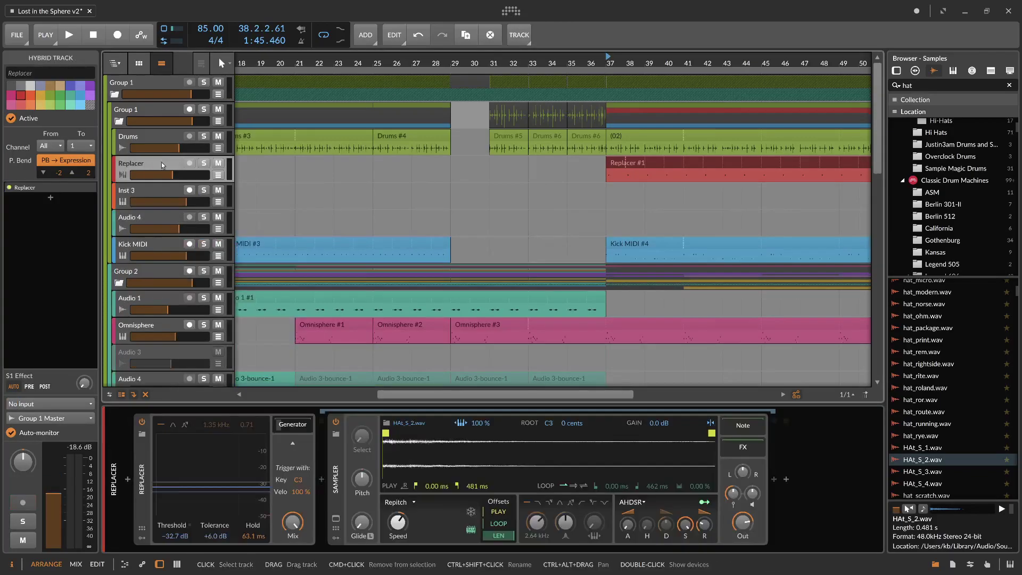
pyautogui.moveTo(653, 57); pyautogui.dragTo(622, 105)
pyautogui.press('3')
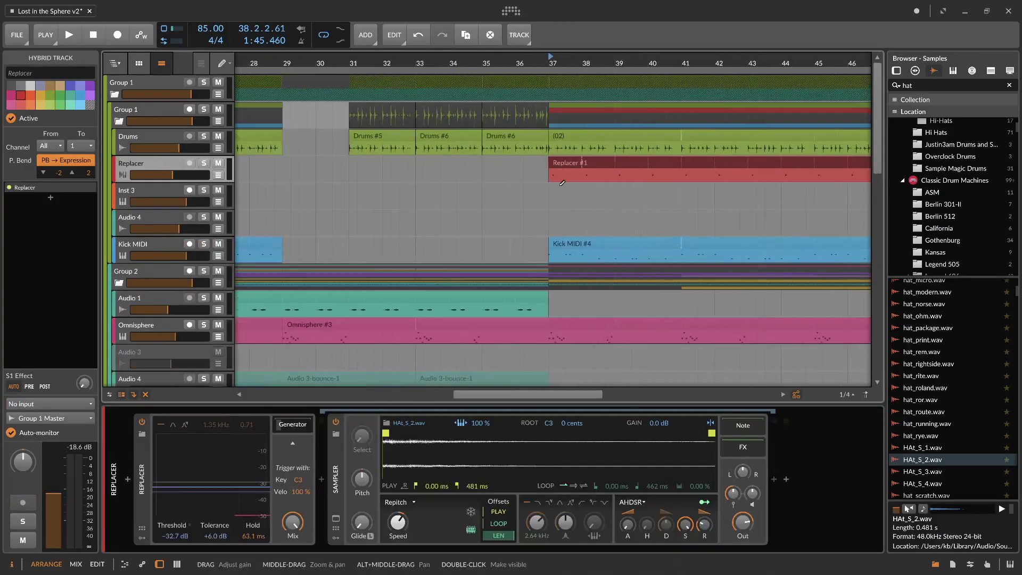
pyautogui.moveTo(551, 196); pyautogui.dragTo(577, 195)
pyautogui.press('1')
pyautogui.doubleClick(576, 194)
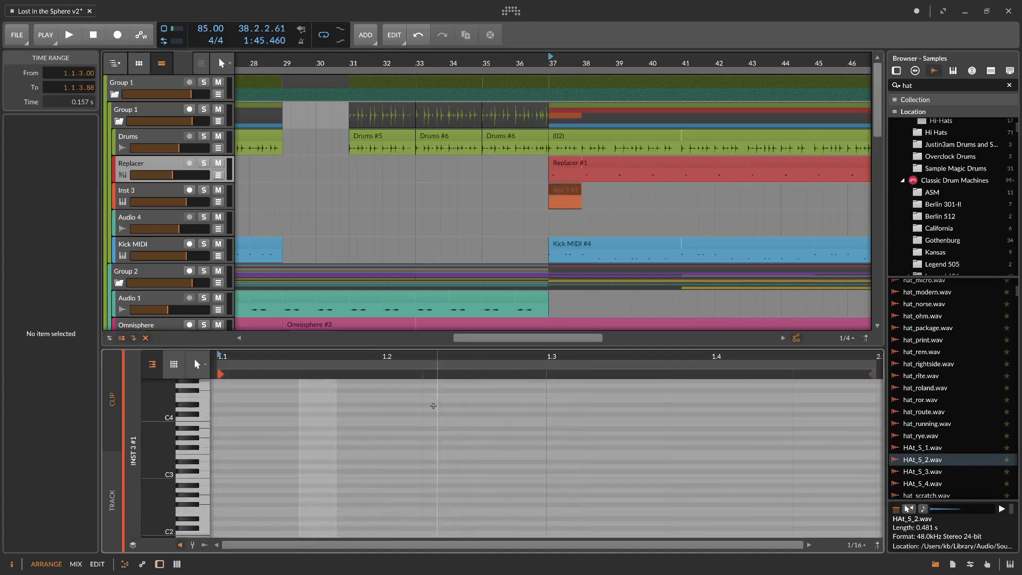
# Step: Move the Sampler holding HAt_S_2.wav from the Replacer track to the Inst 3 track, and return to Replacer
pyautogui.click(160, 141)
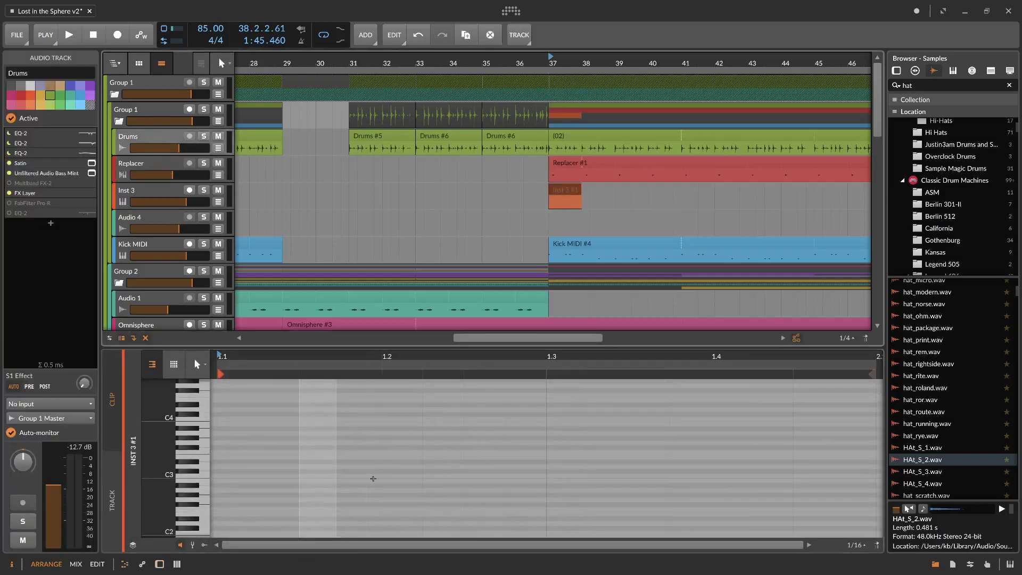
pyautogui.doubleClick(160, 142)
pyautogui.click(155, 165)
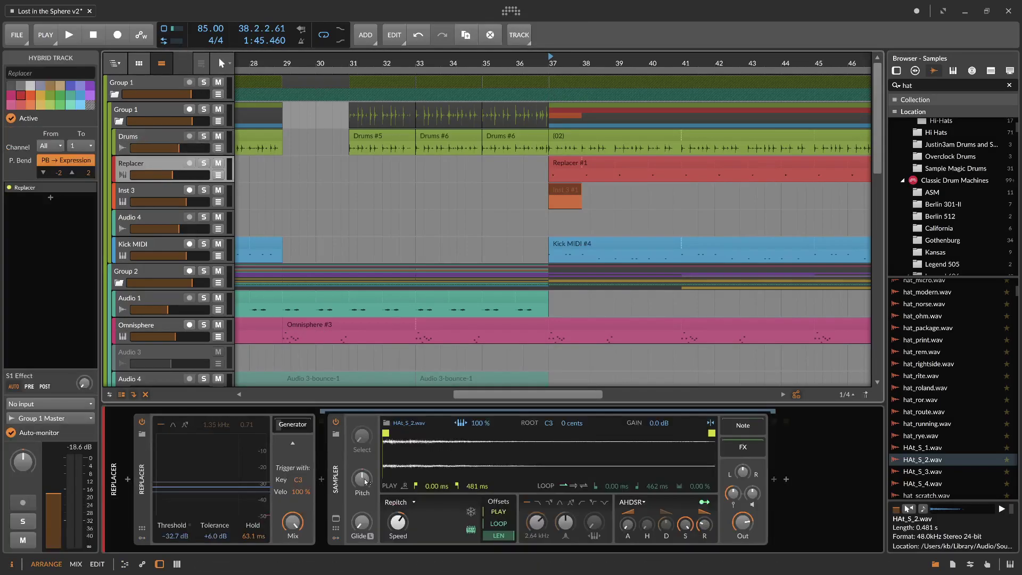
pyautogui.click(340, 482)
pyautogui.moveTo(339, 481); pyautogui.dragTo(160, 195)
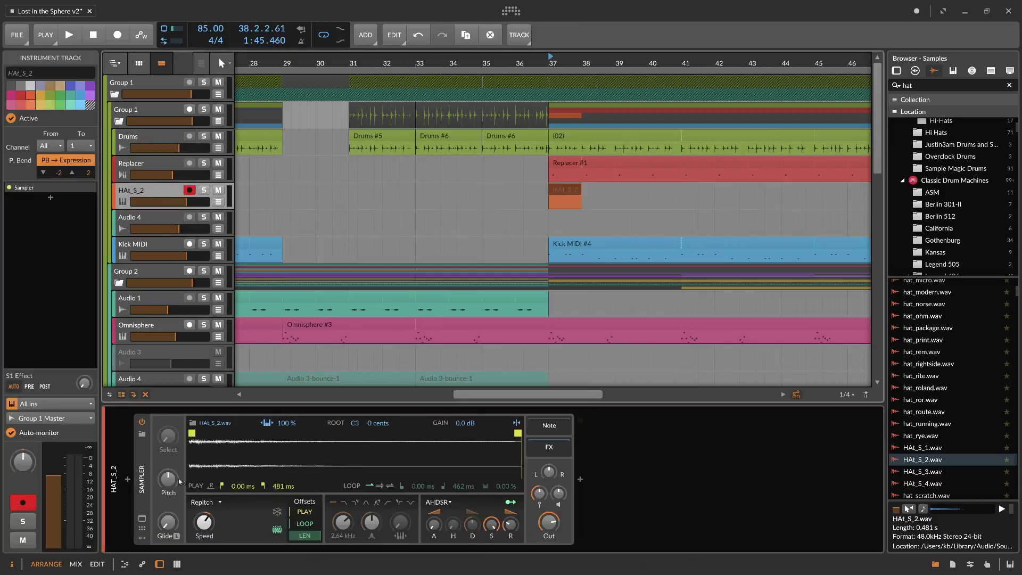
pyautogui.press('Up')
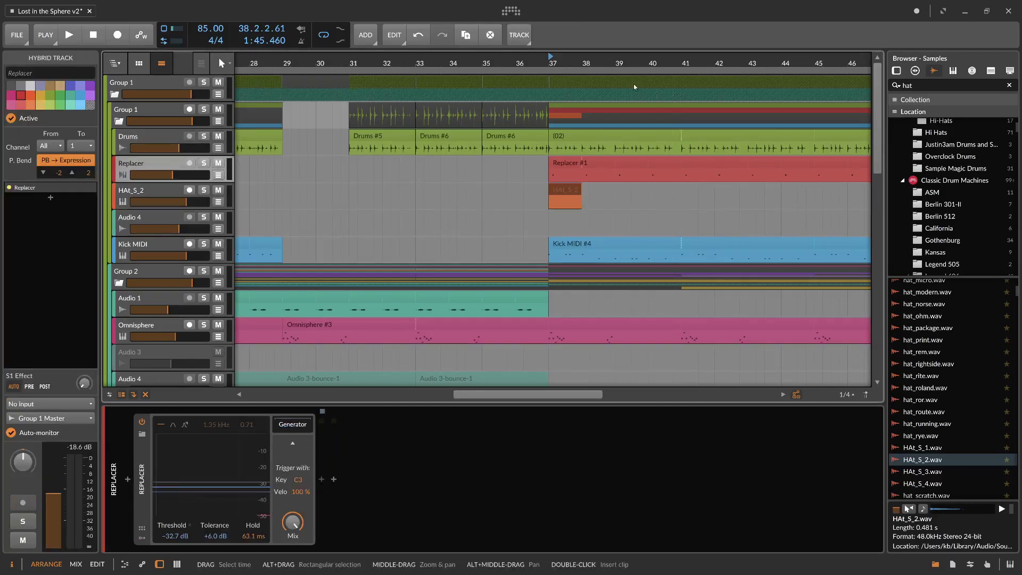
# Step: Draw a C4 note at 1.1.3 lasting 0.1.2.00 in the HAt_S_2 clip and extend the looping clip to bar 51
pyautogui.moveTo(574, 63); pyautogui.dragTo(345, 174)
pyautogui.moveTo(319, 64); pyautogui.dragTo(457, 28)
pyautogui.doubleClick(369, 190)
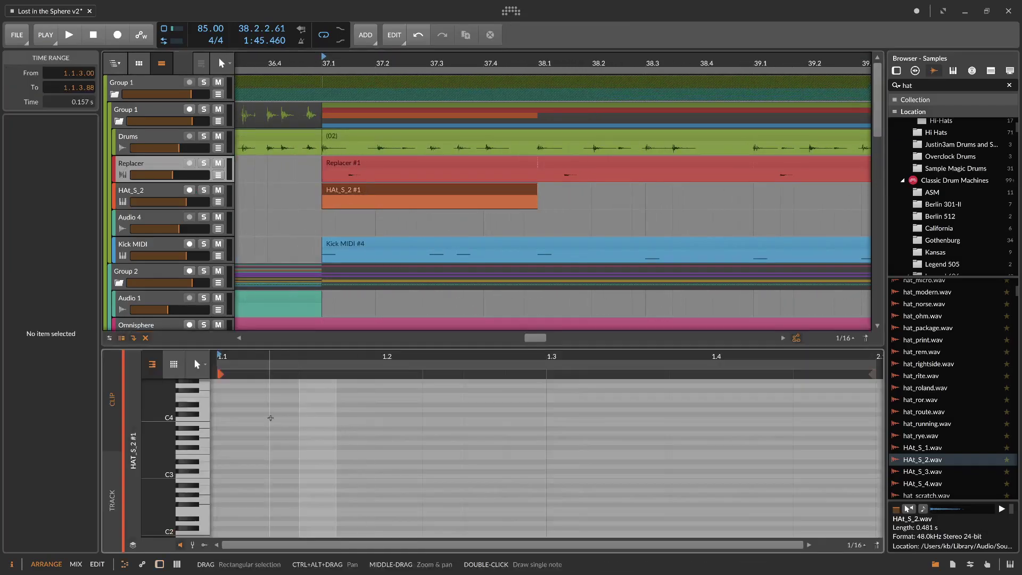
pyautogui.press('3')
pyautogui.click(281, 424)
pyautogui.click(284, 411)
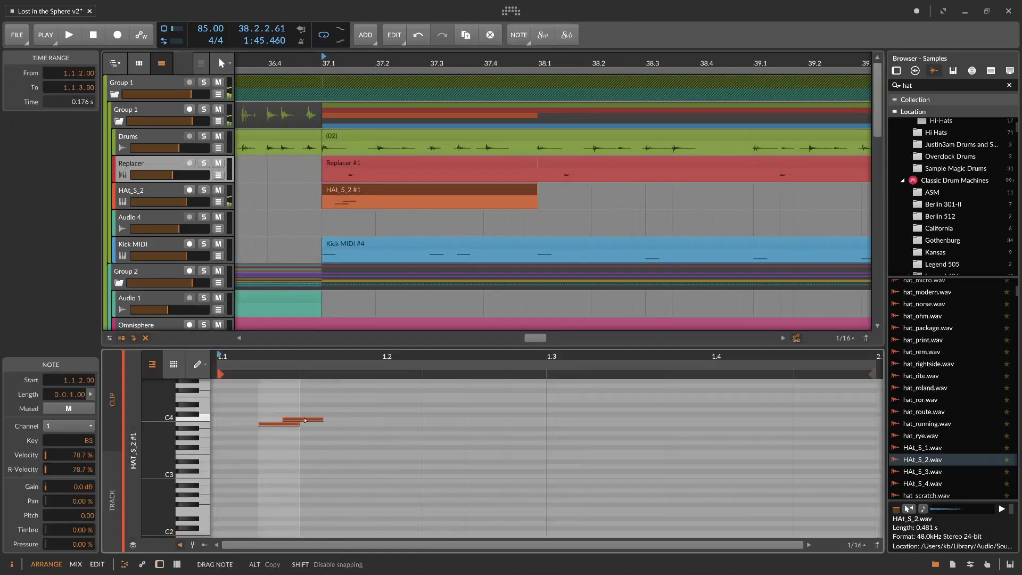
pyautogui.moveTo(316, 423); pyautogui.dragTo(316, 421)
pyautogui.moveTo(342, 367); pyautogui.dragTo(308, 363)
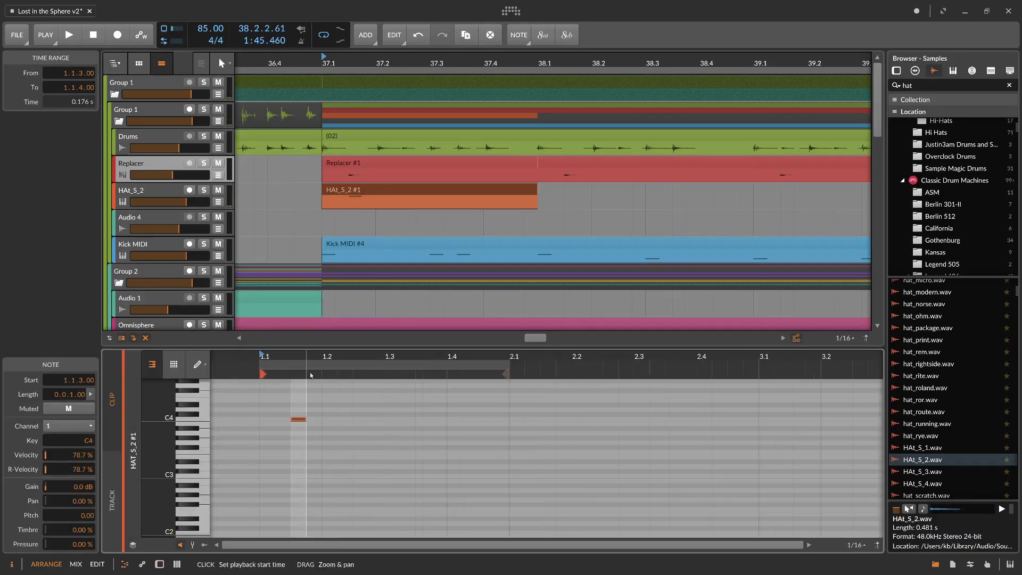
pyautogui.moveTo(303, 421); pyautogui.dragTo(384, 421)
pyautogui.moveTo(503, 63); pyautogui.dragTo(400, 43)
pyautogui.moveTo(402, 203); pyautogui.dragTo(679, 225)
# Step: Lower the HAt_S_2 track's volume slightly and set its Sampler's key tracking to 0%
pyautogui.moveTo(178, 202); pyautogui.dragTo(175, 202)
pyautogui.click(180, 206)
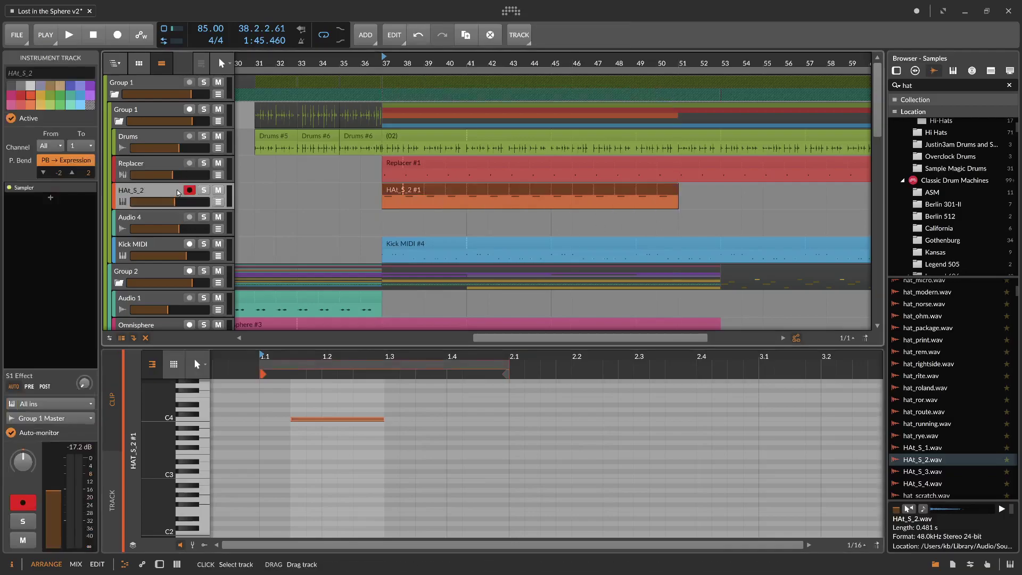
pyautogui.press('d')
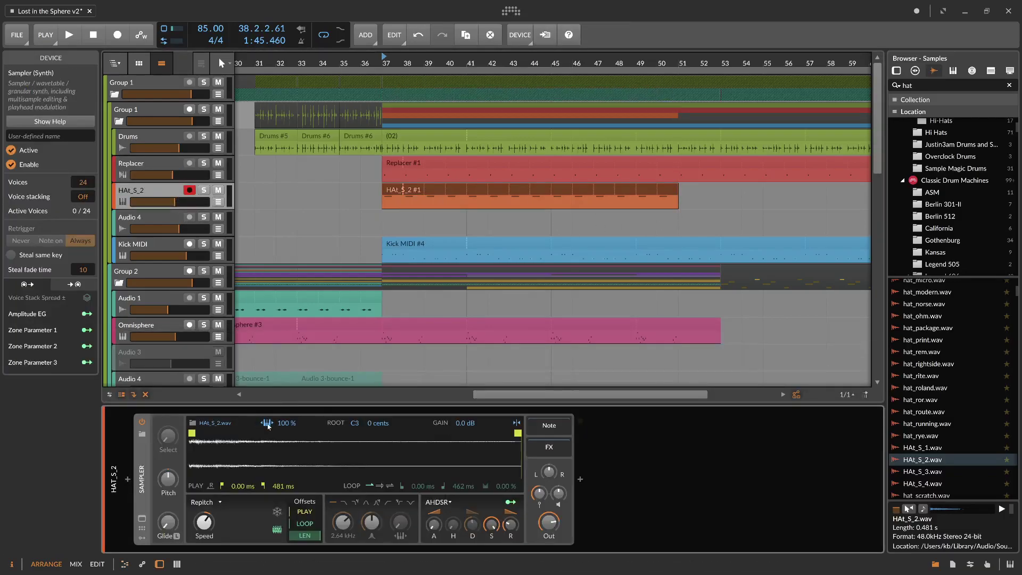
# Step: Deactivate the Replacer track and play the arrangement from bar 37
pyautogui.click(160, 162)
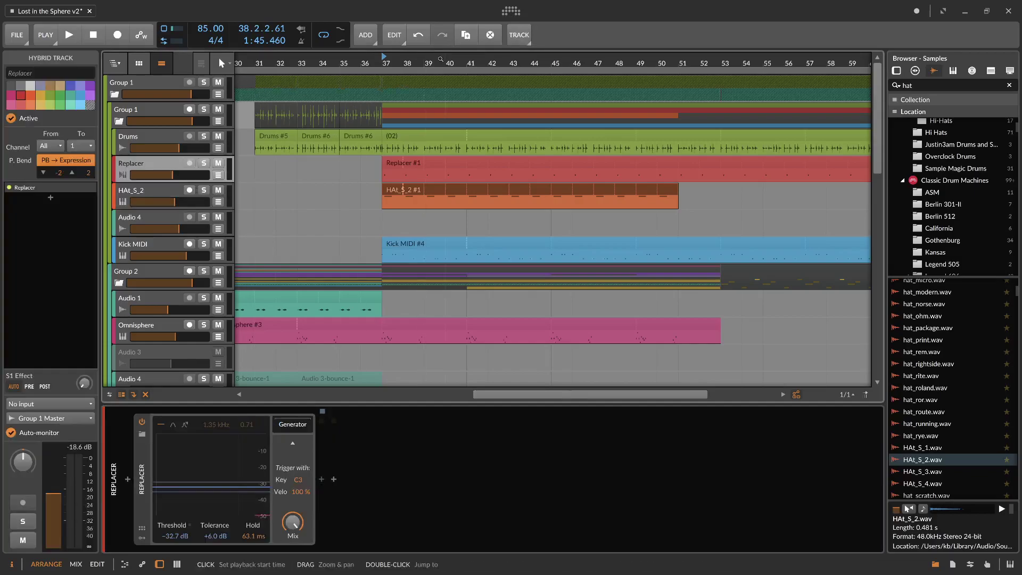
pyautogui.moveTo(441, 59); pyautogui.dragTo(390, 96)
pyautogui.hotkey('alt', 'a')
pyautogui.press('space')
pyautogui.moveTo(441, 59); pyautogui.dragTo(441, 55)
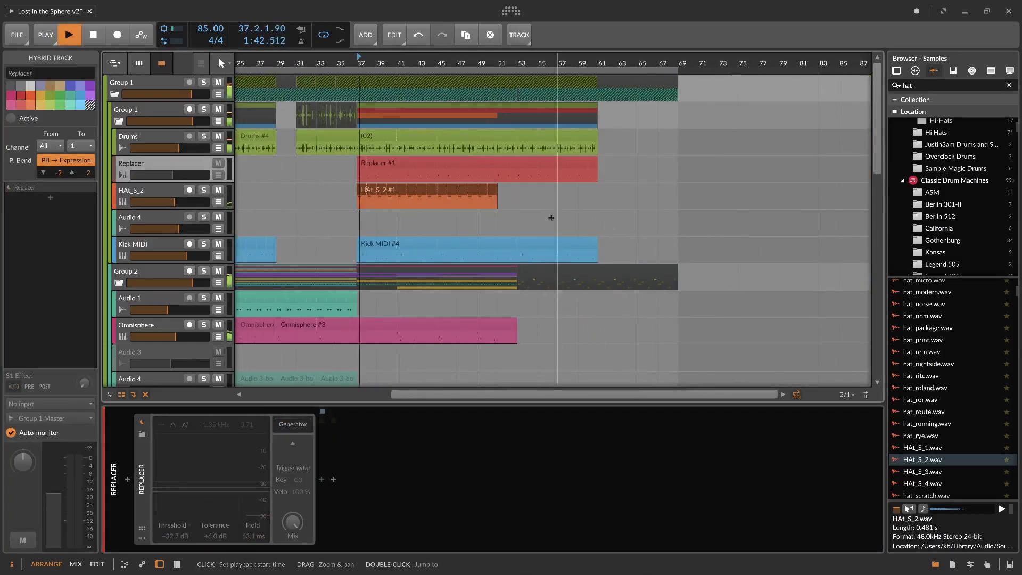
# Step: Extend the HAt_S_2 clip to bar 61 and lengthen its loop to two bars
pyautogui.moveTo(497, 207); pyautogui.dragTo(598, 213)
pyautogui.moveTo(368, 190); pyautogui.dragTo(377, 191)
pyautogui.click(378, 202)
# Step: Lower the HAt_S_2 track's volume, insert Raum after its Sampler with the mix at 39.5%, and stop playback
pyautogui.click(162, 194)
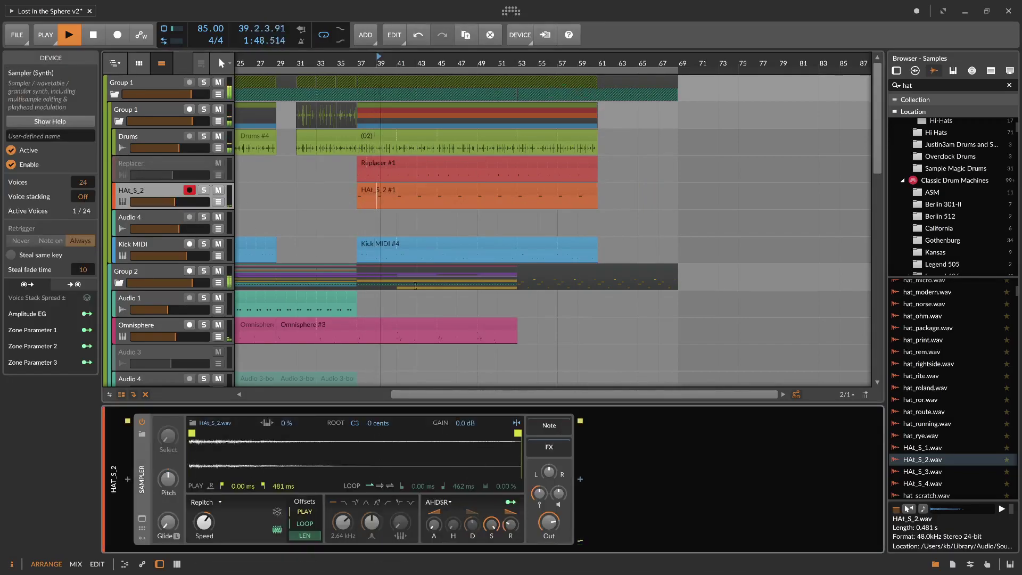
pyautogui.moveTo(175, 202); pyautogui.dragTo(173, 201)
pyautogui.doubleClick(674, 504)
pyautogui.write('rau')
pyautogui.doubleClick(883, 128)
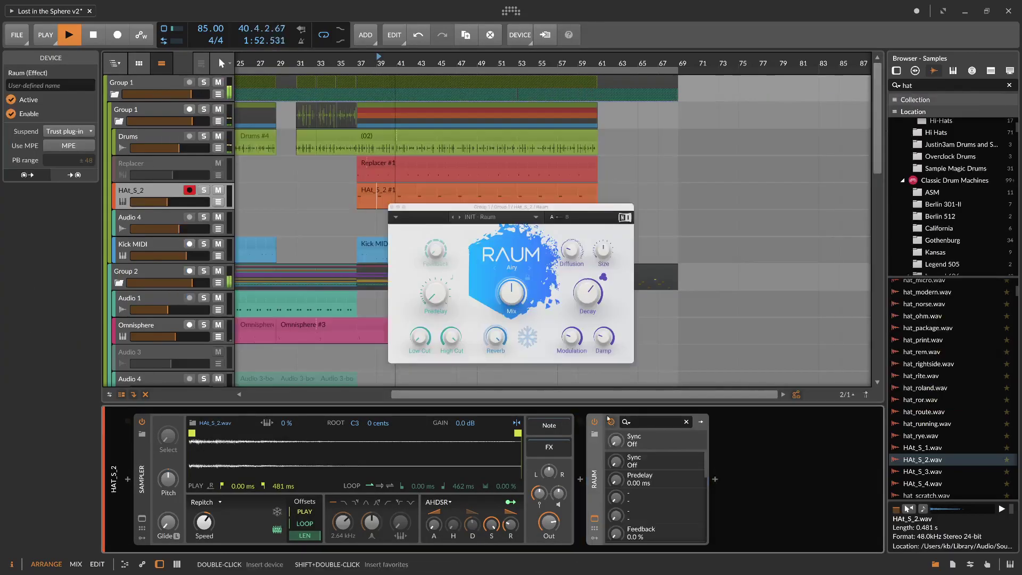
pyautogui.moveTo(520, 285); pyautogui.dragTo(520, 289)
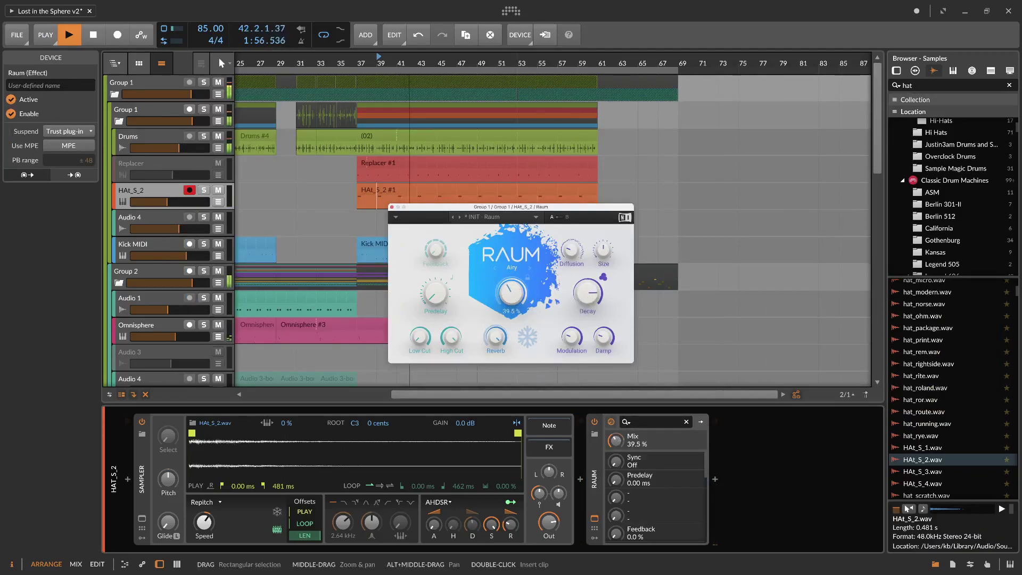
pyautogui.click(392, 207)
pyautogui.press('space')
# Step: Shift the C4 note in the HAt_S_2 clip later to start at beat 1.2 and play from bar 37
pyautogui.moveTo(359, 64); pyautogui.dragTo(423, 65)
pyautogui.doubleClick(446, 191)
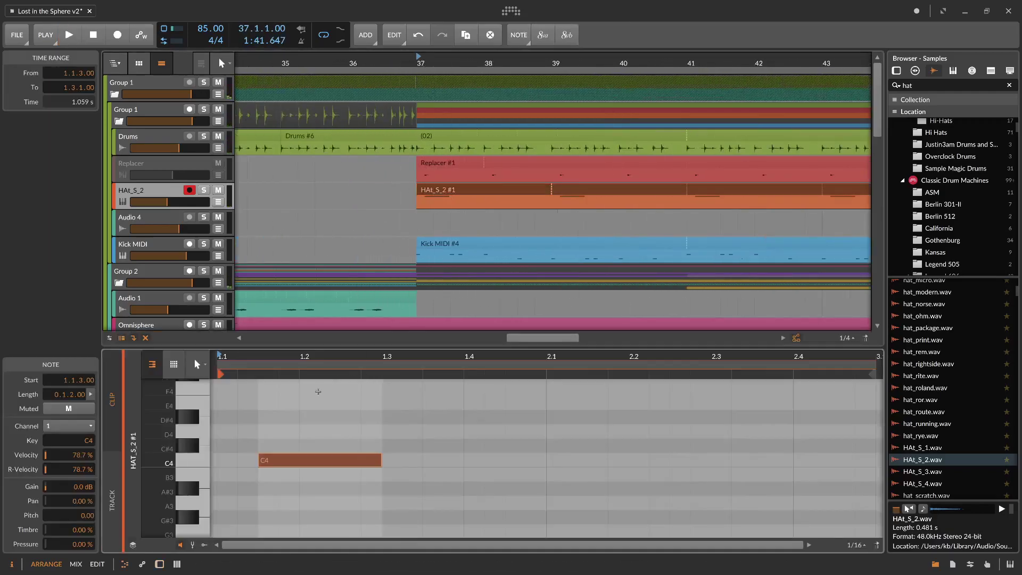
pyautogui.moveTo(296, 462); pyautogui.dragTo(347, 459)
pyautogui.press('space')
pyautogui.press('space')
pyautogui.press('space')
pyautogui.click(540, 441)
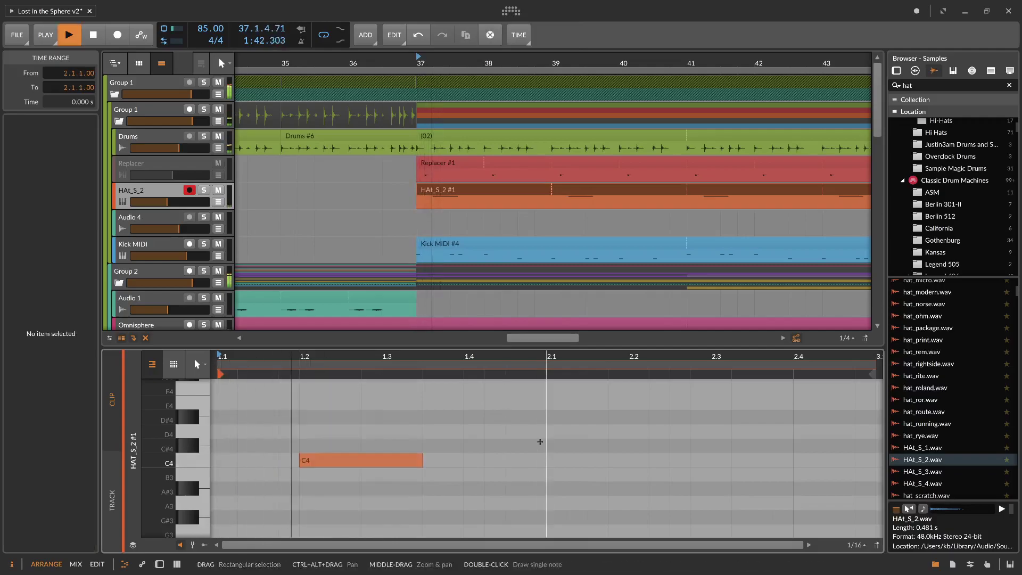
# Step: Close the note editor and the browser, and reduce Raum's mix on the HAt_S_2 track to 27.5%
pyautogui.moveTo(390, 344); pyautogui.dragTo(391, 551)
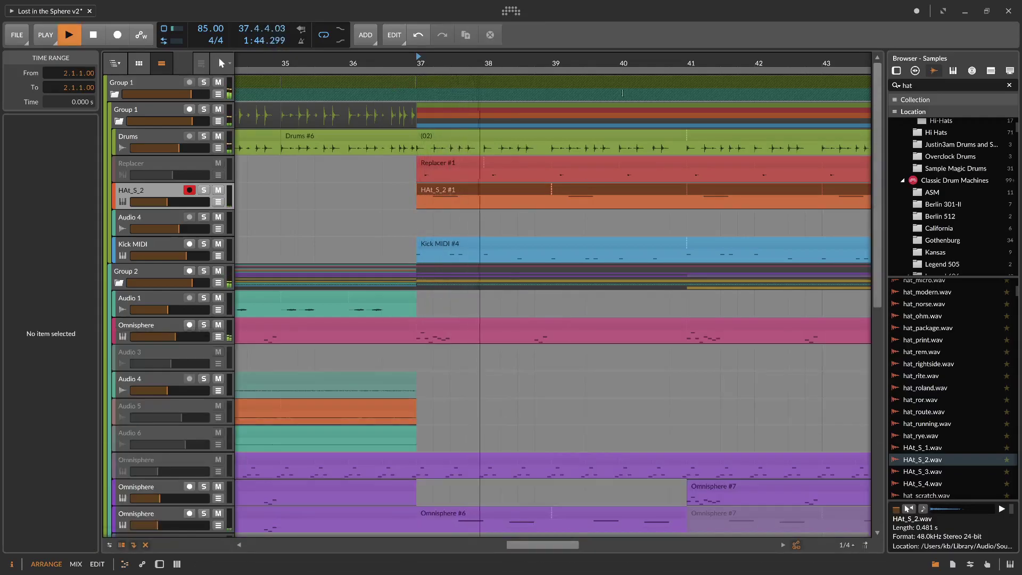
pyautogui.moveTo(590, 63); pyautogui.dragTo(592, 113)
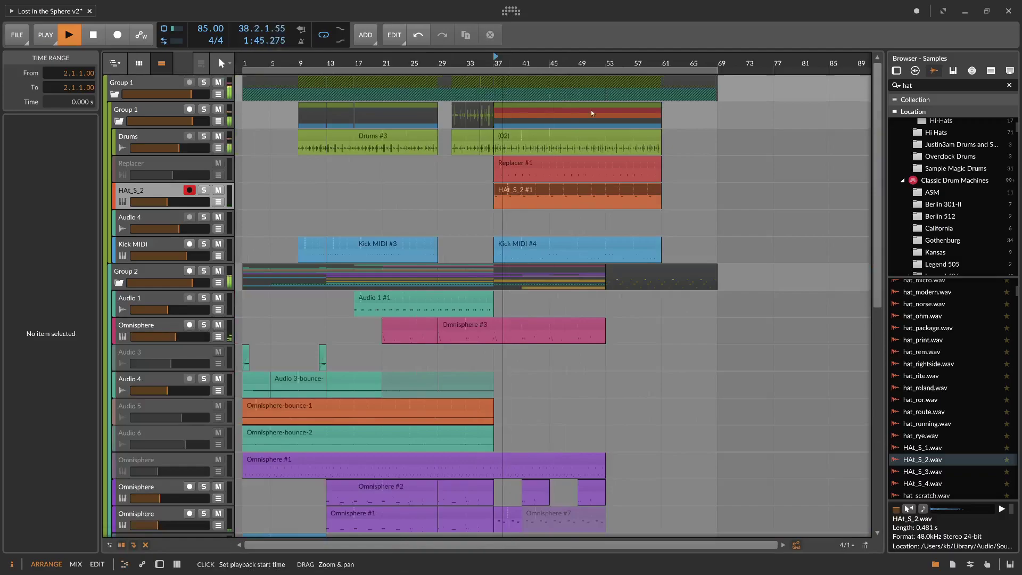
pyautogui.click(934, 566)
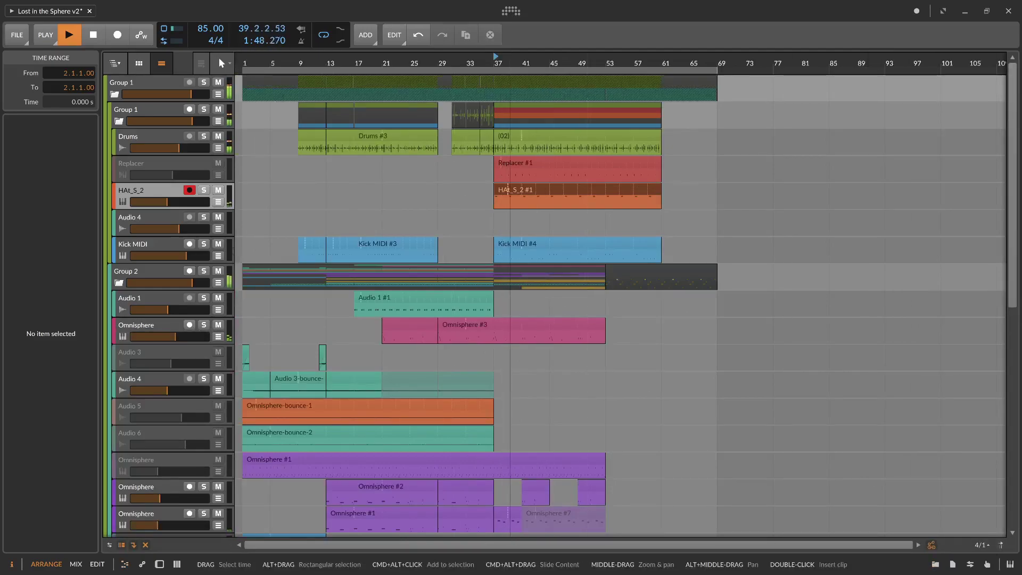
pyautogui.doubleClick(171, 190)
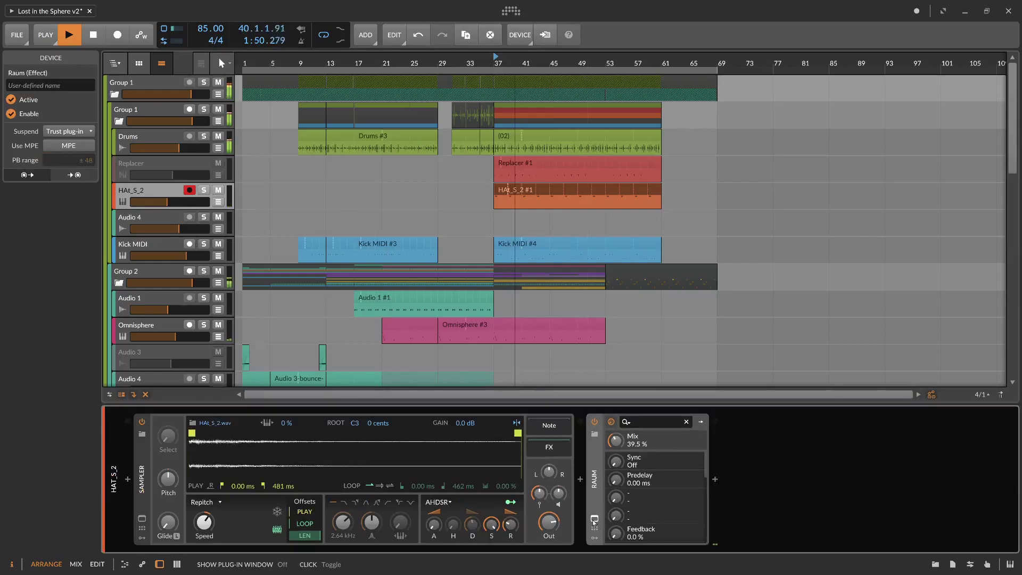
pyautogui.click(594, 520)
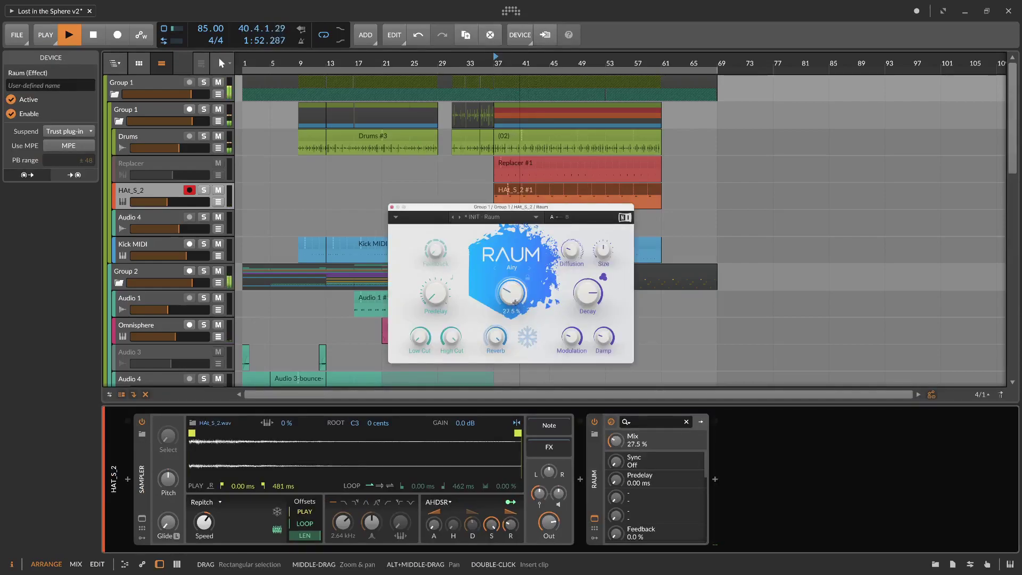
pyautogui.click(392, 207)
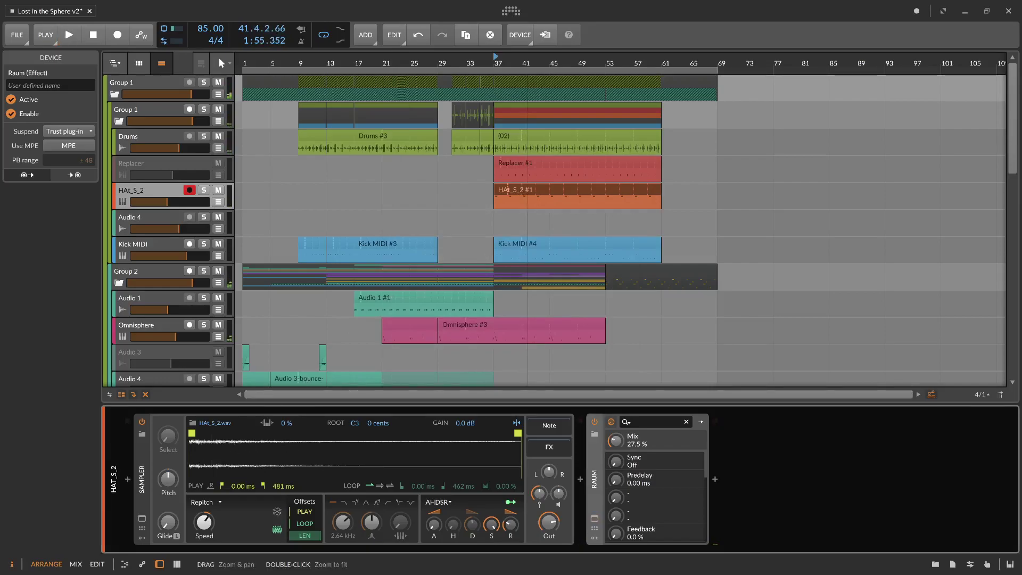
# Step: Raise the gain of HAt_S_2.wav in the Sampler to +8.5 dB and play from bar 37
pyautogui.moveTo(251, 446); pyautogui.dragTo(523, 446)
pyautogui.moveTo(315, 454); pyautogui.dragTo(315, 426)
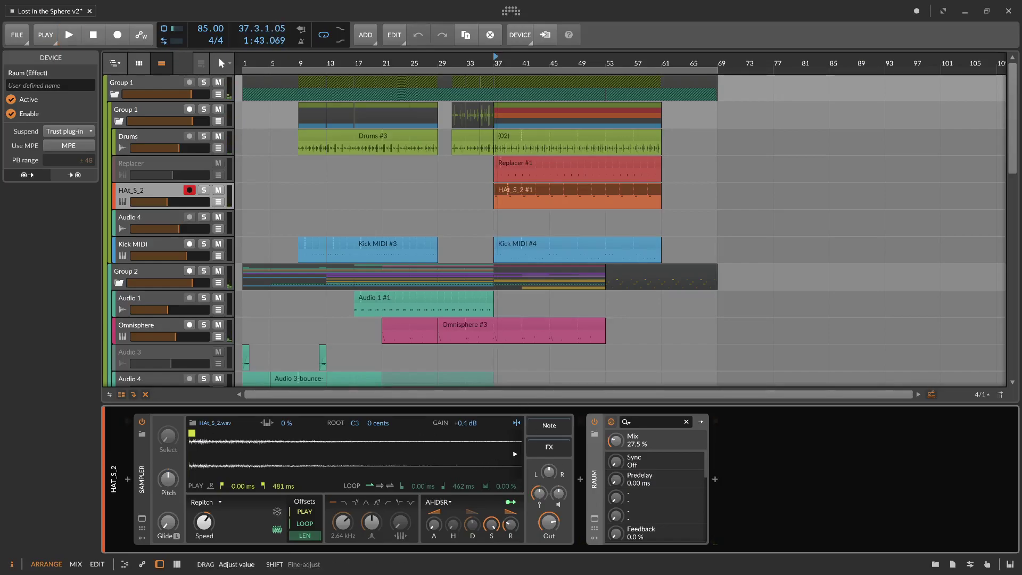
pyautogui.moveTo(465, 424); pyautogui.dragTo(466, 415)
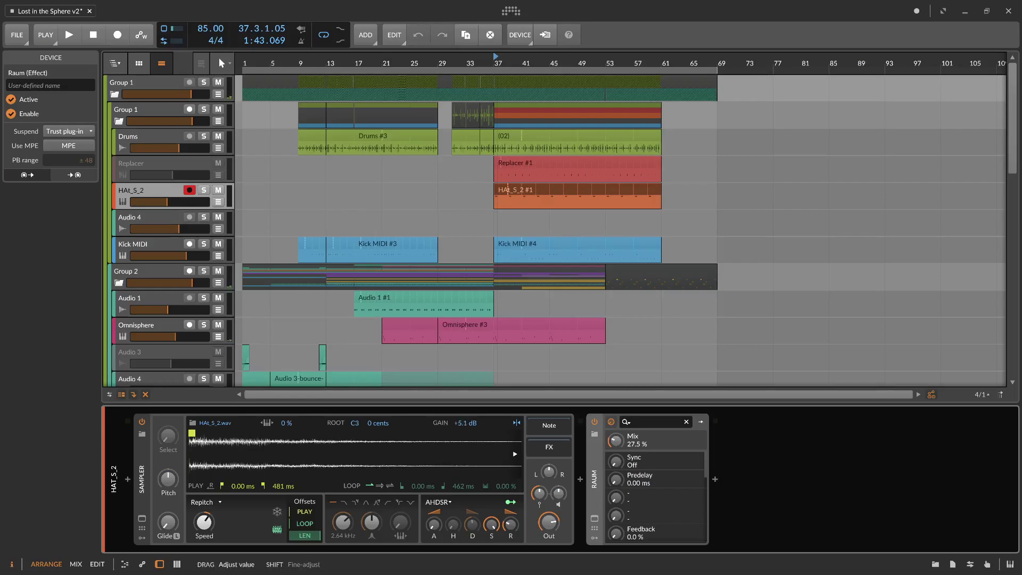
pyautogui.moveTo(461, 426); pyautogui.dragTo(461, 426)
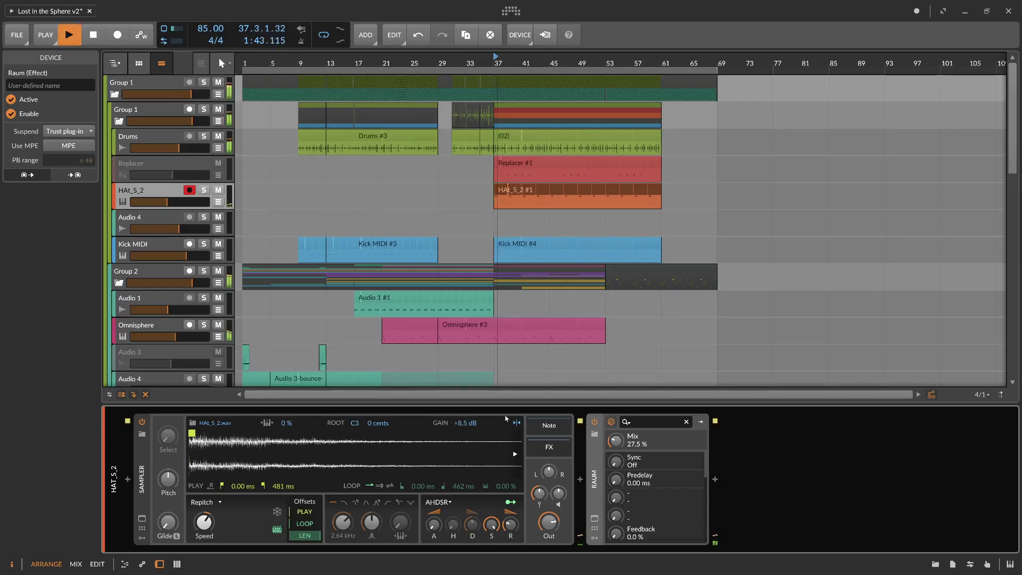
# Step: Look over the arrangement's tracks during playback and save the project
pyautogui.click(552, 356)
pyautogui.scroll(-5, 552, 356)
pyautogui.scroll(5, 555, 344)
pyautogui.hotkey('ctrl', 's')
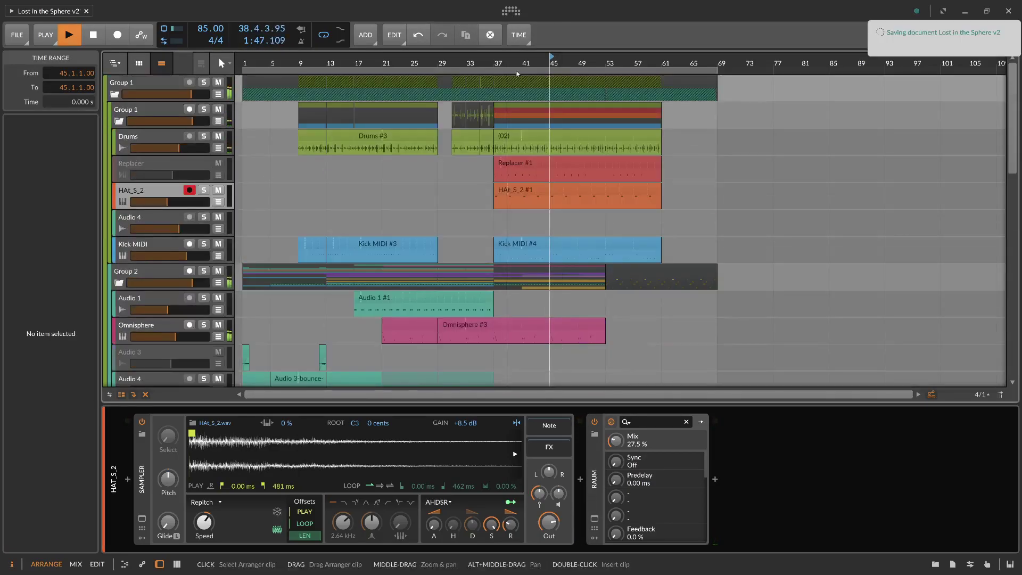
pyautogui.scroll(-3, 559, 256)
pyautogui.scroll(3, 560, 257)
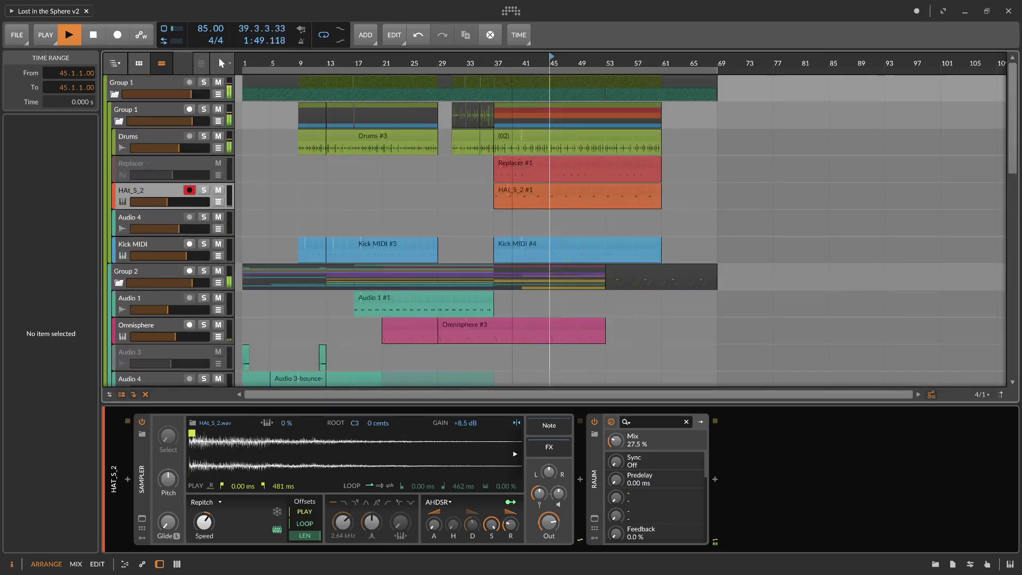
# Step: Nudge the C4 note in the HAt_S_2 clip later to start at 1.2.1.08 and check its timing from bar 37
pyautogui.press('space')
pyautogui.doubleClick(504, 190)
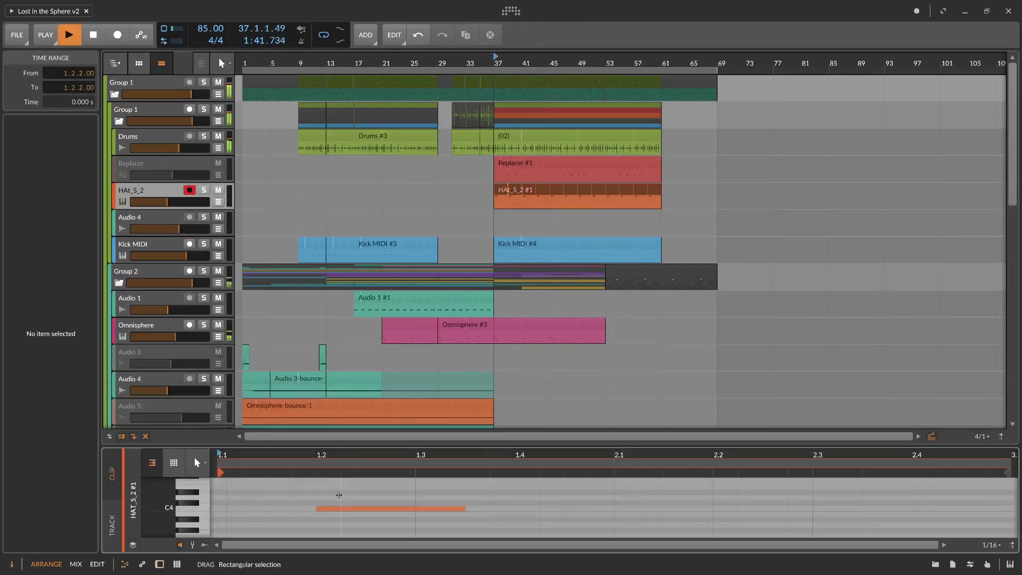
pyautogui.click(325, 510)
pyautogui.press('space')
pyautogui.moveTo(324, 510); pyautogui.dragTo(332, 509)
pyautogui.press('space')
pyautogui.click(418, 484)
pyautogui.press('space')
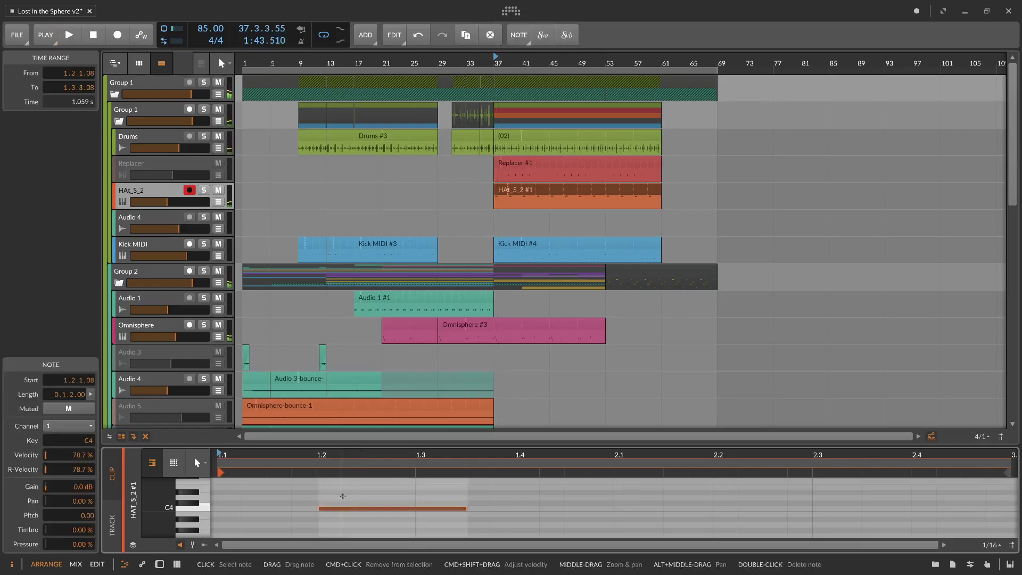
pyautogui.press('space')
pyautogui.click(363, 492)
# Step: Return to the HAt_S_2 track's devices, look over the lower tracks, stop playback and save the project
pyautogui.press('d')
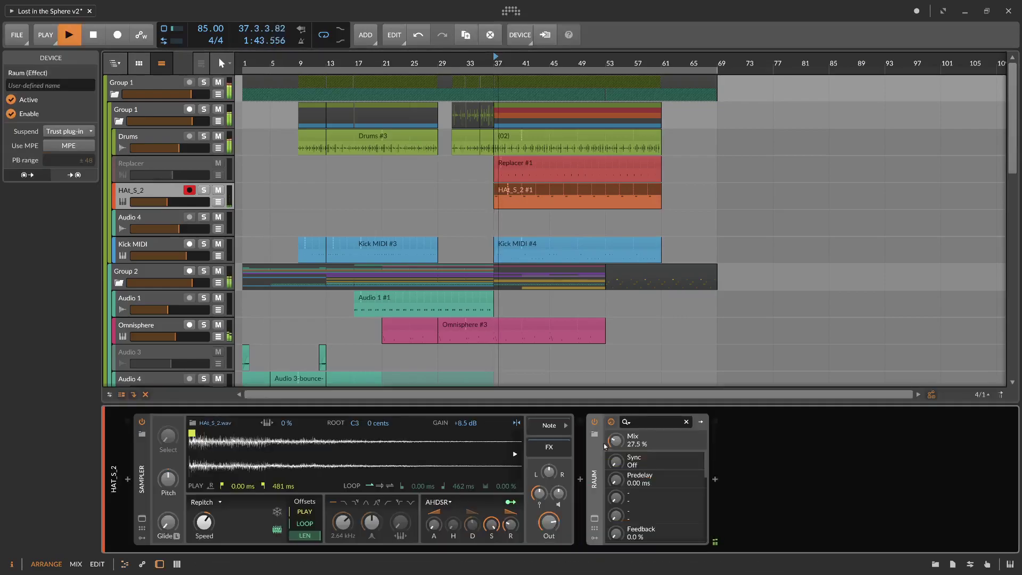
pyautogui.scroll(-5, 620, 303)
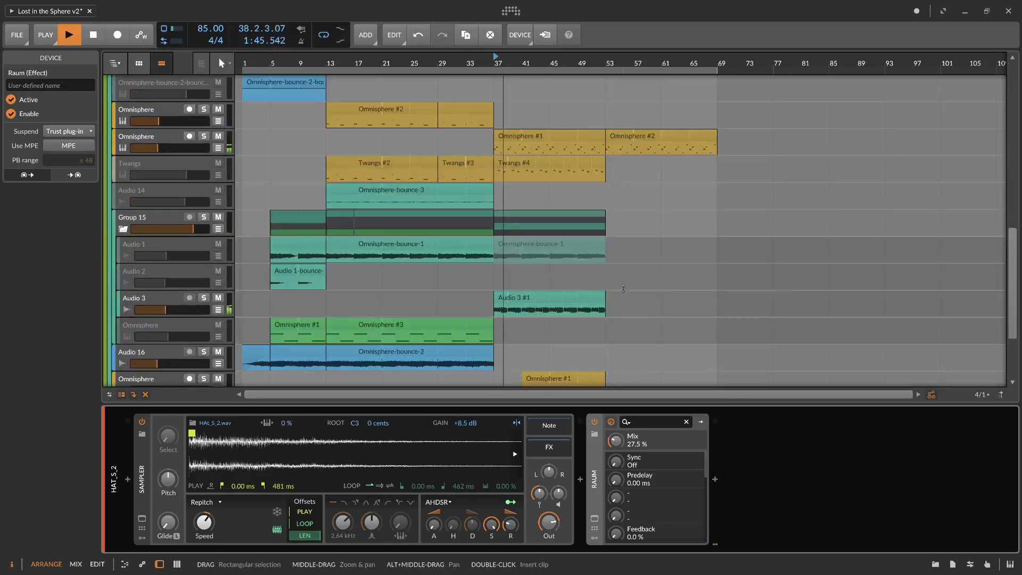
pyautogui.scroll(5, 620, 303)
pyautogui.press('space')
pyautogui.hotkey('ctrl', 's')
pyautogui.scroll(-3, 628, 298)
pyautogui.scroll(3, 628, 298)
pyautogui.click(826, 6)
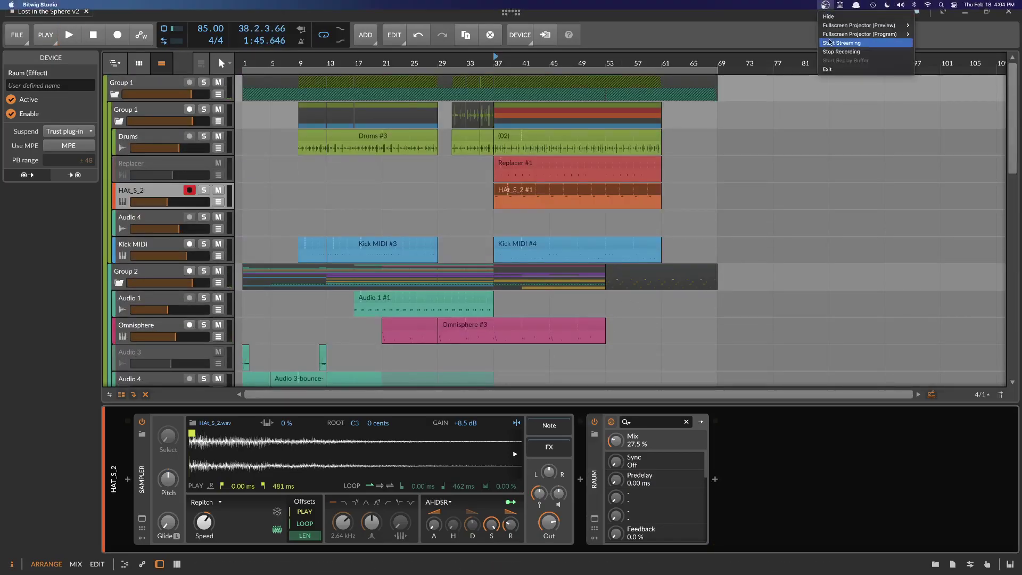